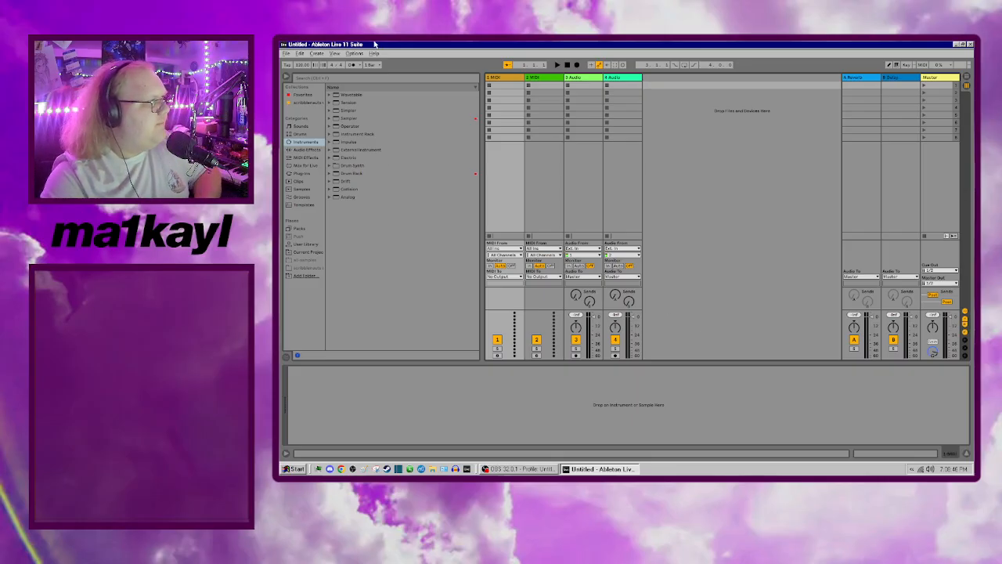
Step: Open the recent Live set "black orpheus maybe"
drag(732, 45, 570, 44)
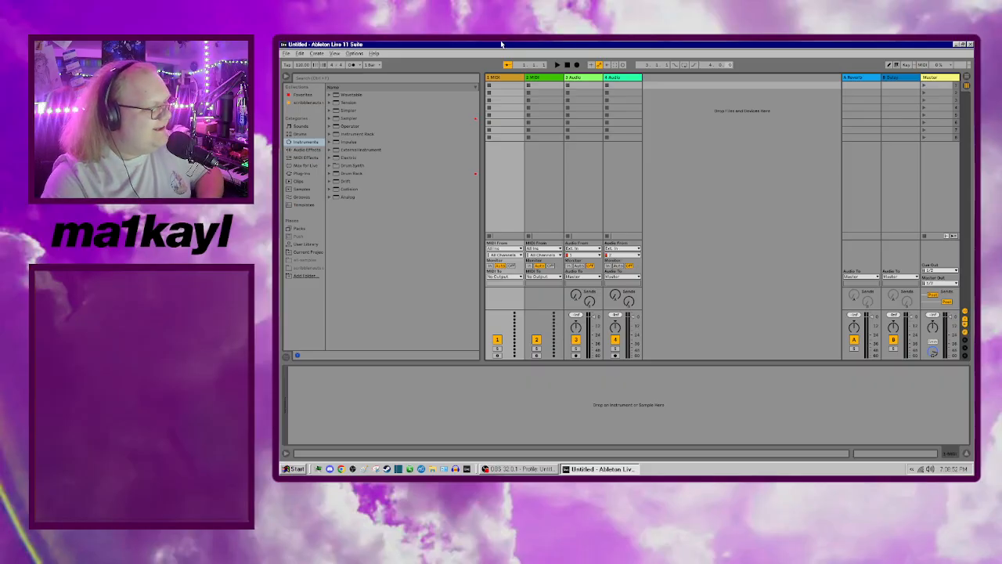
click(286, 53)
click(286, 52)
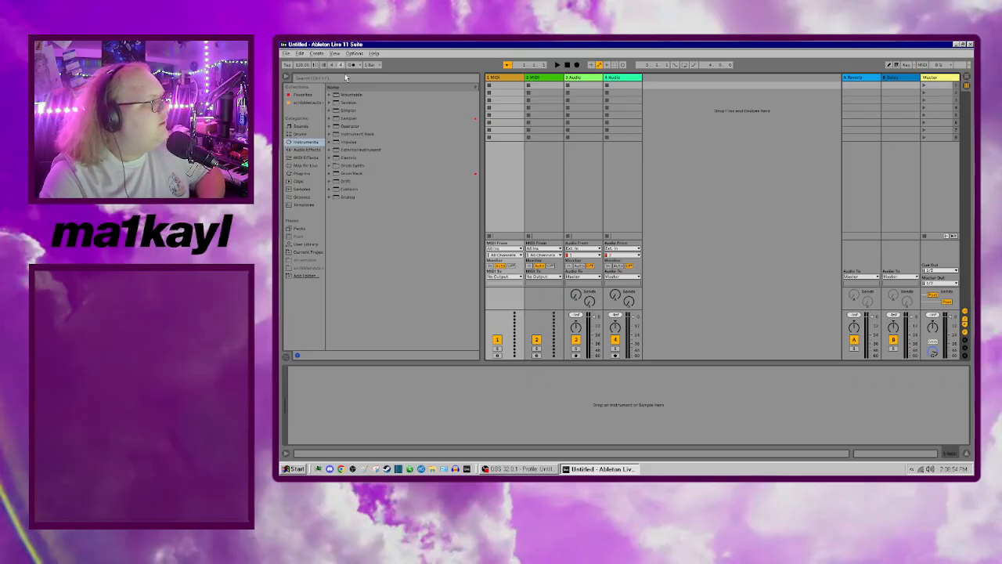
click(287, 53)
mouse_move(309, 88)
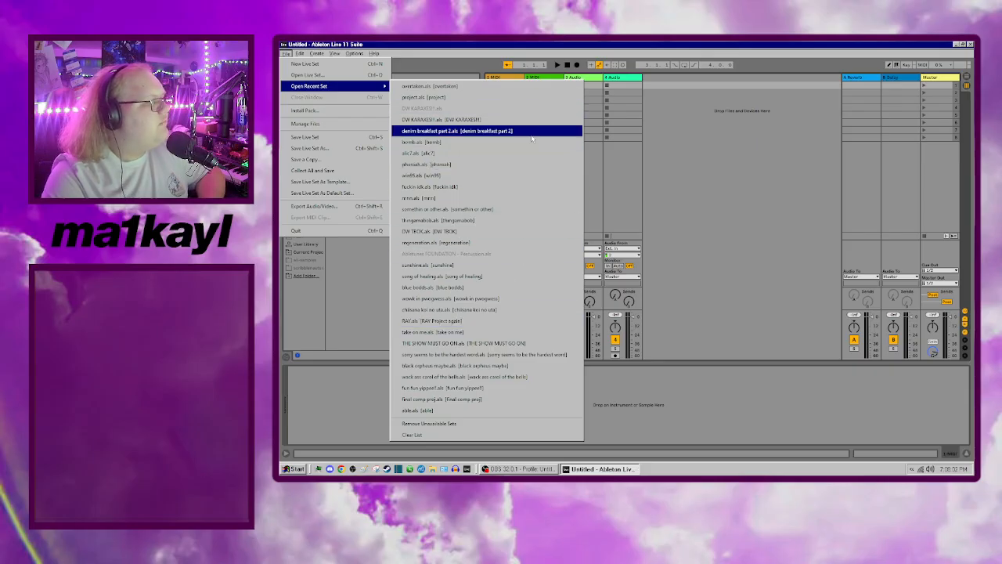
click(517, 366)
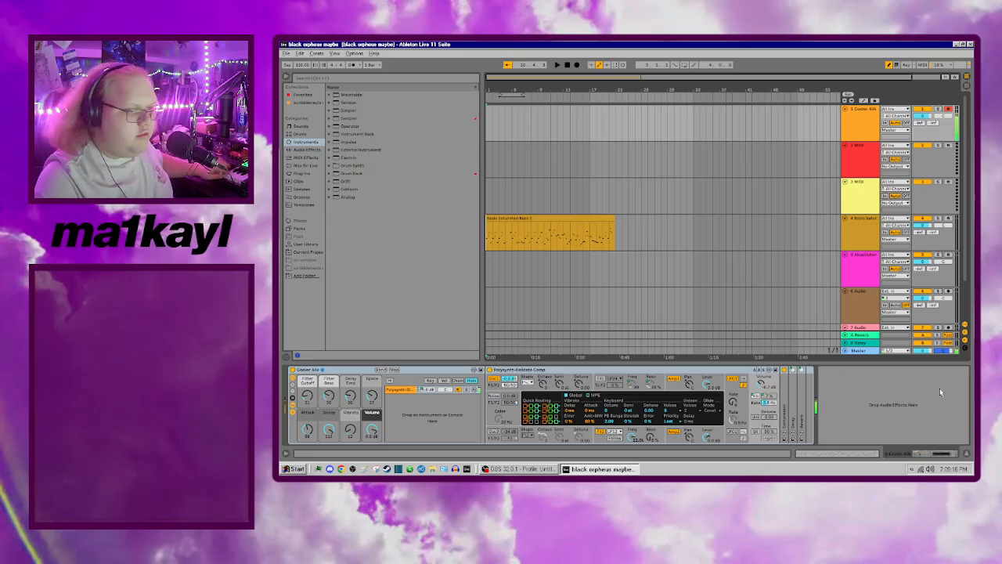
Step: Check the system output volume and play the arrangement from its beginning
click(931, 468)
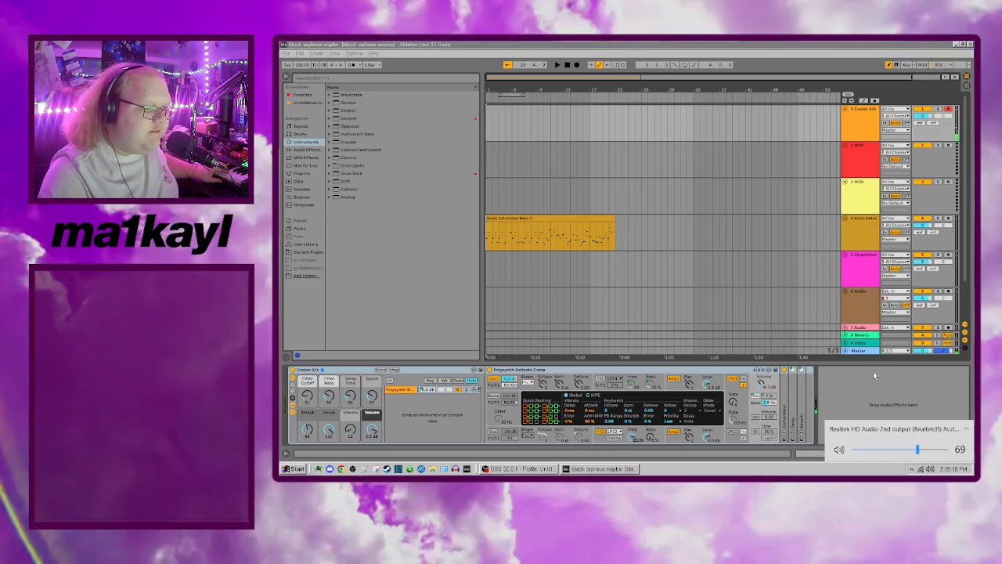
click(597, 45)
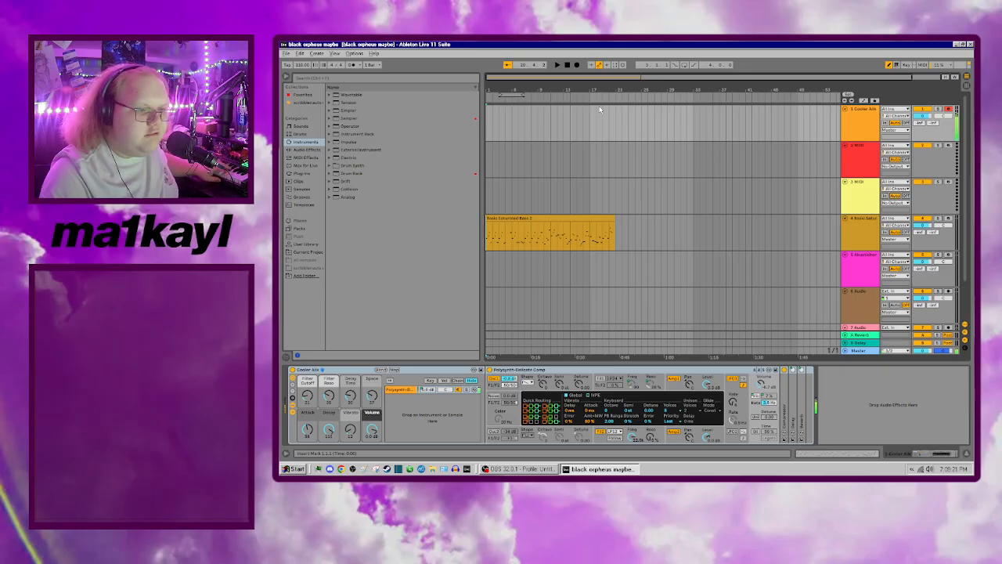
click(568, 67)
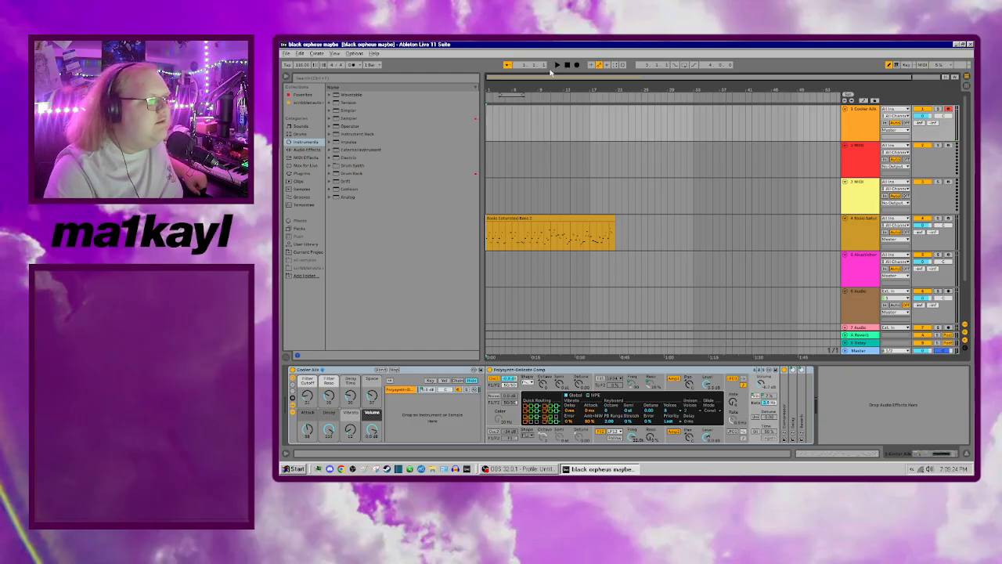
click(557, 66)
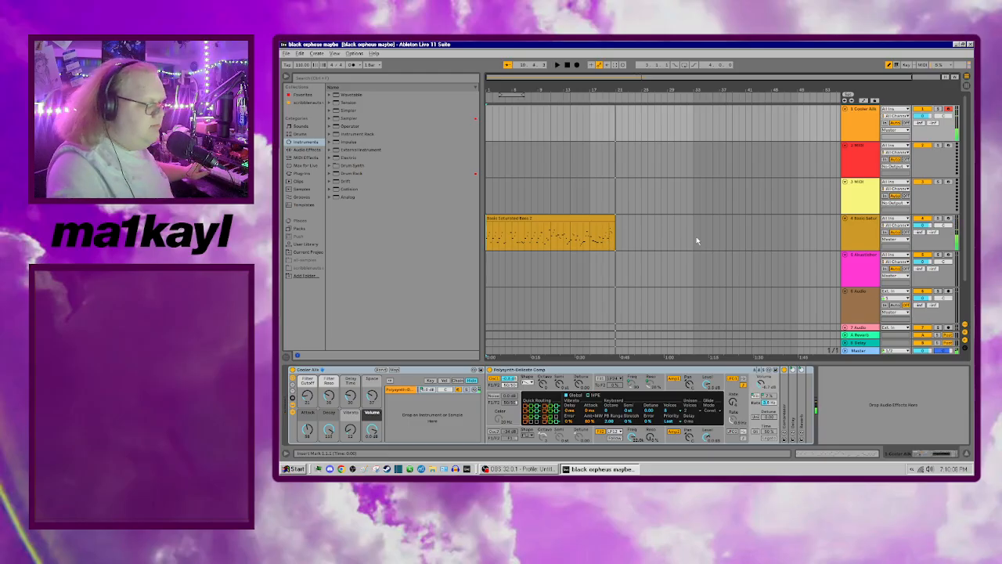
Step: Load the Three Op Bass preset onto track 4 and play the bass clip from the start
click(868, 229)
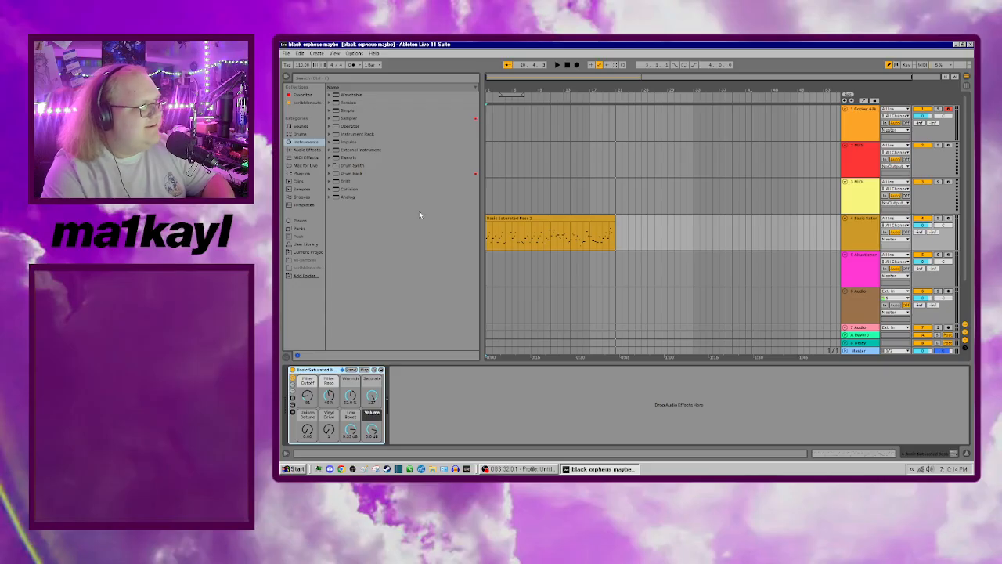
click(304, 127)
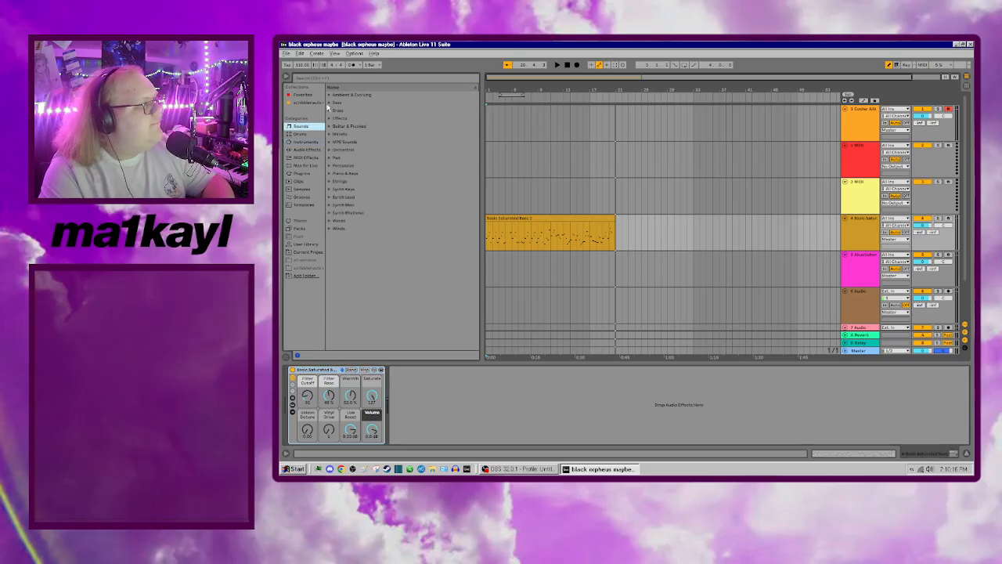
click(336, 103)
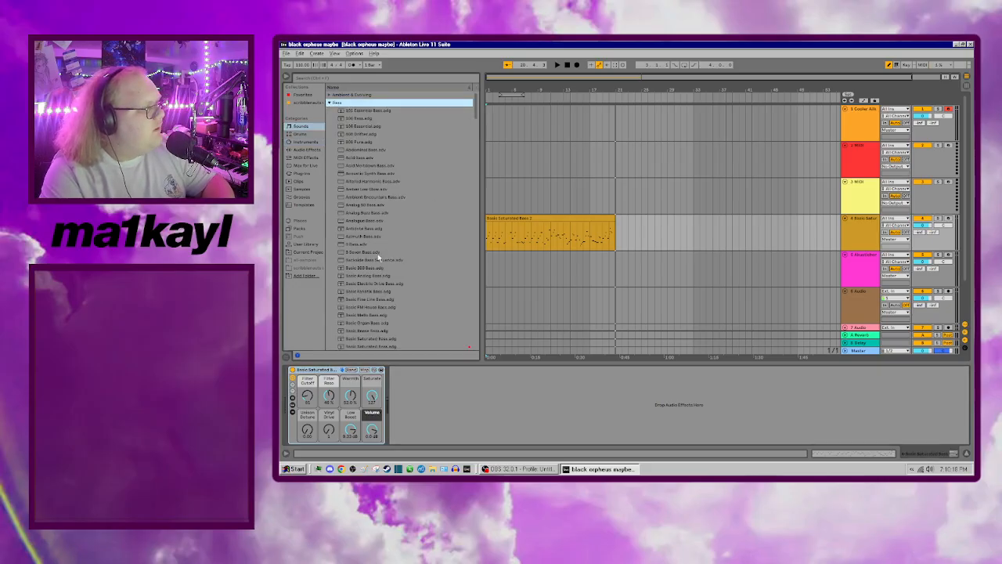
scroll(406, 322, down, 7)
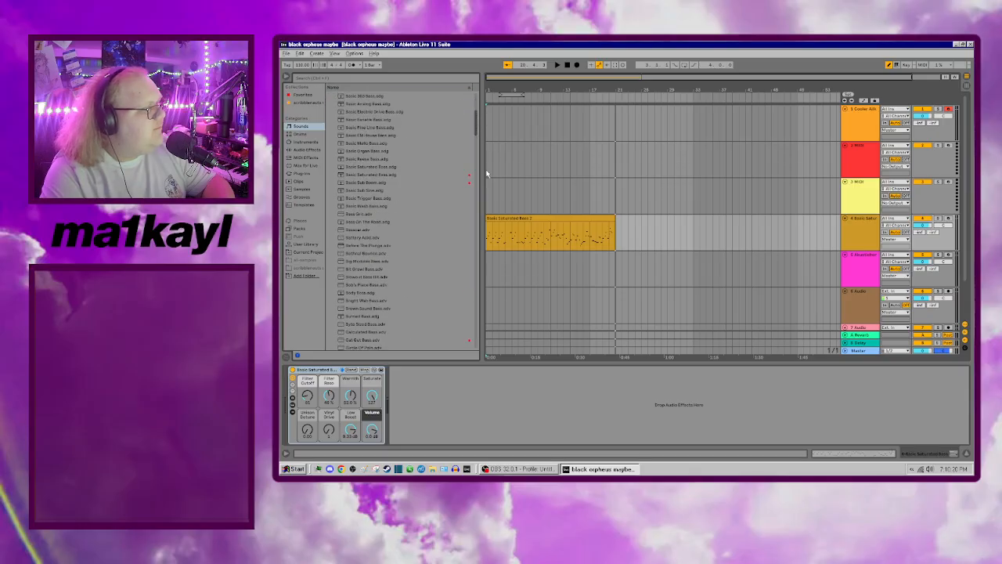
drag(487, 173, 484, 321)
double_click(385, 281)
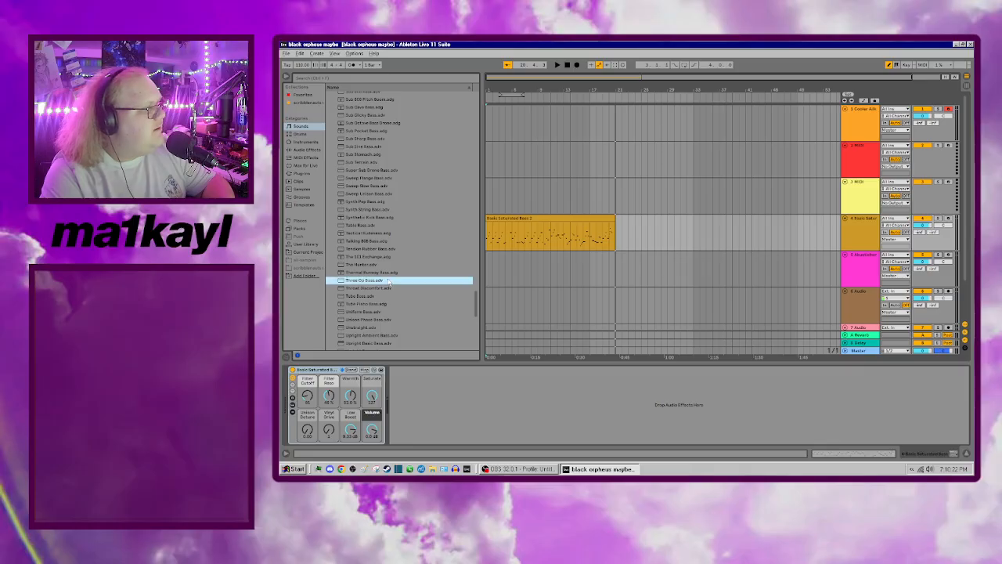
click(569, 68)
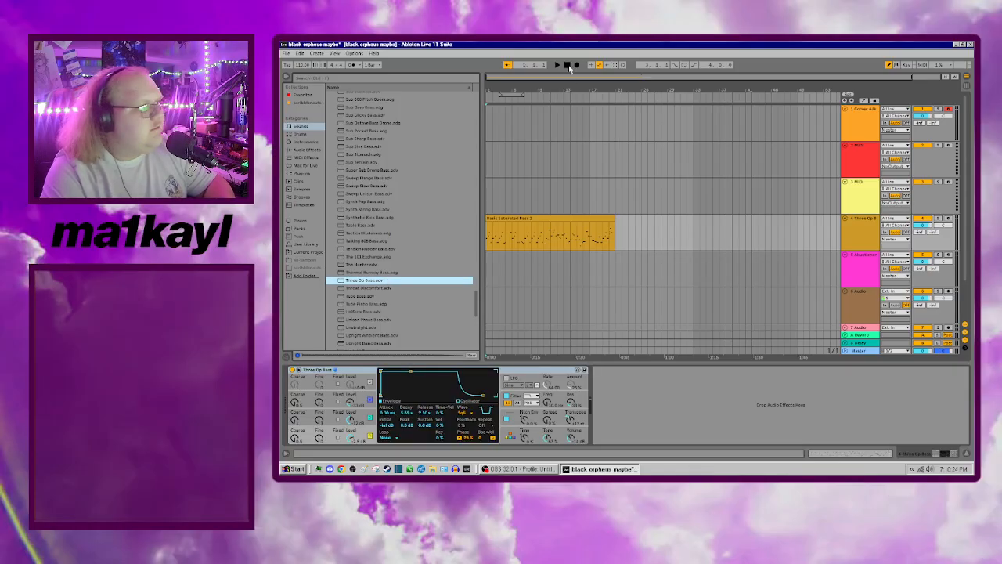
key(space)
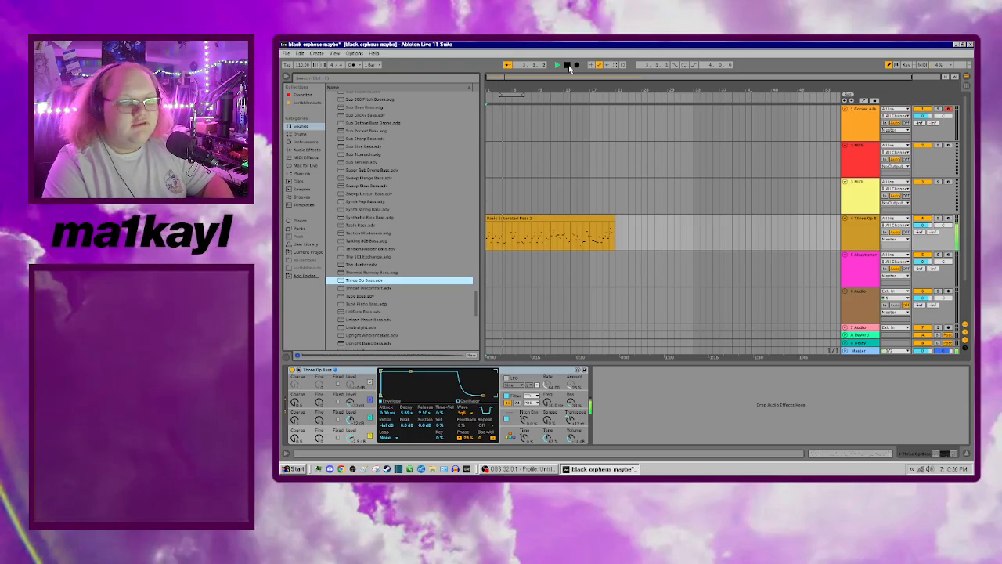
Step: Open the bass clip on track 4 and transpose its notes from 4.4.1 to the end down to the C0–A1 range
double_click(552, 223)
key(space)
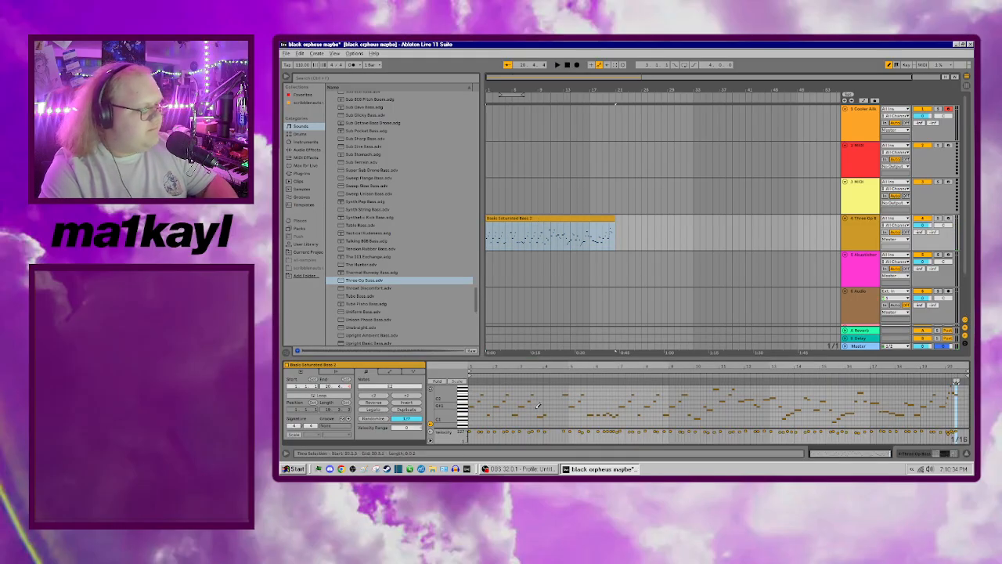
drag(560, 386, 603, 404)
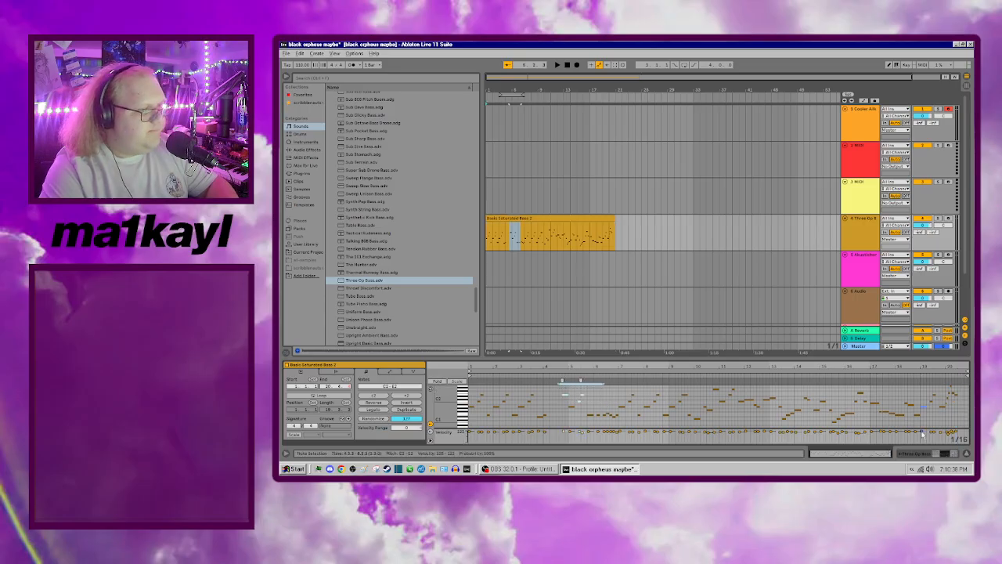
mouse_move(961, 424)
mouse_down()
mouse_move(900, 391)
mouse_move(564, 396)
mouse_move(567, 427)
mouse_move(566, 394)
mouse_up()
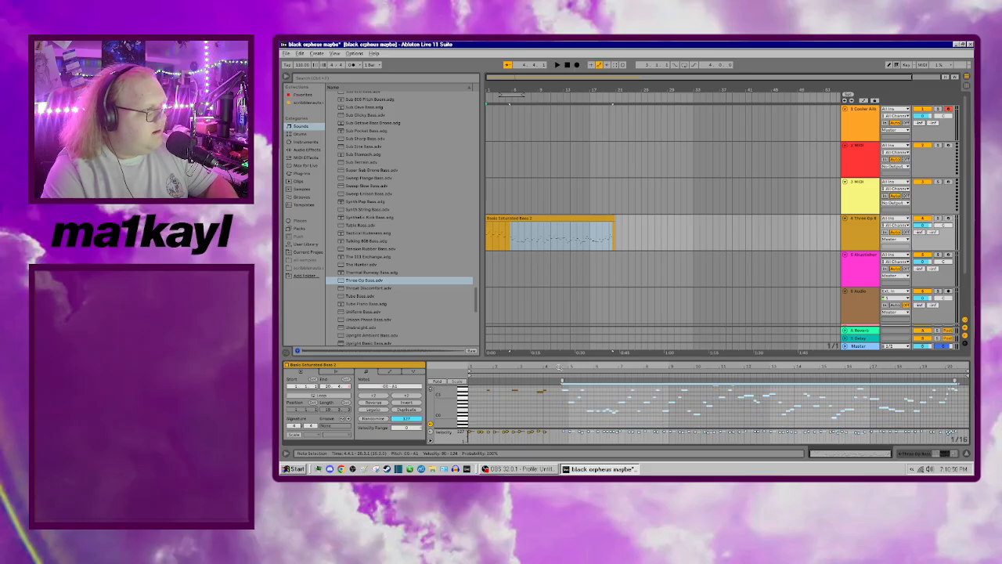
Step: Play the bass clip from about bar 4 to hear the transposed notes, and stop playback
click(507, 236)
key(space)
scroll(585, 403, up, 1)
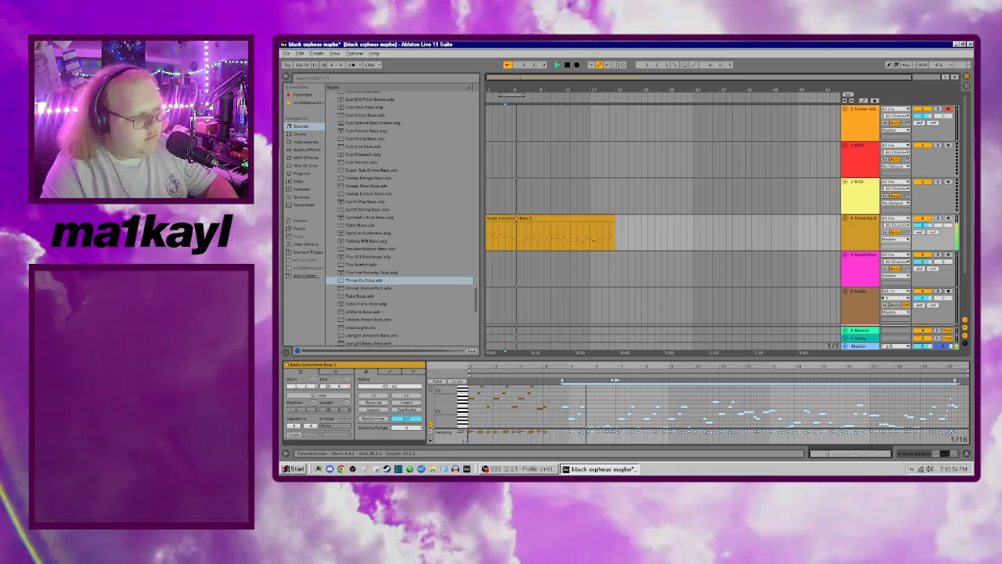
scroll(628, 410, up, 3)
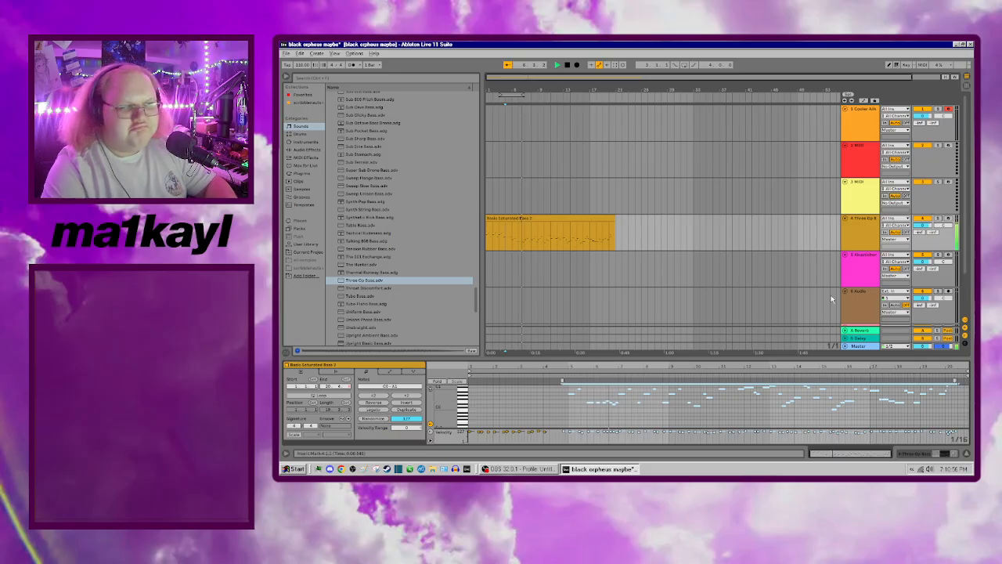
key(space)
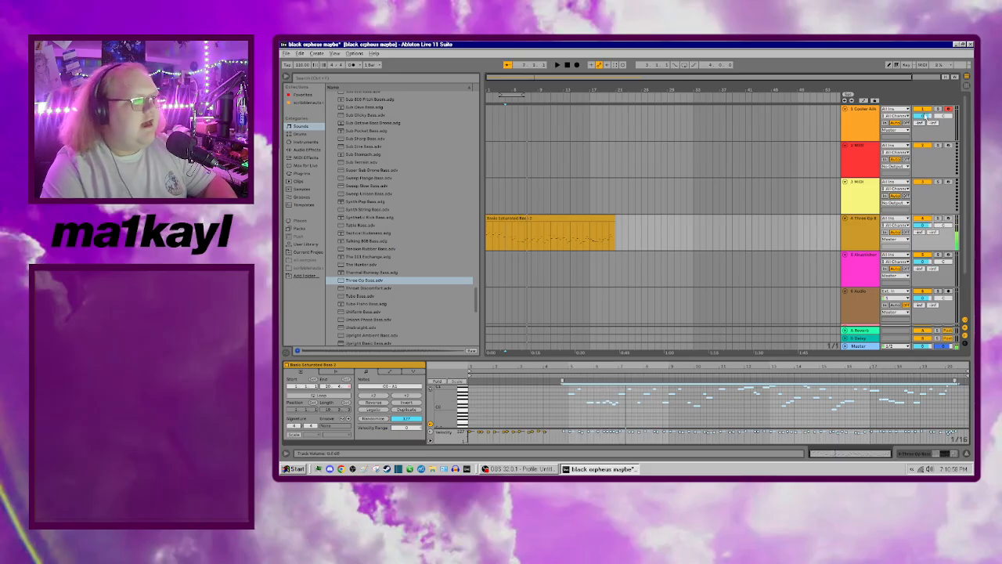
Step: Raise the volume of the bass track slightly and return the playhead to the start
click(924, 226)
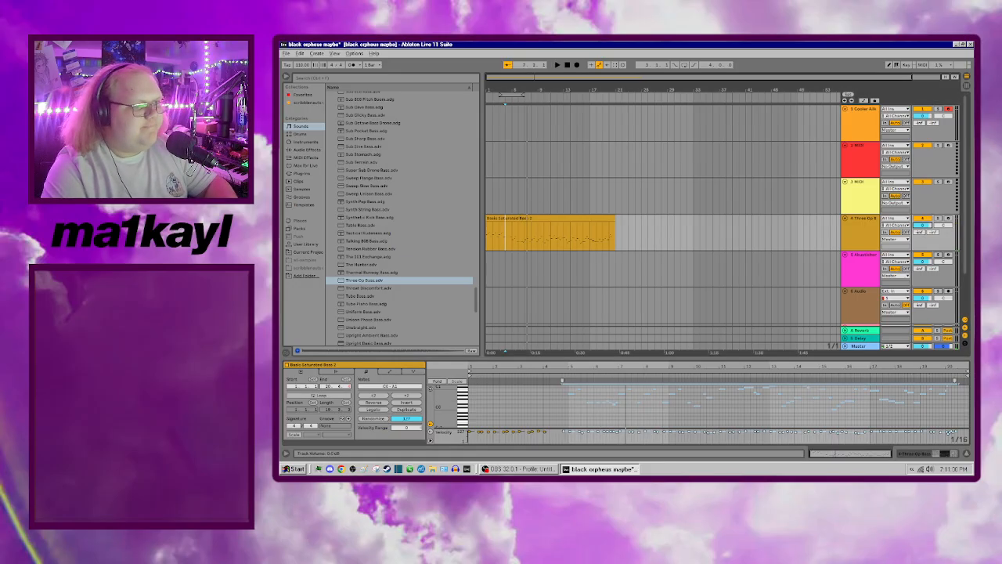
drag(924, 226, 923, 223)
click(567, 66)
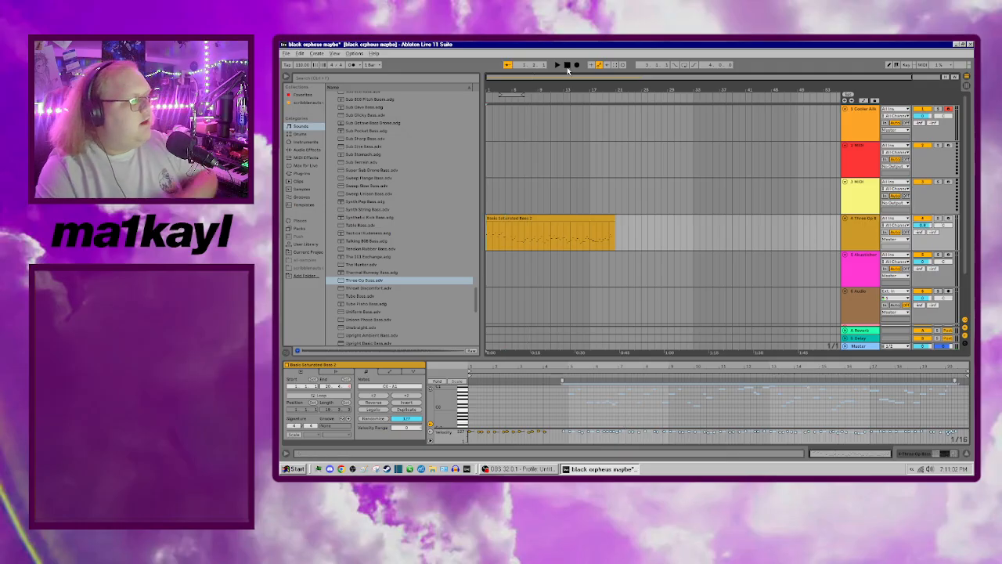
Step: Arm track 5, audition drum kits on it starting with Transit Exit Kit, and load the Vibrance Kit
click(948, 255)
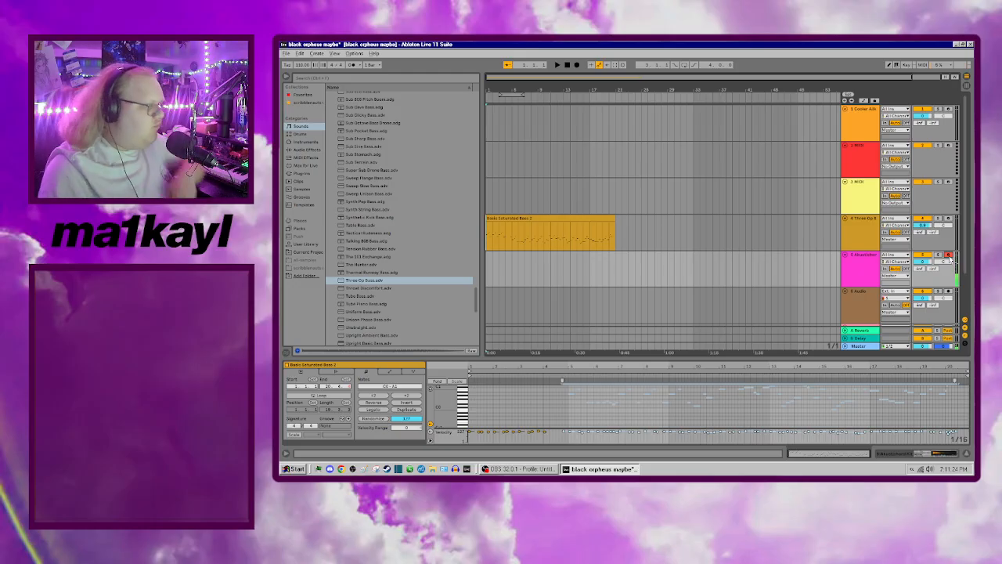
click(852, 278)
click(301, 134)
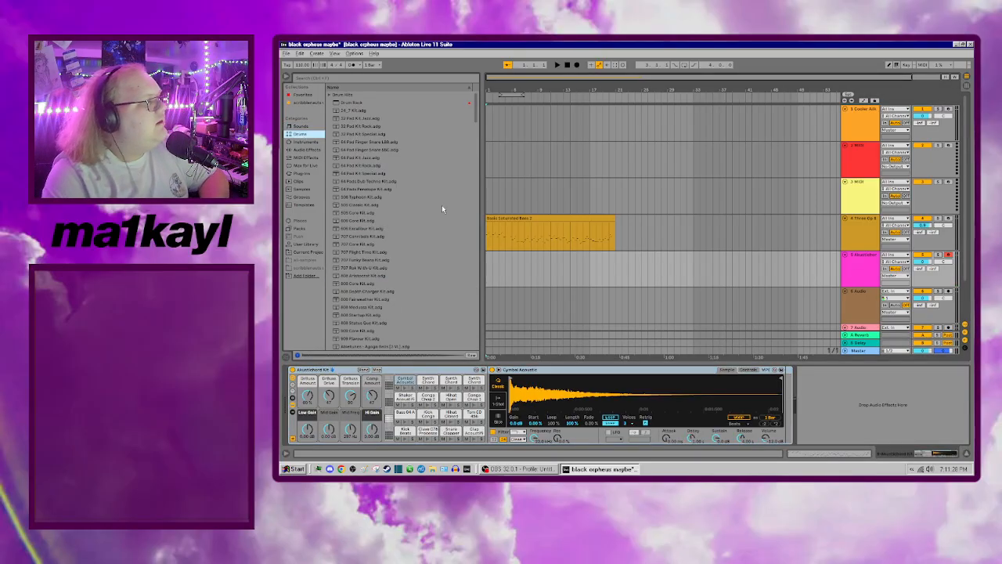
drag(475, 105, 475, 337)
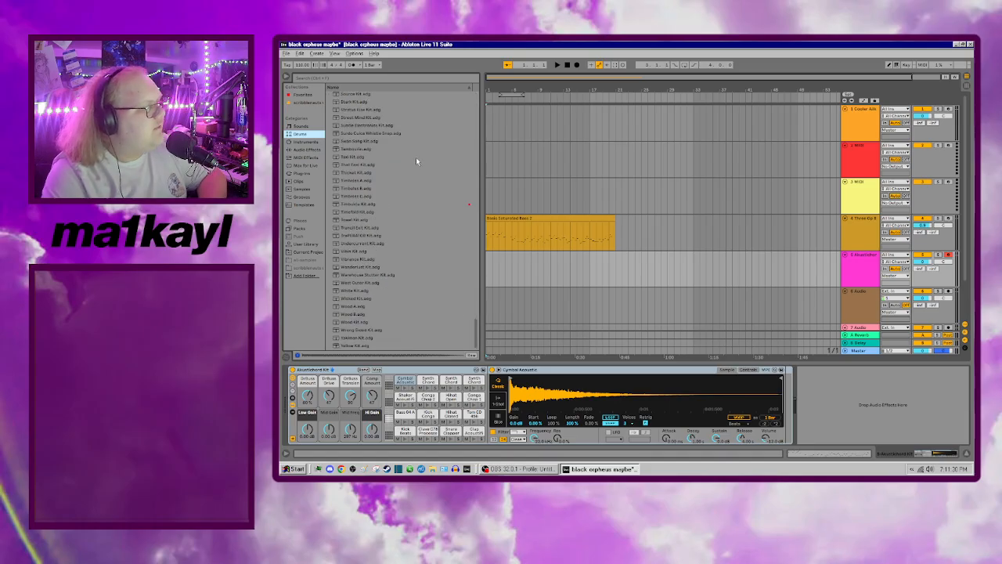
click(384, 226)
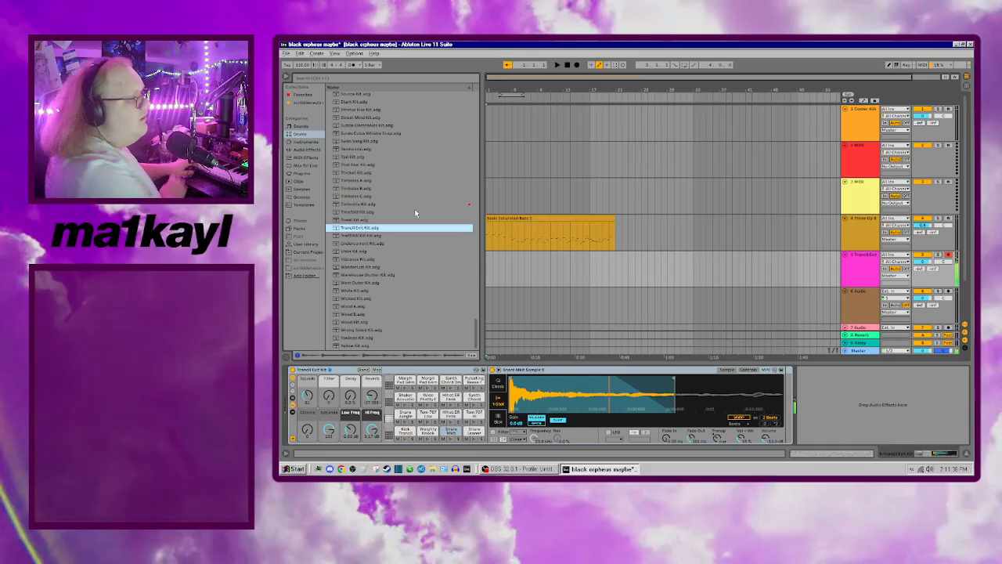
double_click(371, 252)
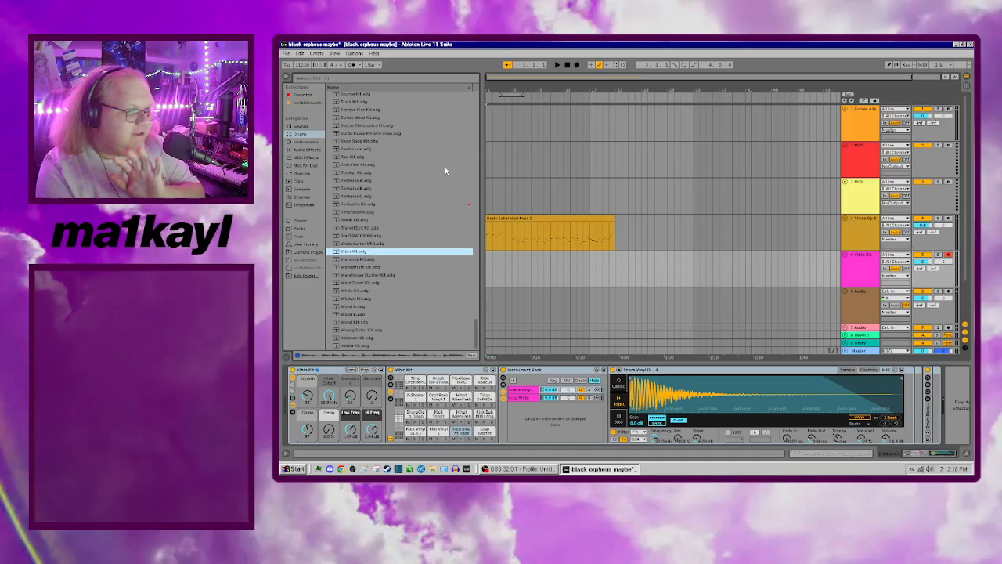
click(358, 260)
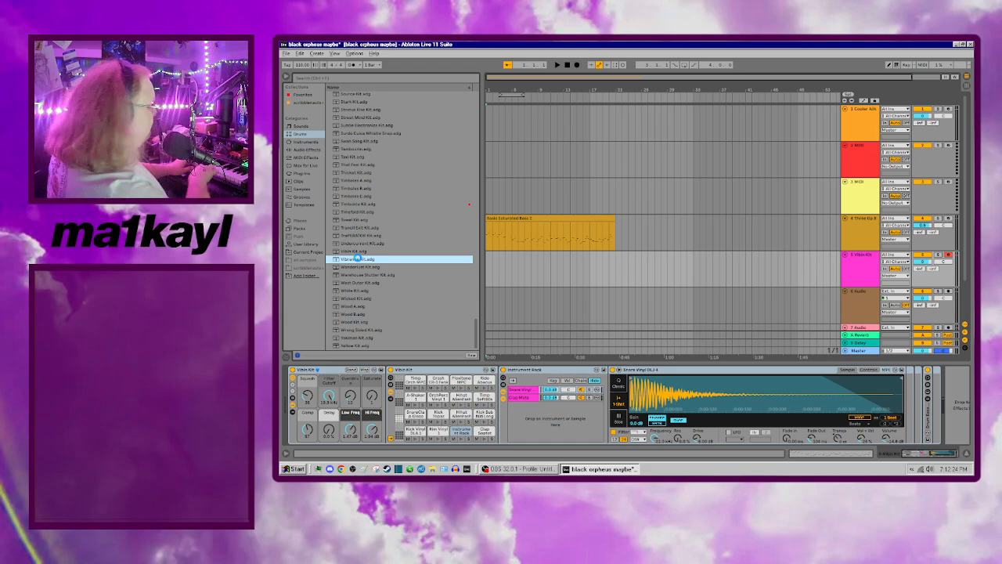
double_click(358, 260)
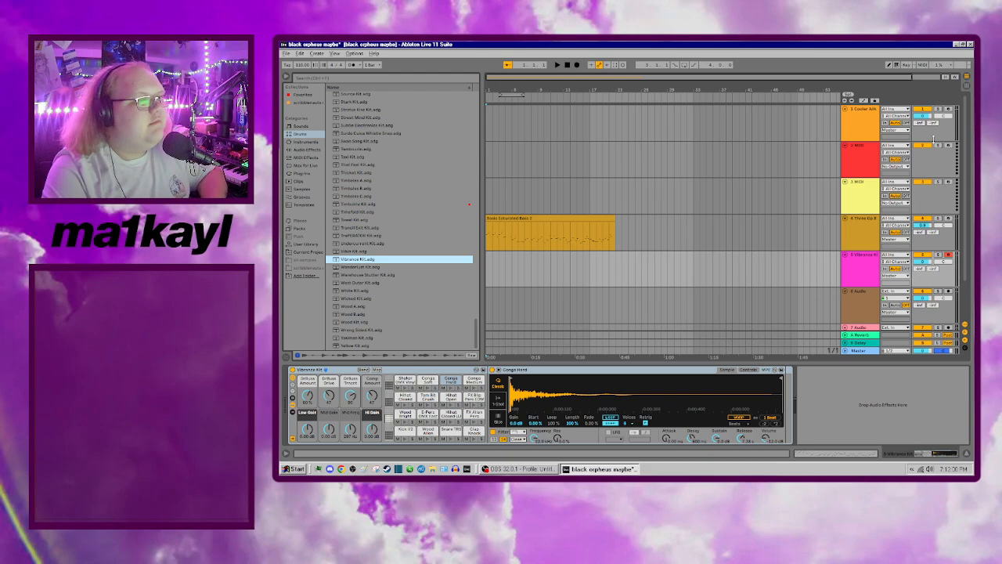
Step: Arm track 1 to audition its polysynth instrument
click(865, 130)
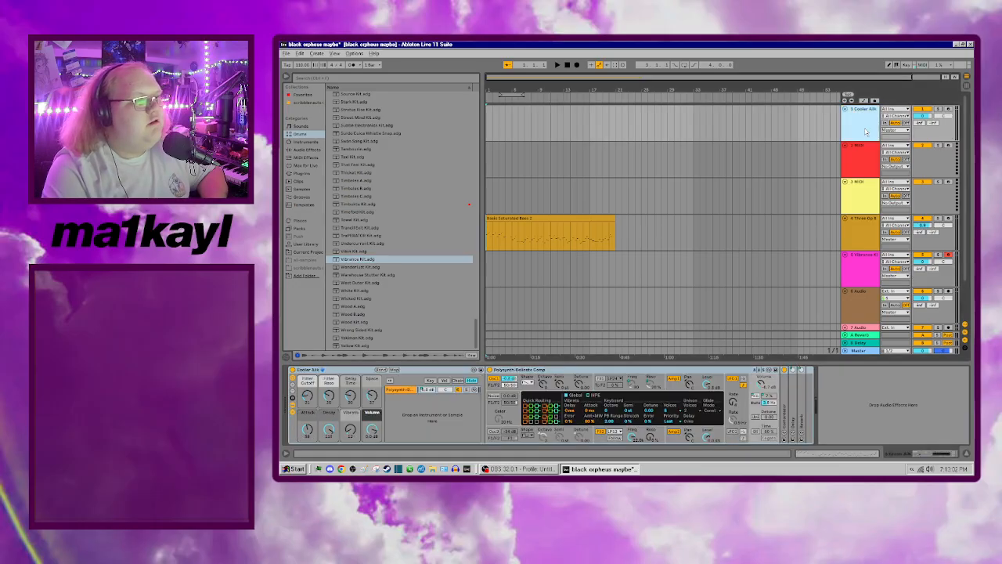
click(947, 109)
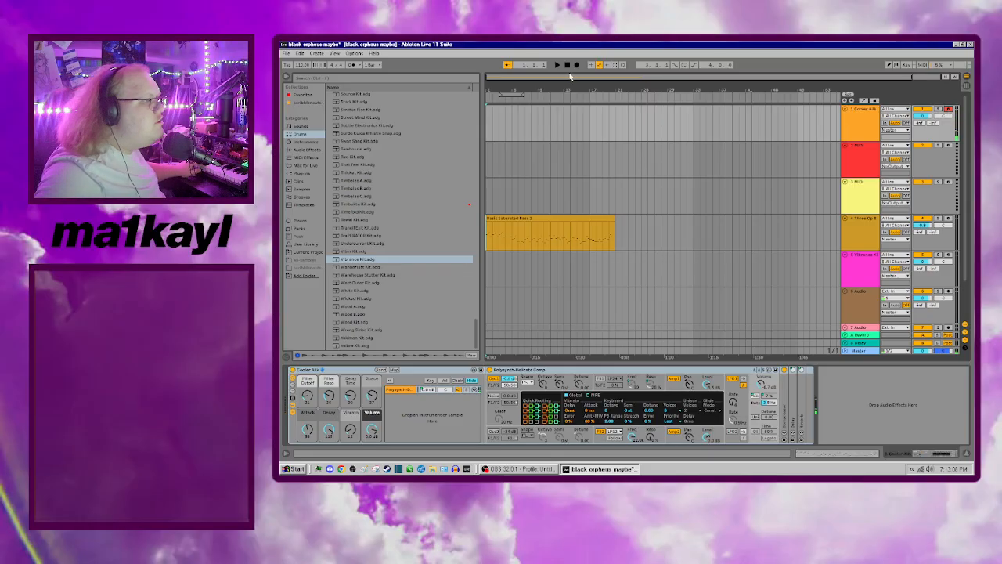
Step: Arm track 2, browse the Strings and the Guitar & Plucked sounds, and load House Stab onto it
click(852, 164)
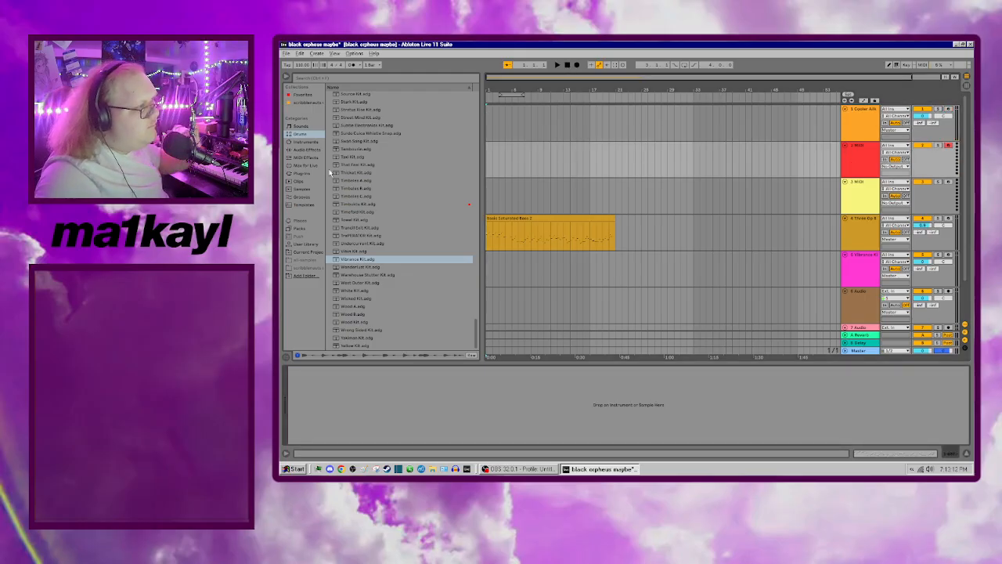
click(297, 125)
drag(476, 305, 470, 98)
click(329, 102)
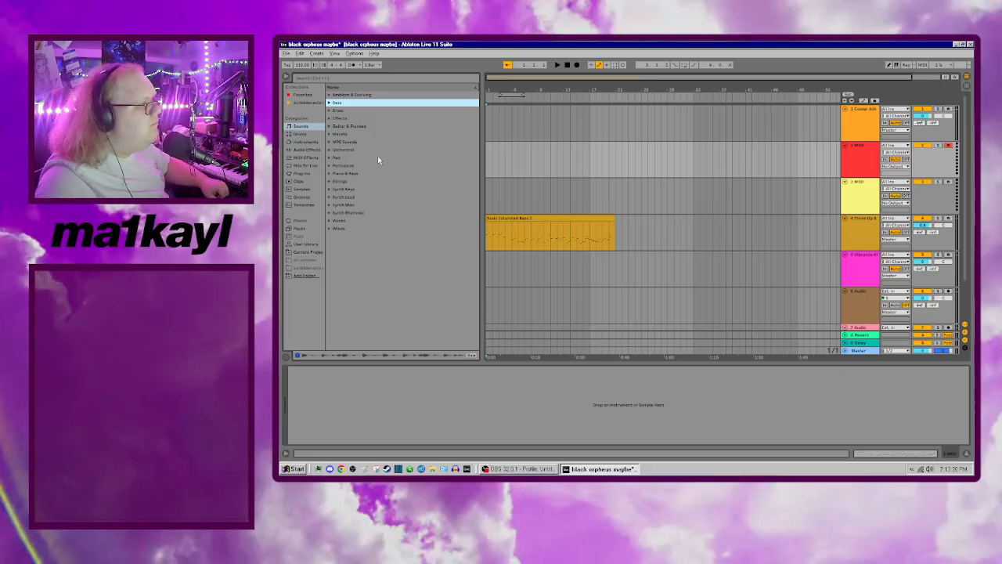
click(335, 180)
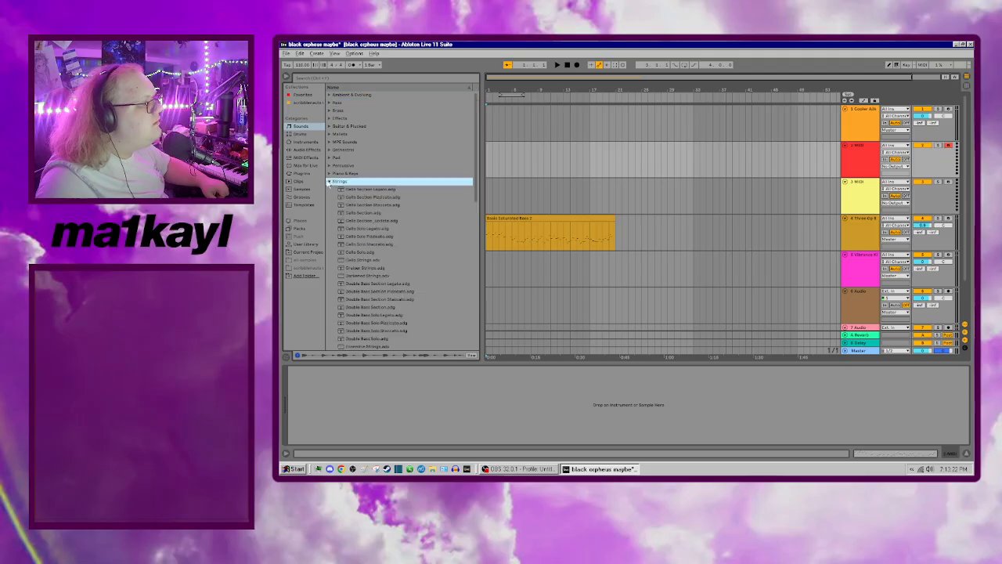
drag(475, 192, 454, 154)
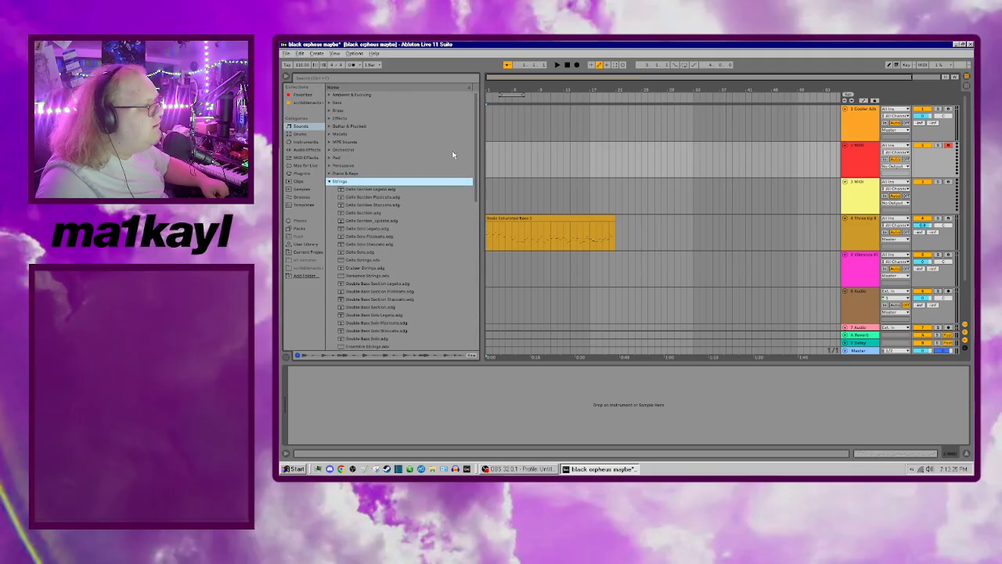
click(329, 182)
click(330, 126)
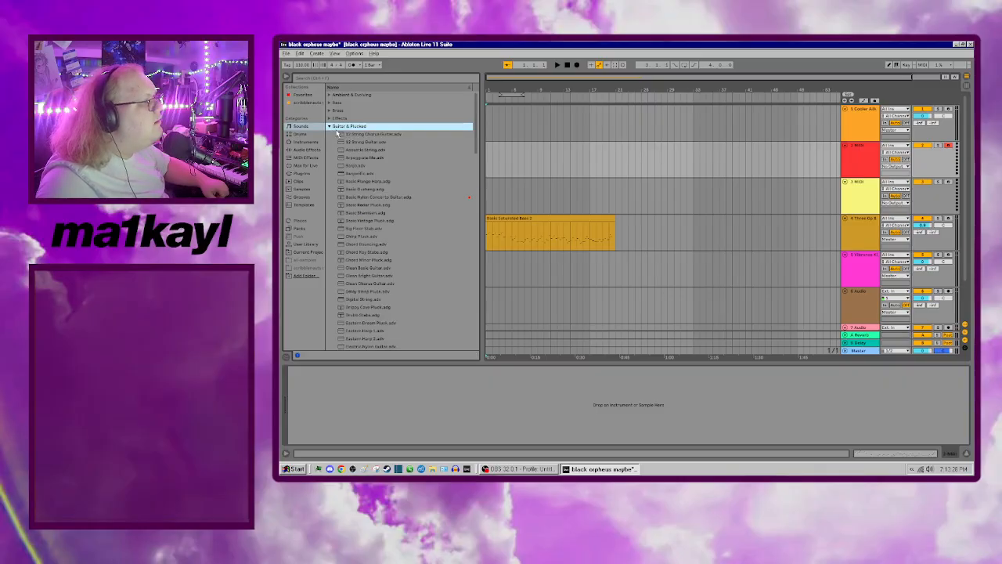
scroll(475, 106, down, 5)
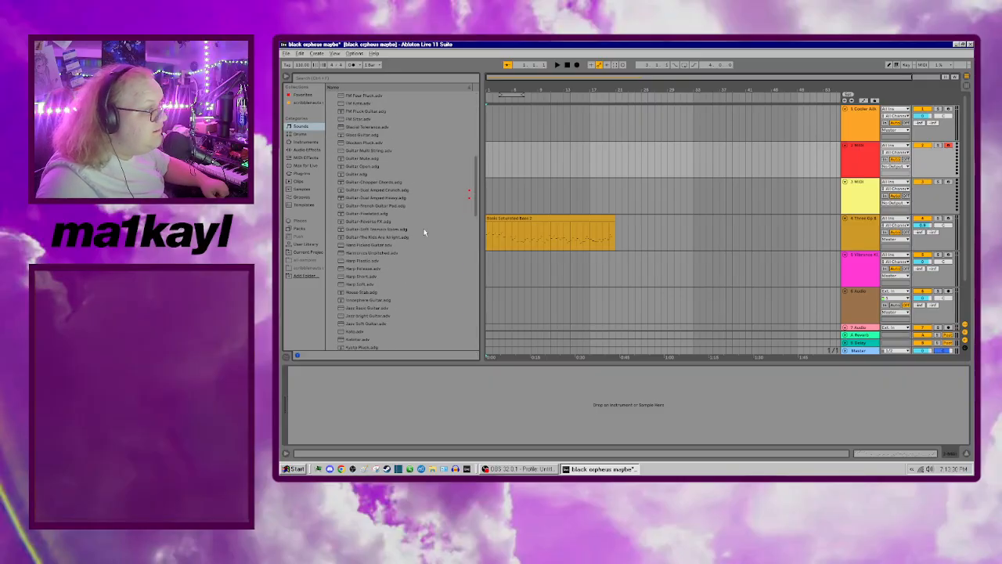
click(375, 291)
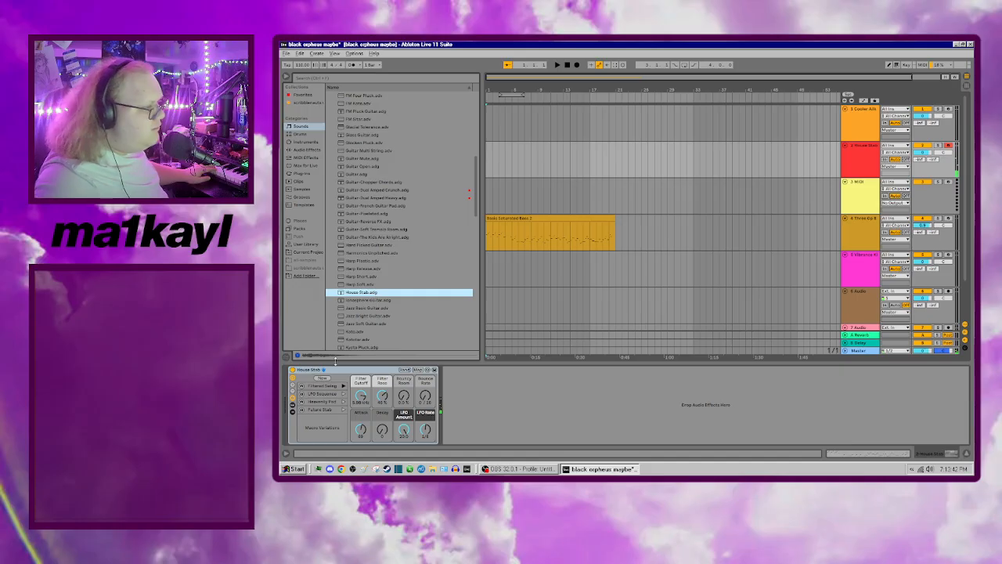
Step: Load Ionosphere Guitar onto track 2 to audition it and add the preset to Favorites
click(379, 299)
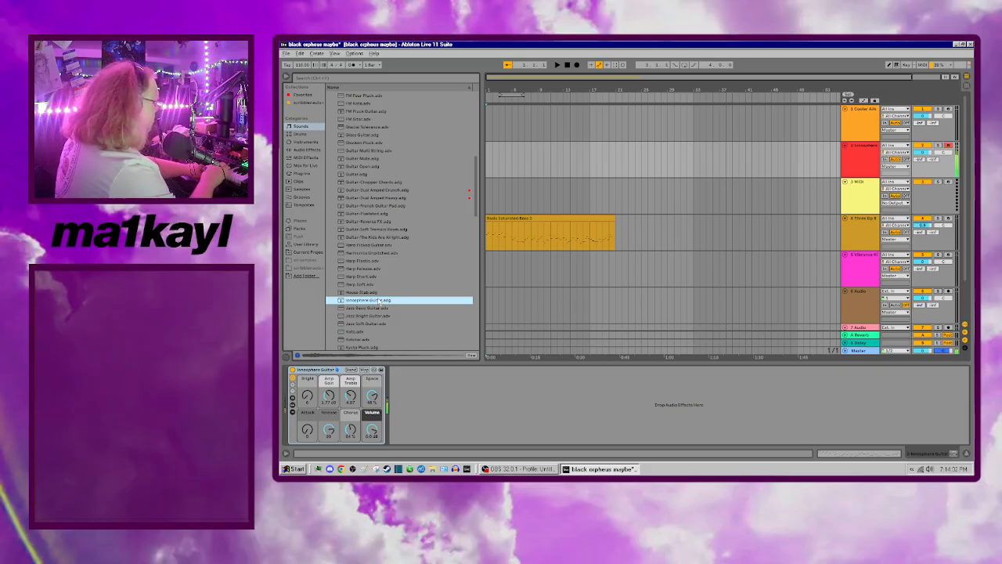
right_click(378, 303)
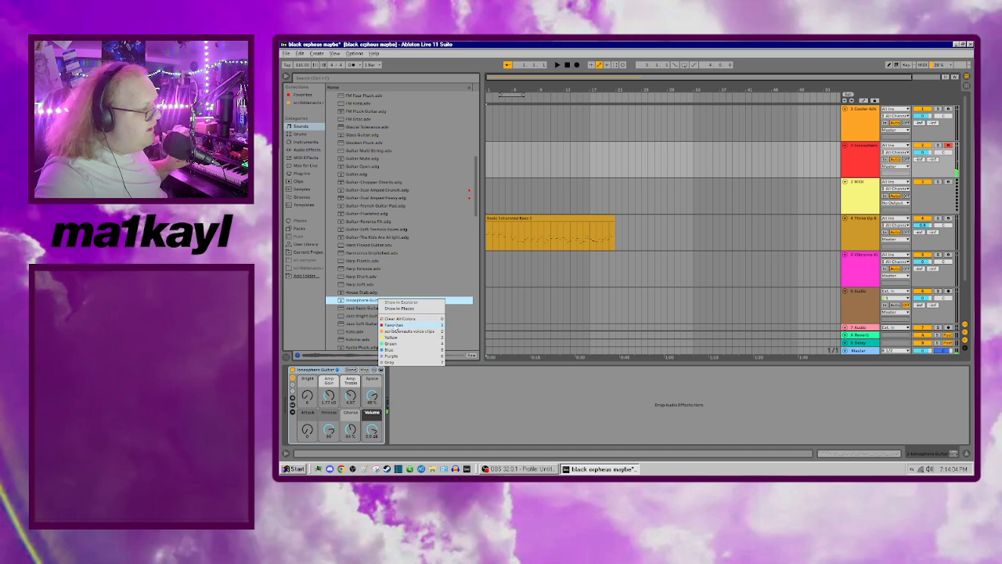
click(393, 324)
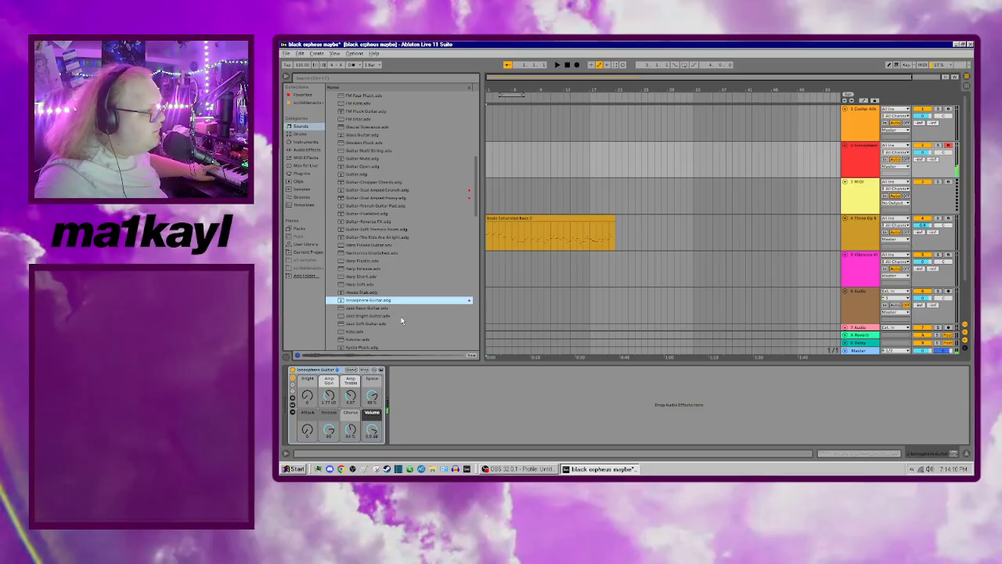
Step: Audition further plucked presets on track 2, including Jazz Basic Guitar, Koto and a nylon guitar
double_click(390, 308)
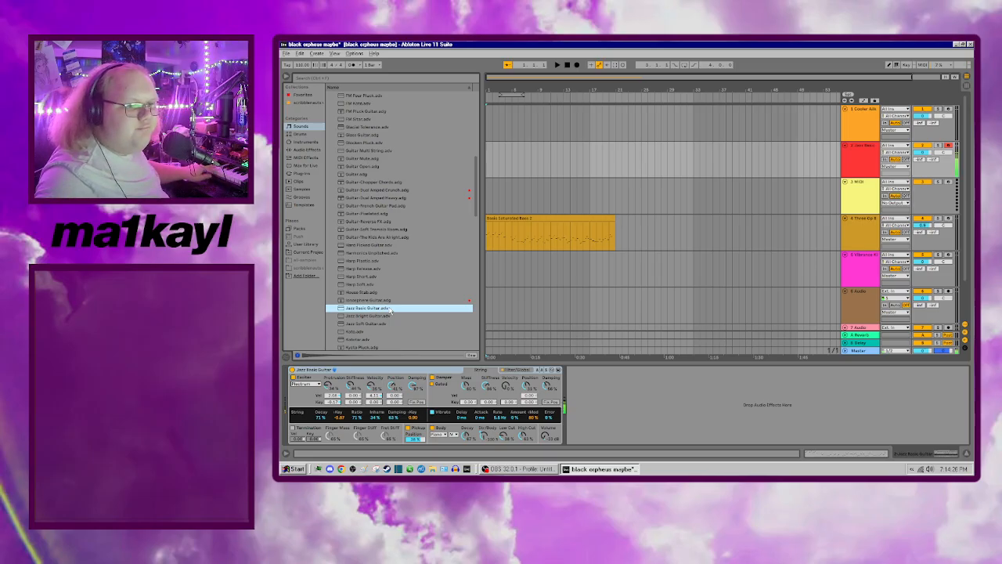
scroll(383, 322, down, 1)
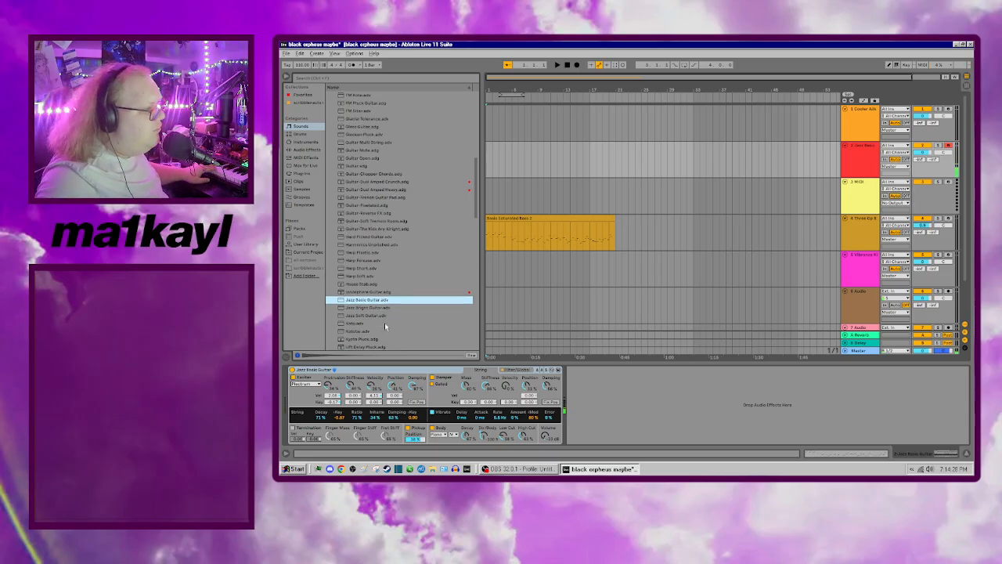
double_click(365, 283)
click(364, 290)
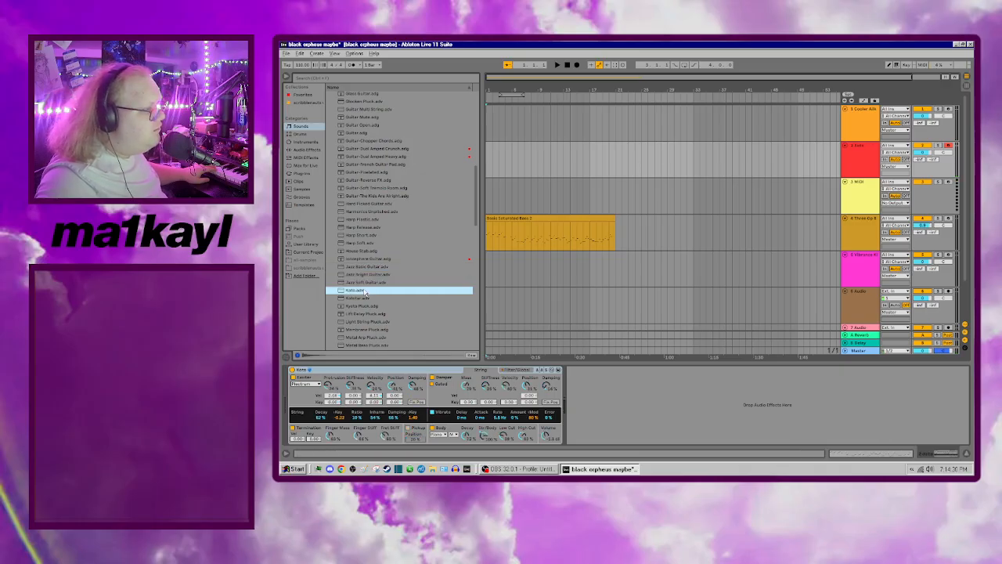
scroll(385, 323, down, 5)
double_click(390, 307)
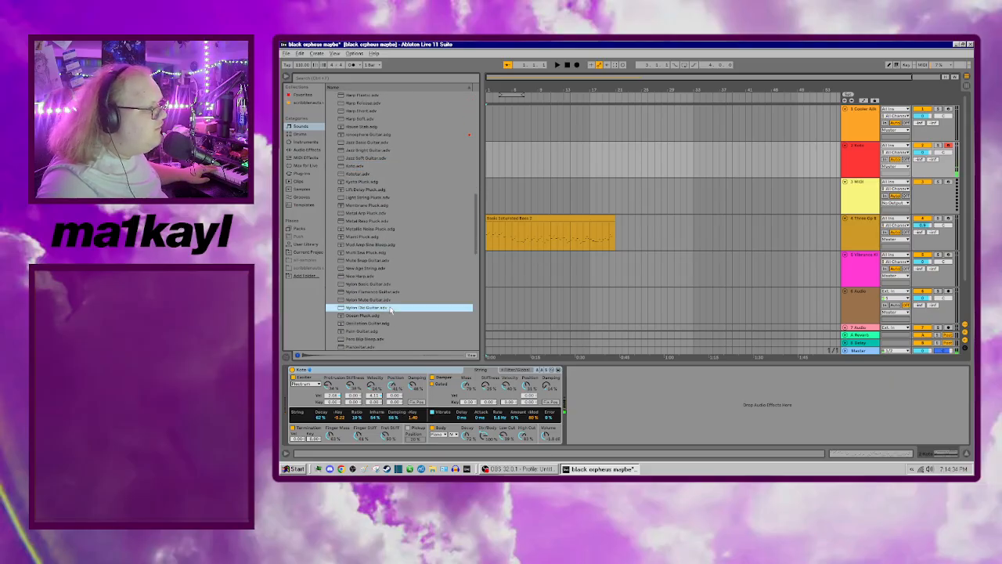
Step: Load Ocean Pluck onto track 2 to audition it and add the preset to Favorites
double_click(374, 315)
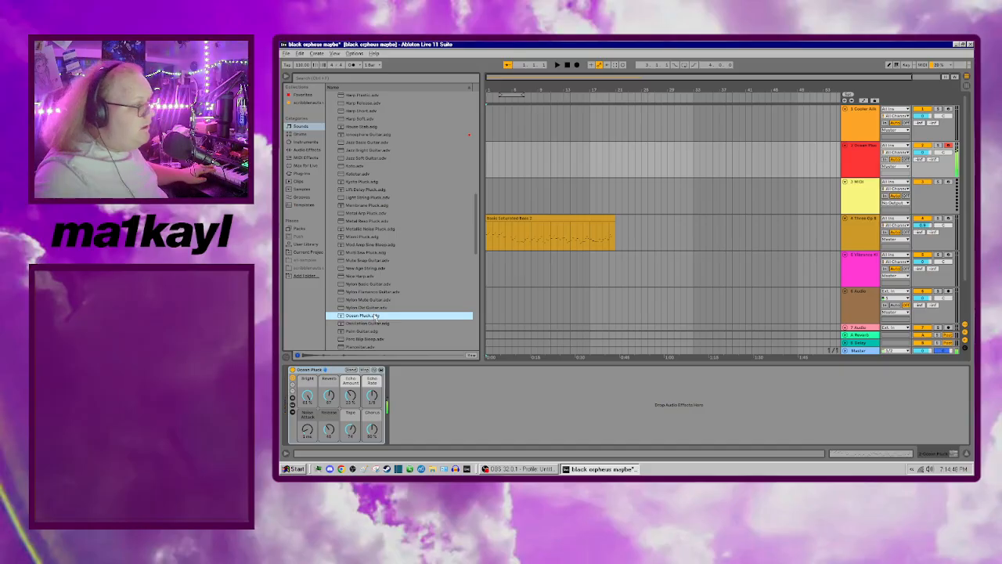
right_click(376, 316)
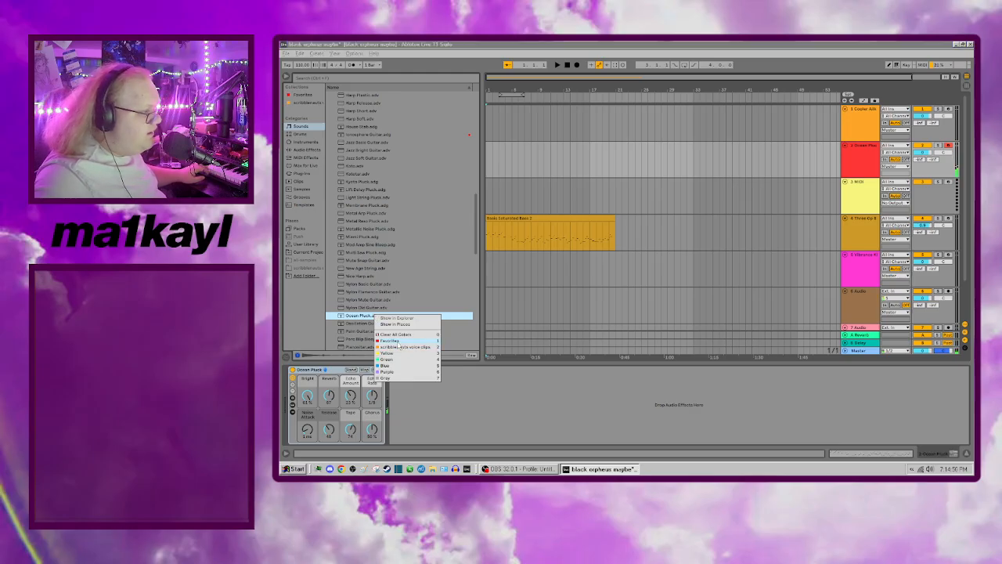
click(389, 341)
Step: Audition Zheng on track 2 and replace it with Unjazzy Pluck
scroll(472, 210, down, 10)
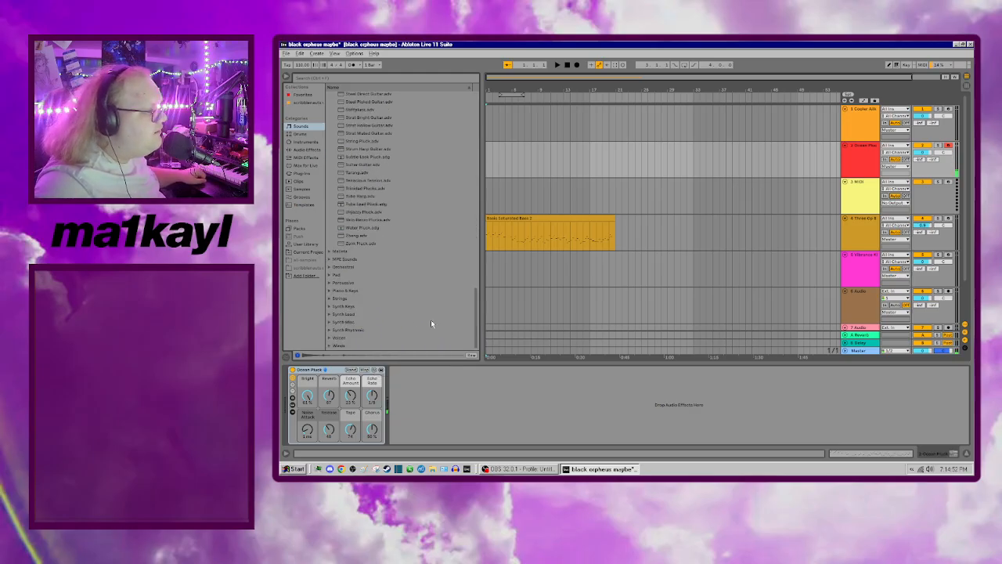
double_click(385, 236)
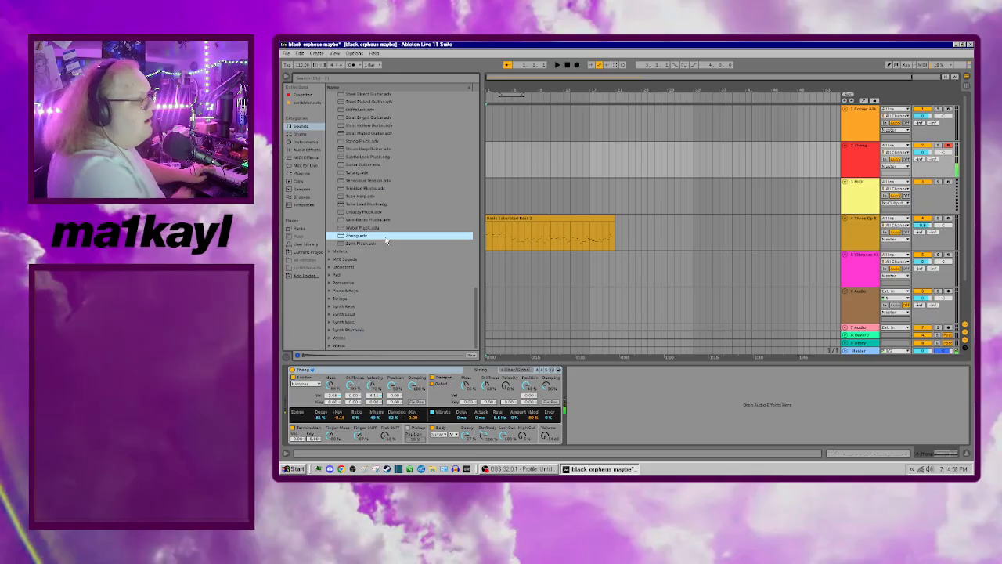
double_click(378, 213)
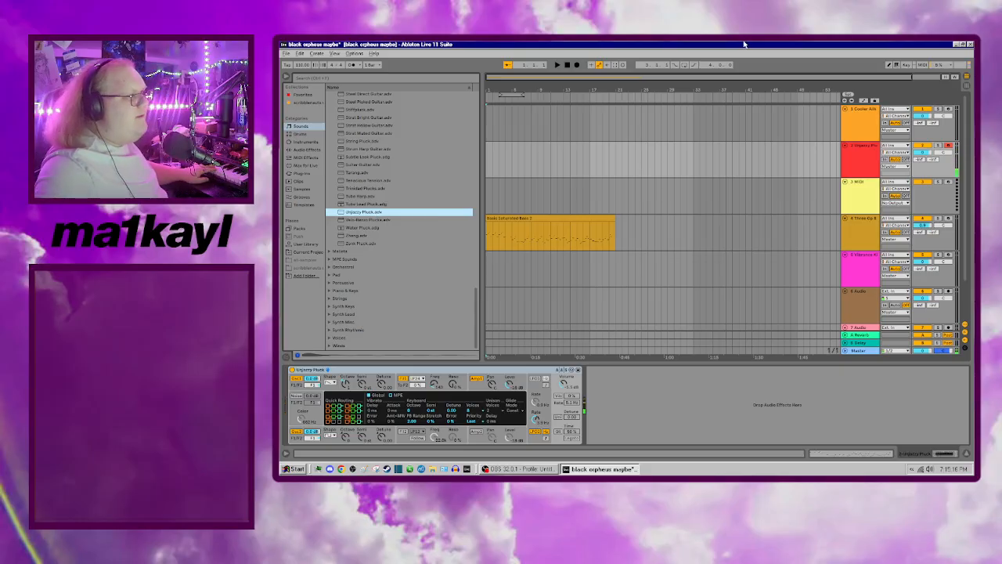
Step: Play the set from the start to try the pluck sound against the bass line, and stop playback
click(569, 67)
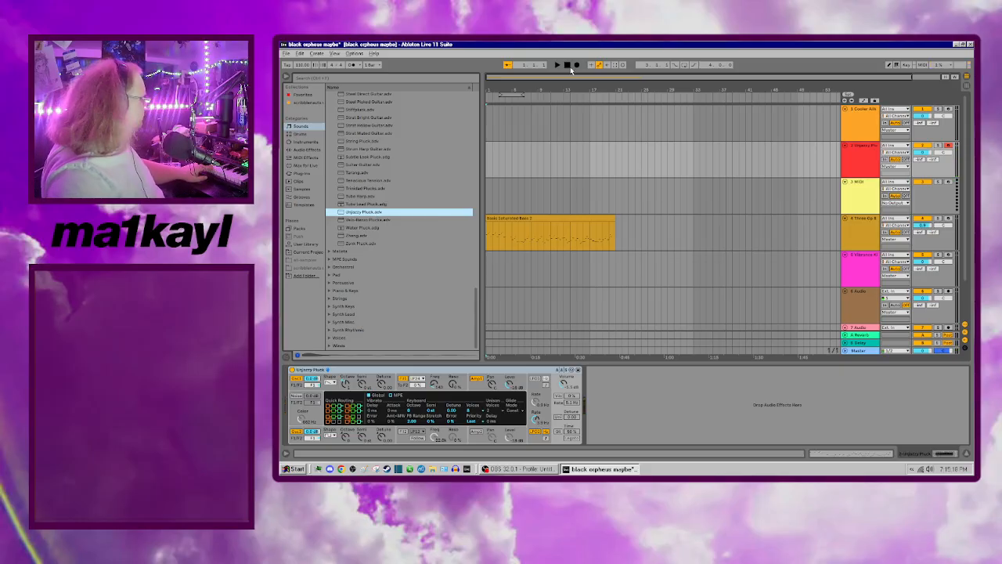
key(space)
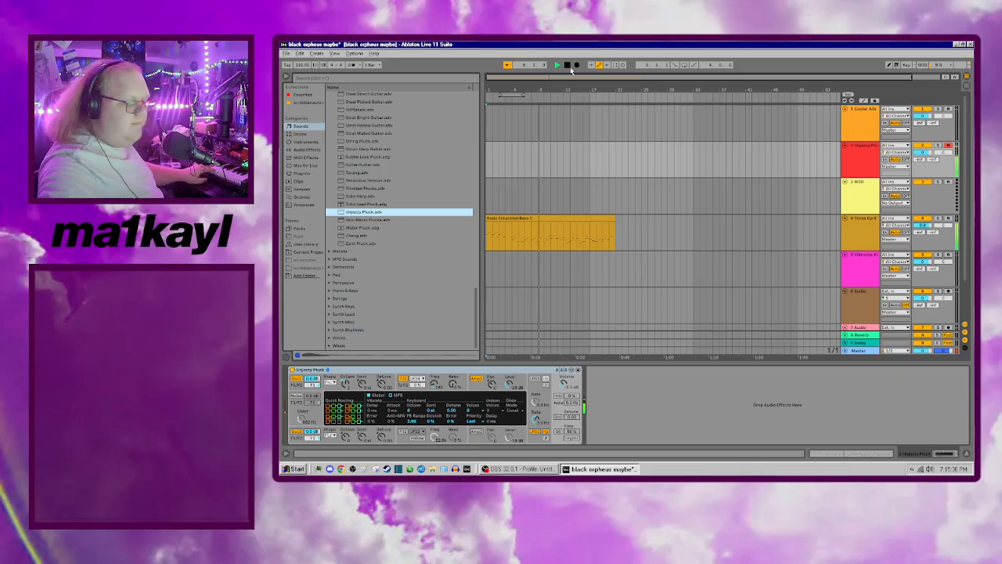
click(568, 65)
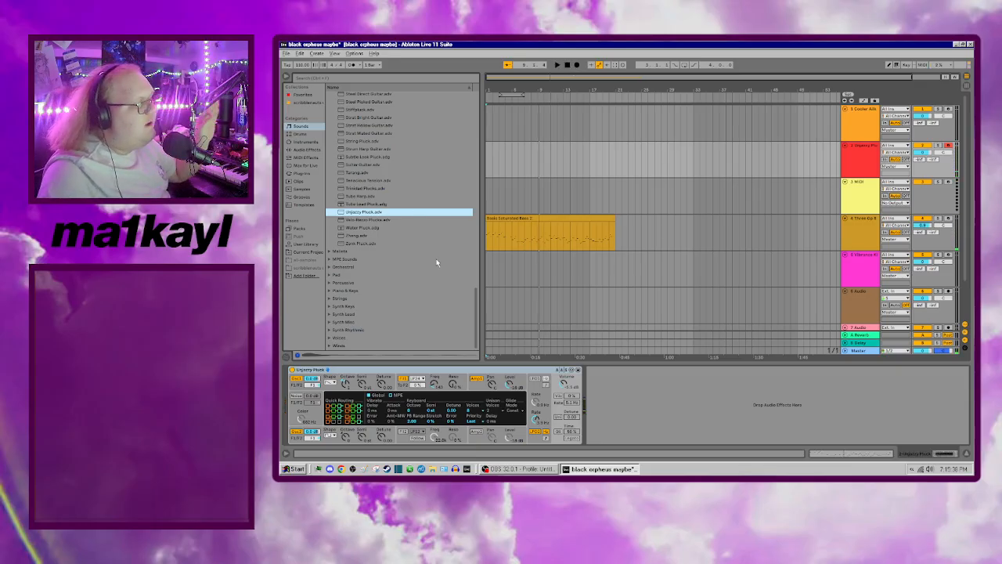
Step: Load Water Pluck onto track 2 and rehearse it over the bass clip from bar 4
double_click(384, 228)
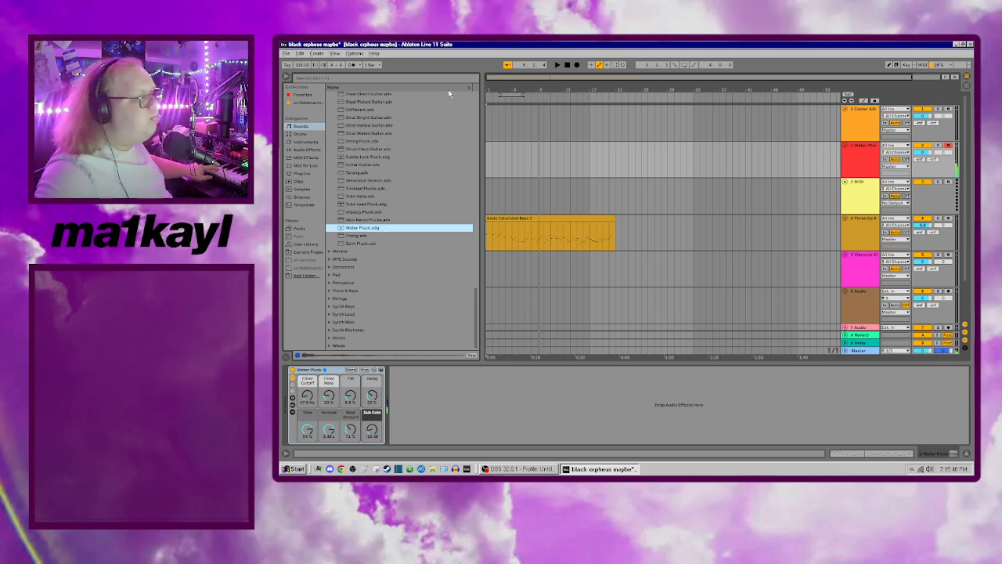
click(506, 209)
key(space)
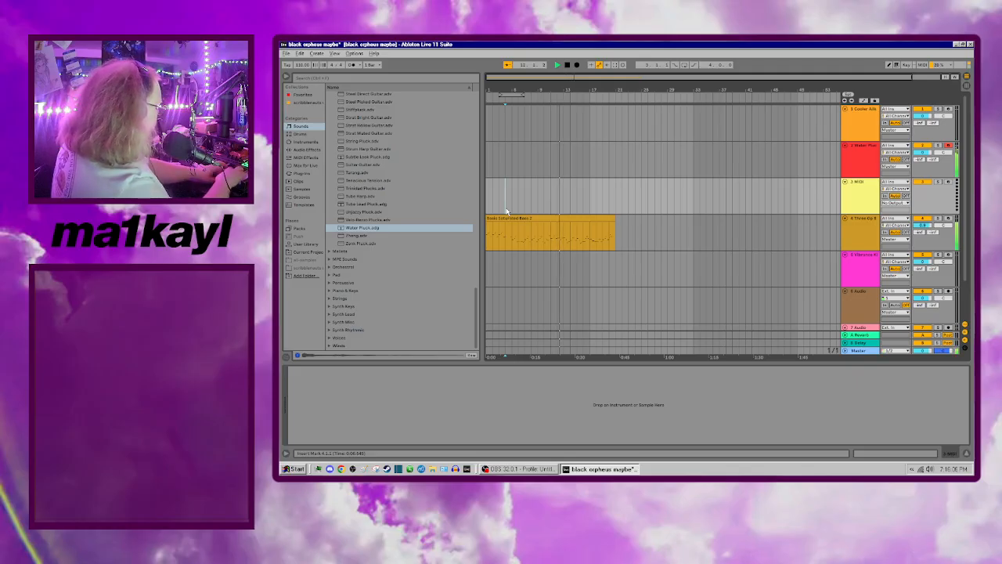
key(space)
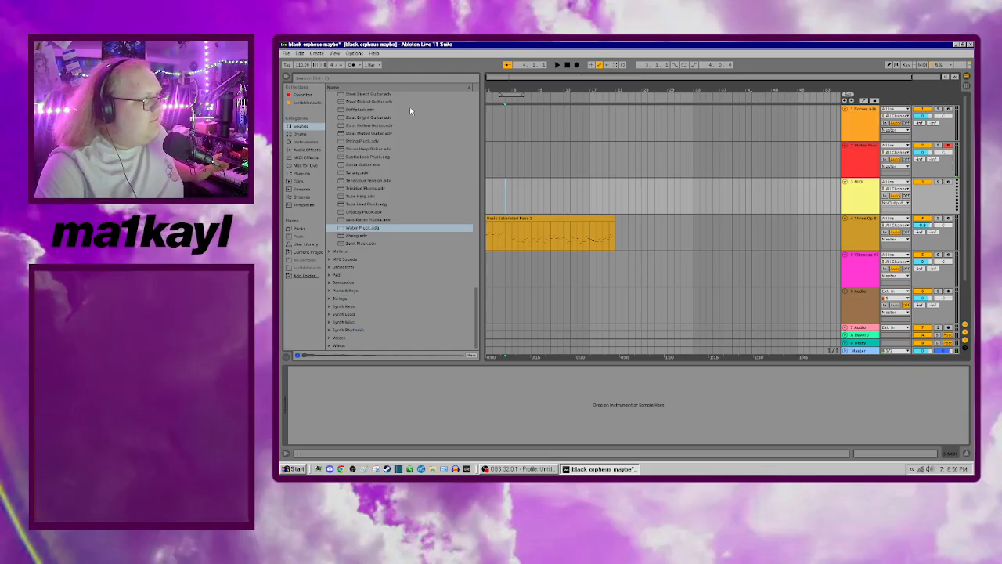
Step: Turn on the metronome and set its count-in to None
click(355, 68)
click(359, 68)
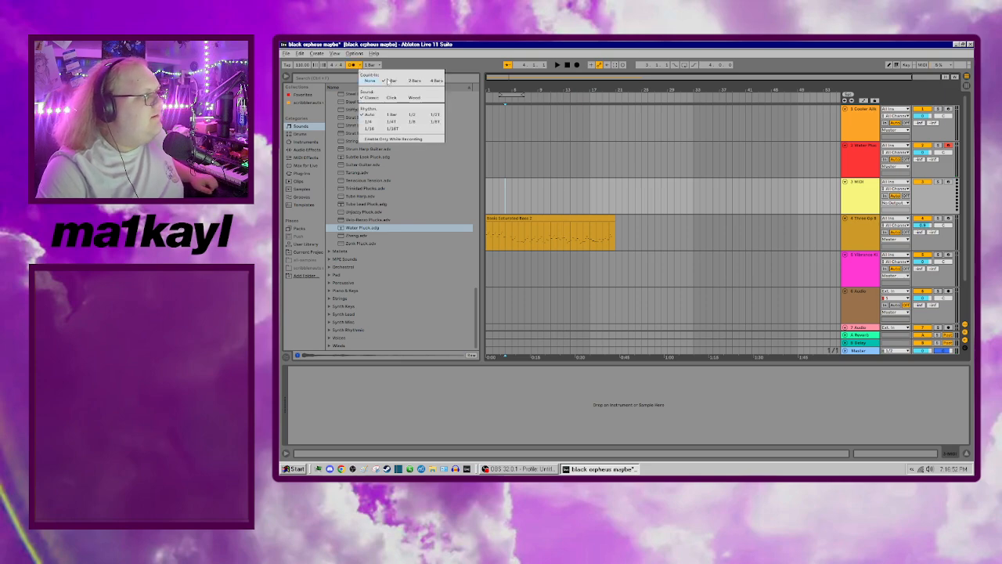
click(374, 80)
Step: Try to record a Water Pluck take on track 2 from bar 4, and undo the recording
click(576, 66)
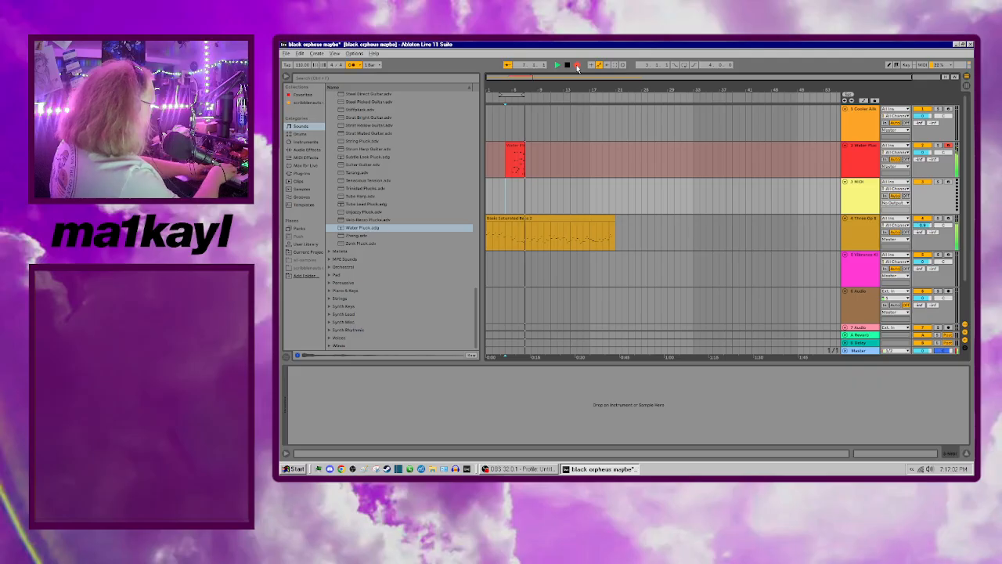
key(space)
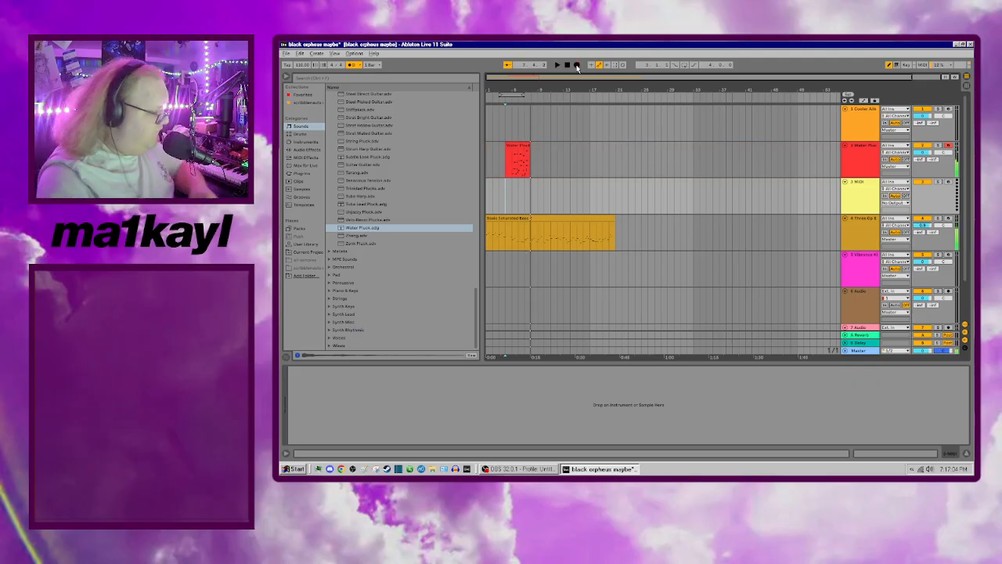
key(ctrl+z)
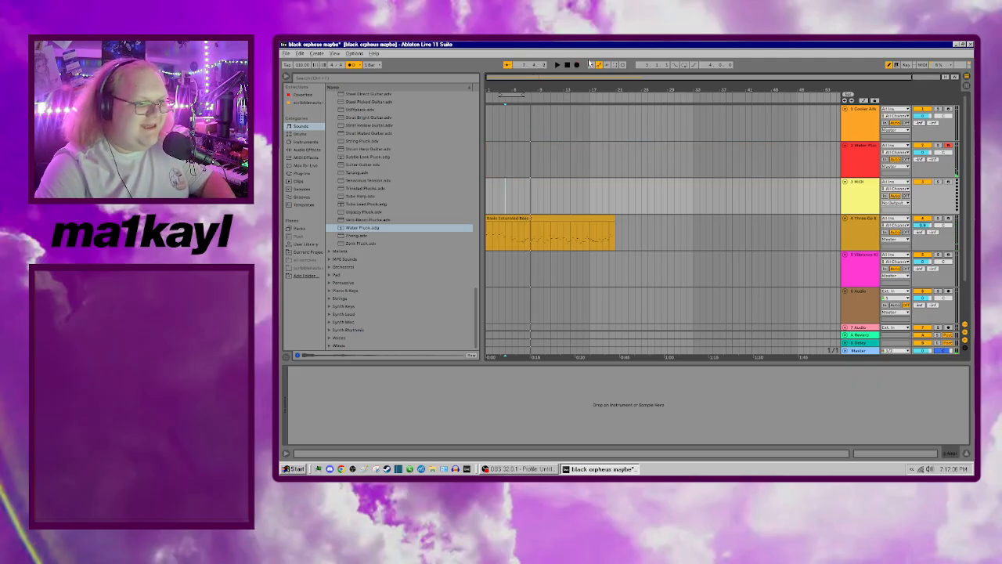
Step: Add Water Pluck to Favorites and load Tenacious Tension onto track 3 to audition it
right_click(406, 229)
click(432, 250)
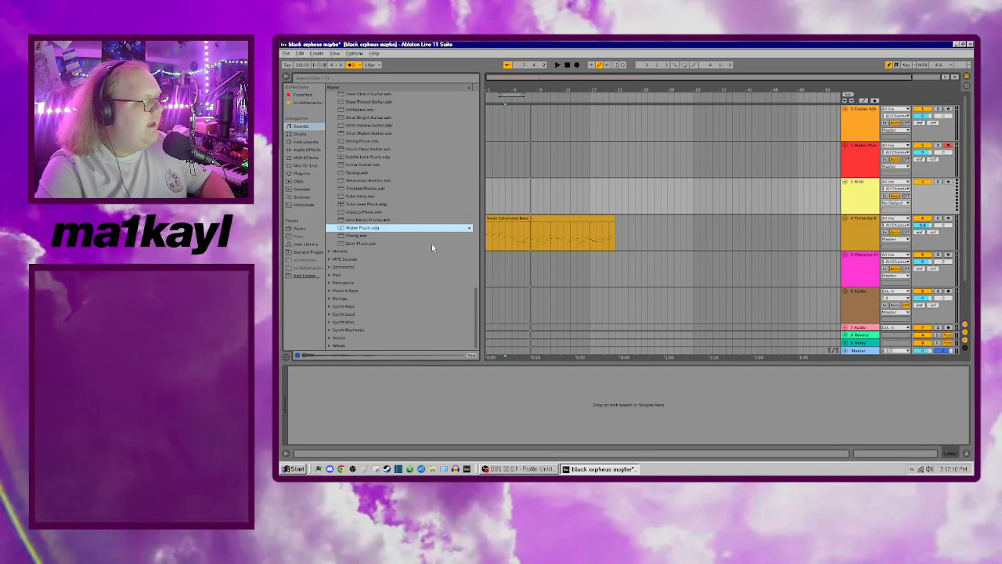
double_click(389, 181)
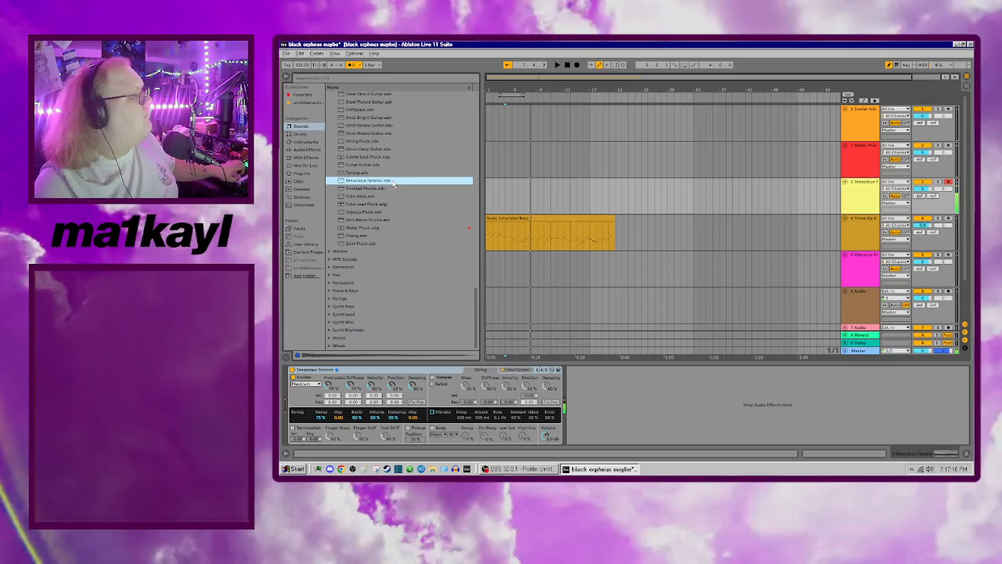
Step: Leave the Guitar & Plucked sounds and browse the Synth Keys presets down to the ones starting with M and N
scroll(392, 179, up, 4)
drag(476, 281, 472, 113)
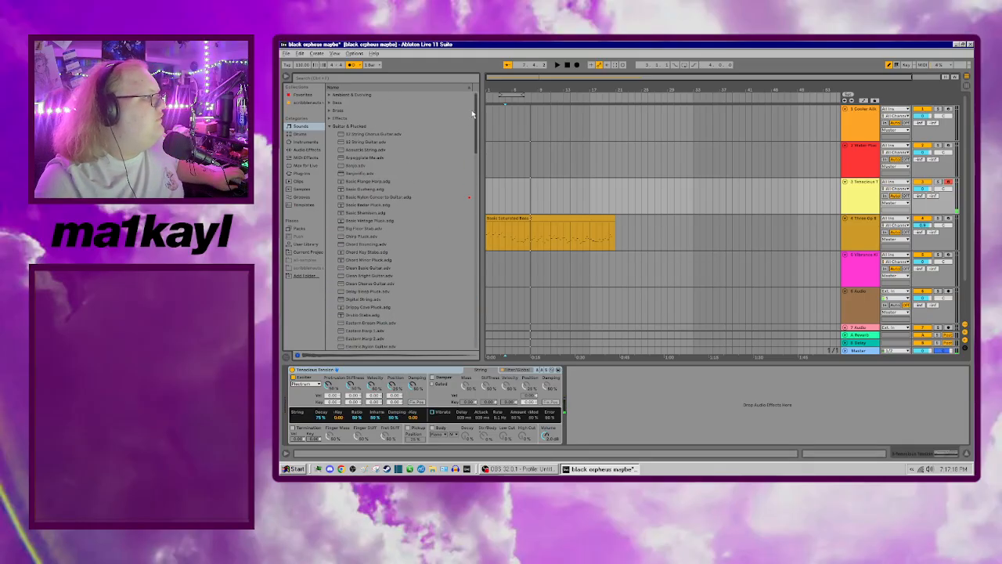
click(331, 125)
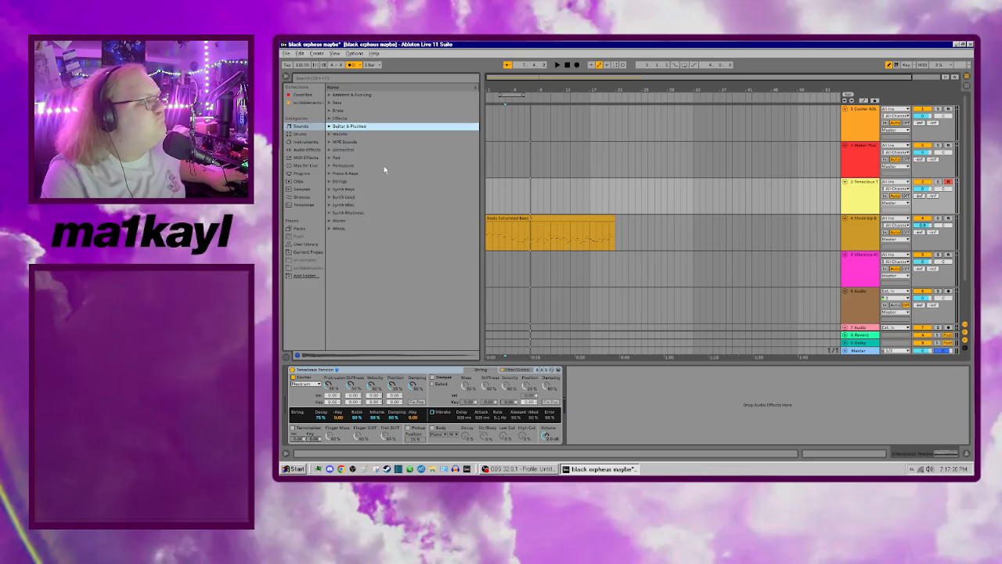
click(329, 188)
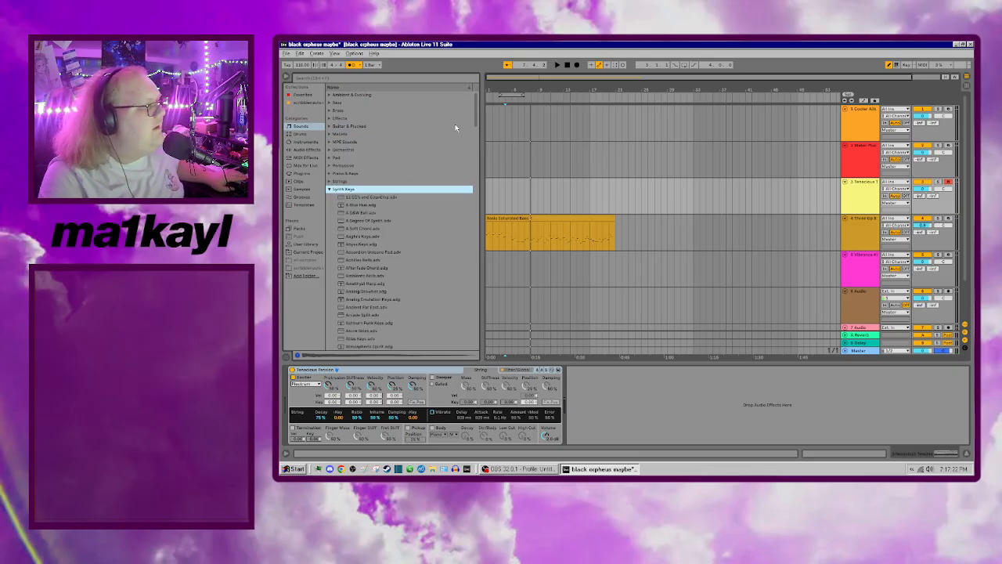
drag(475, 98, 480, 233)
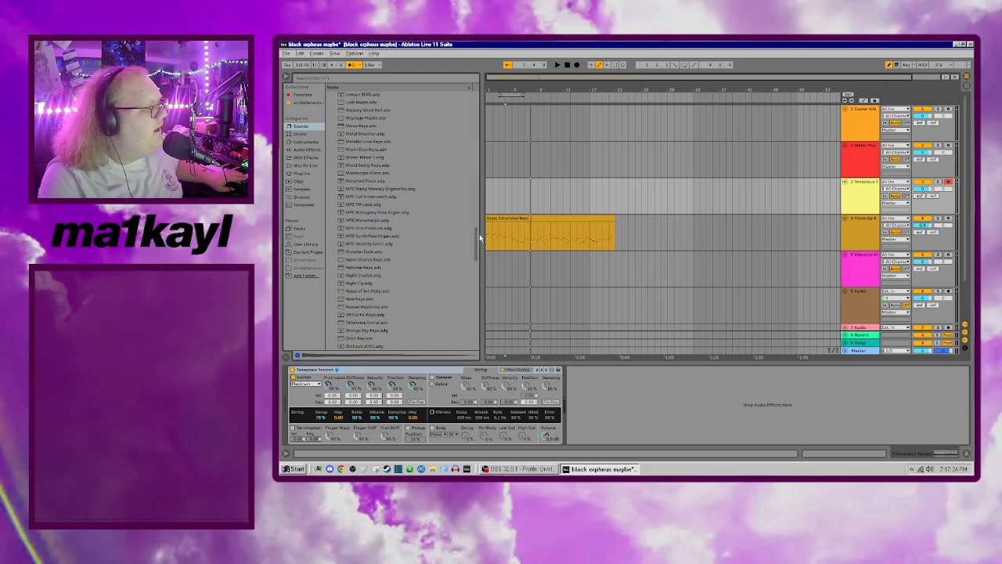
scroll(381, 268, down, 1)
Step: Audition Nebulae Keys and MPE Evil Underneath on track 3
double_click(382, 260)
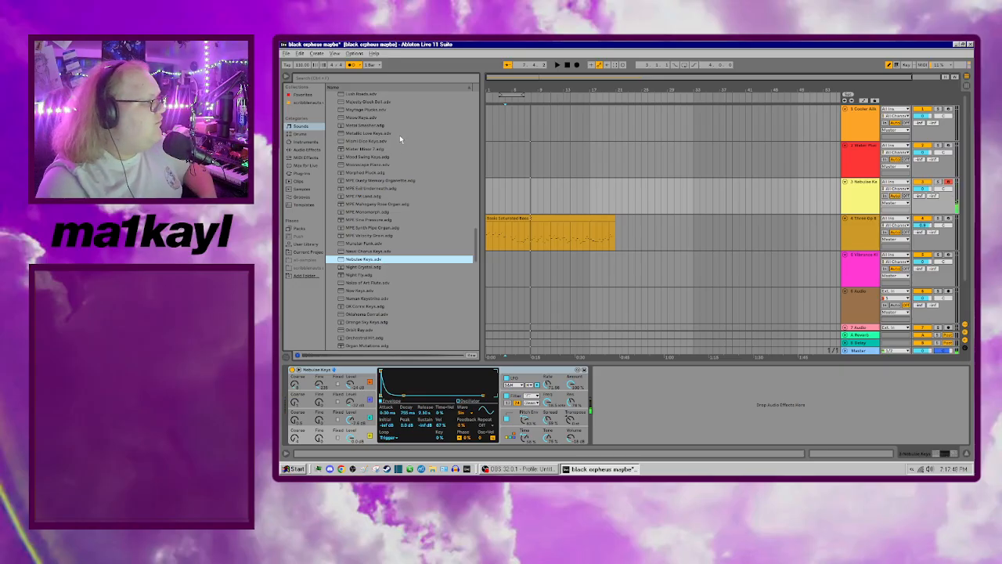
click(378, 189)
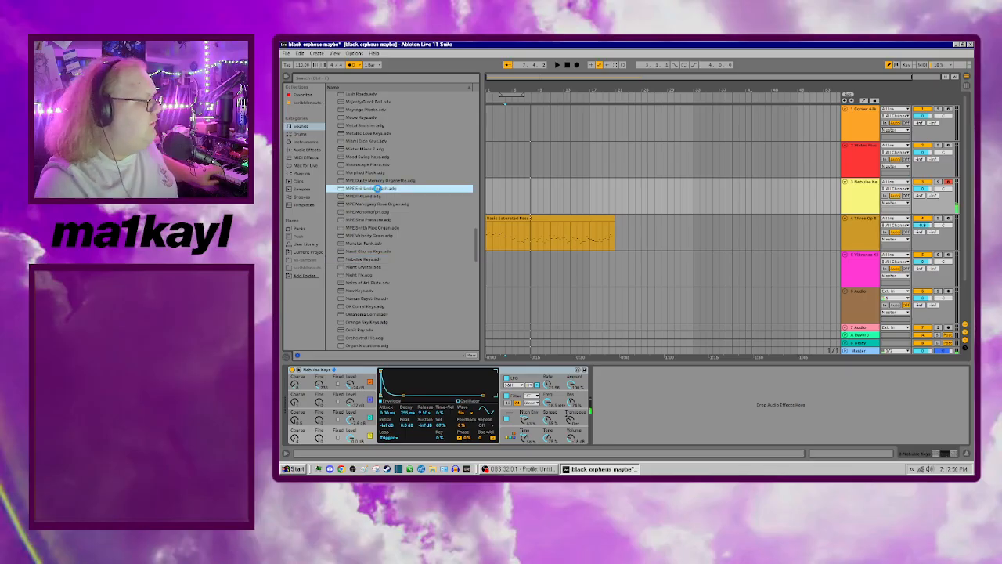
double_click(377, 189)
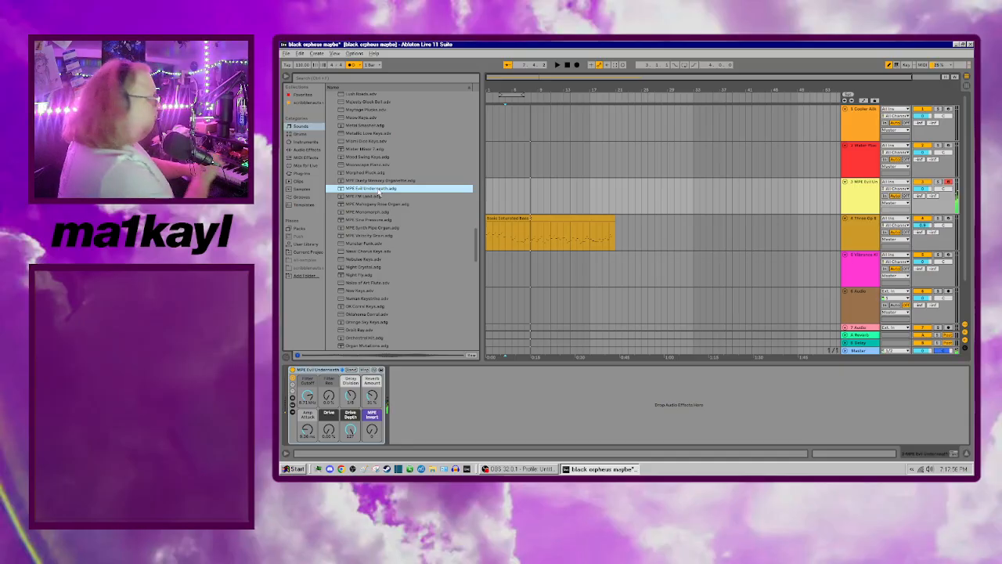
Step: Load Miami Dice Keys onto track 3 and rehearse it over the bass clip from bar 1 with the metronome off
click(386, 140)
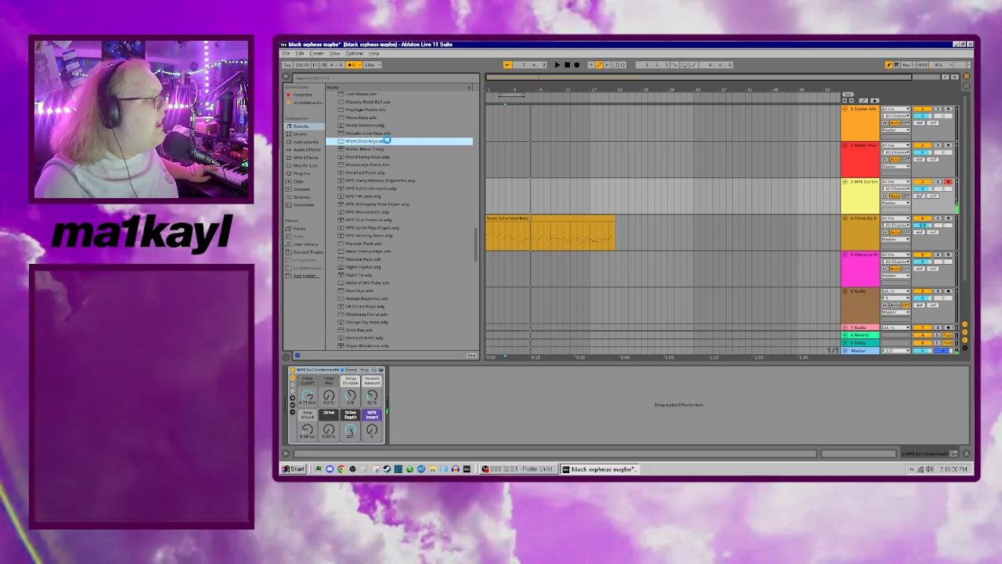
double_click(386, 141)
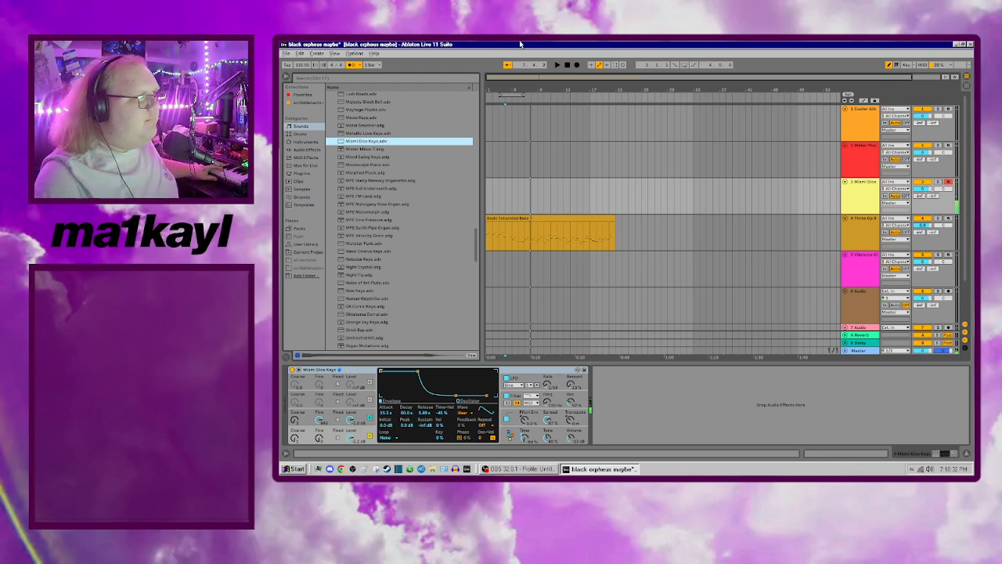
click(567, 66)
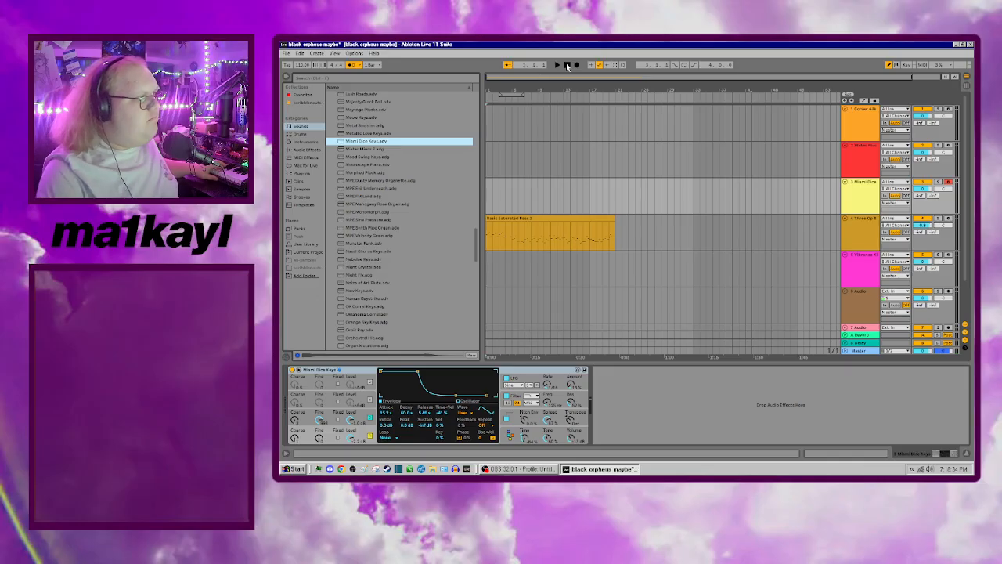
key(space)
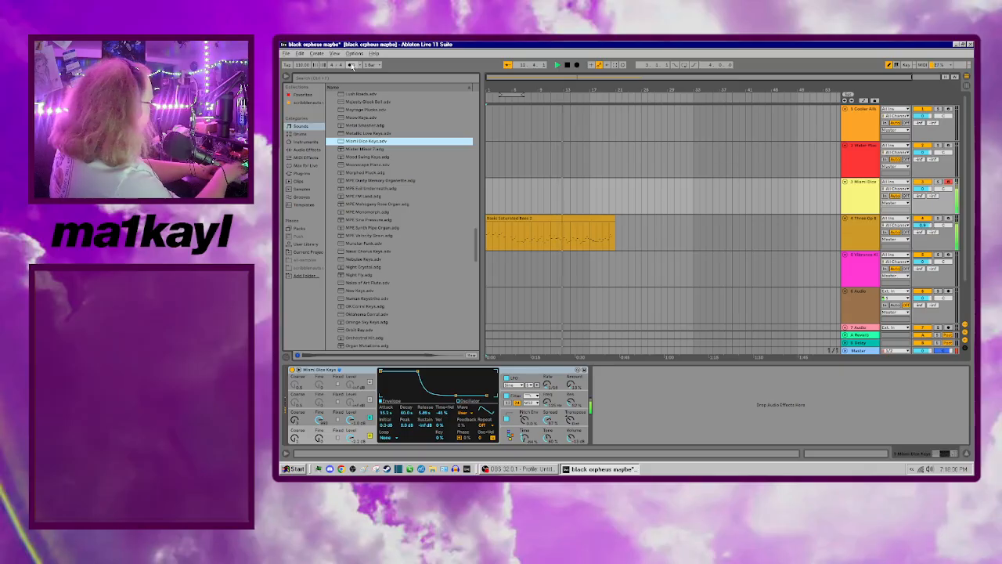
key(space)
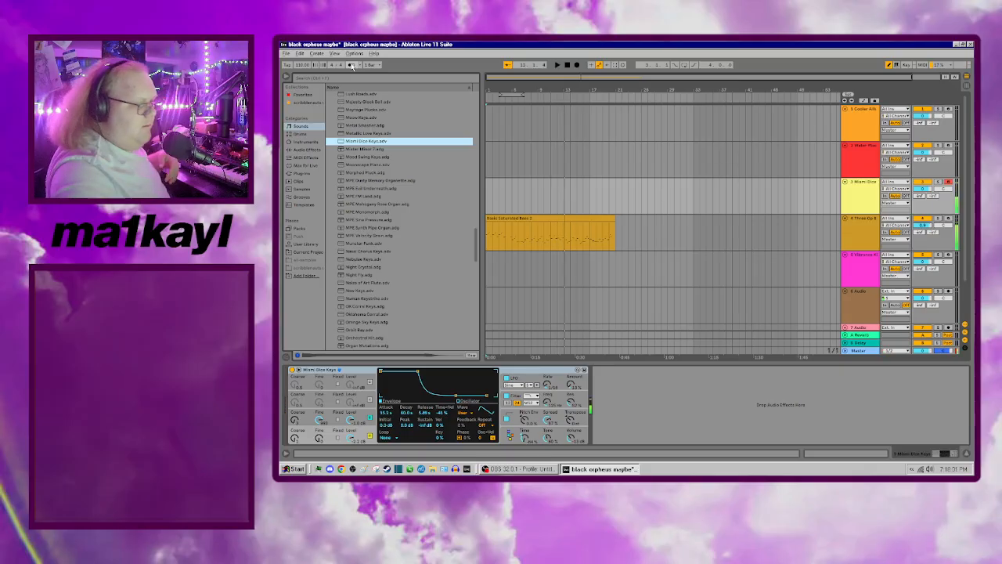
click(567, 65)
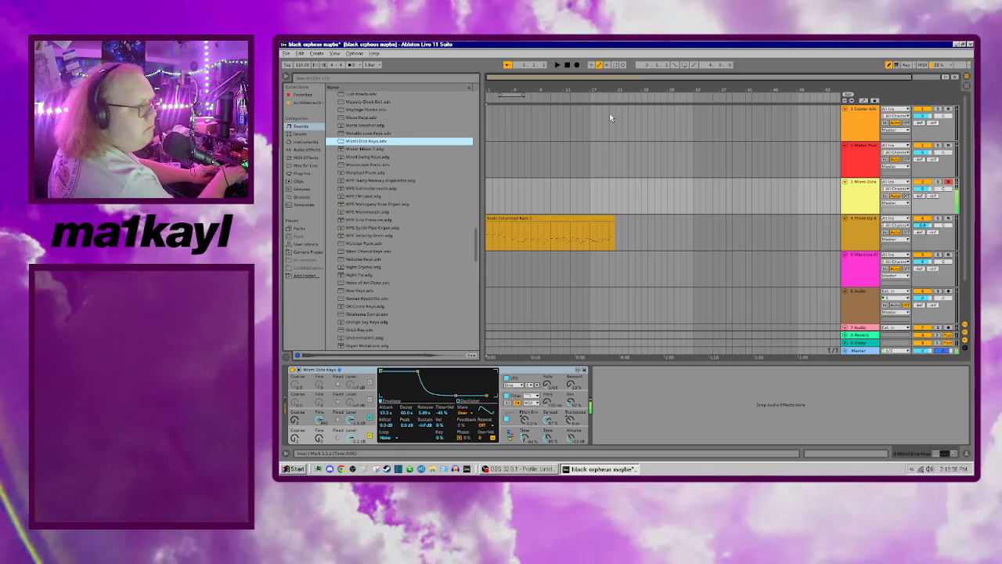
Step: Play the end of the bass clip from bar 18, and return to the start of the arrangement
click(597, 209)
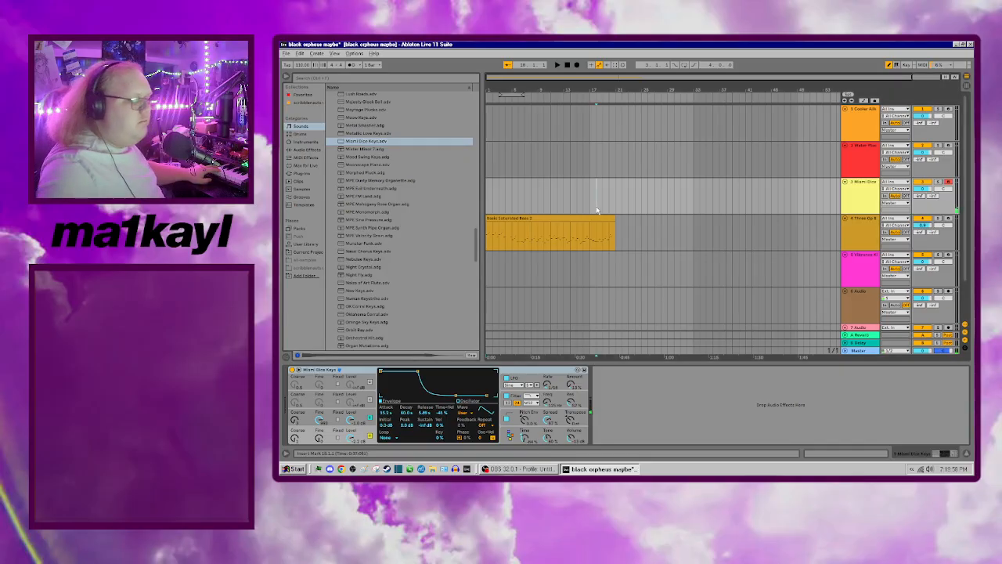
key(space)
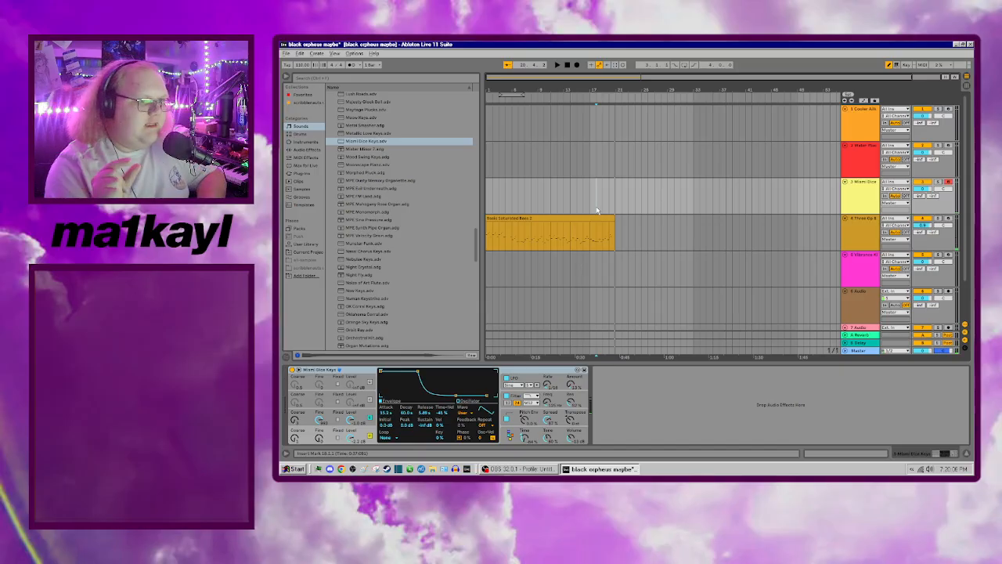
click(567, 66)
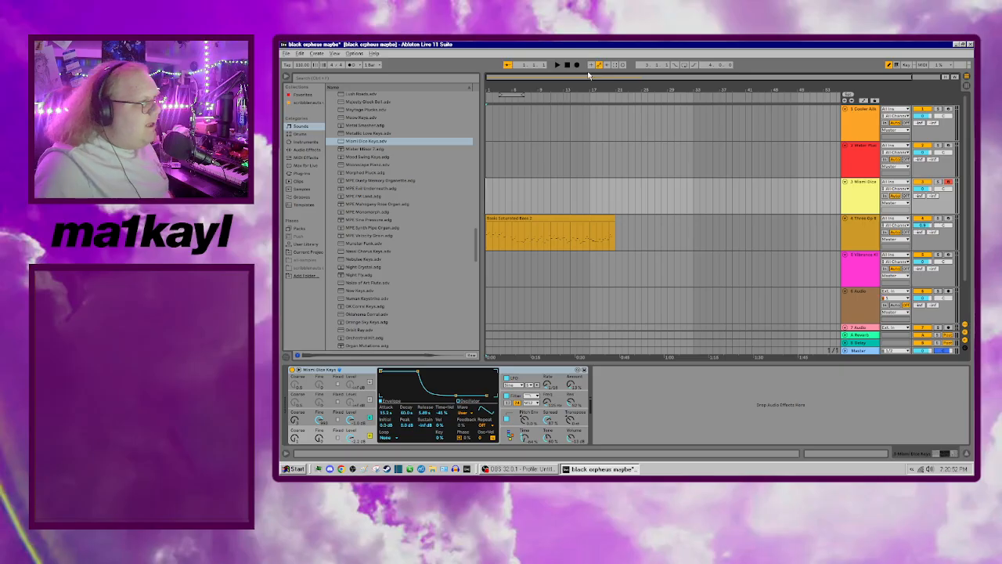
Step: Try to record a Miami Dice Keys take on track 3 from bar 1, and delete the recorded clip
click(577, 65)
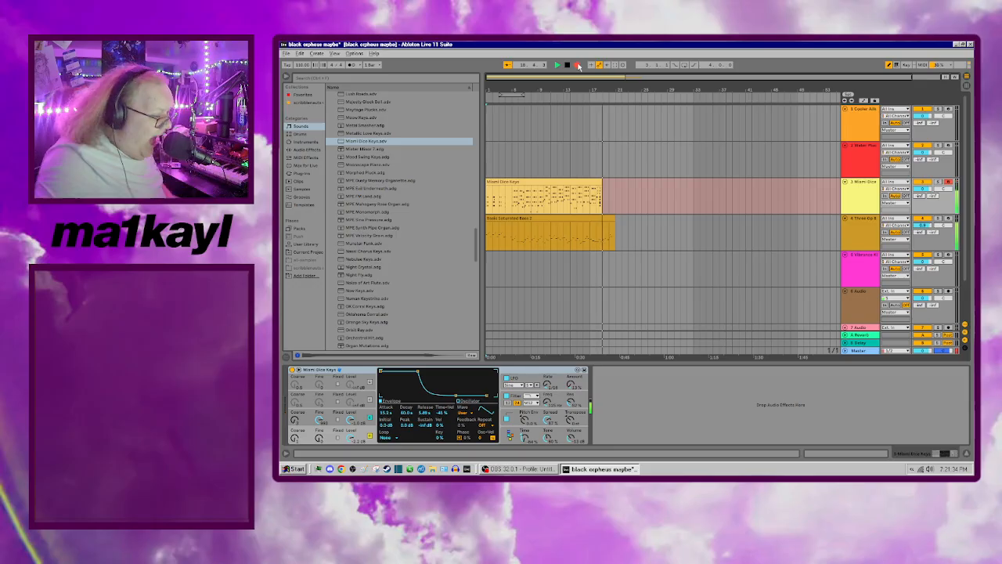
click(578, 66)
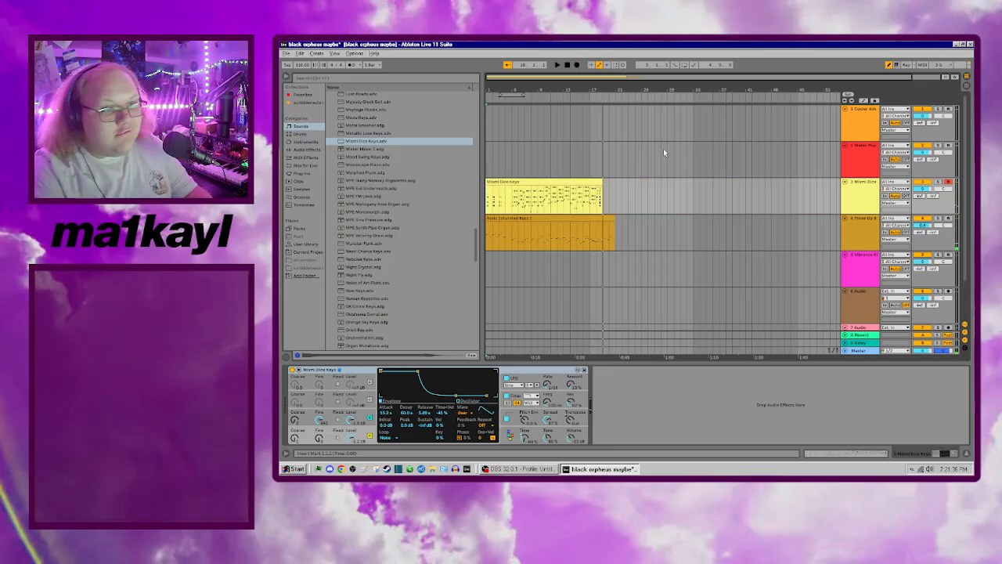
click(505, 194)
key(Delete)
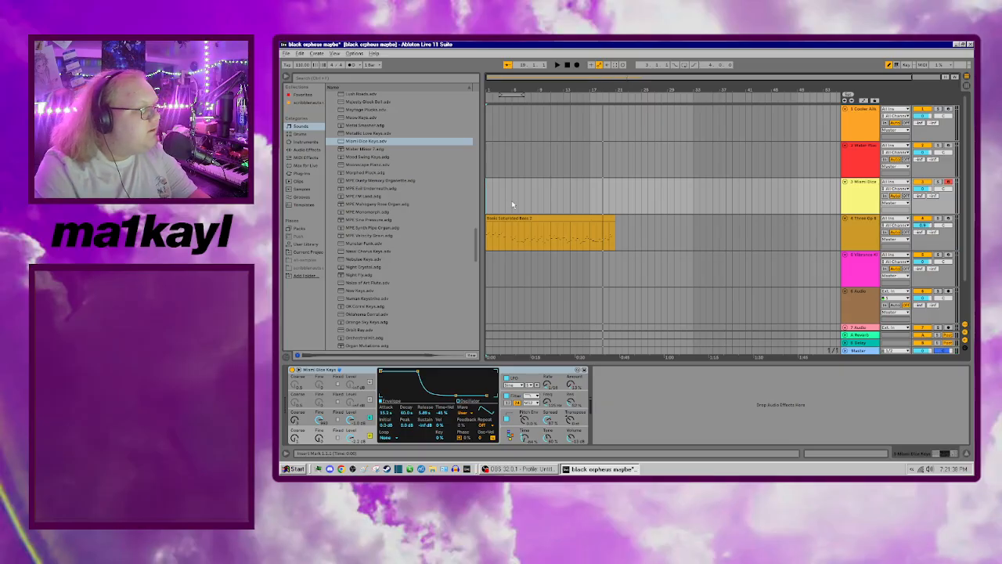
Step: Try to record a Miami Dice Keys take on track 3 from bar 4, and undo the recording
click(512, 204)
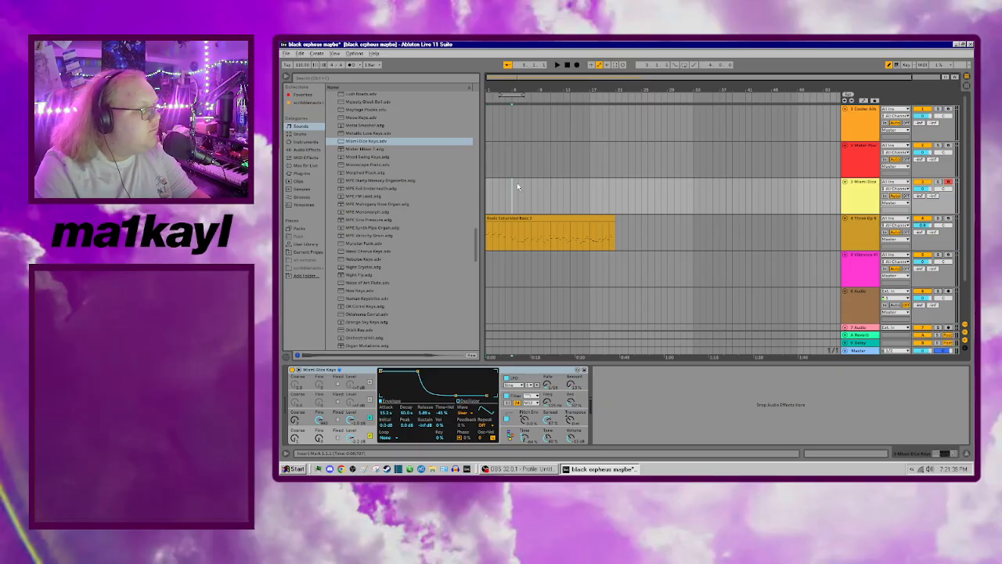
click(578, 65)
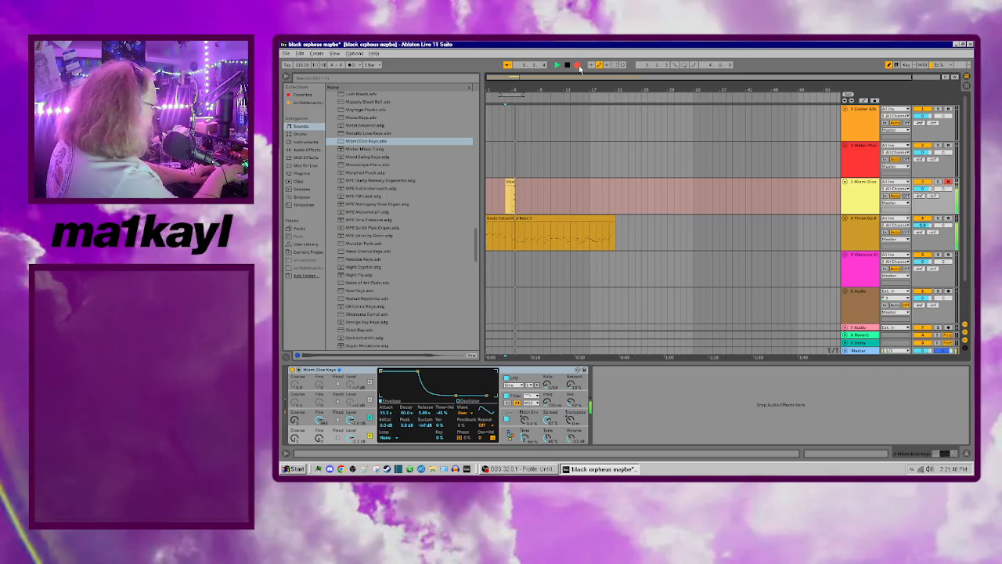
key(space)
key(ctrl+z)
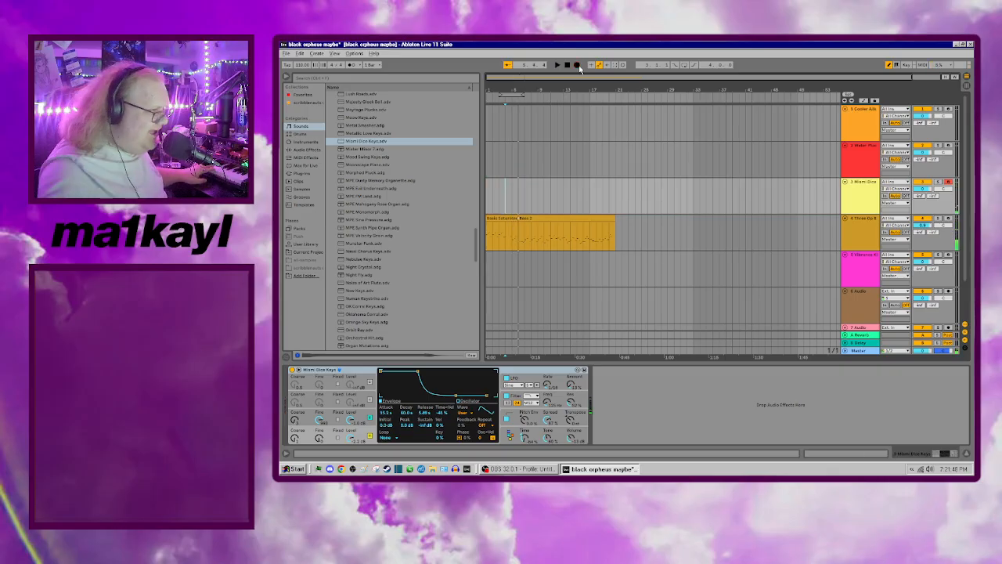
Step: Set the metronome's count-in to None
click(359, 65)
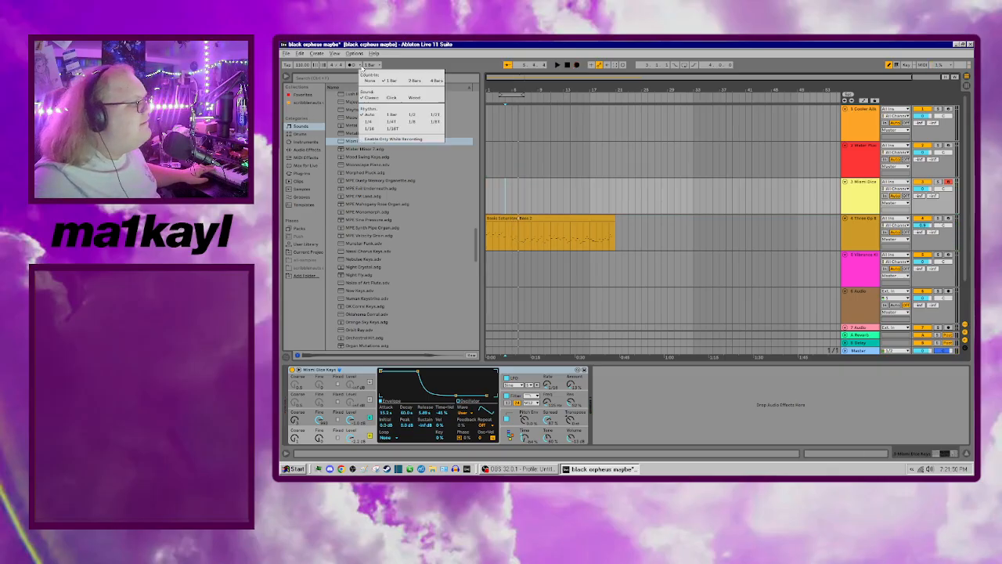
click(372, 82)
Step: Try two short Miami Dice Keys takes on track 3 from bar 4, undoing each recording
click(577, 65)
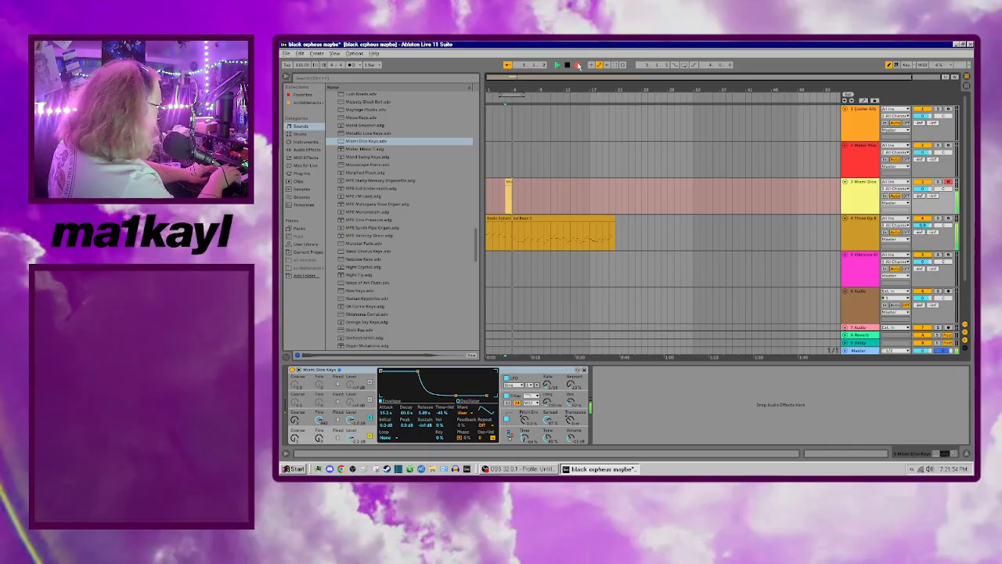
key(space)
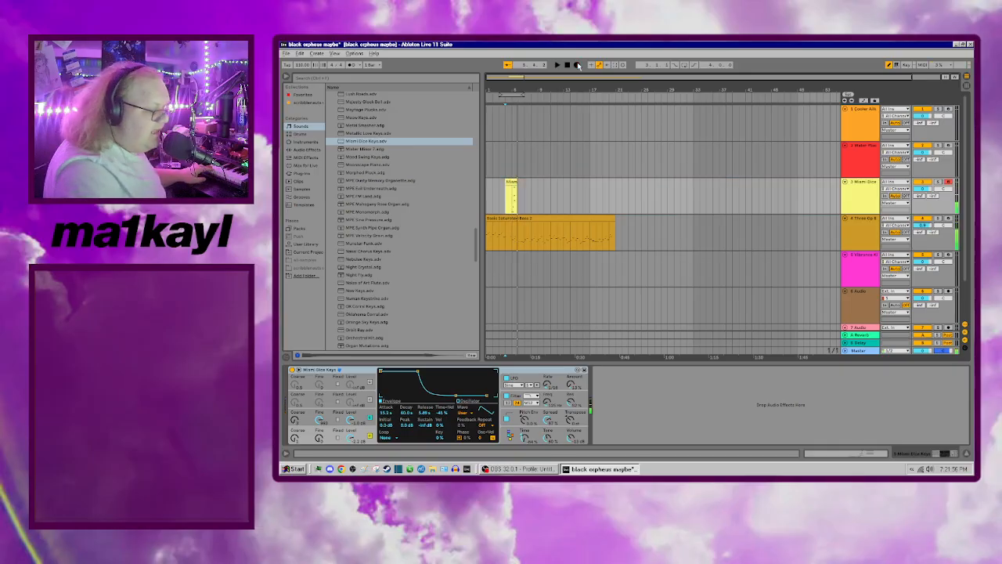
key(ctrl+z)
click(577, 65)
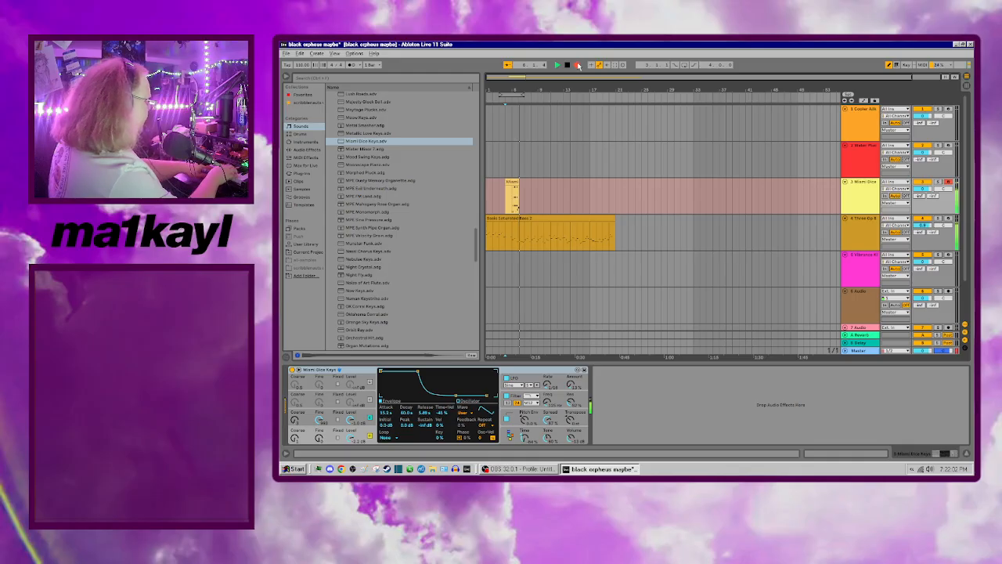
key(space)
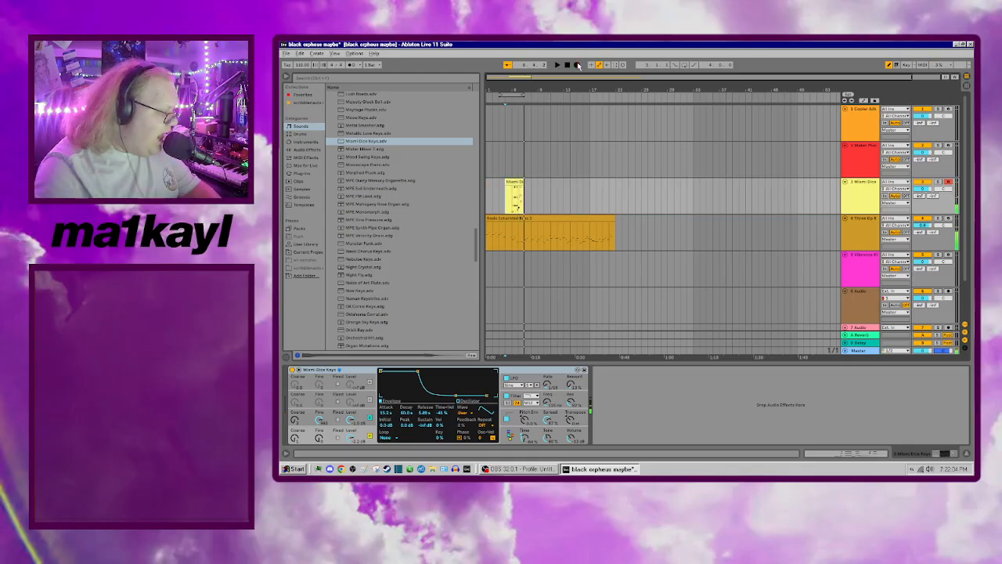
key(ctrl+z)
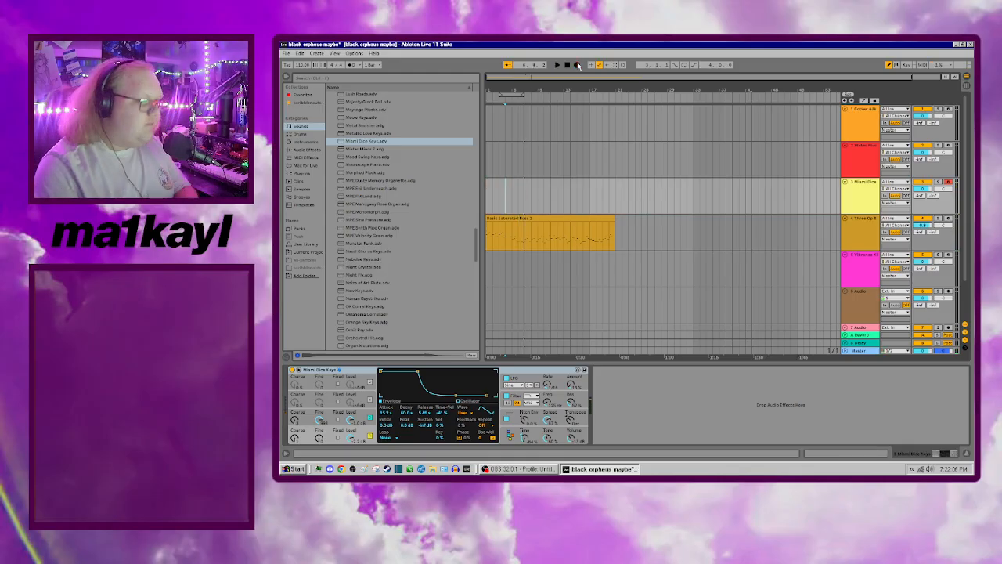
Step: Try two longer Miami Dice Keys takes on track 3 from bar 4, up to about bars 13 and 11, and remove both
click(578, 65)
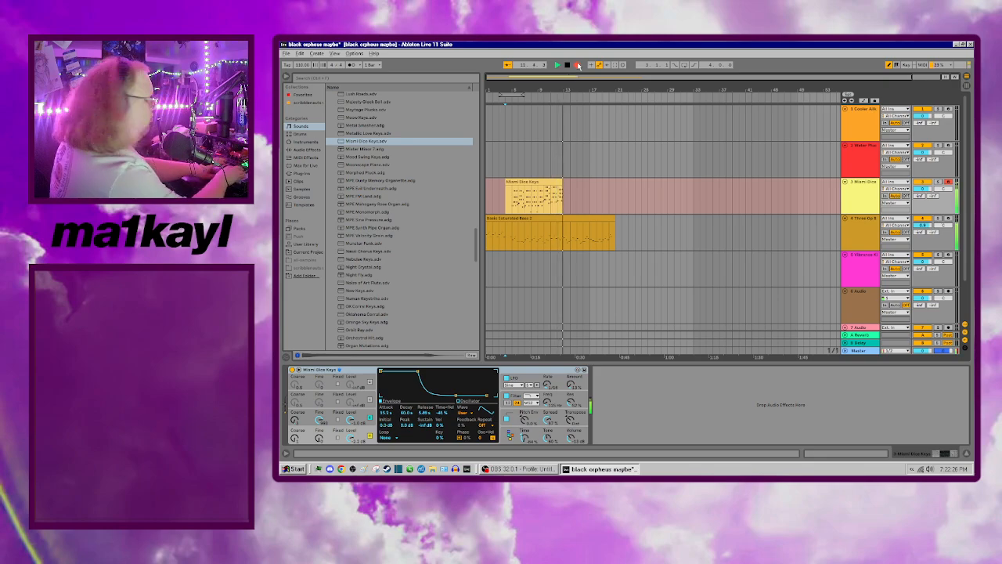
key(space)
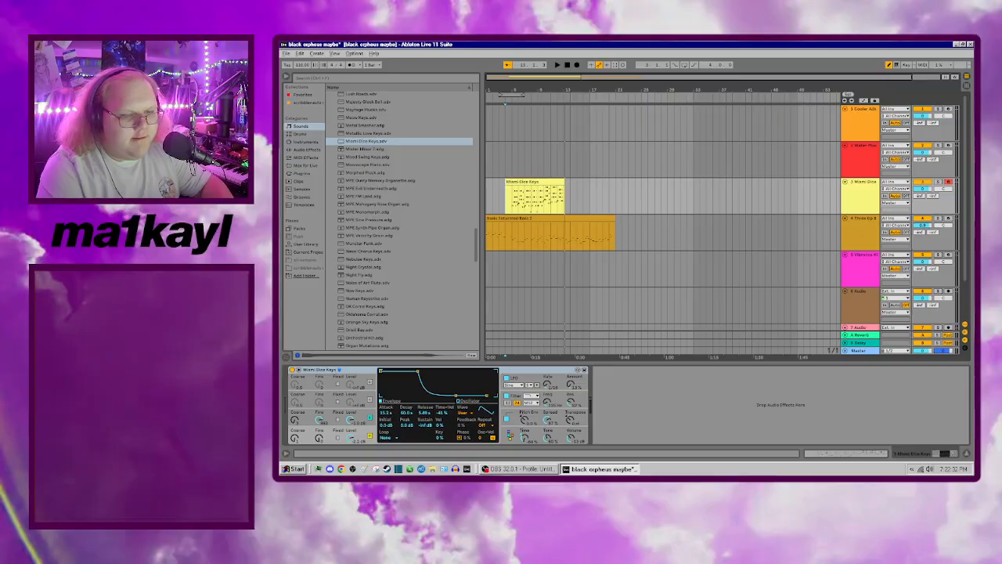
key(Delete)
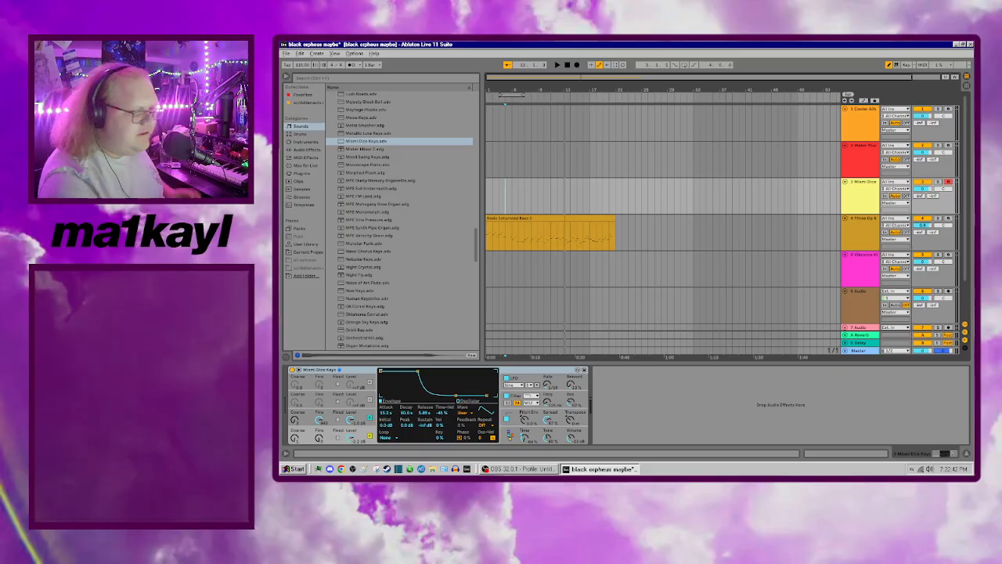
click(576, 65)
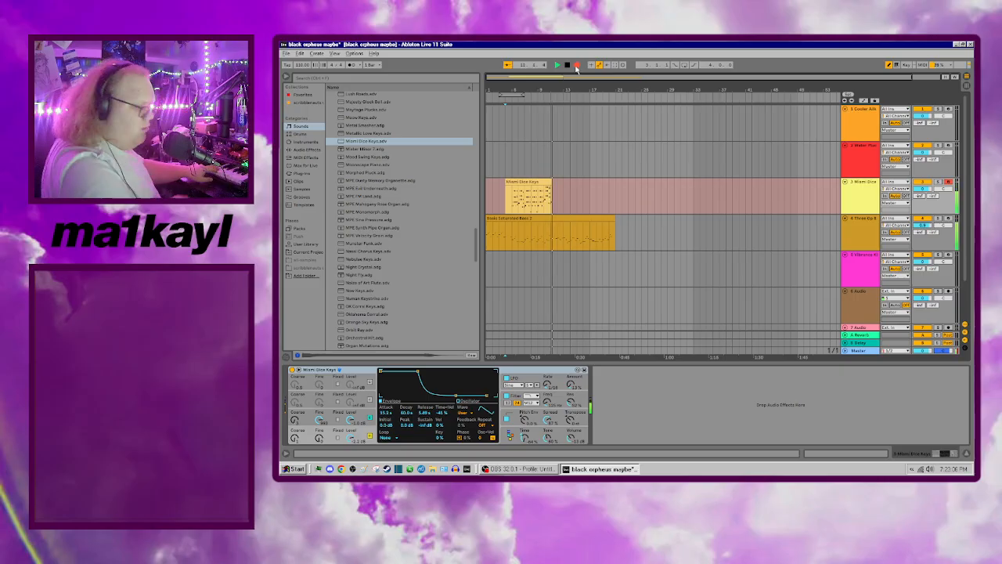
click(577, 66)
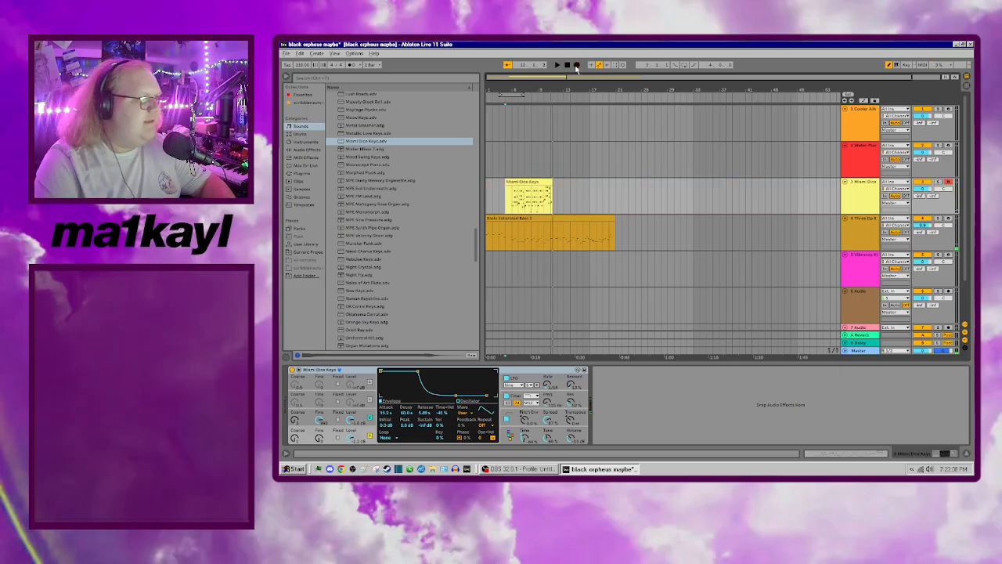
key(ctrl+z)
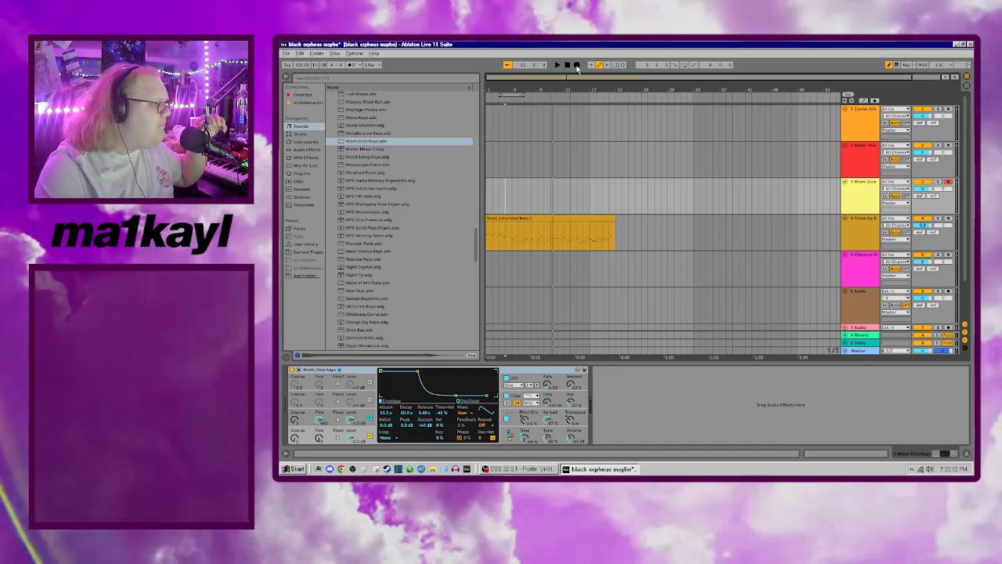
Step: Record a Miami Dice Keys take on track 3 from bar 4 to about bar 20, and open the recorded clip's notes
click(576, 65)
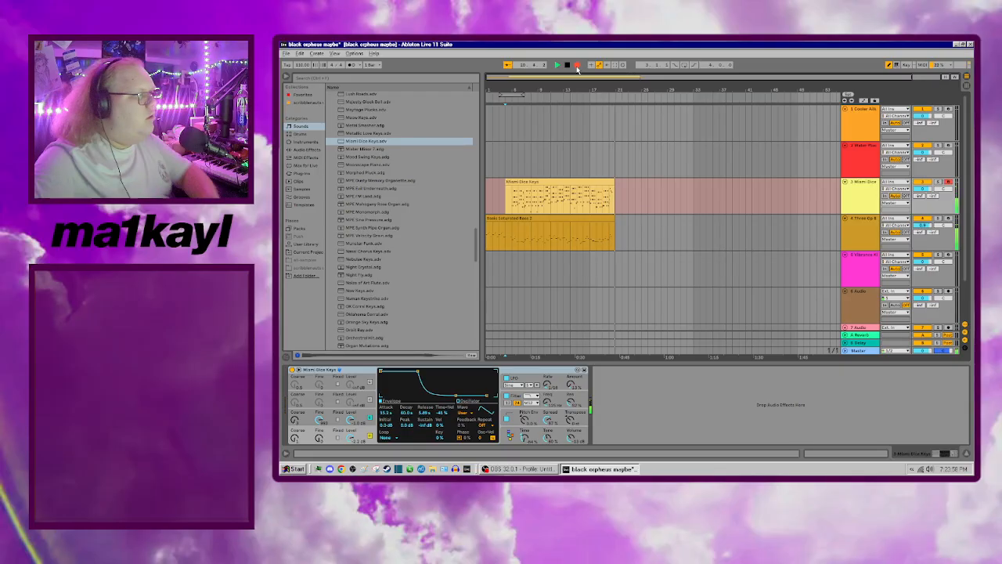
key(space)
click(554, 181)
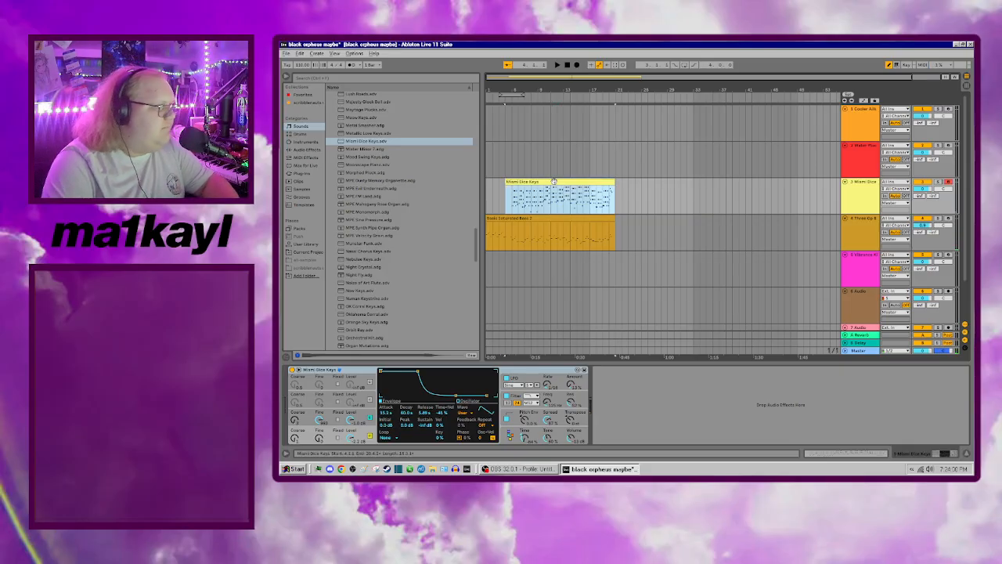
double_click(553, 181)
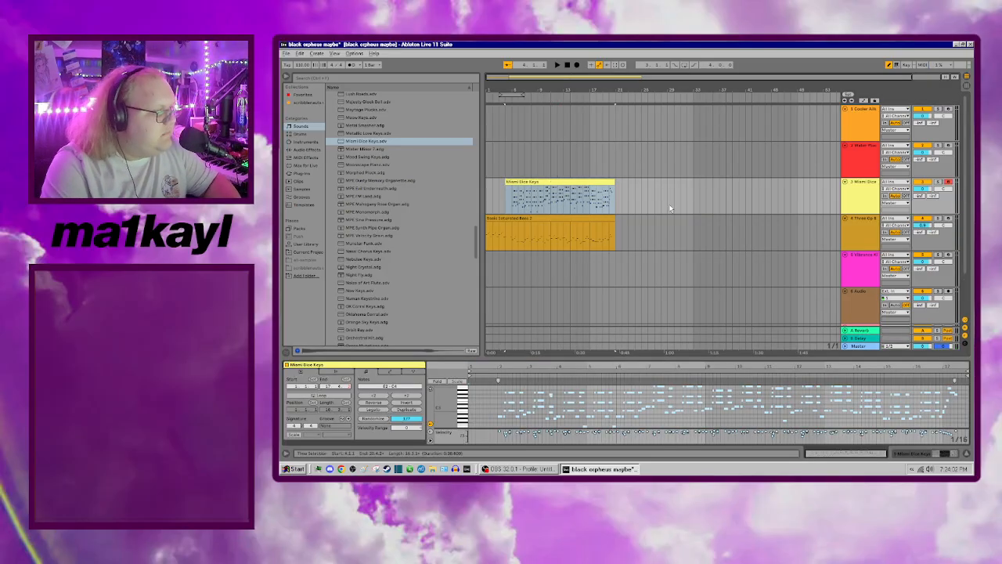
Step: Try quantizing all the notes in the Miami Dice Keys clip to 1/8, and play the result
right_click(669, 421)
click(707, 275)
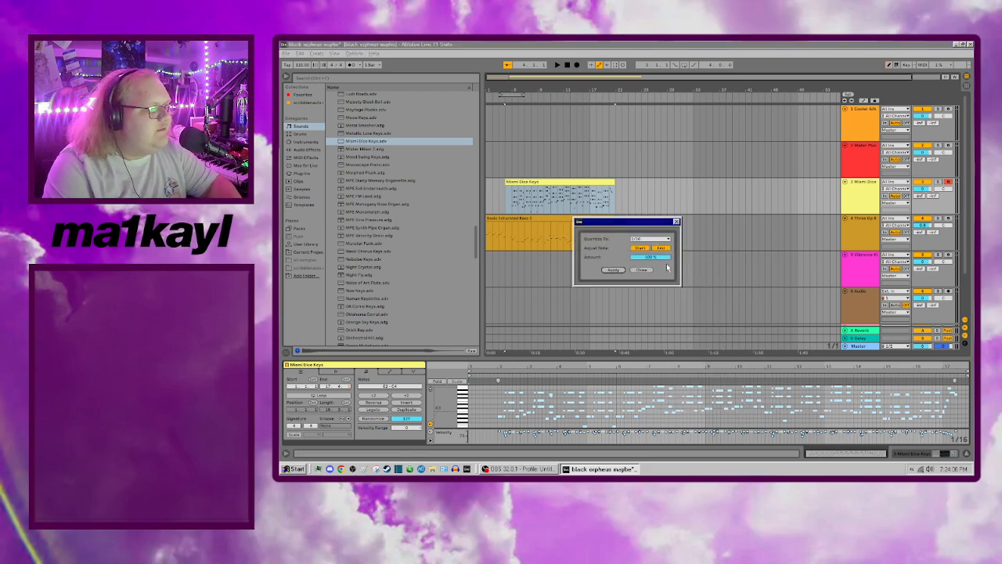
click(644, 239)
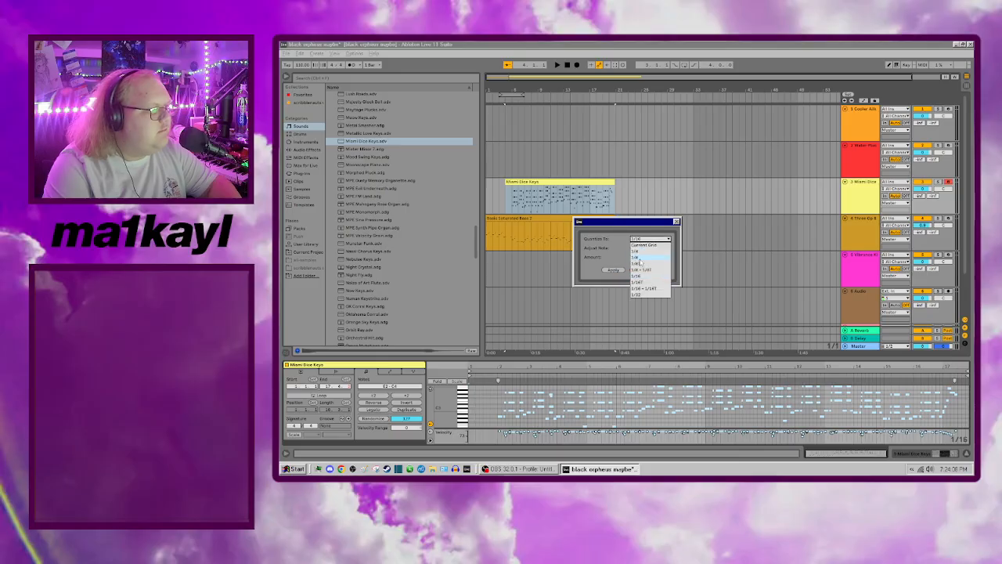
click(638, 258)
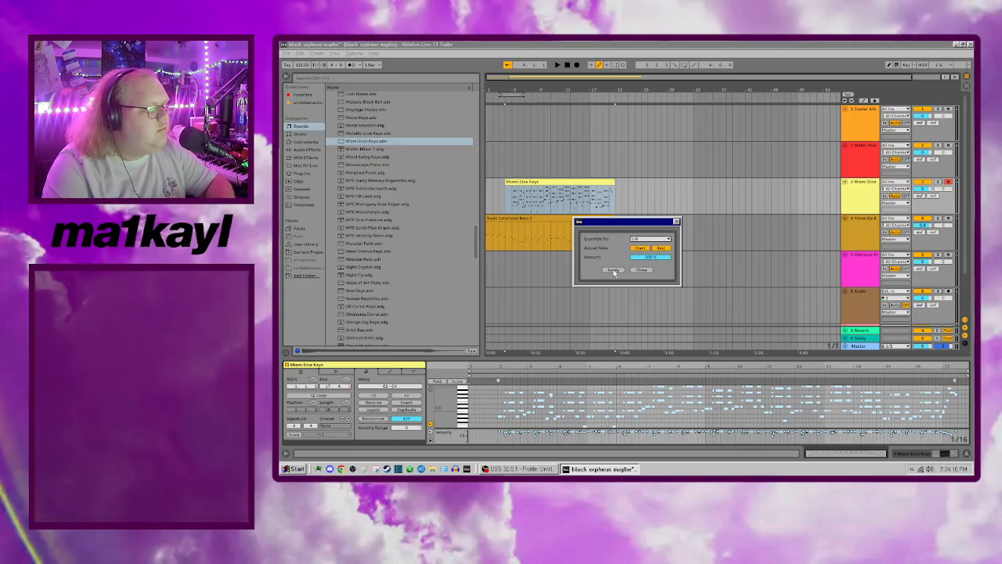
click(615, 271)
key(space)
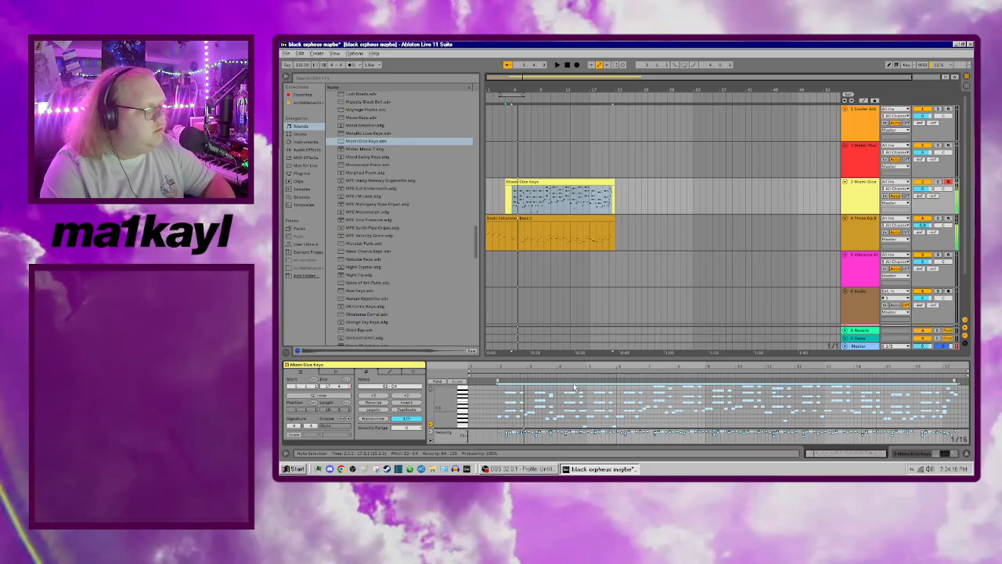
key(space)
Step: Quantize all the notes in the Miami Dice Keys clip to 1/16, and play it back
right_click(591, 407)
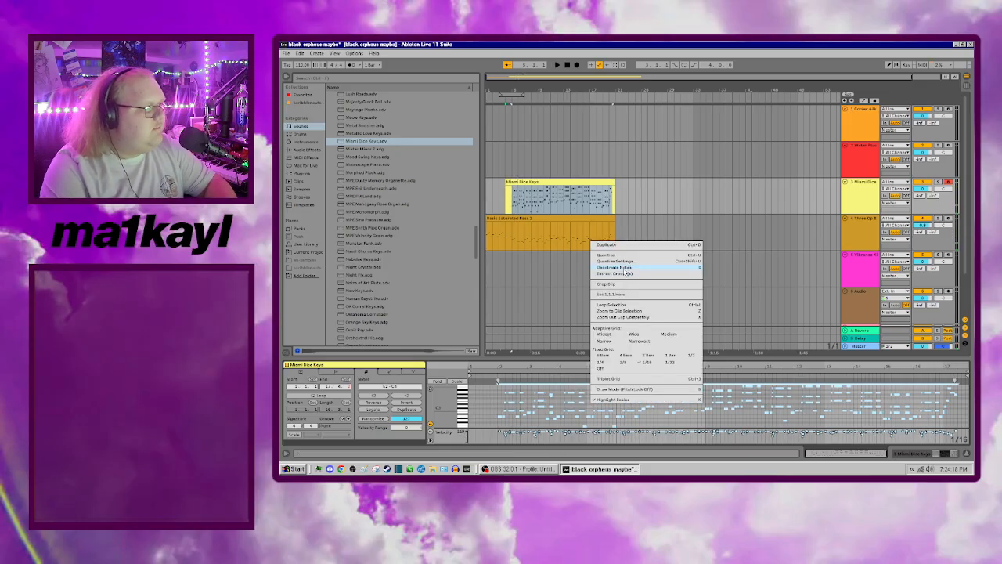
click(626, 266)
click(648, 239)
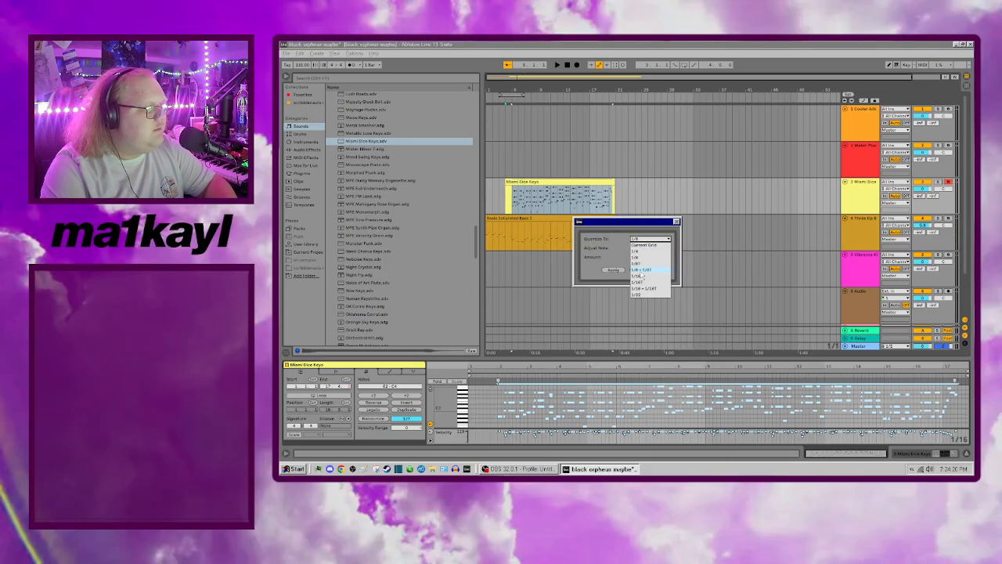
click(638, 276)
click(613, 271)
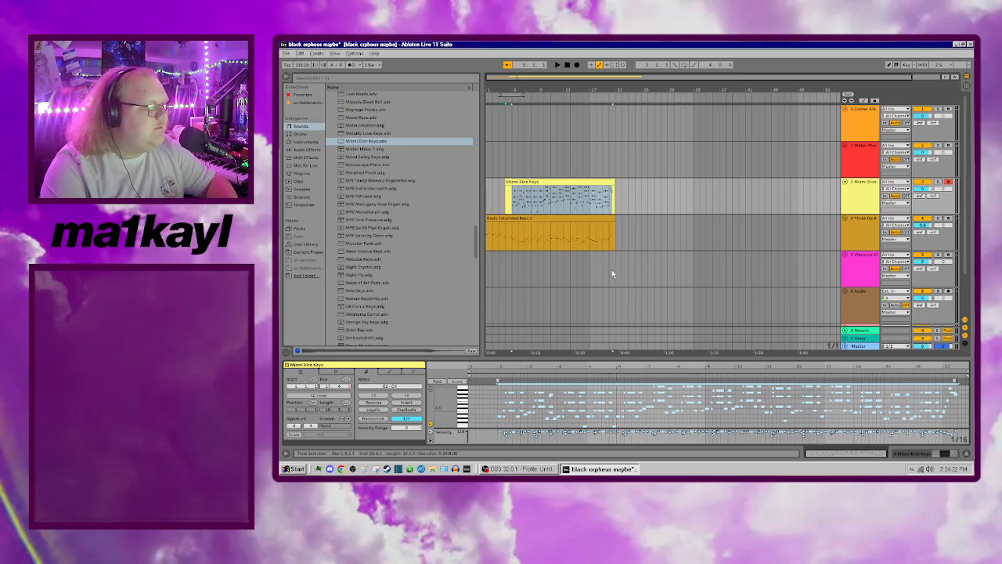
key(space)
Step: Undo the deletion of all the clip's notes, delete only the stray note at 3.4, and play the clip
scroll(543, 402, up, 4)
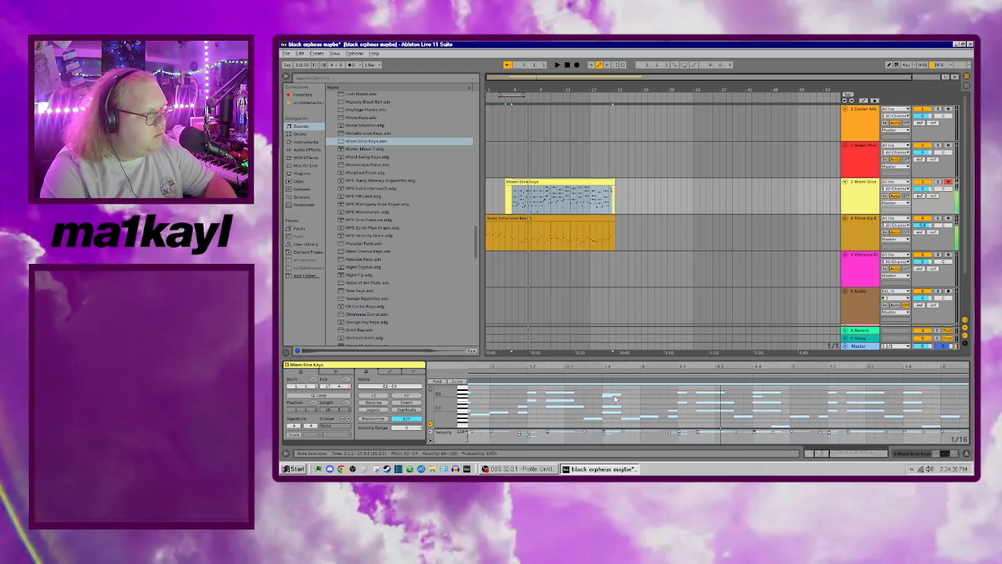
key(Delete)
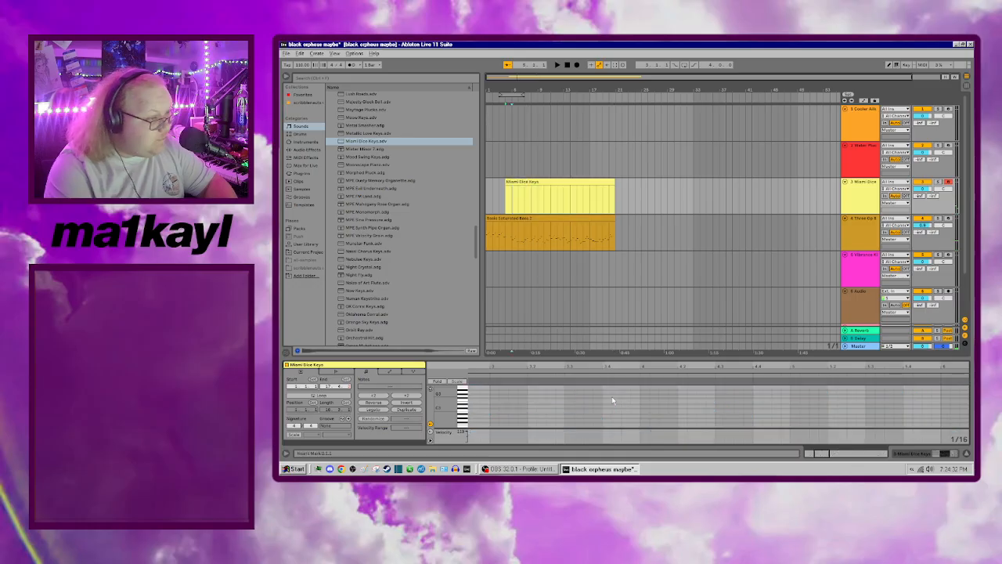
key(ctrl+z)
click(640, 398)
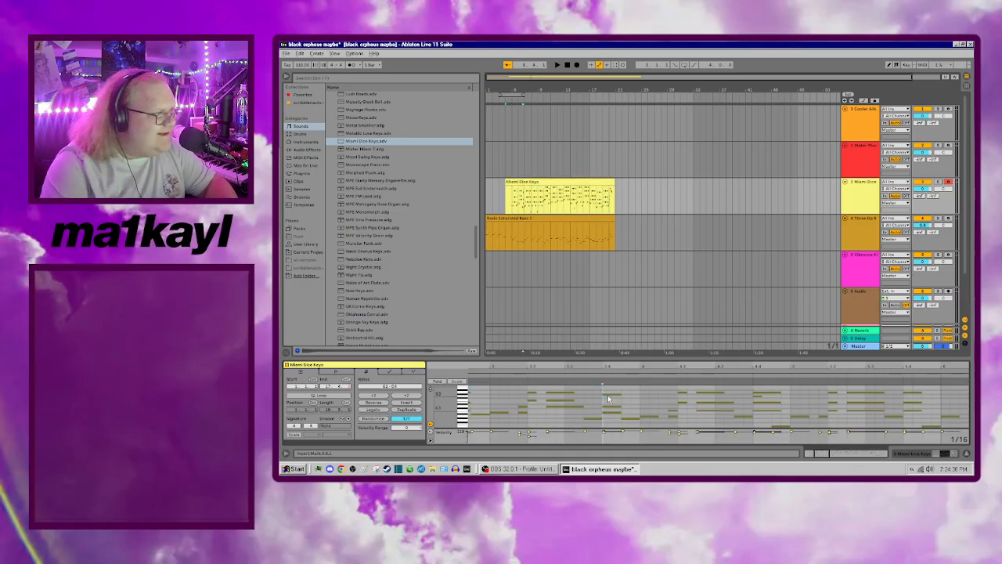
key(space)
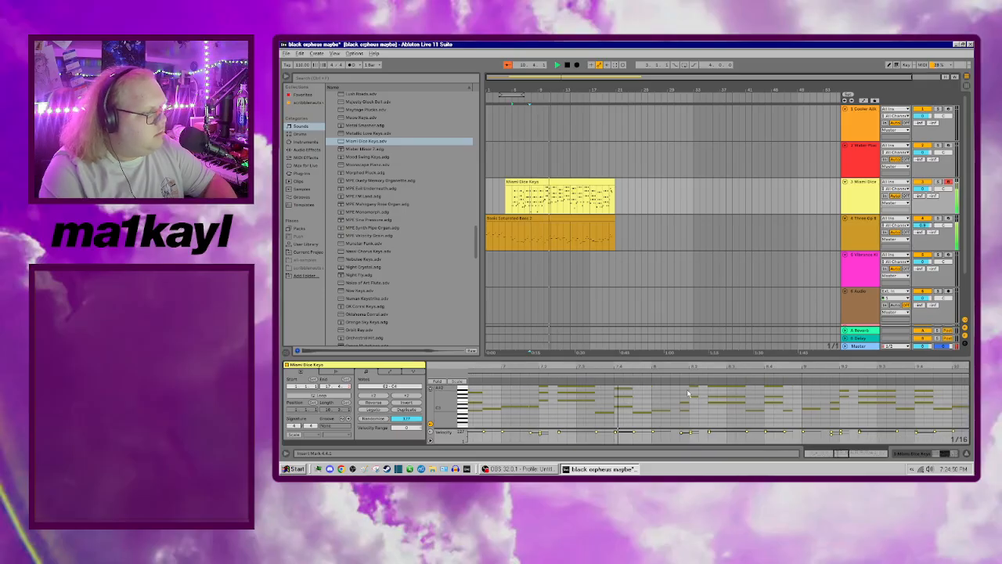
Step: Delete the stray A3 note at 11.2.1 in the Miami Dice Keys clip during playback
click(721, 388)
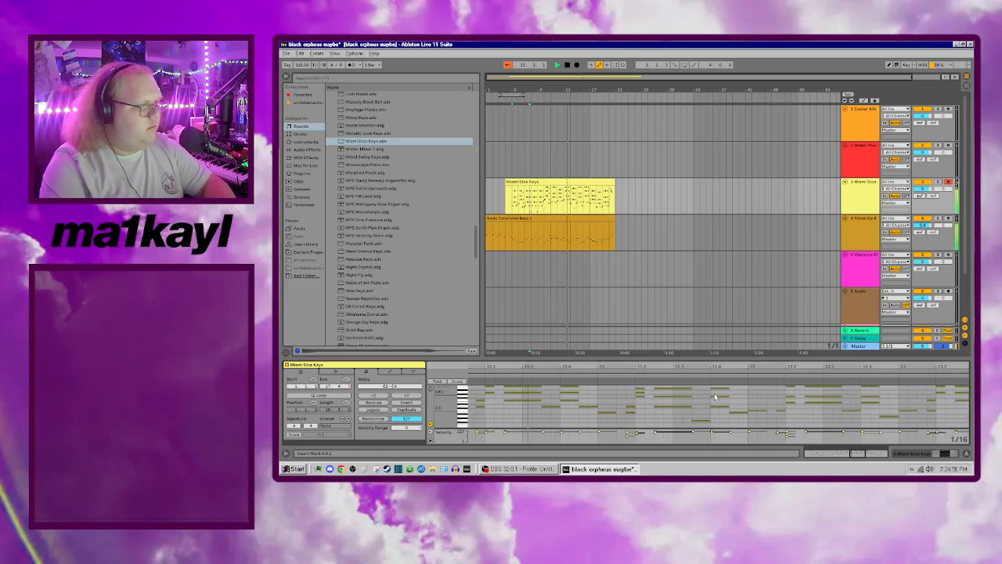
click(640, 390)
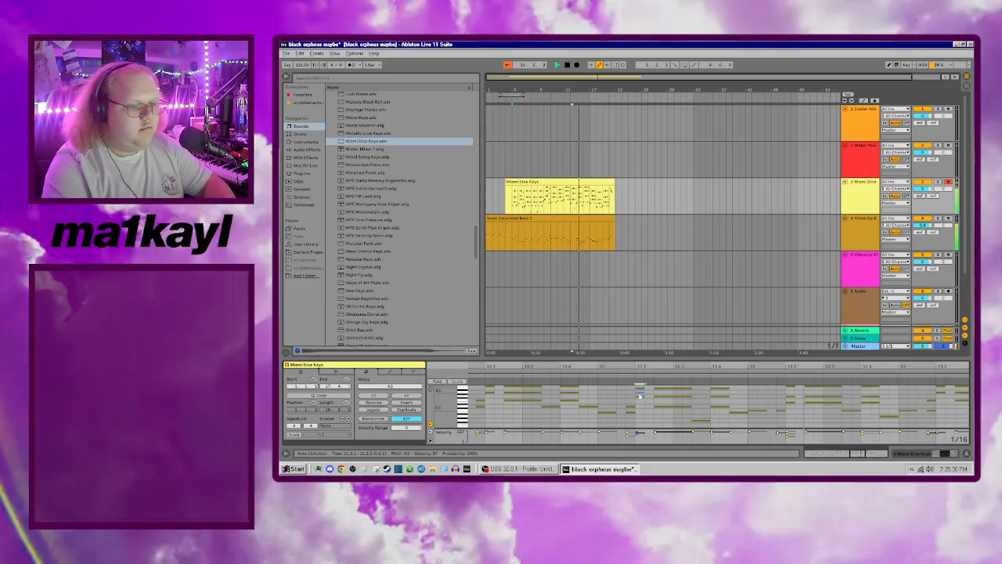
key(Delete)
scroll(889, 425, right, 1)
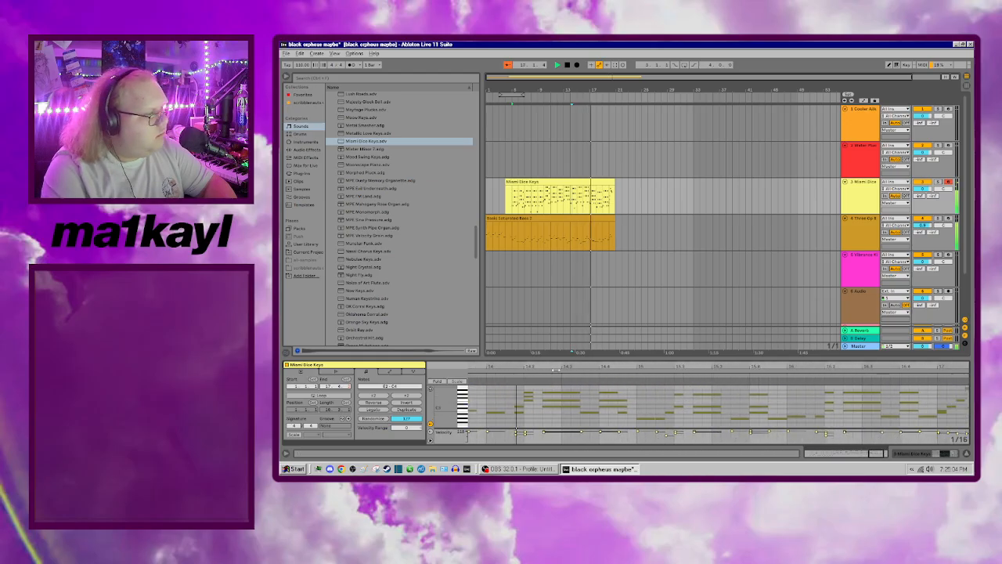
Step: Replay the later part of the Miami Dice Keys clip and delete the stray note at 14.2.1
click(529, 401)
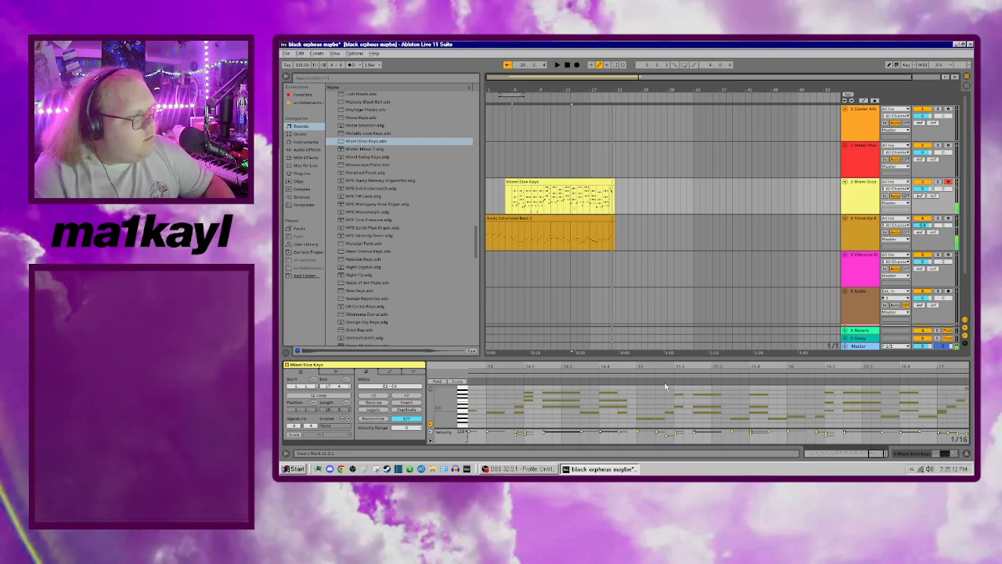
key(space)
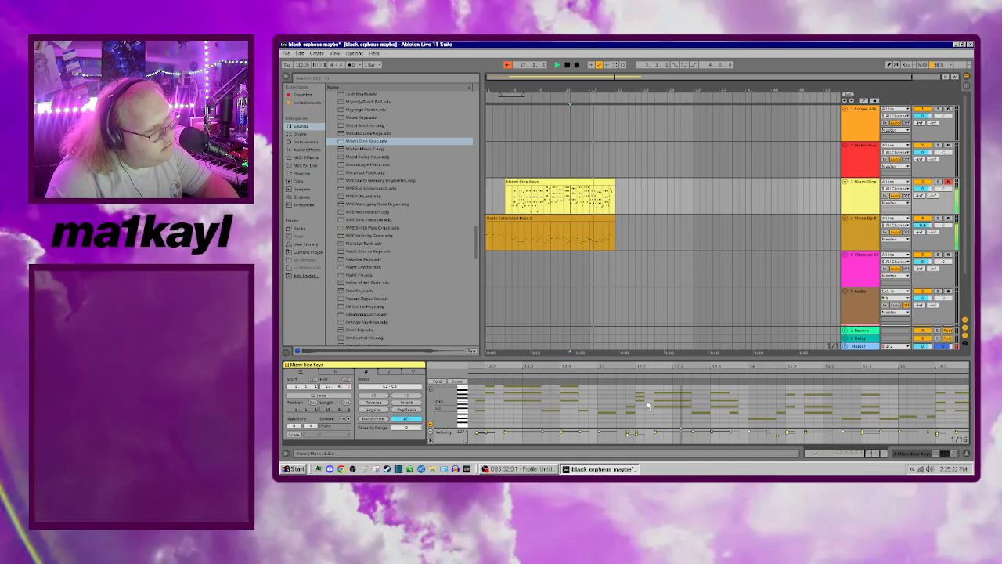
scroll(656, 399, up, 2)
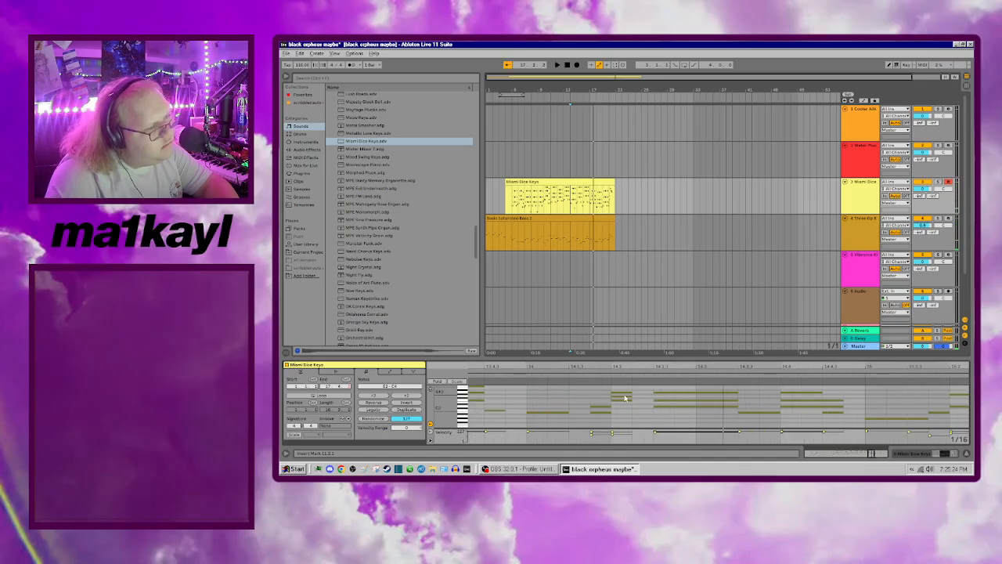
click(624, 399)
key(Delete)
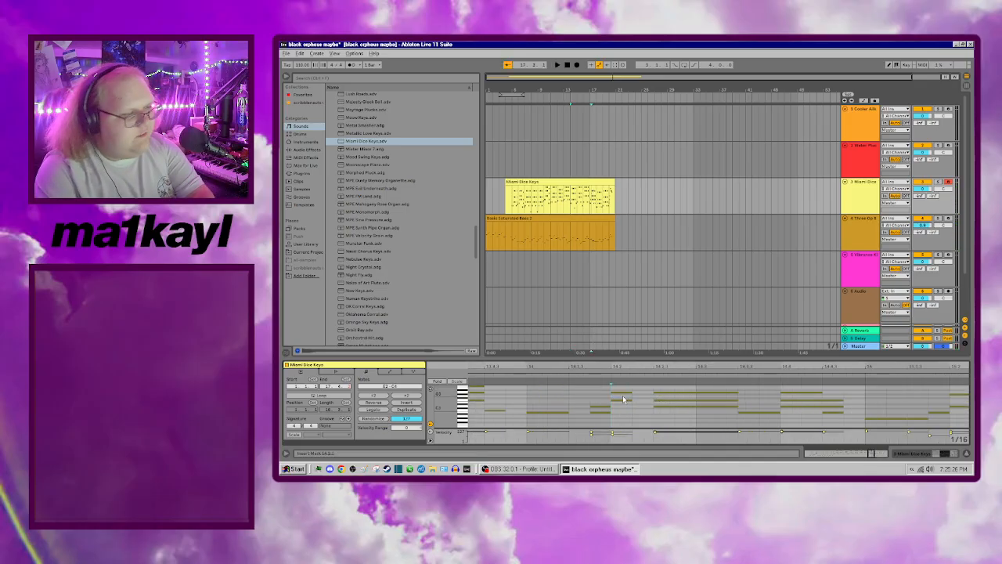
Step: Delete the extra overlapping note at the start of bar 17 in the Miami Dice Keys clip, and play the ending
key(space)
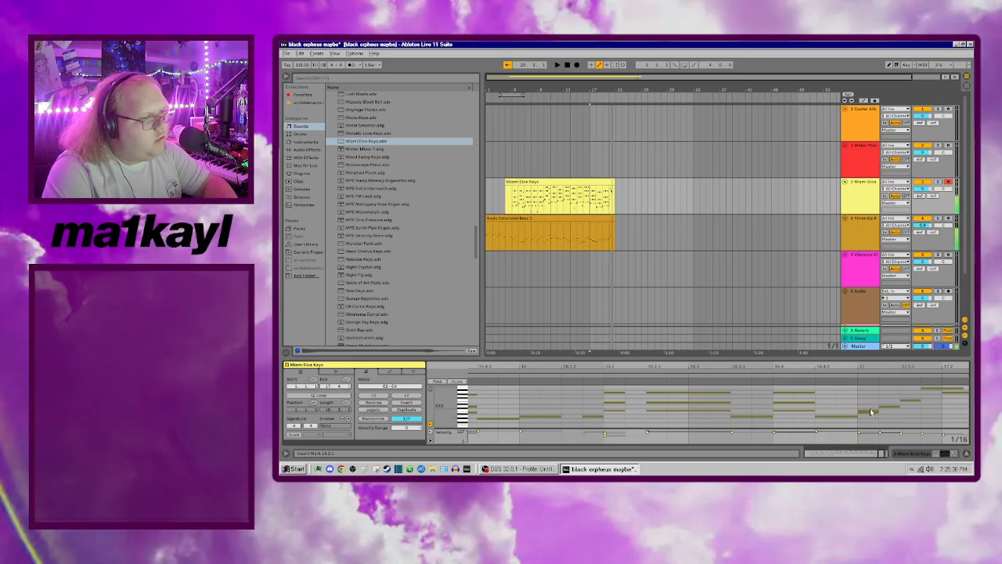
click(868, 411)
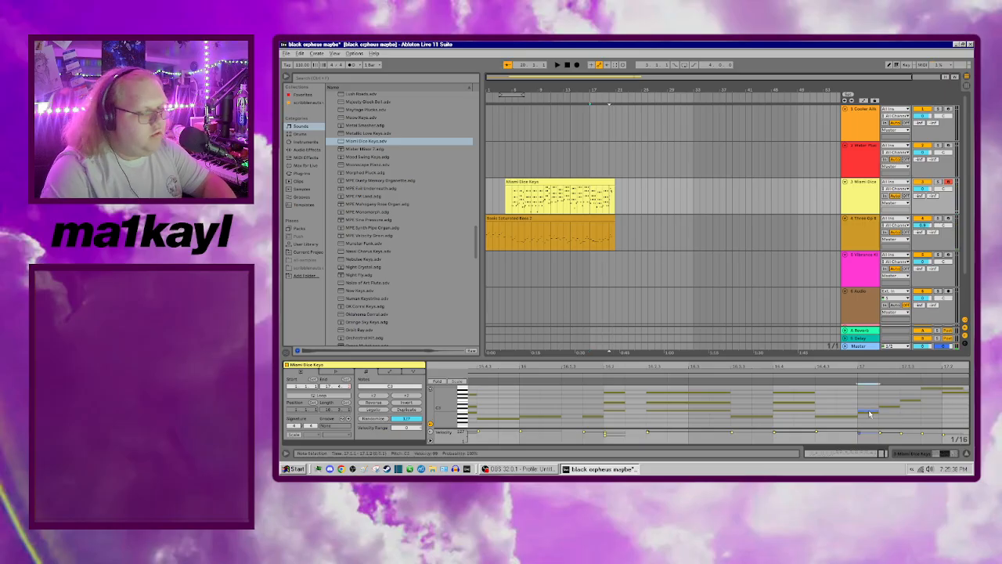
click(869, 414)
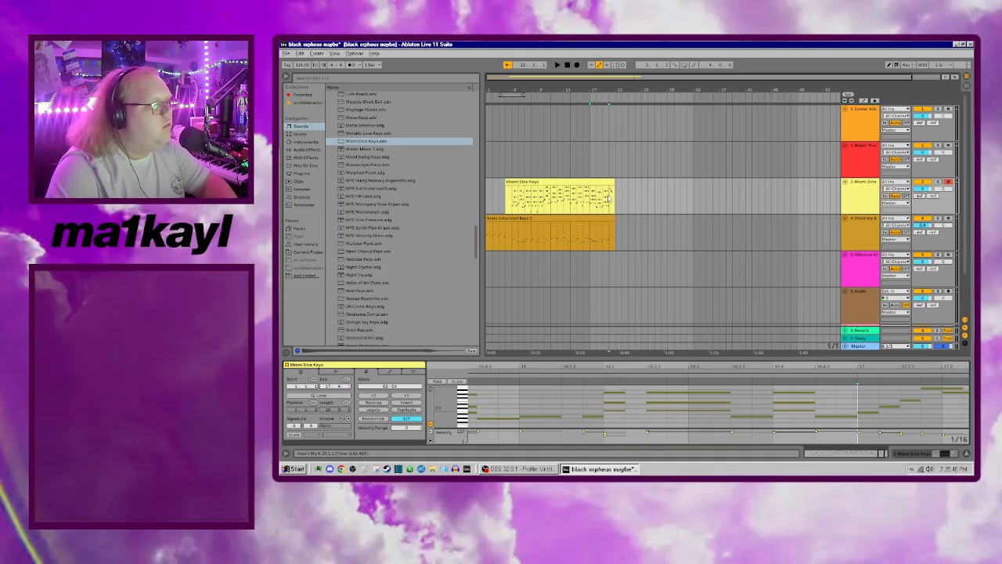
key(space)
key(space)
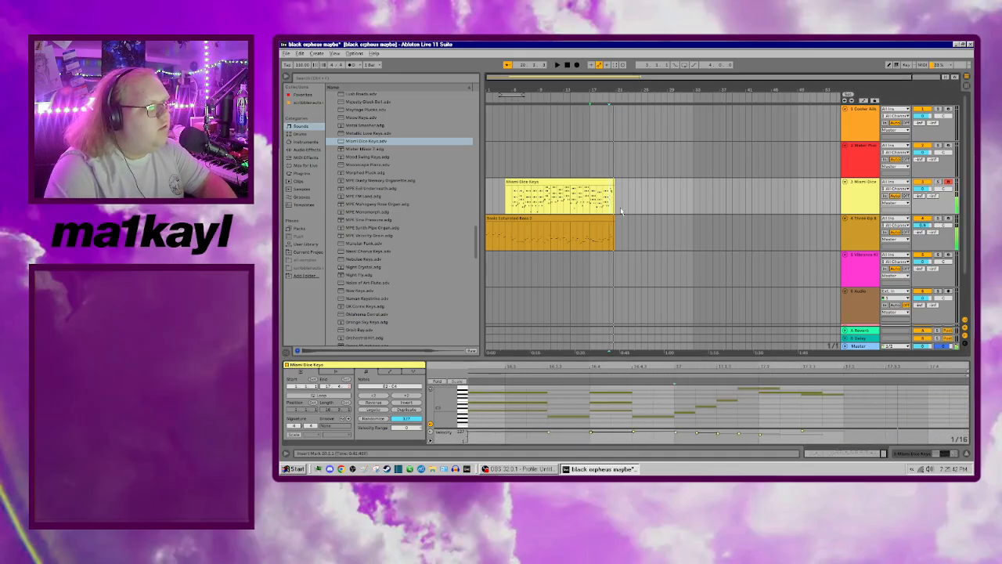
Step: Arm track 1 for recording and play the arrangement from the start to try its instrument over the keys and bass
scroll(628, 212, up, 4)
click(901, 101)
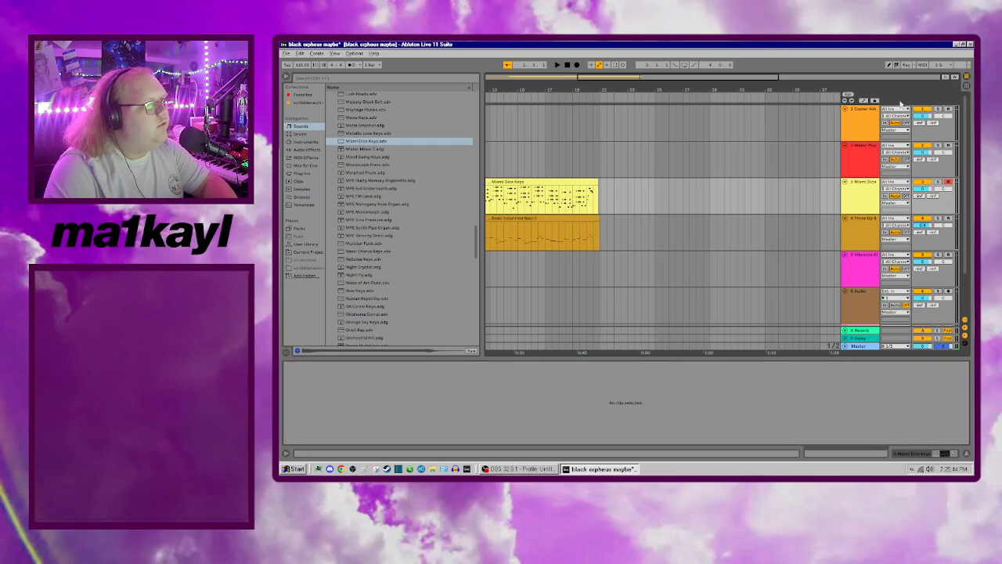
click(948, 109)
click(638, 124)
key(space)
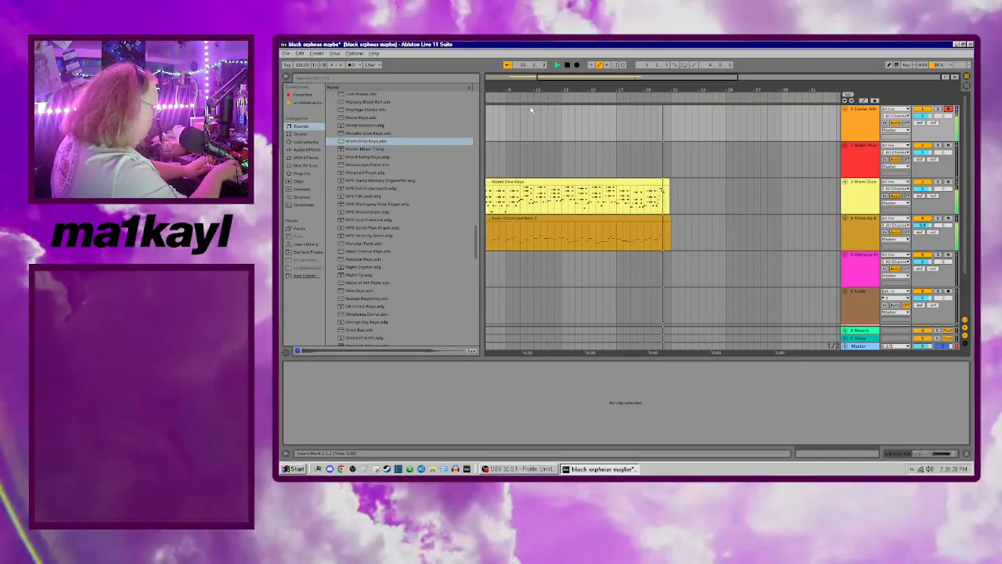
key(space)
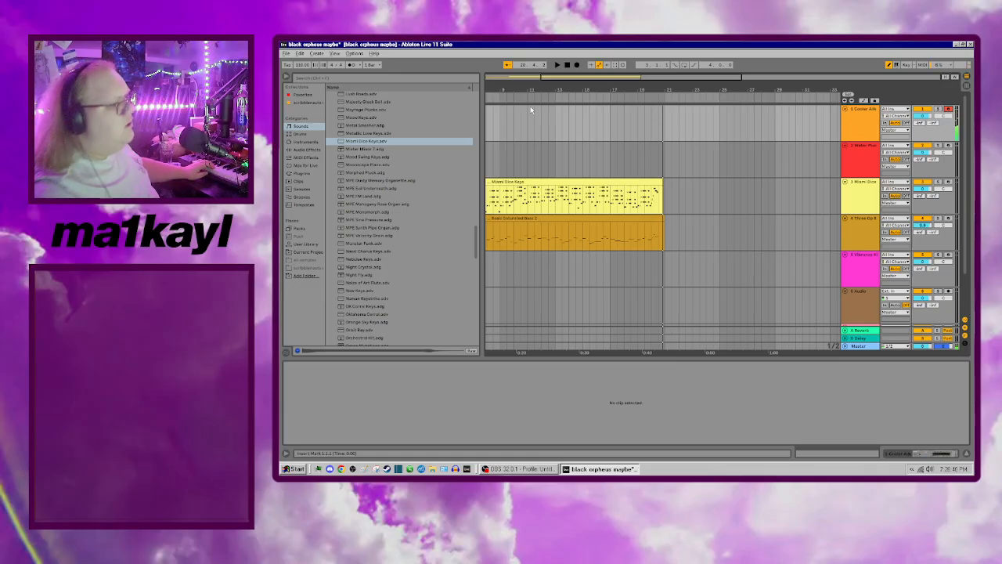
Step: Replace track 1's instrument with the Formaggio Lead preset from the Synth Lead sounds
click(858, 124)
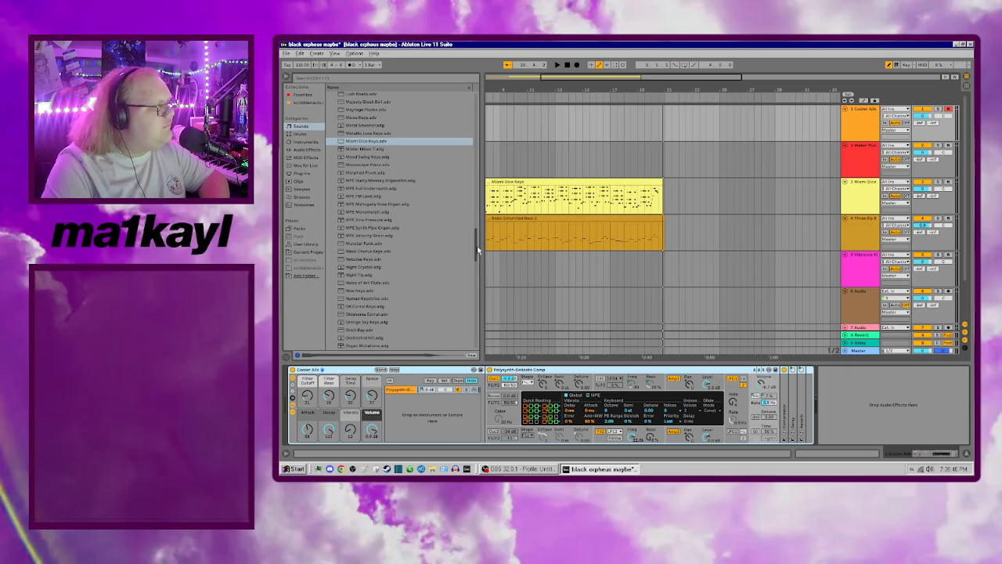
drag(475, 247, 477, 113)
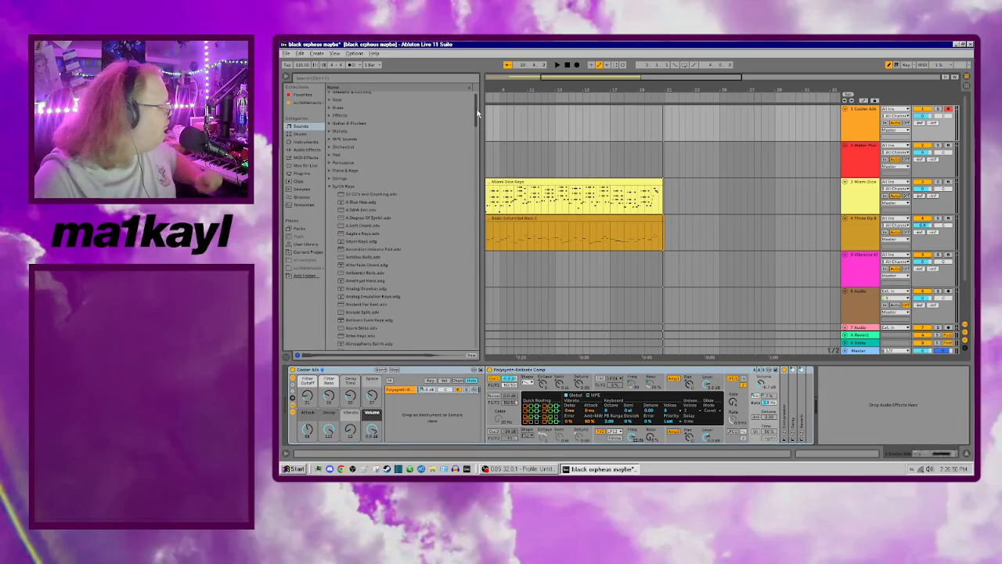
click(328, 186)
click(330, 197)
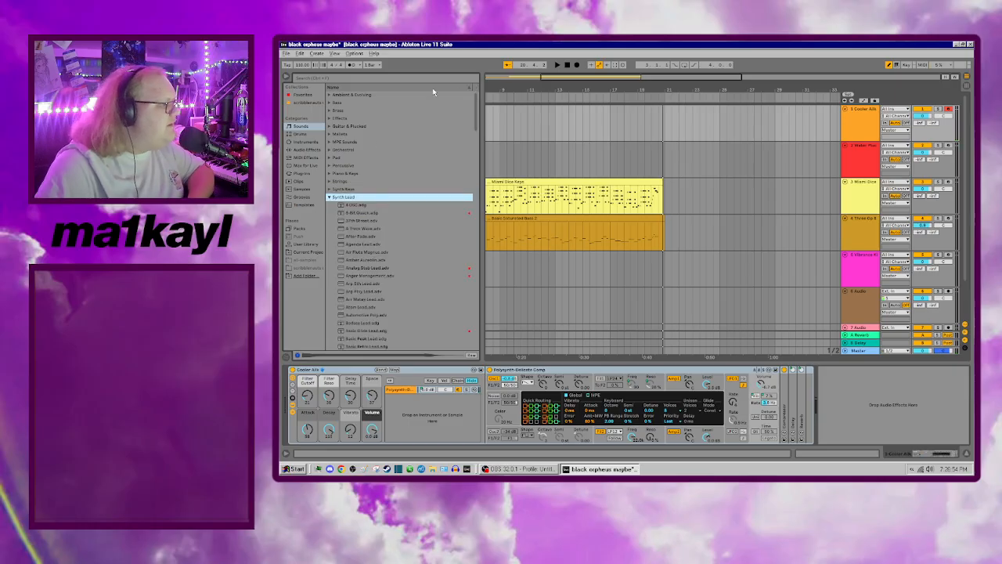
drag(478, 116, 476, 190)
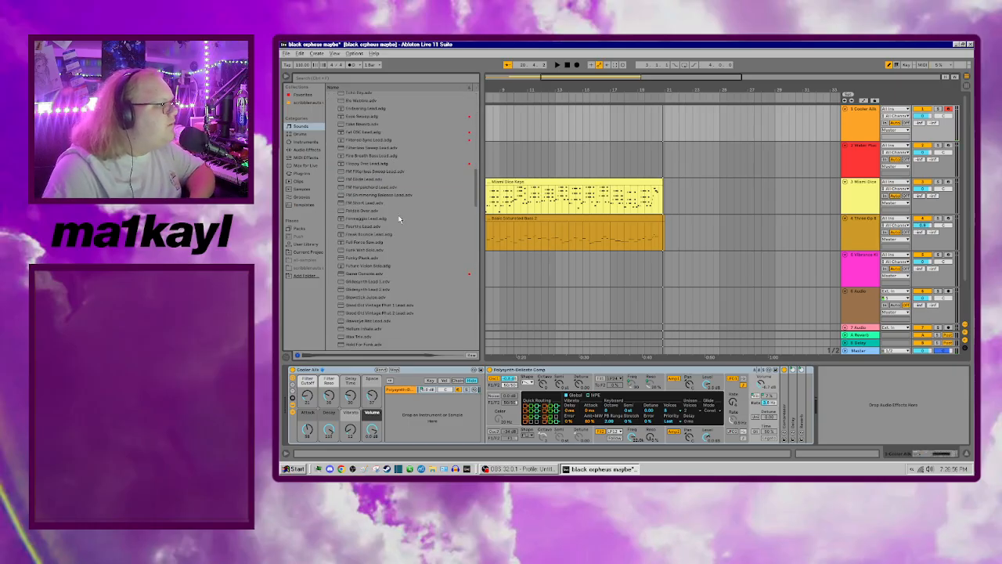
click(375, 217)
double_click(376, 218)
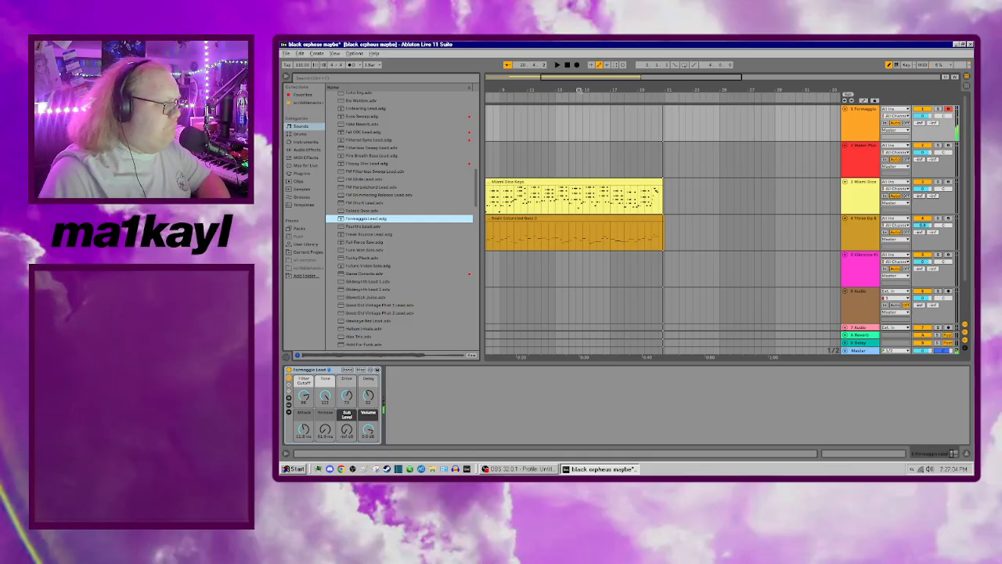
Step: Play the arrangement from bar 4 to try the Formaggio Lead over the keys and bass
scroll(574, 163, left, 5)
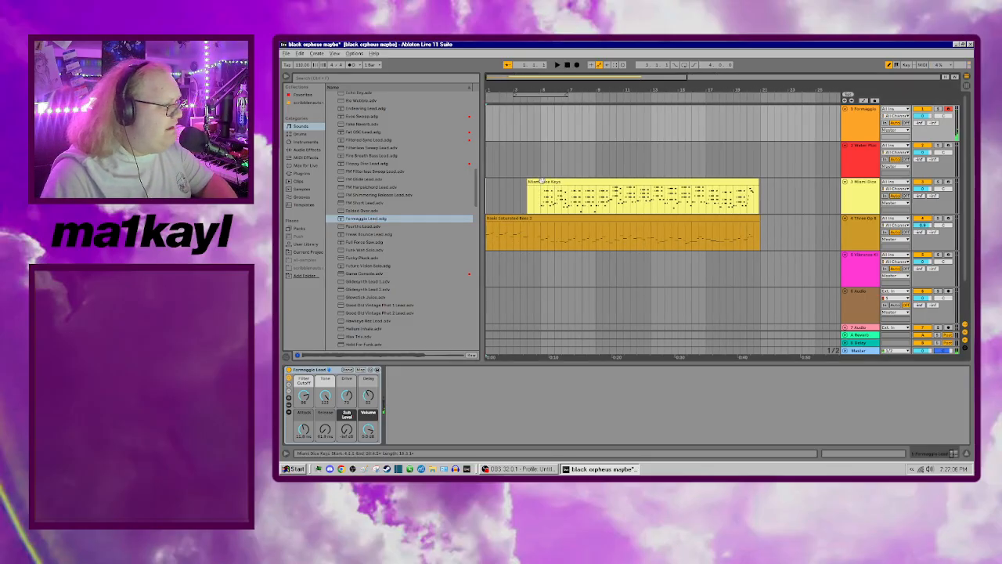
click(528, 169)
key(space)
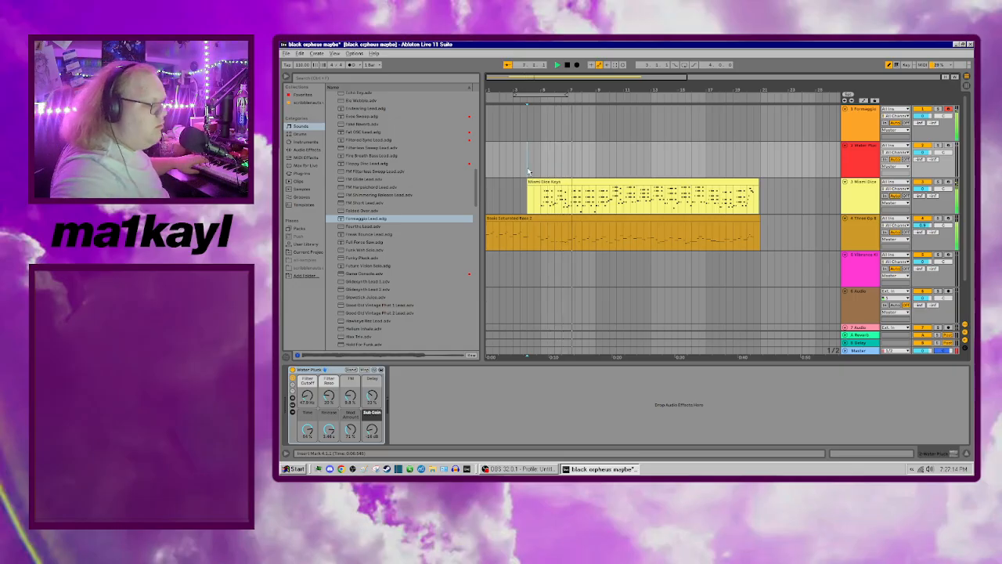
Step: Stop playback, replace track 3's instrument with the Orbit Key preset from the Synth Keys sounds, and play from bar 5
key(space)
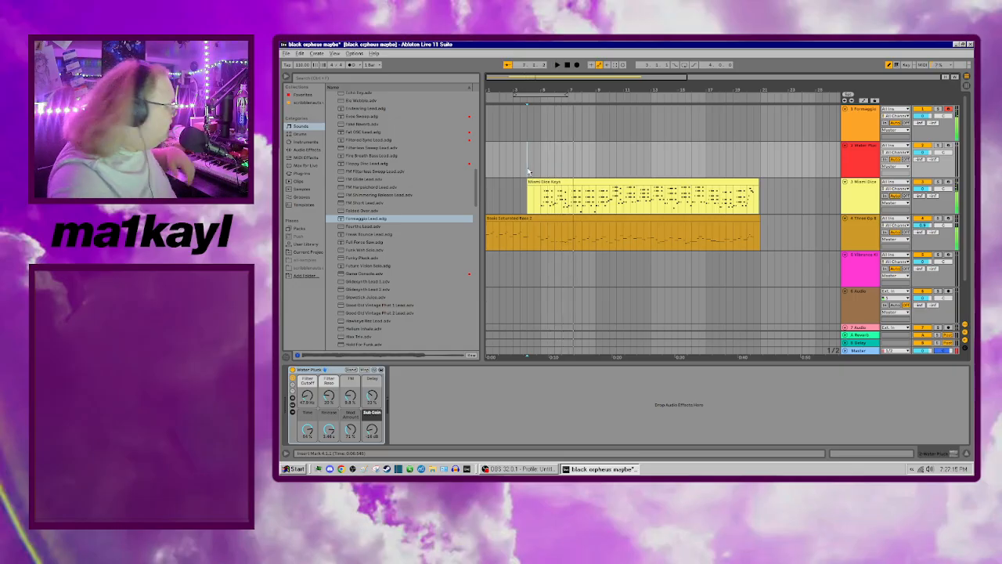
click(853, 201)
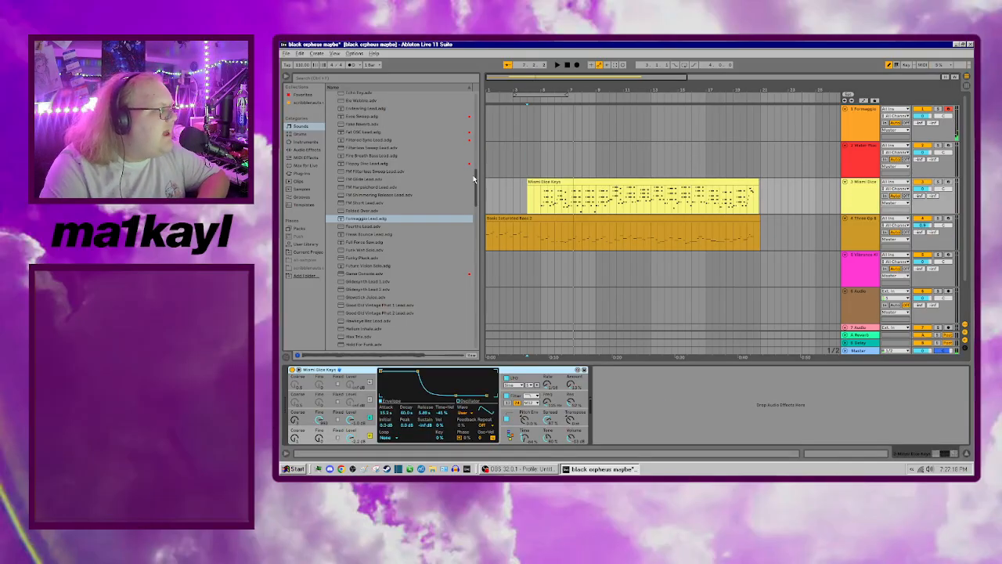
drag(476, 178, 480, 100)
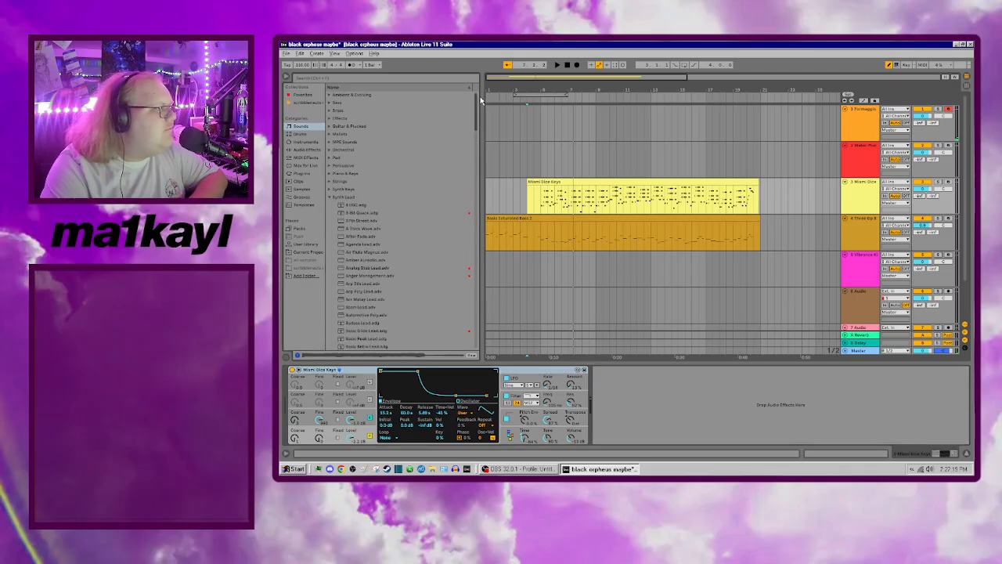
click(330, 197)
click(330, 189)
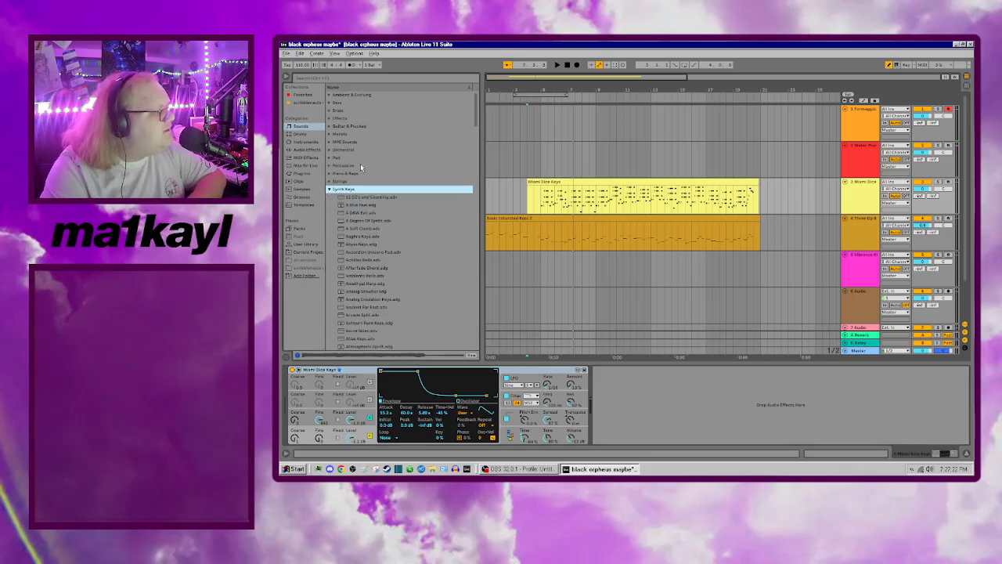
drag(475, 113, 476, 259)
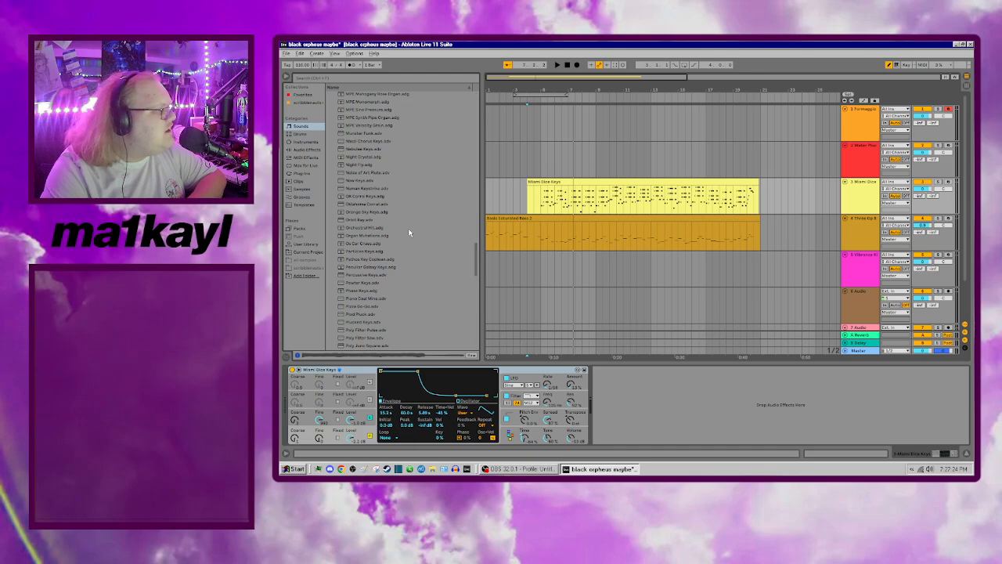
click(384, 220)
click(540, 198)
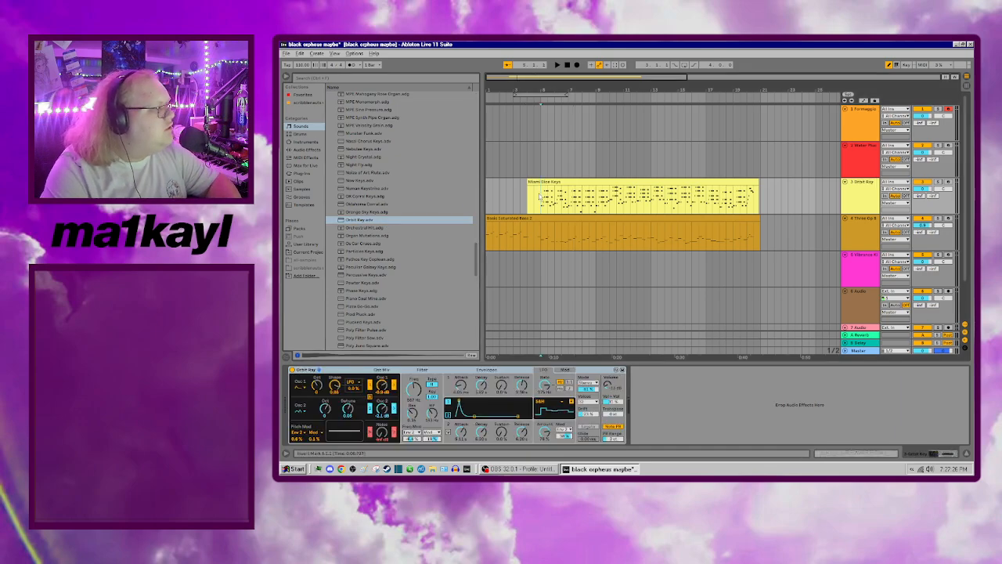
key(space)
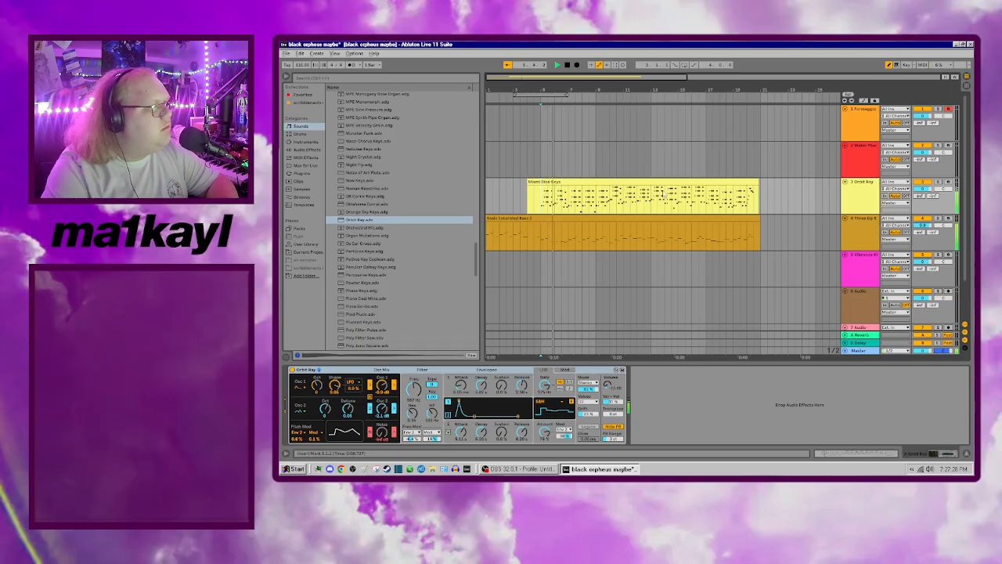
Step: Audition the Orange Sky Keys preset and its macro variations on track 3, and add the preset to Favorites
click(368, 211)
double_click(371, 210)
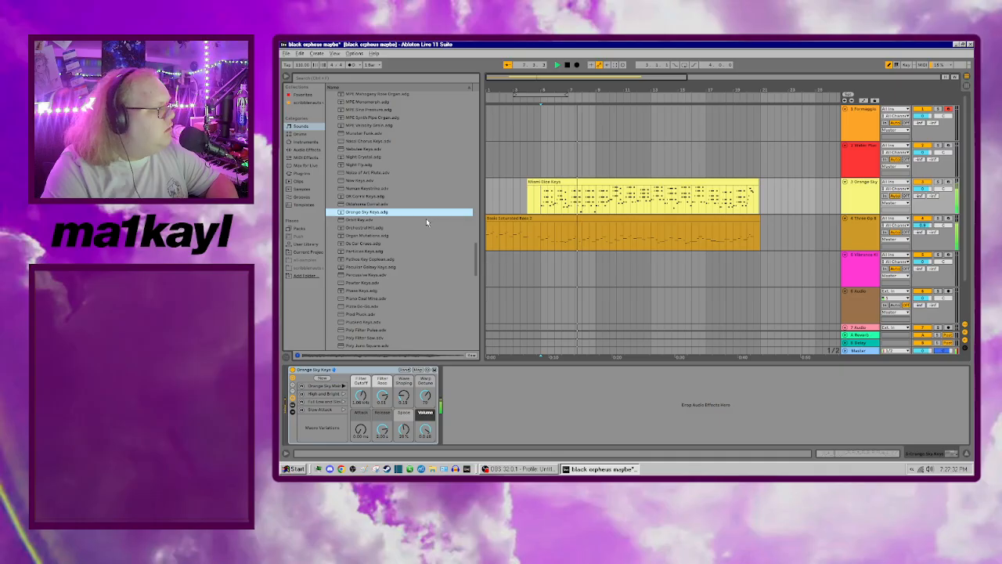
click(343, 401)
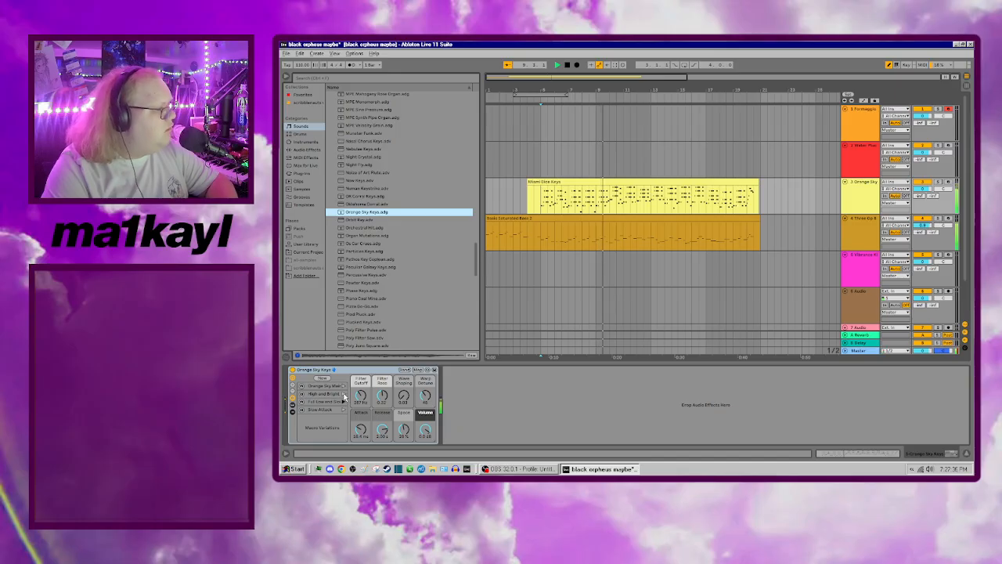
click(343, 395)
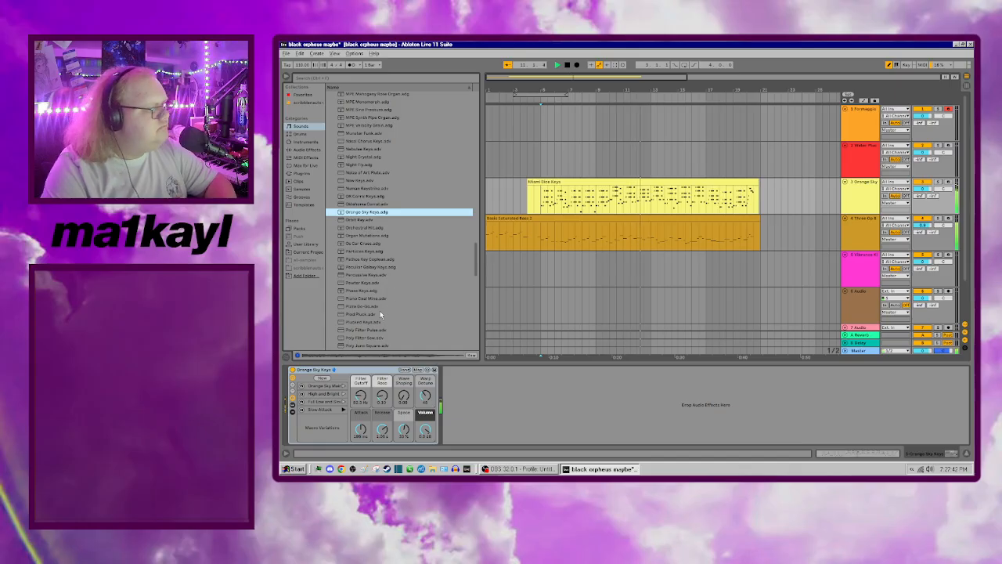
right_click(391, 212)
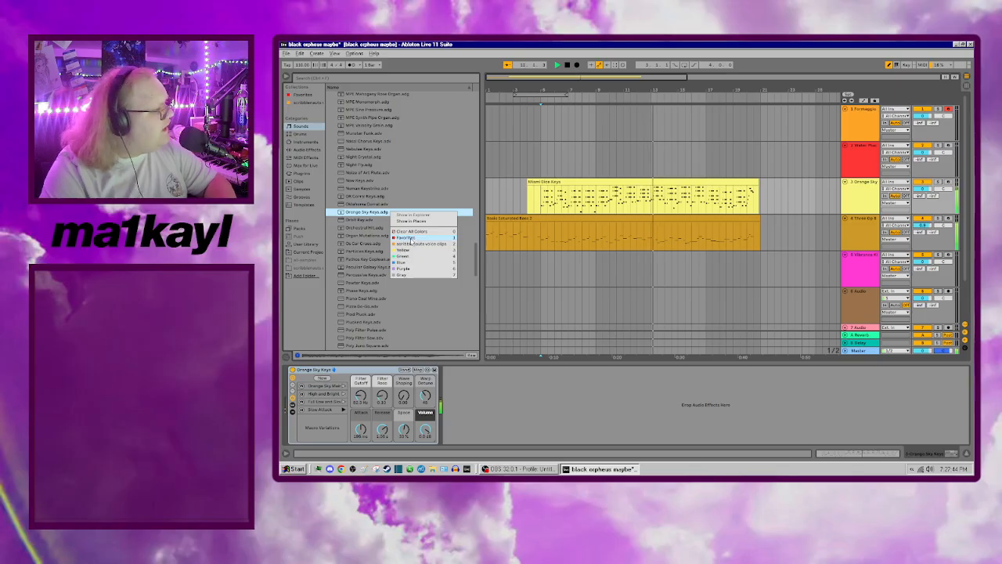
click(407, 237)
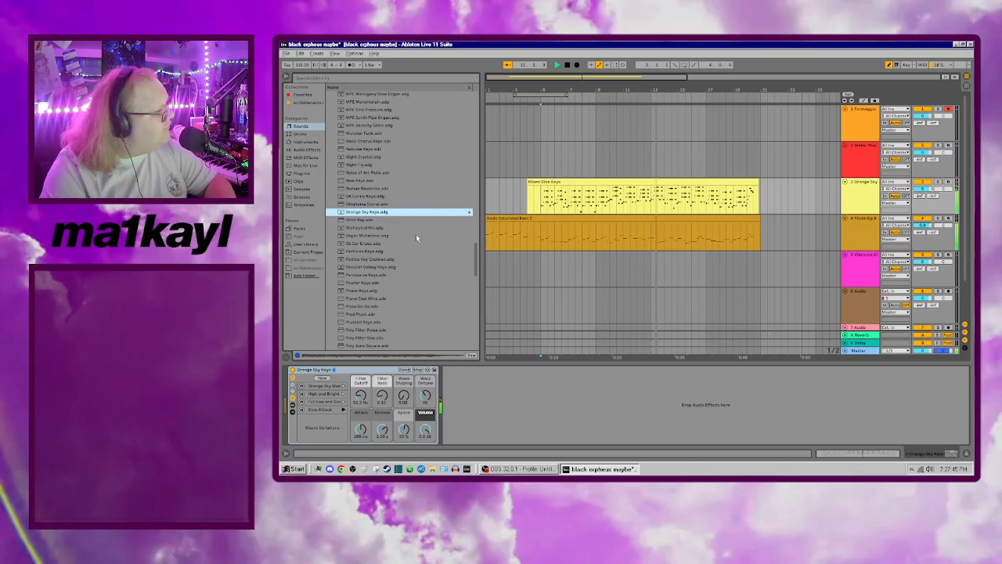
Step: Replace track 3's instrument with the Poly Filter Pulse preset while the arrangement plays
click(381, 330)
double_click(381, 330)
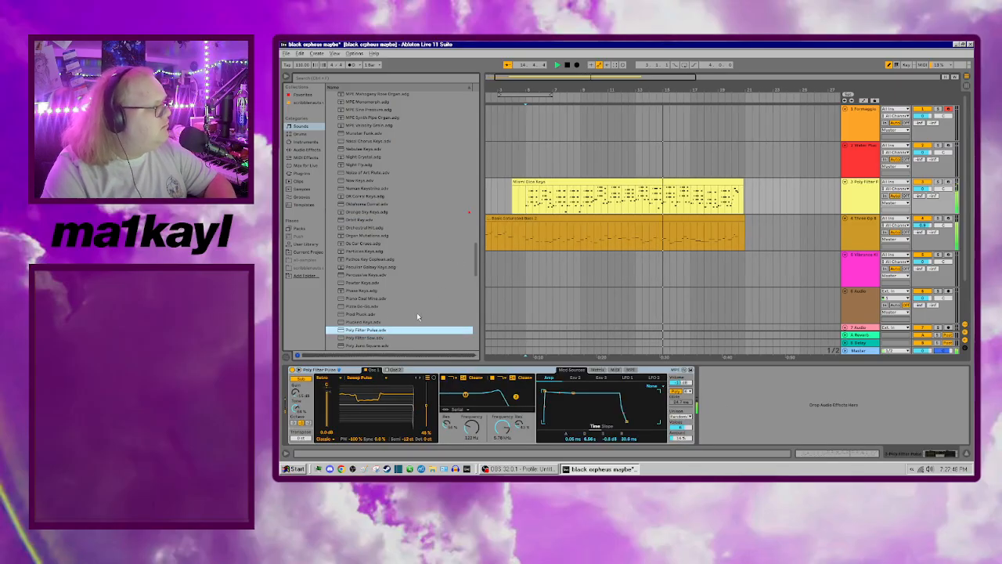
scroll(386, 323, down, 1)
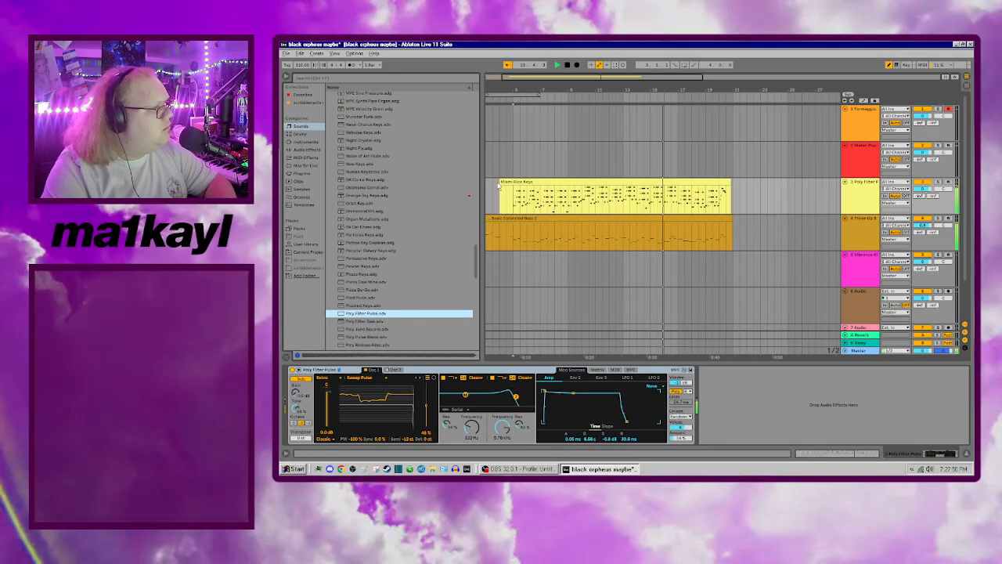
Step: Set all notes in the Miami Dice Keys clip to velocity 127 and transpose them up one octave
double_click(538, 181)
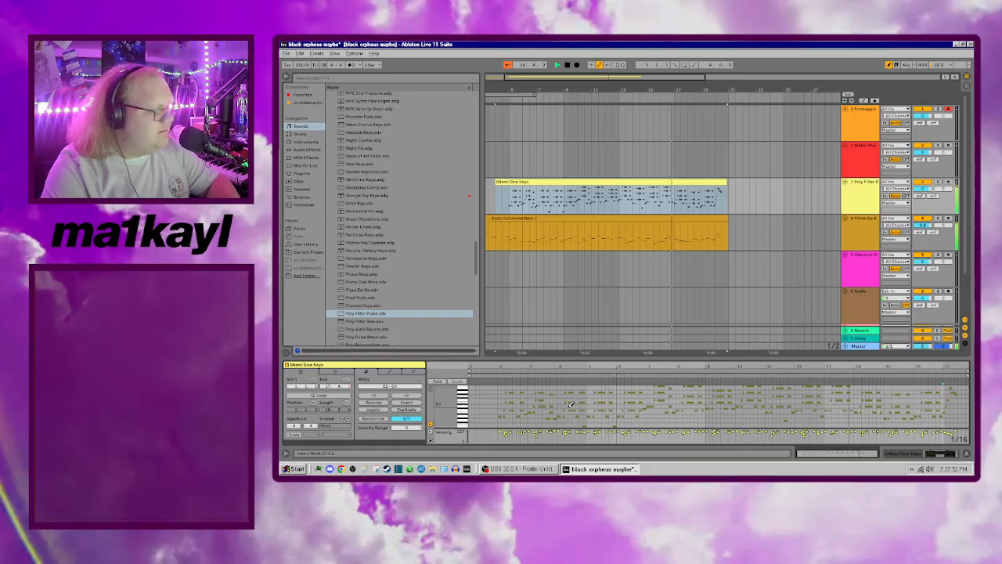
key(b)
click(612, 402)
key(ctrl+a)
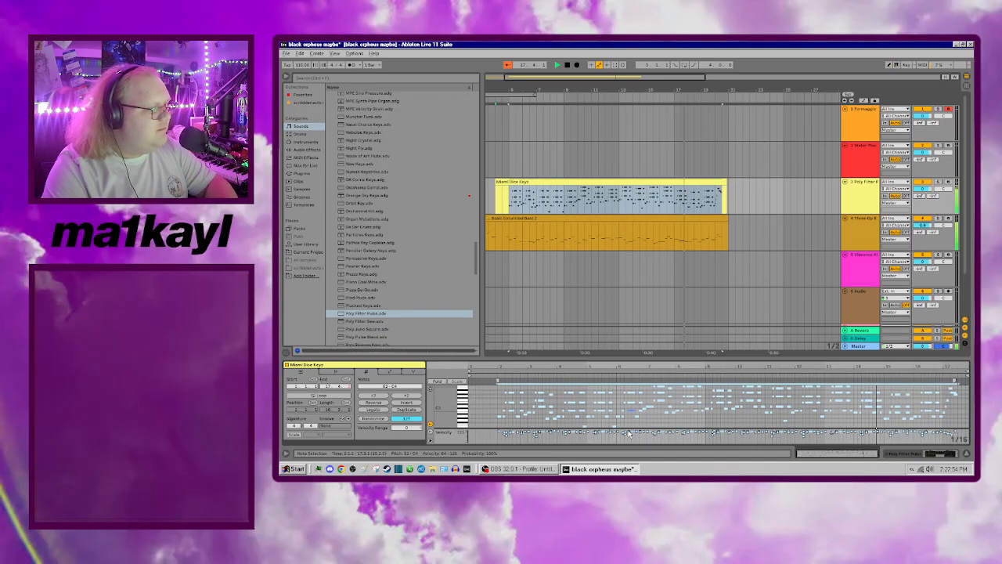
click(503, 416)
drag(503, 417, 503, 395)
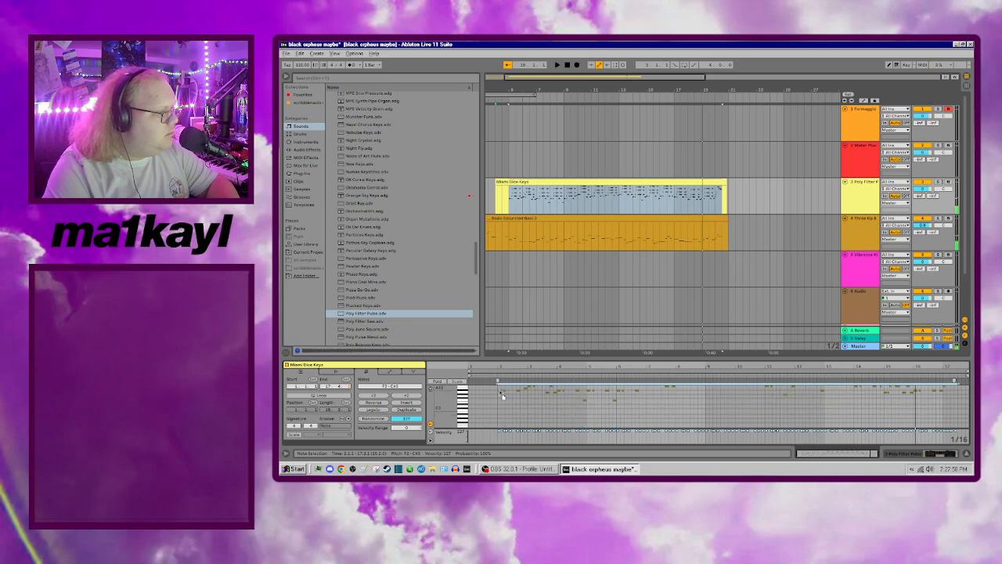
Step: Raise track 3's volume during playback, and add the Delay effect from Favorites after the Reverb on the Master track
key(space)
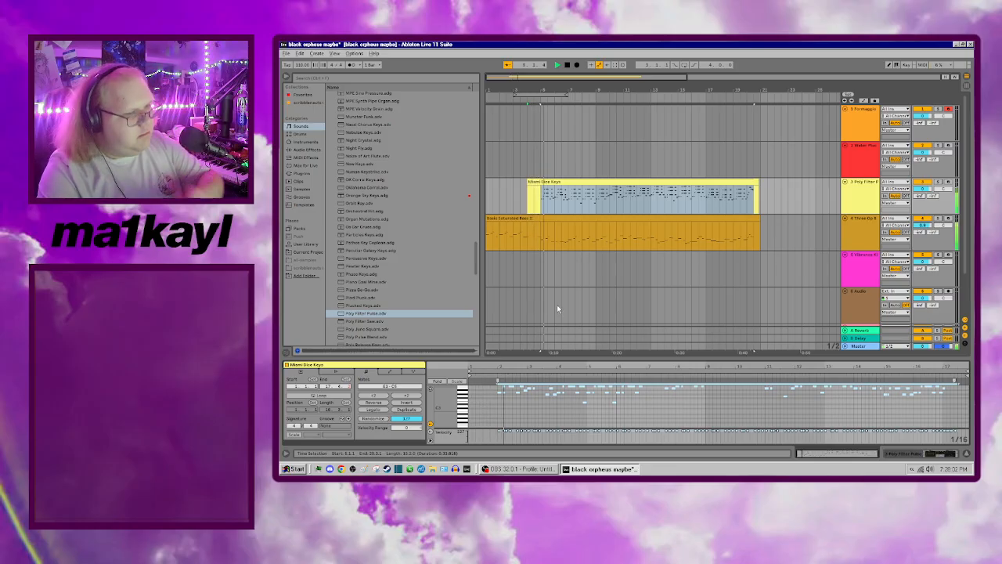
drag(922, 189, 923, 176)
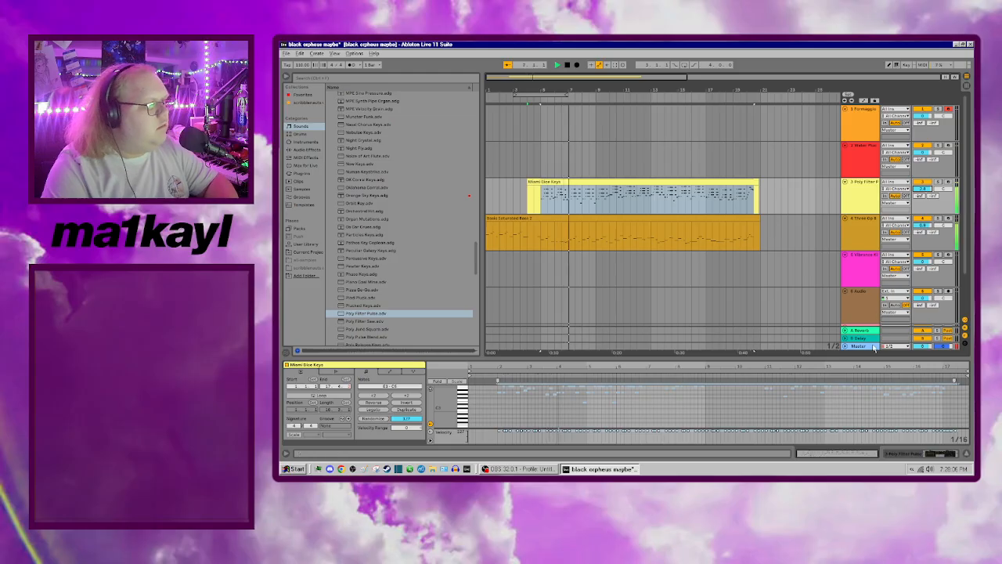
click(845, 347)
double_click(857, 337)
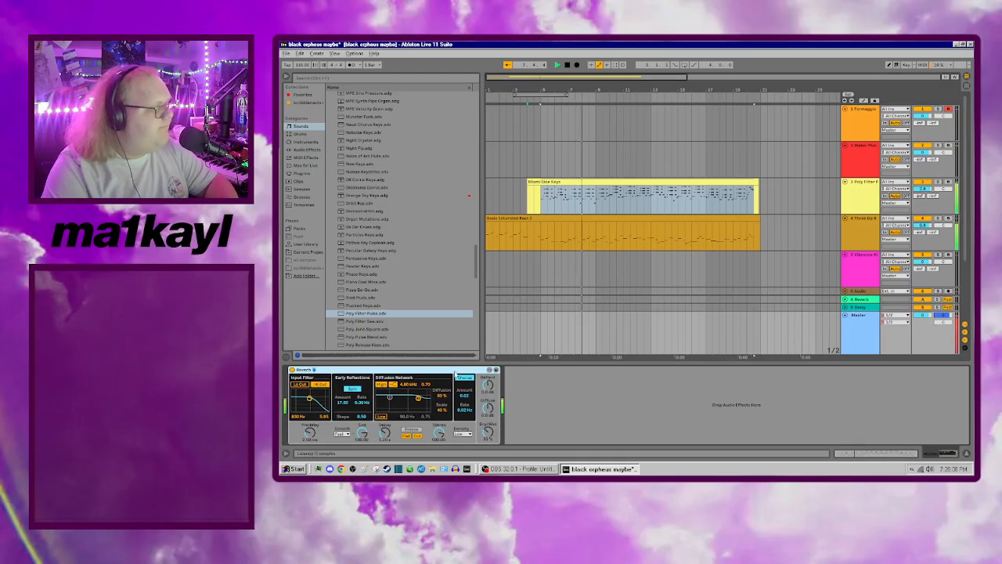
click(304, 95)
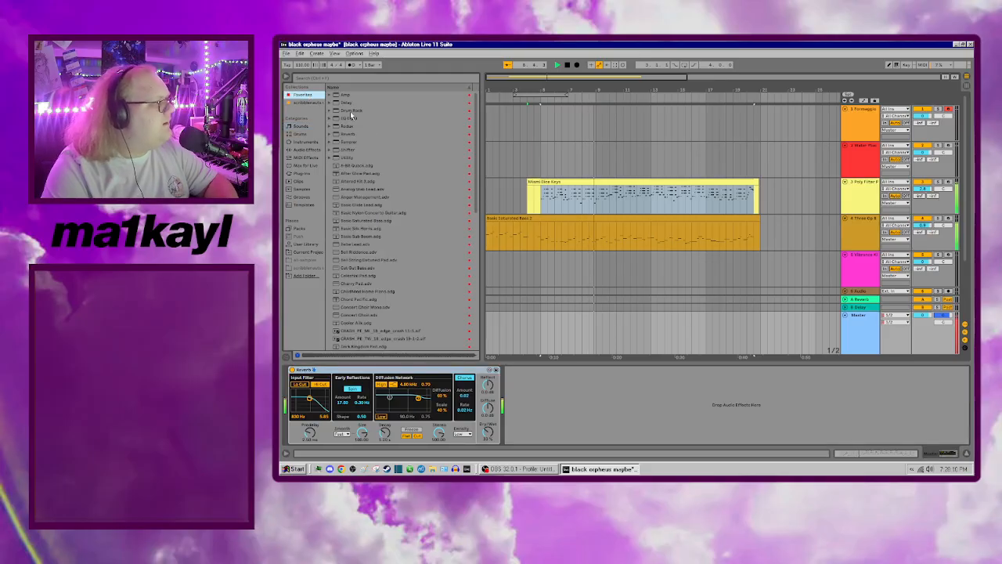
click(341, 104)
drag(342, 105, 540, 407)
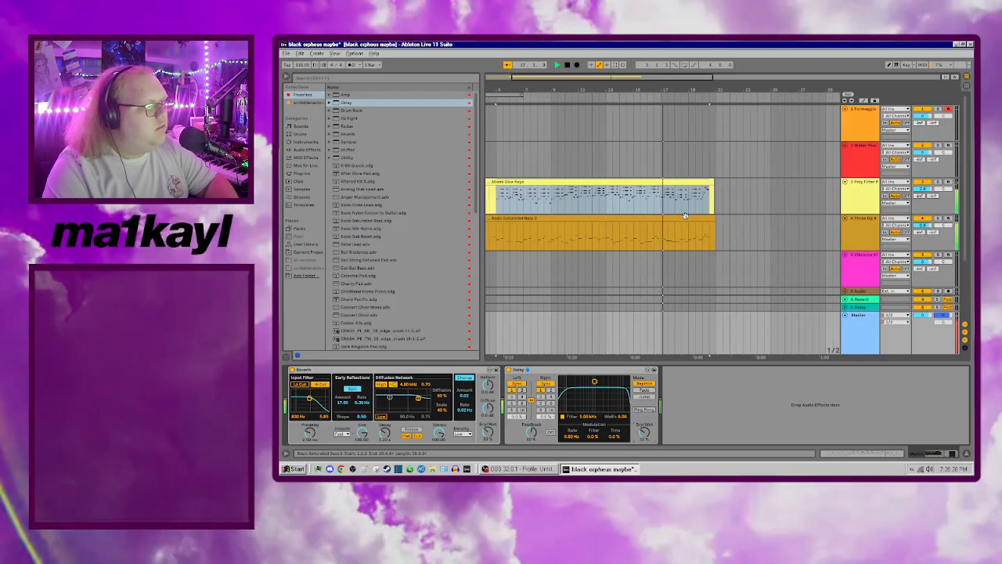
Step: Arm the bass track 4 for recording, show the pitch settings of its Three Op Bass, and play the arrangement
click(950, 222)
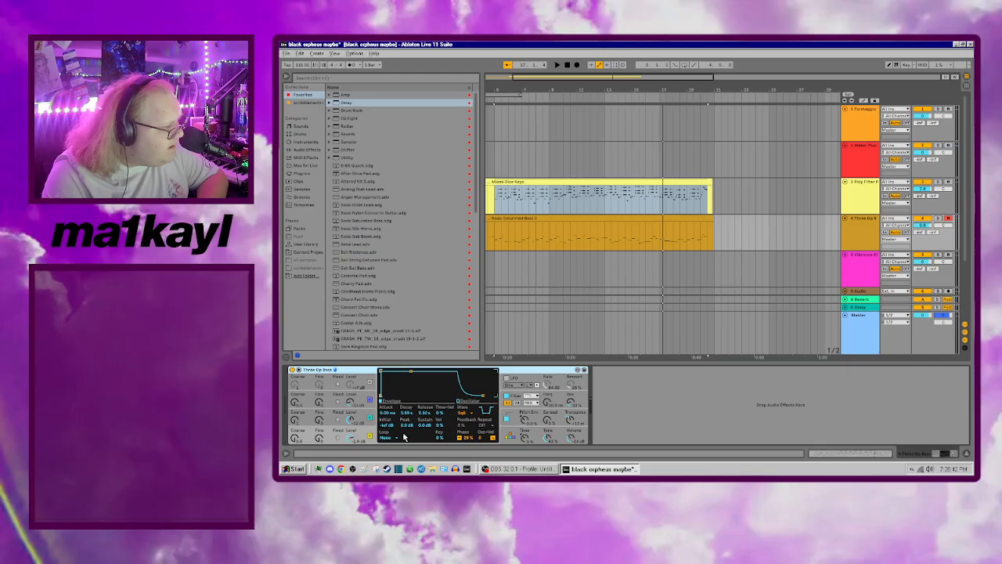
click(570, 420)
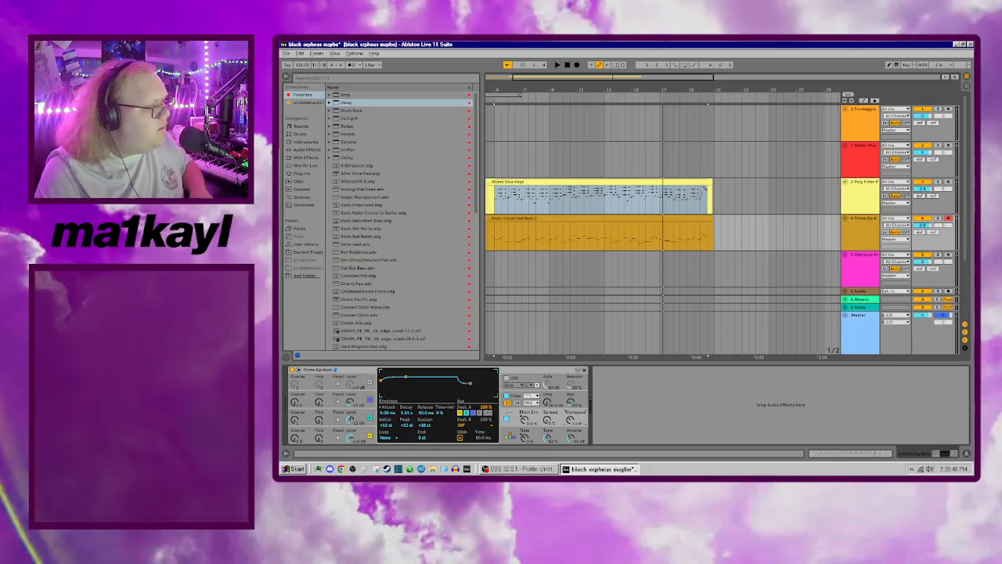
key(space)
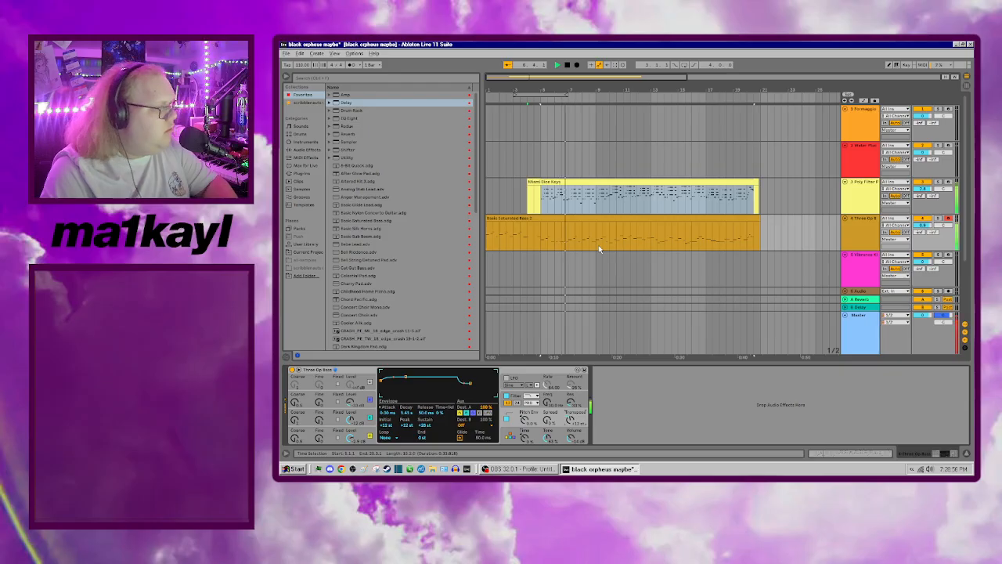
Step: Replace track 3's instrument with the Os Car Crues preset from the Synth Keys sounds and play from bar 5
click(861, 192)
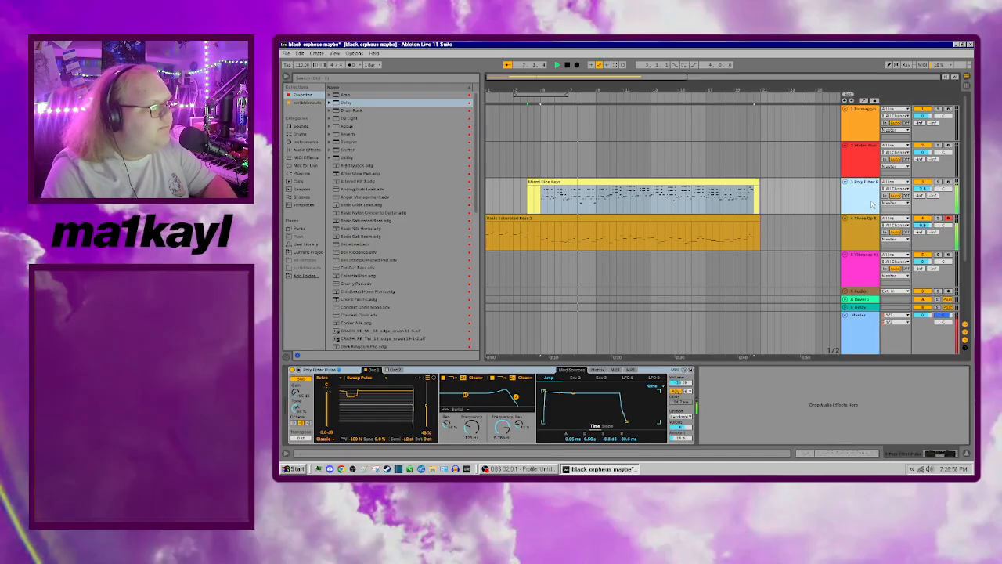
key(space)
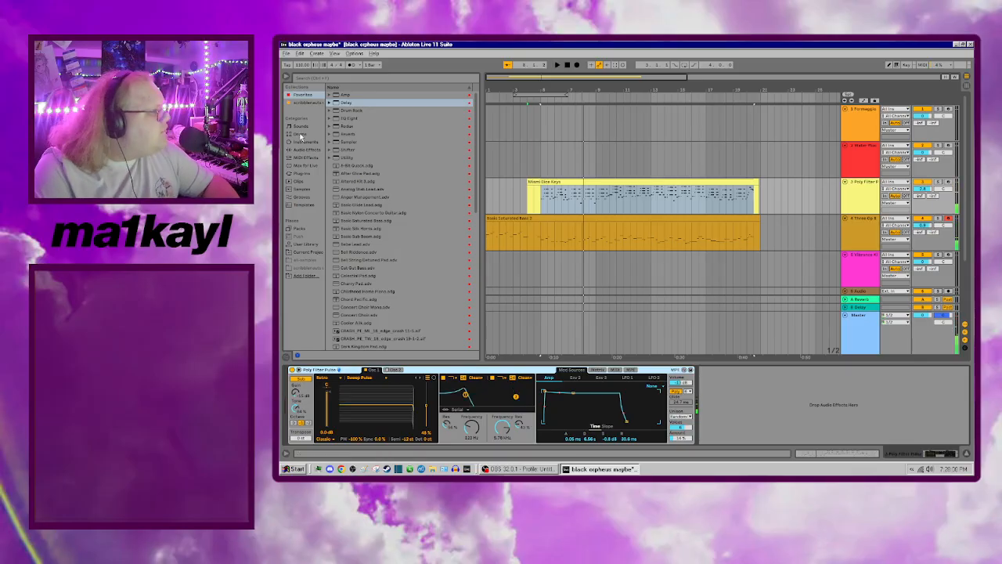
click(307, 126)
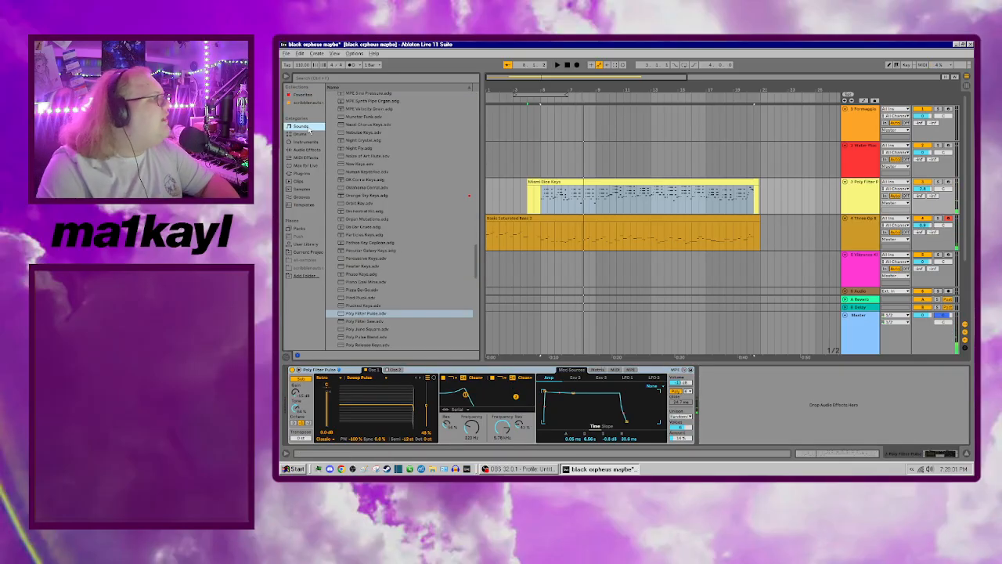
click(392, 228)
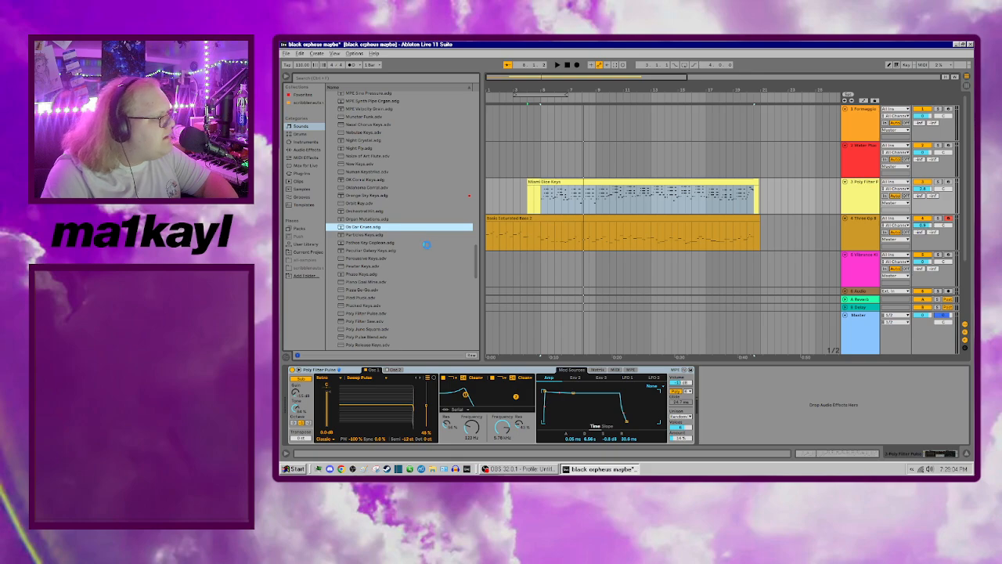
key(space)
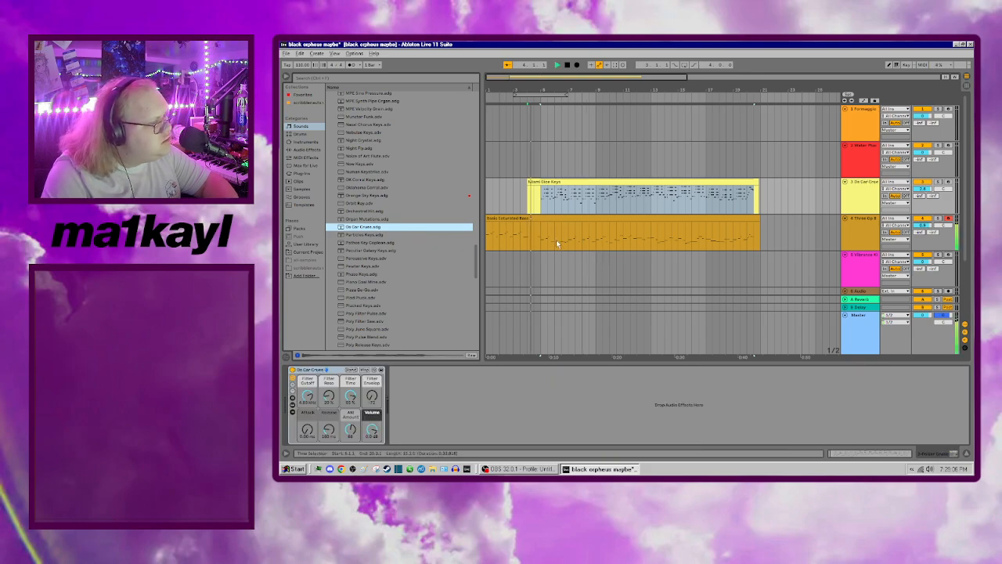
key(space)
click(540, 209)
key(space)
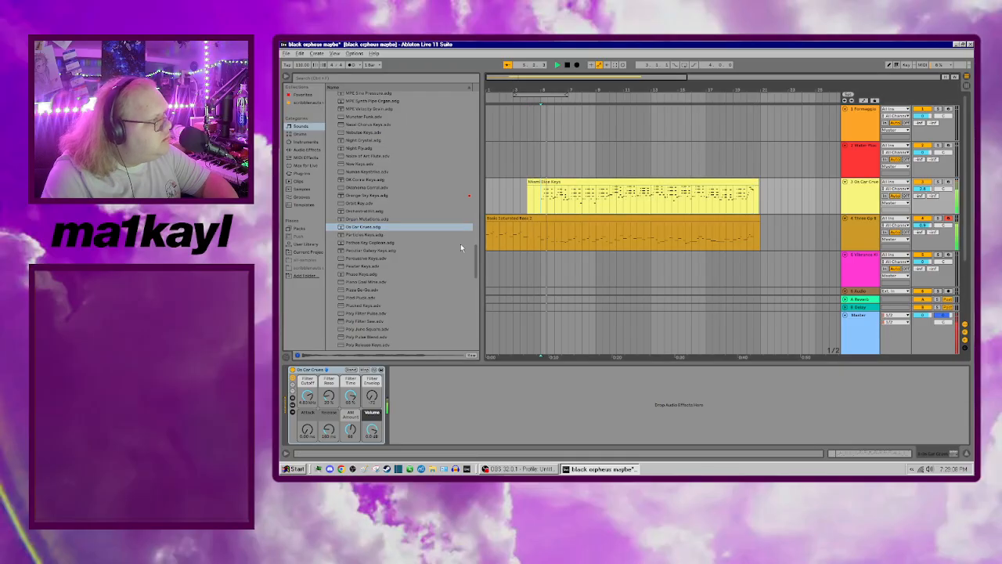
Step: Replace track 3's instrument with the Orchestral Hit preset and try it from bar 5
click(859, 199)
key(space)
click(386, 211)
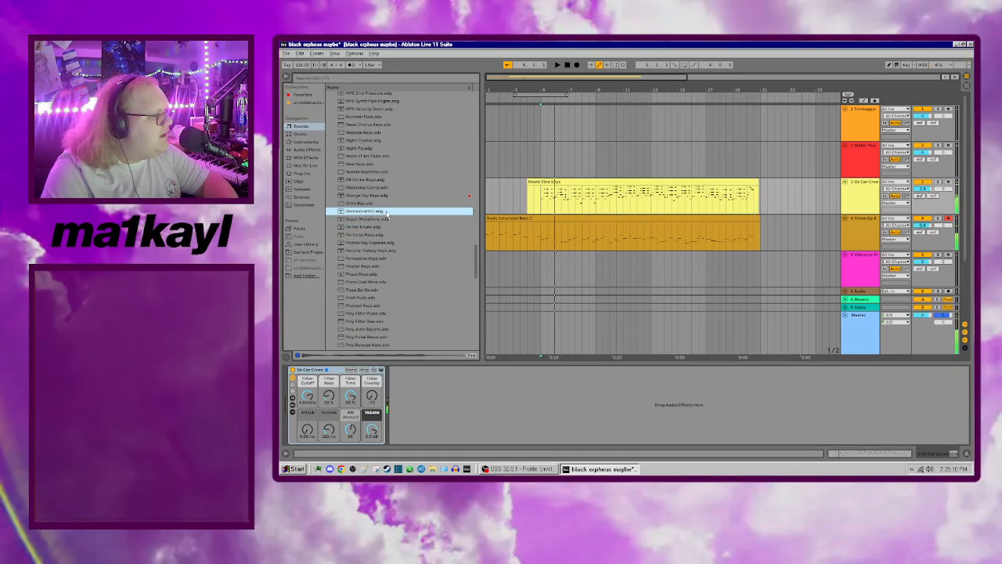
key(space)
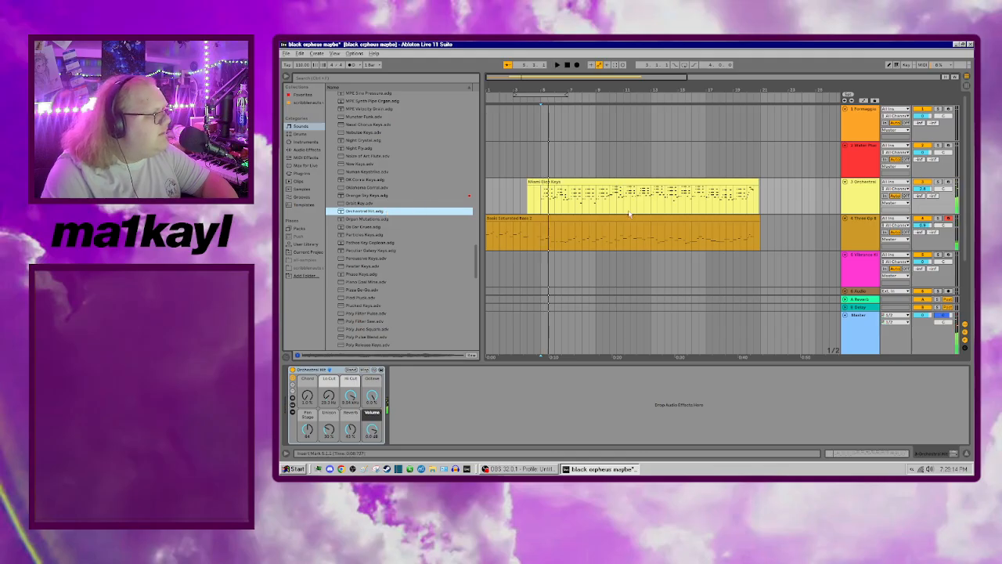
Step: Transpose all notes in the Miami Dice Keys clip down one octave
double_click(614, 181)
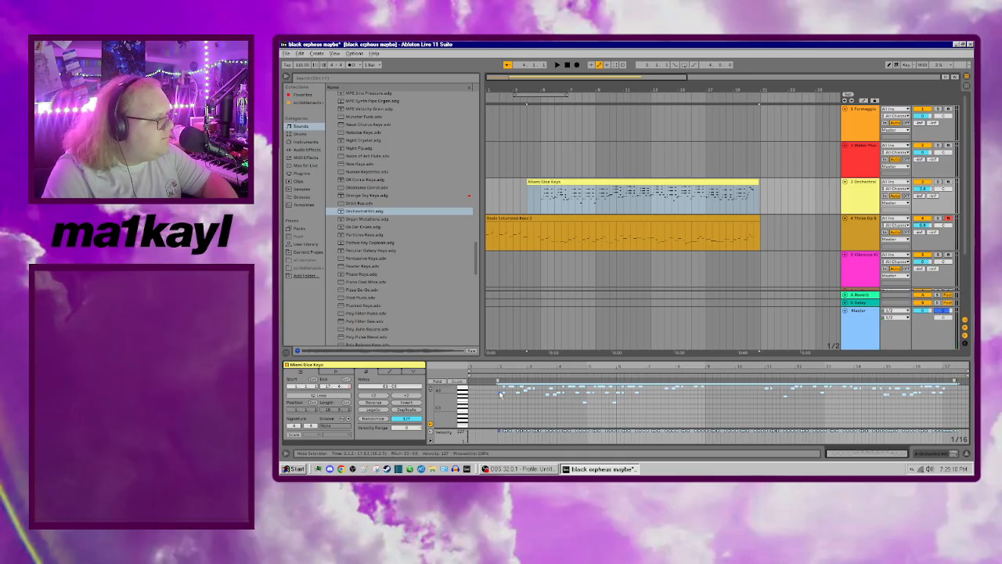
drag(499, 394, 501, 423)
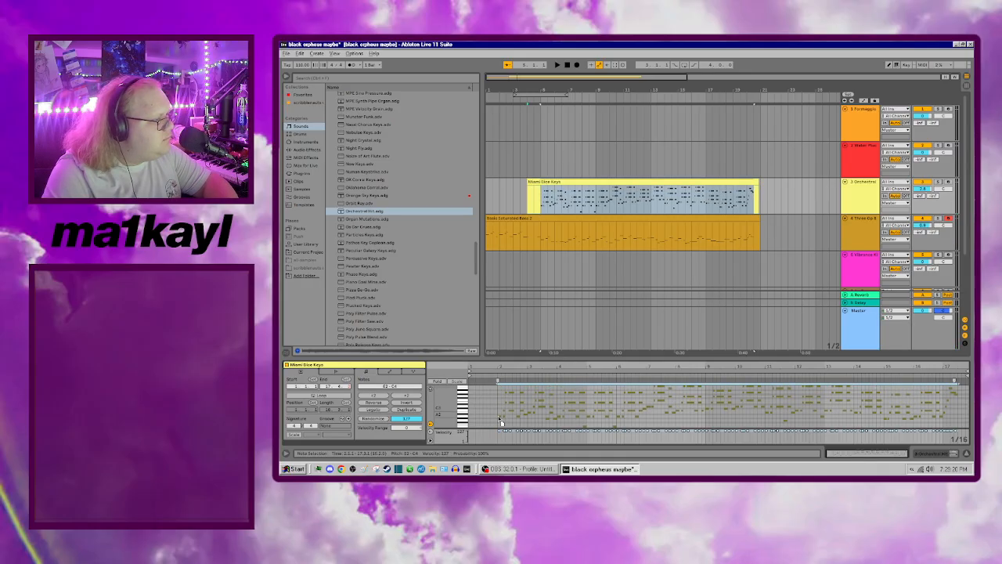
Step: Trim the start of the Miami Dice Keys clip to bar 5 and lower track 3's volume during playback
click(553, 213)
drag(529, 182, 542, 181)
key(space)
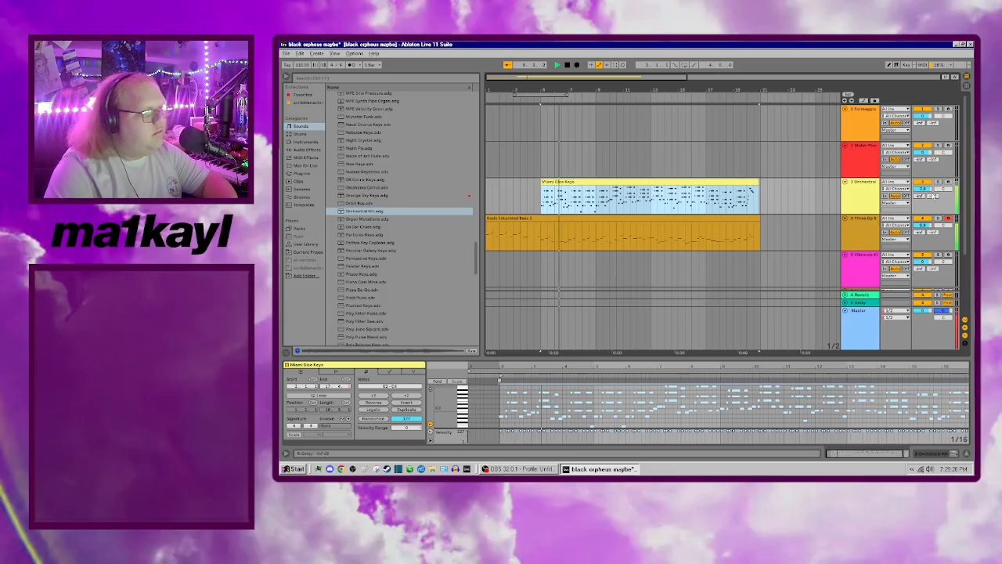
drag(929, 191, 930, 198)
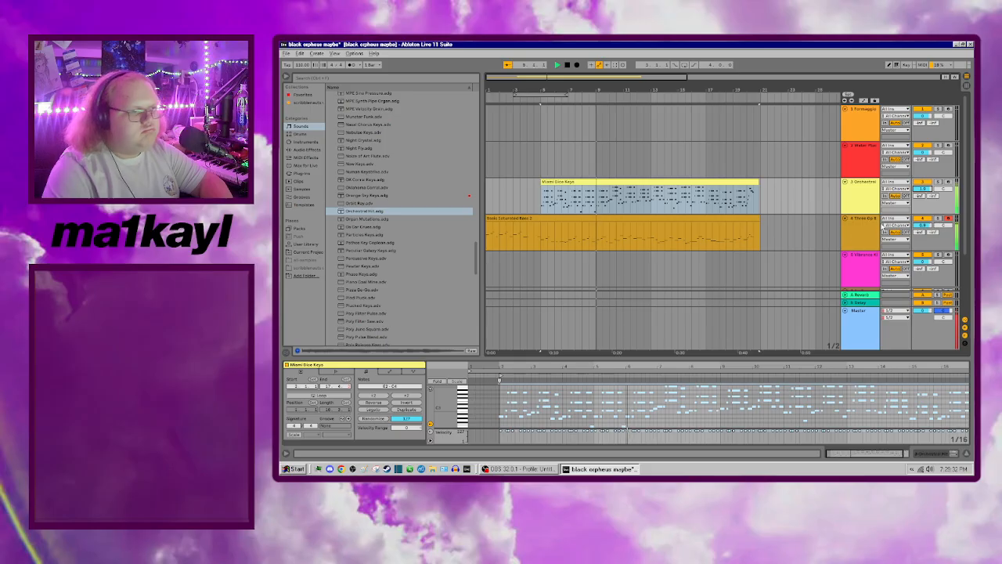
Step: Show track 3's instrument and add the Orchestral Hit preset to the Favorites collection
click(860, 196)
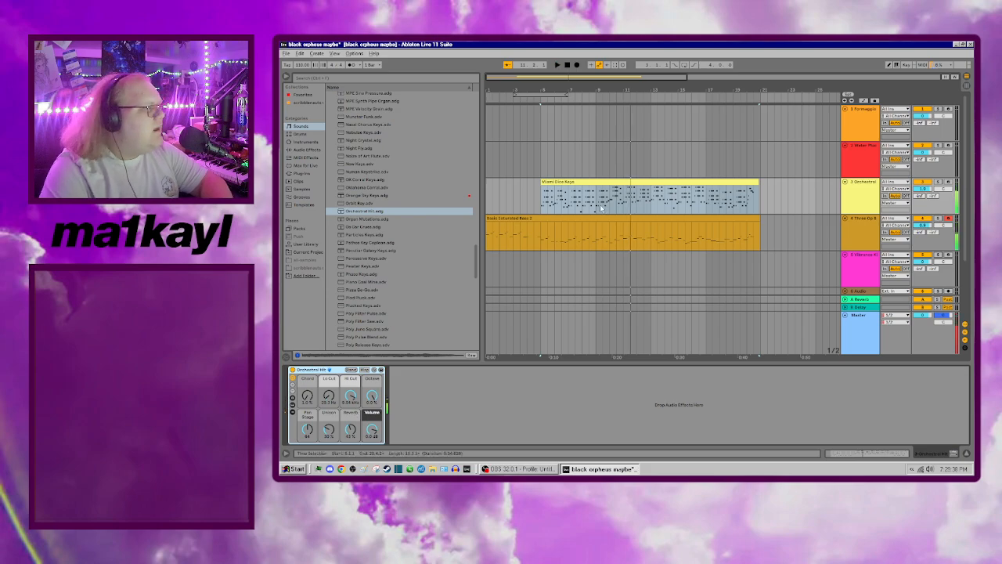
right_click(381, 213)
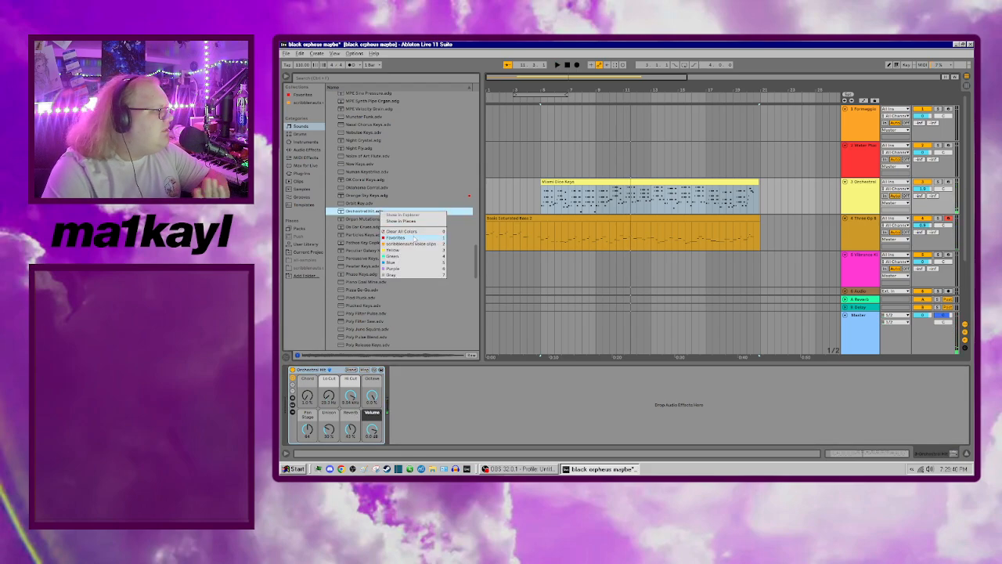
click(413, 238)
Step: Replace track 4's instrument with the Sub 808 Pitch Boom preset from the Bass sounds and play the arrangement
click(870, 239)
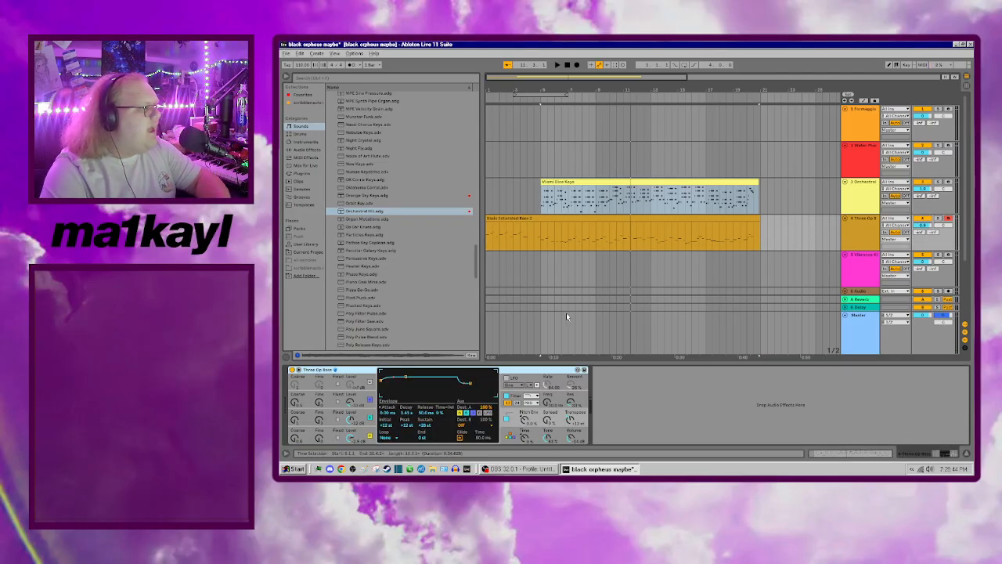
drag(476, 265, 483, 126)
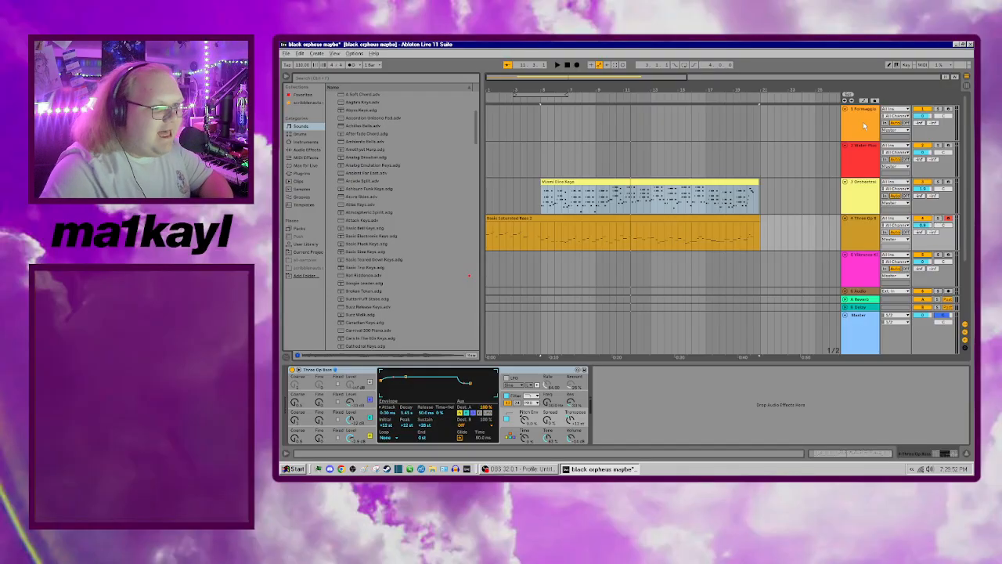
scroll(415, 235, up, 5)
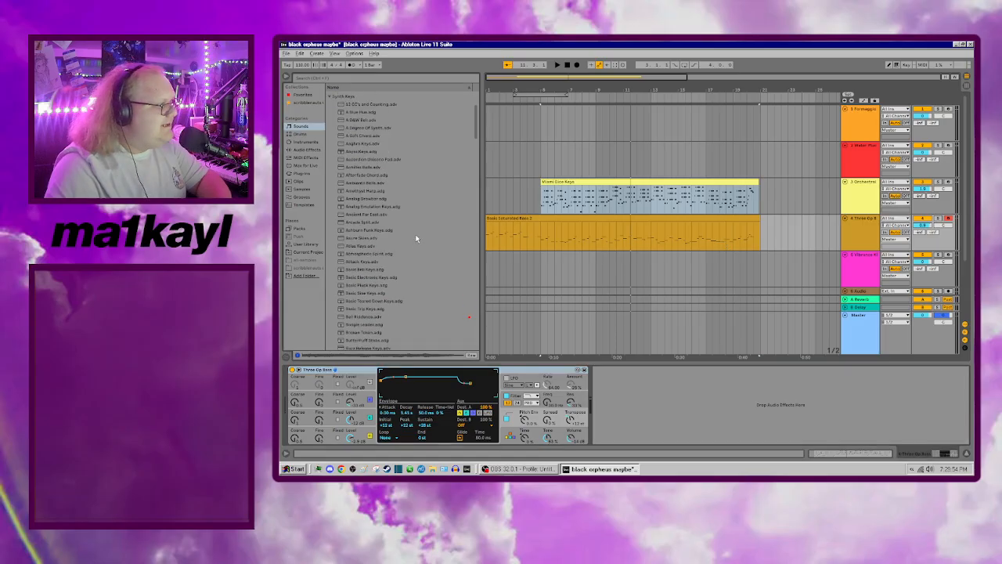
click(329, 155)
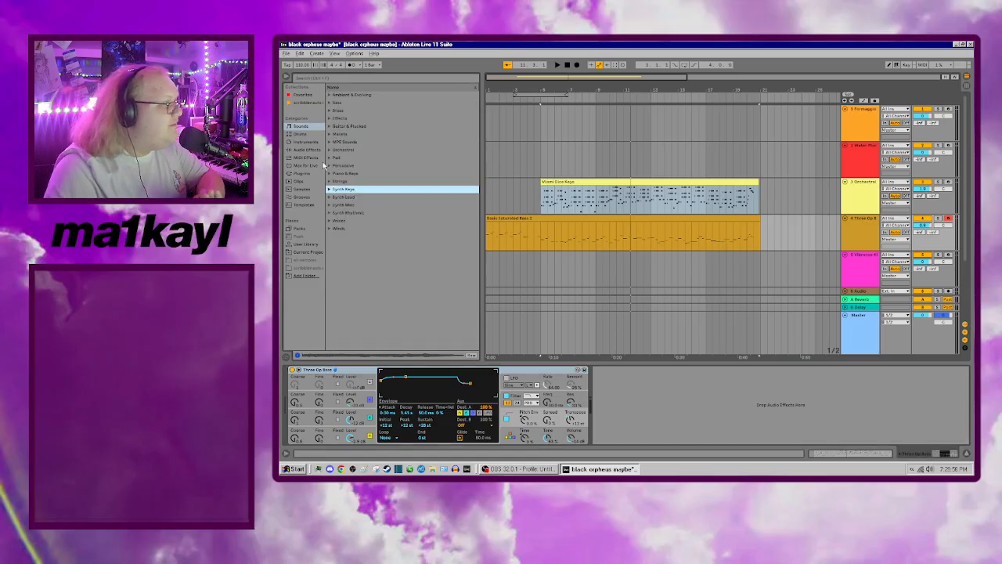
click(329, 102)
drag(476, 103, 474, 256)
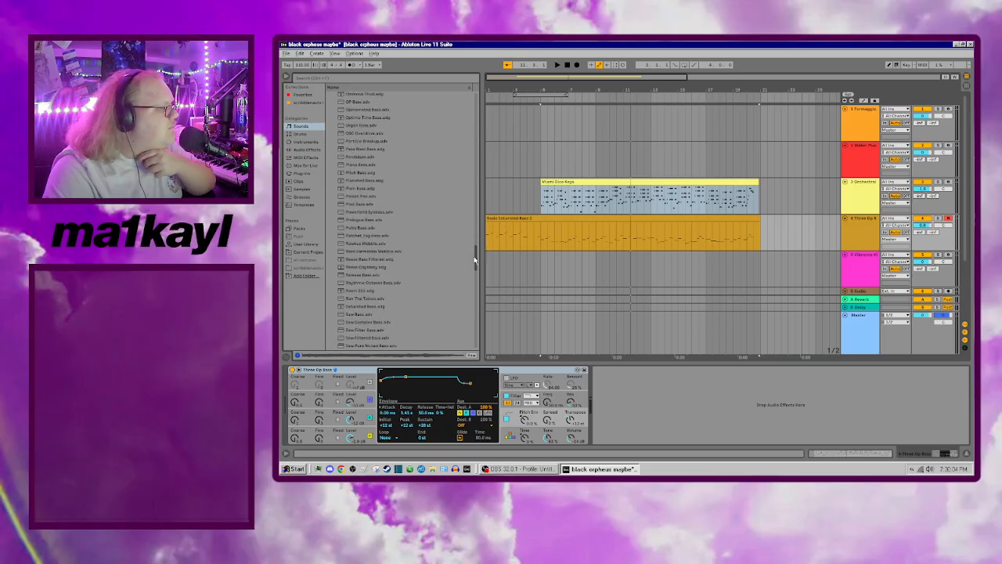
scroll(447, 266, down, 3)
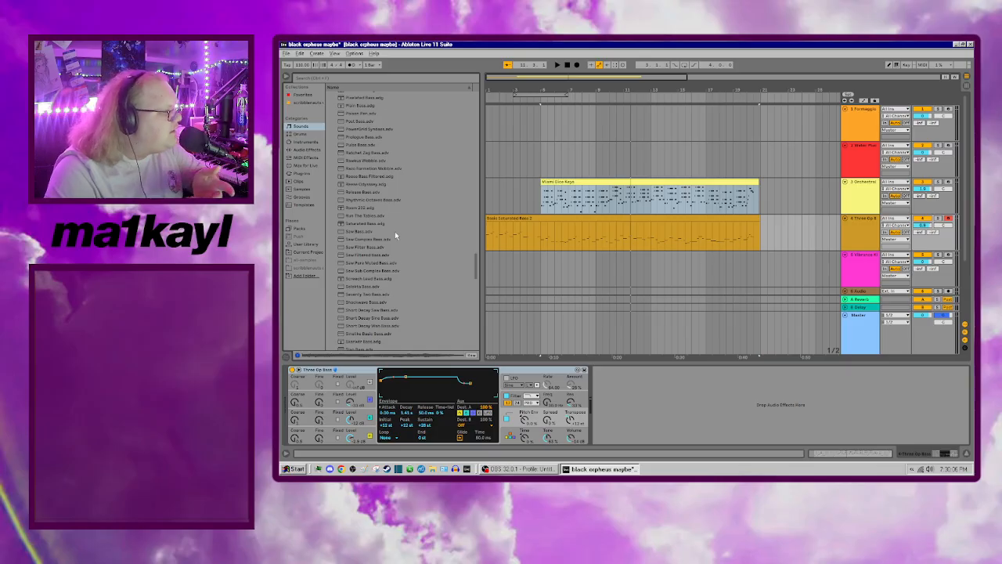
scroll(395, 233, down, 3)
scroll(386, 271, down, 8)
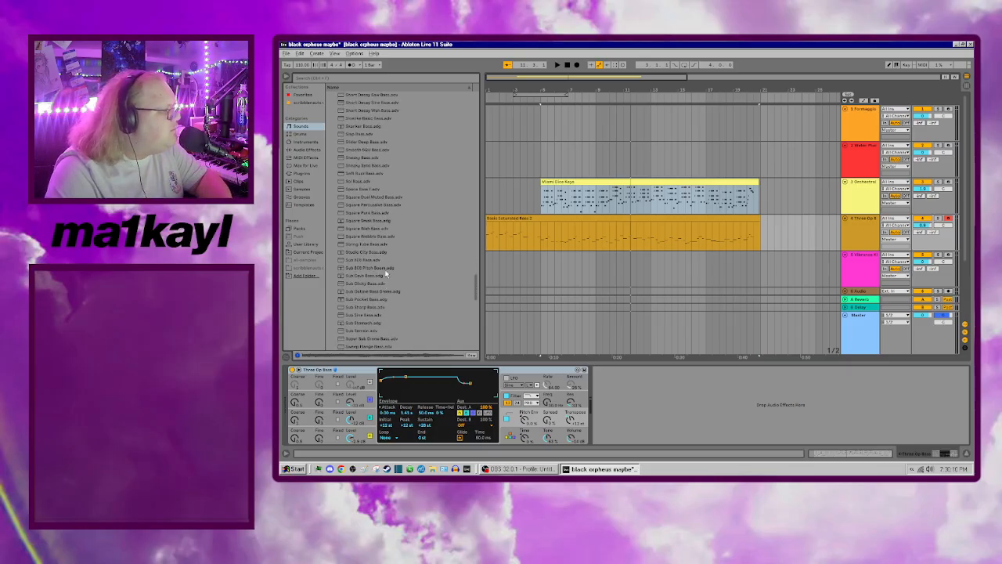
click(386, 268)
double_click(386, 268)
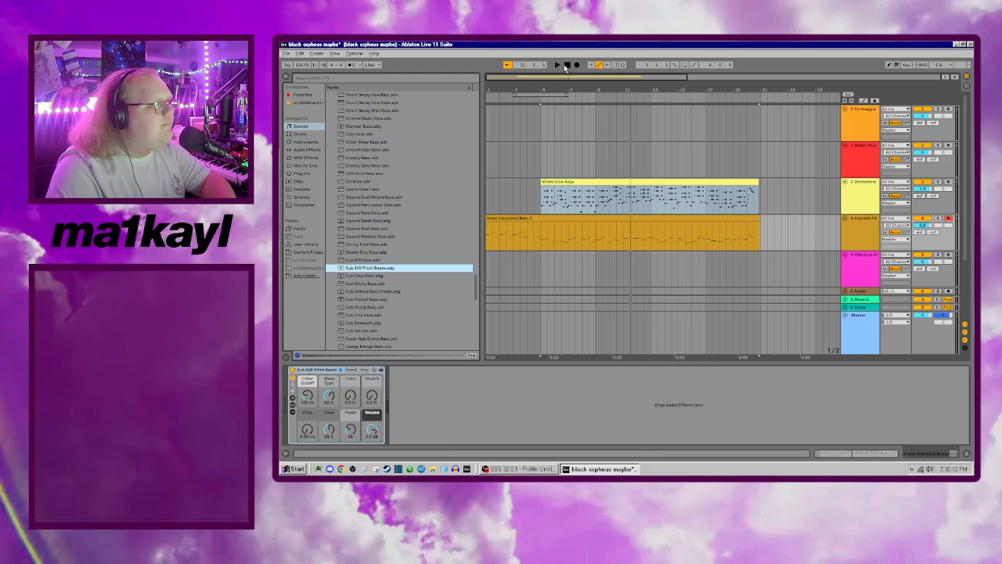
key(space)
Step: Audition the Sub 808 Bass, Sub Clicky Bass and Sub Cave Bass presets on track 4 during playback
click(396, 261)
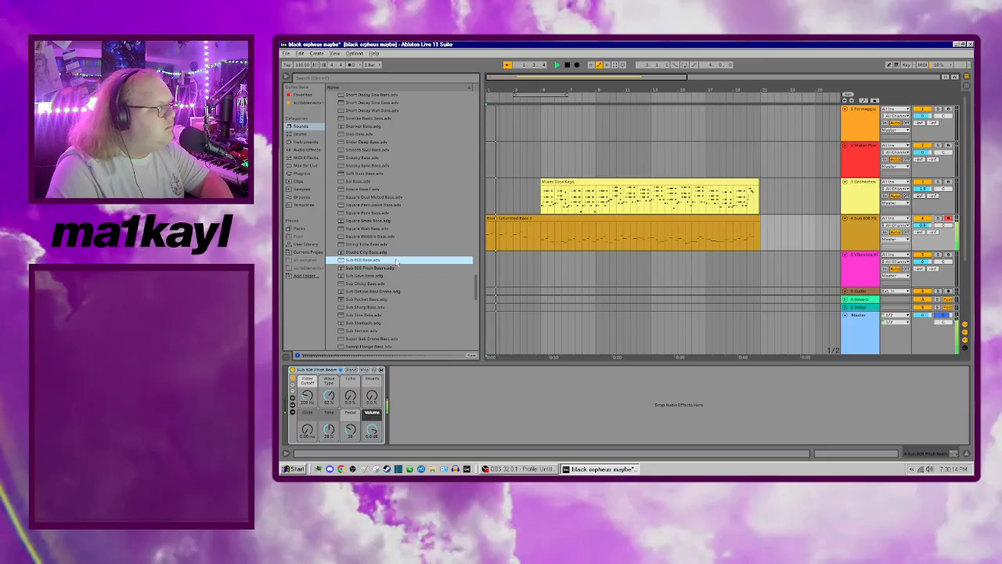
double_click(396, 261)
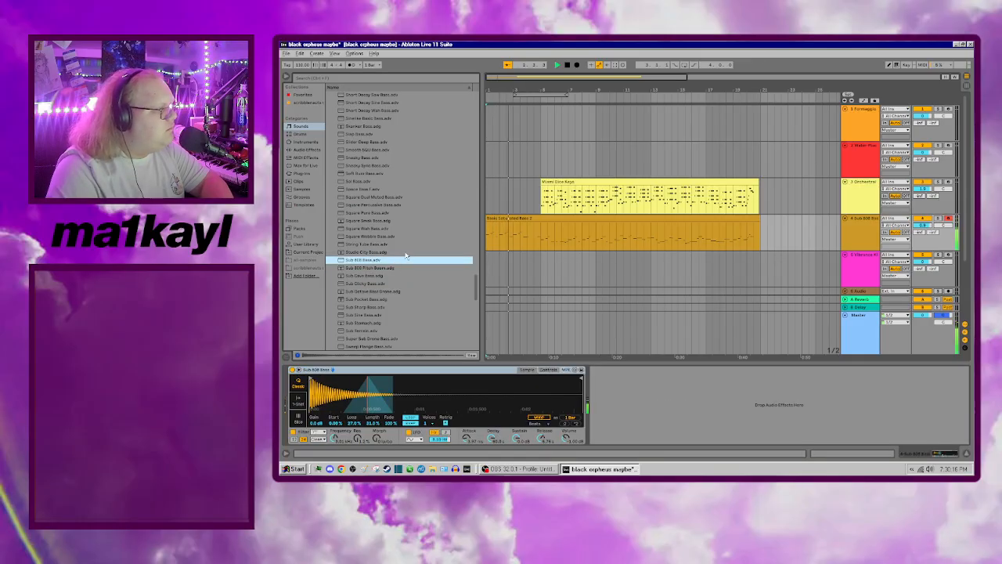
click(380, 284)
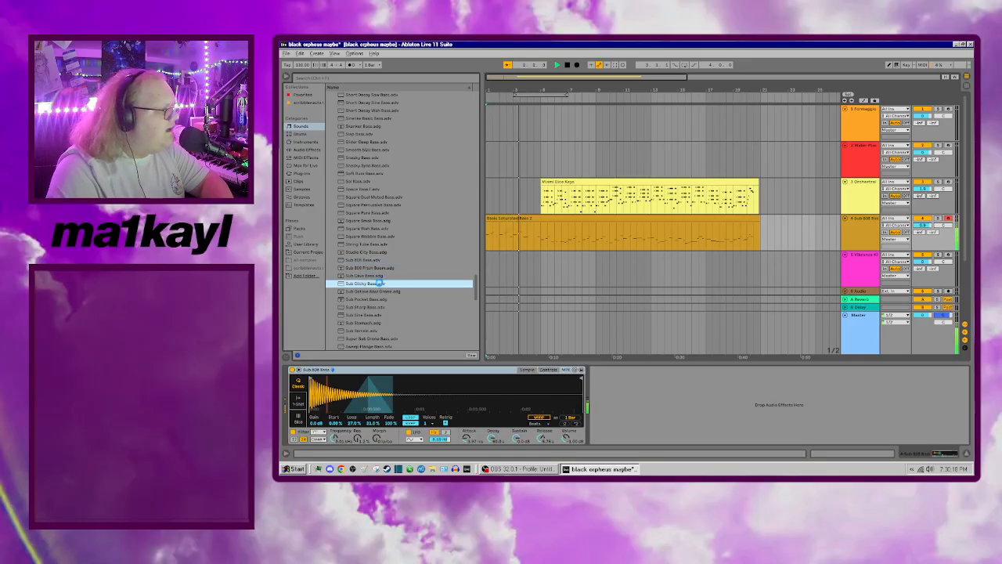
double_click(380, 284)
click(386, 274)
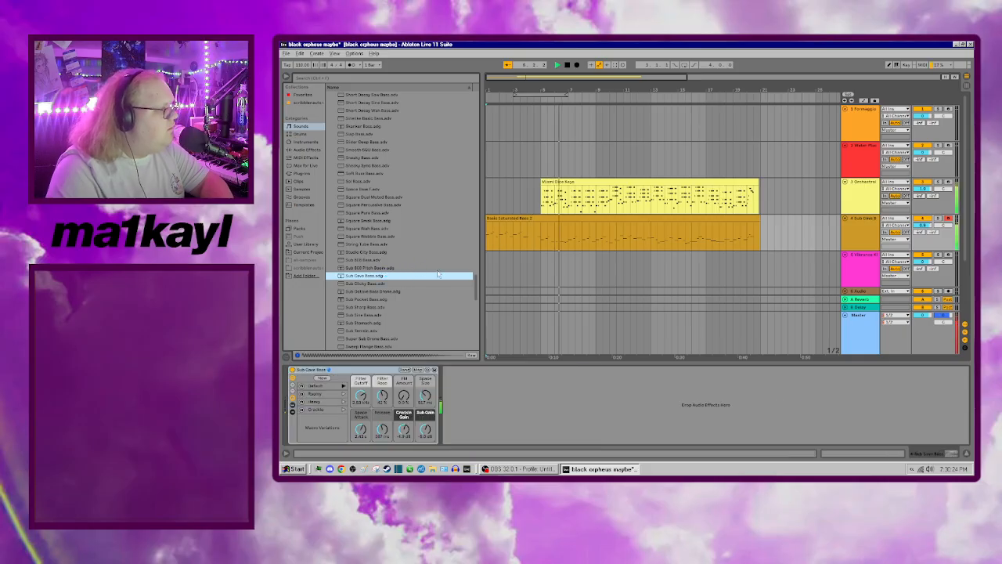
key(space)
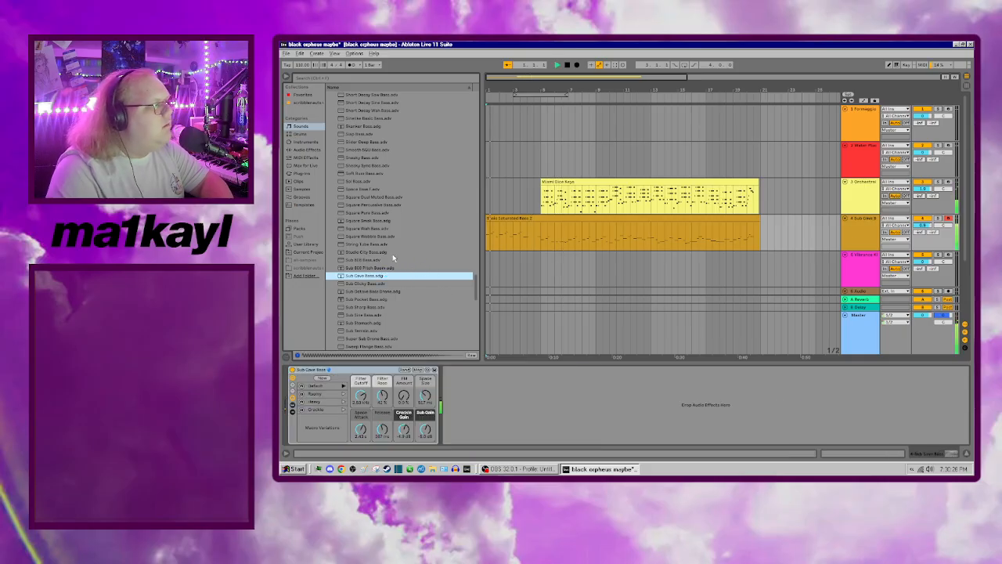
Step: Replace track 4's instrument with the Sub Sine Bass preset and try it from bar 5
double_click(364, 315)
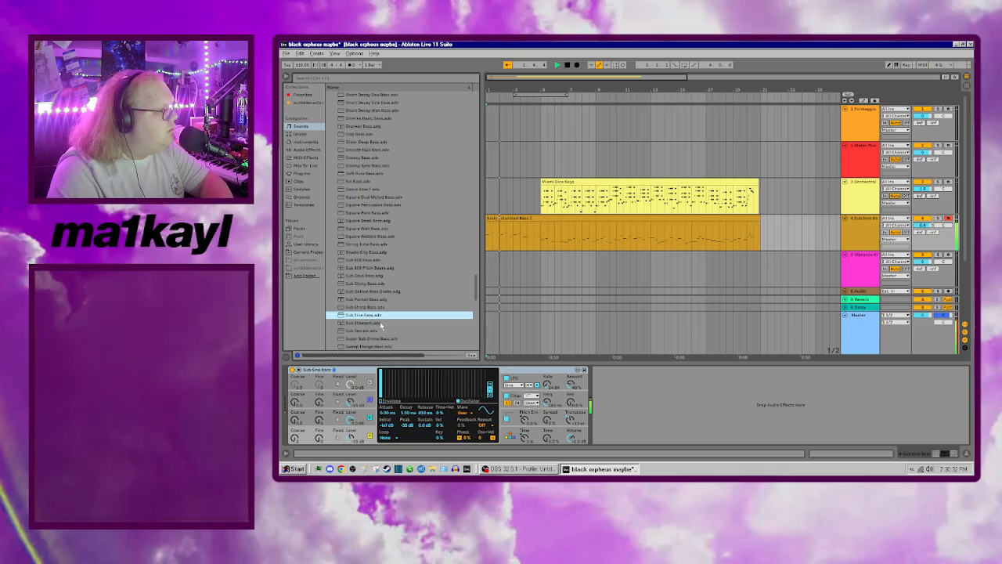
key(space)
click(540, 236)
key(space)
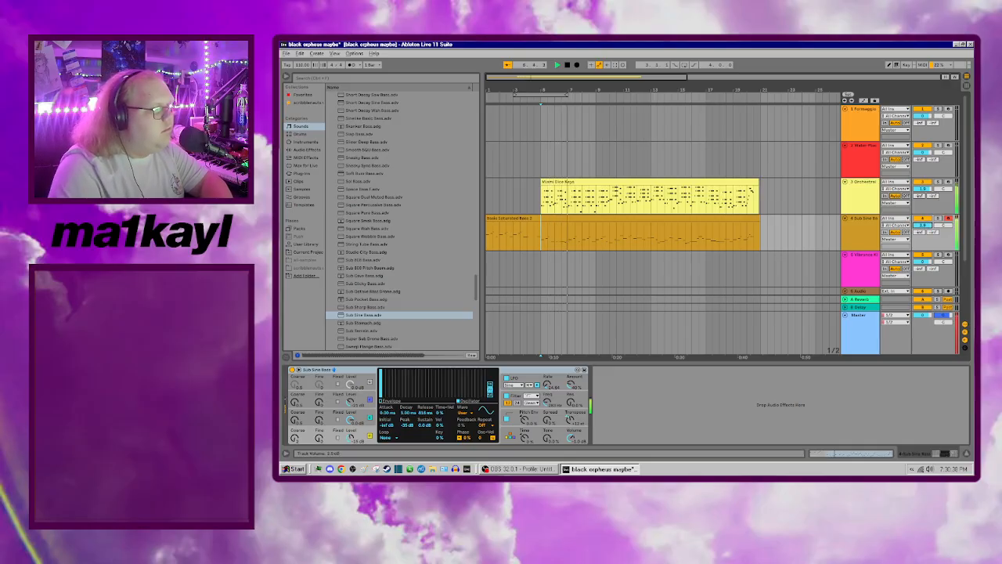
Step: Open track 4's bass clip, select all of its notes, and return to the instrument's settings
click(732, 220)
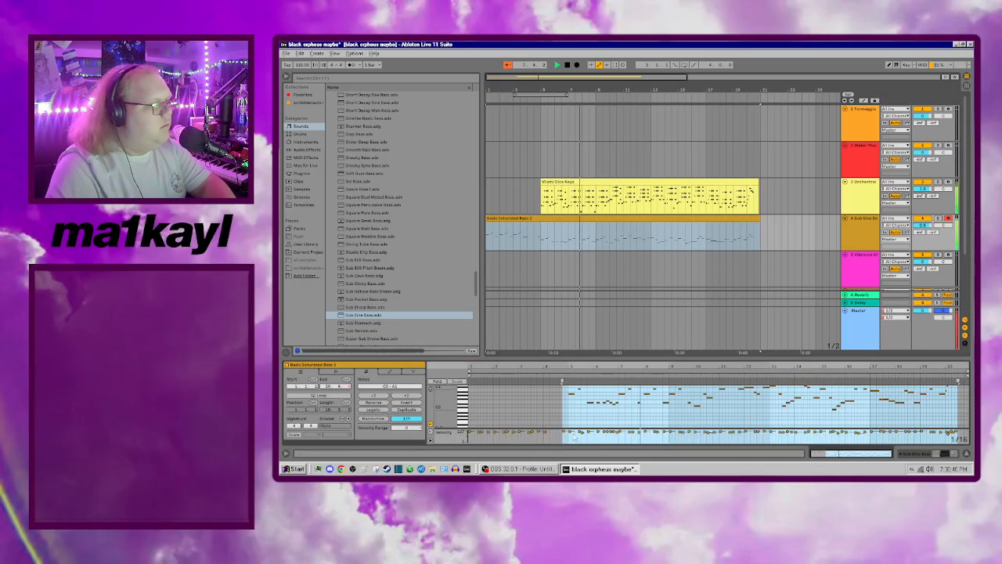
click(601, 415)
key(ctrl+a)
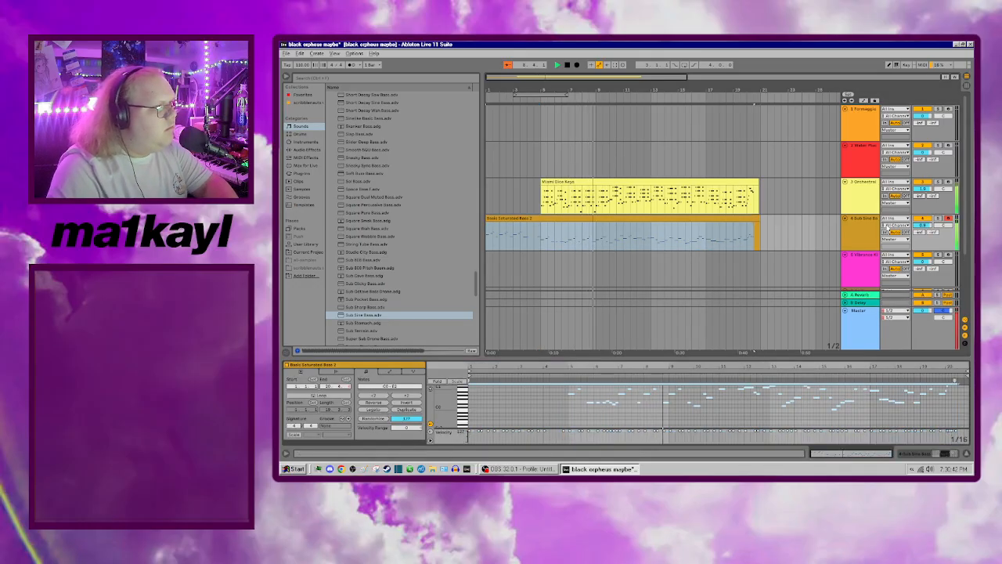
key(shift+Tab)
key(space)
Step: Load the Sub Stomach preset on track 4 and compare its two macro variations during playback, ending on the first
click(398, 323)
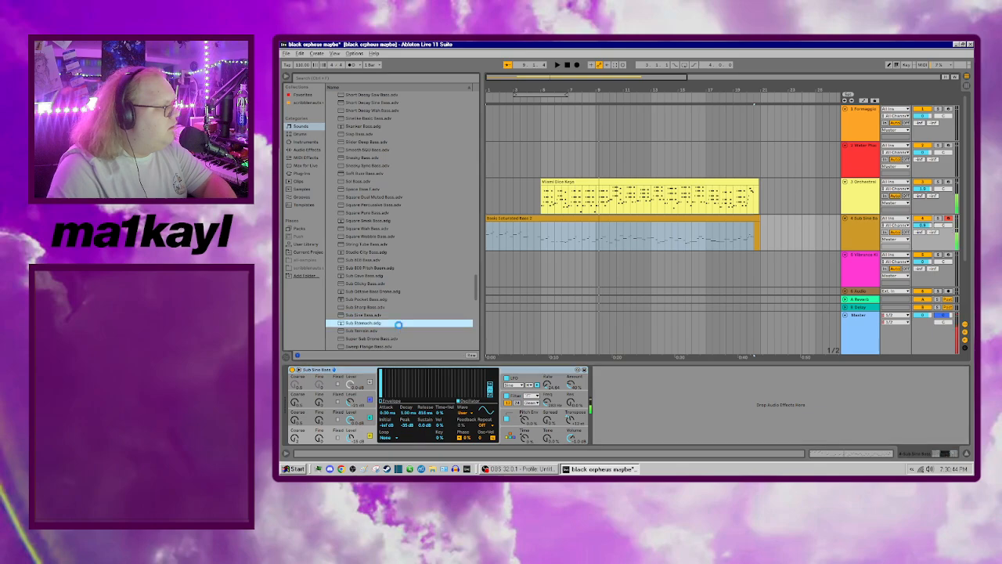
key(space)
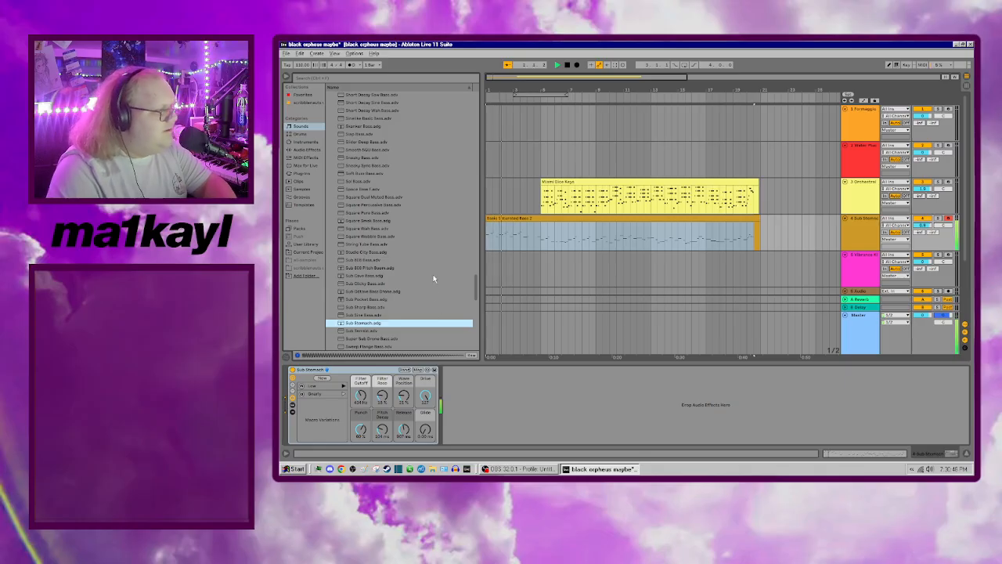
click(344, 394)
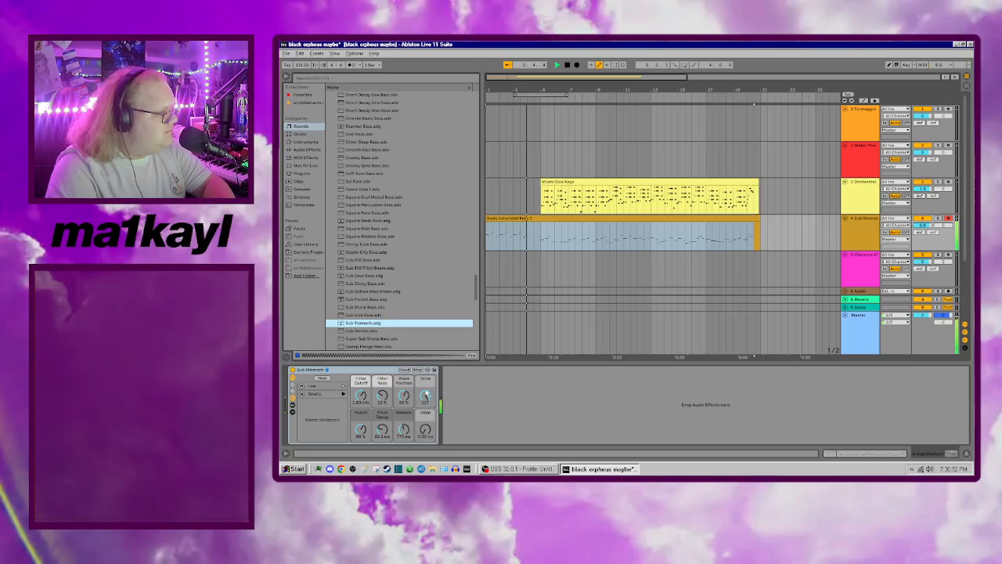
click(343, 385)
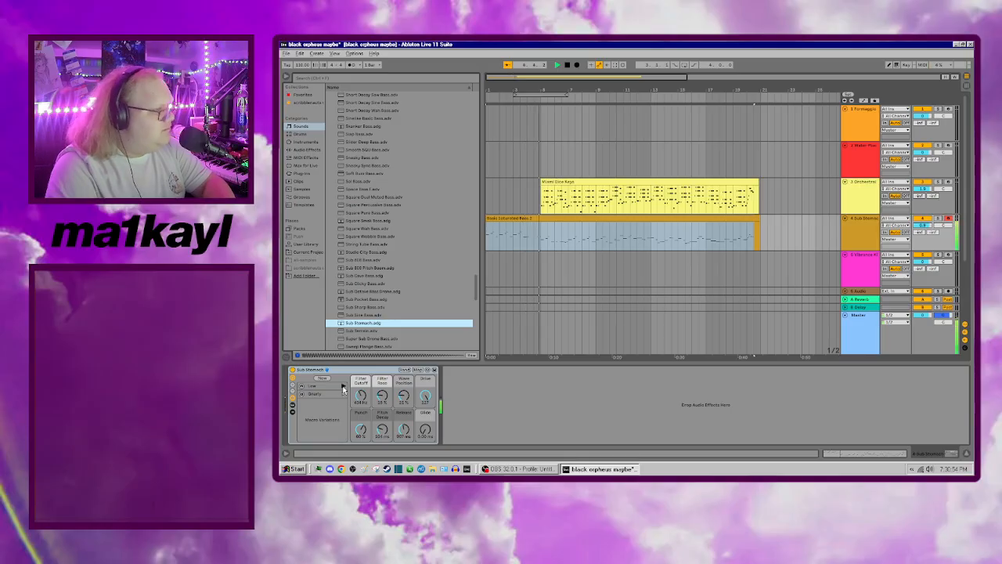
Step: Transpose the notes in track 4's bass clip from the end of bar 4 onward up one octave and play the arrangement
key(space)
double_click(587, 218)
click(538, 414)
key(ctrl+a)
scroll(520, 416, up, 3)
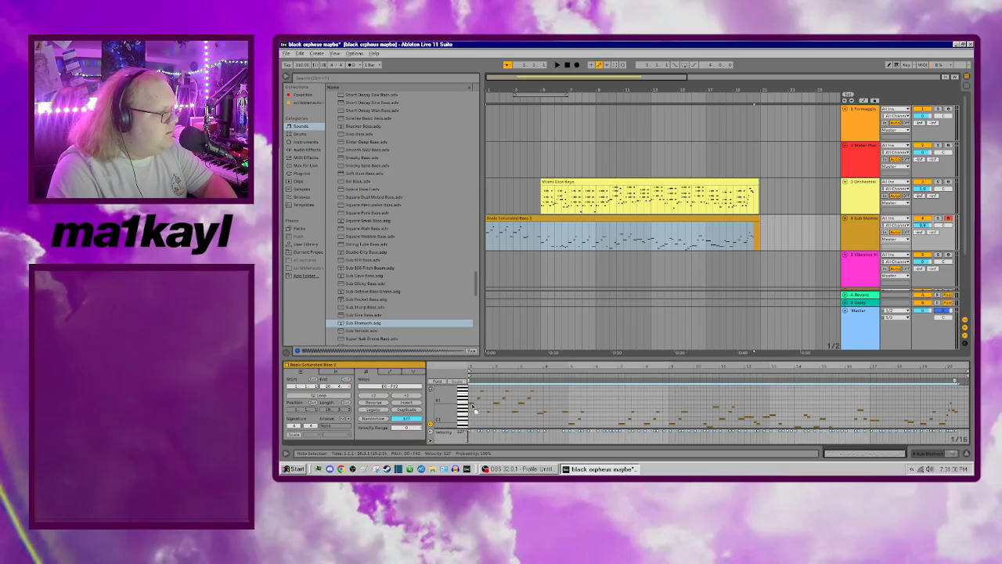
click(585, 400)
scroll(645, 406, down, 3)
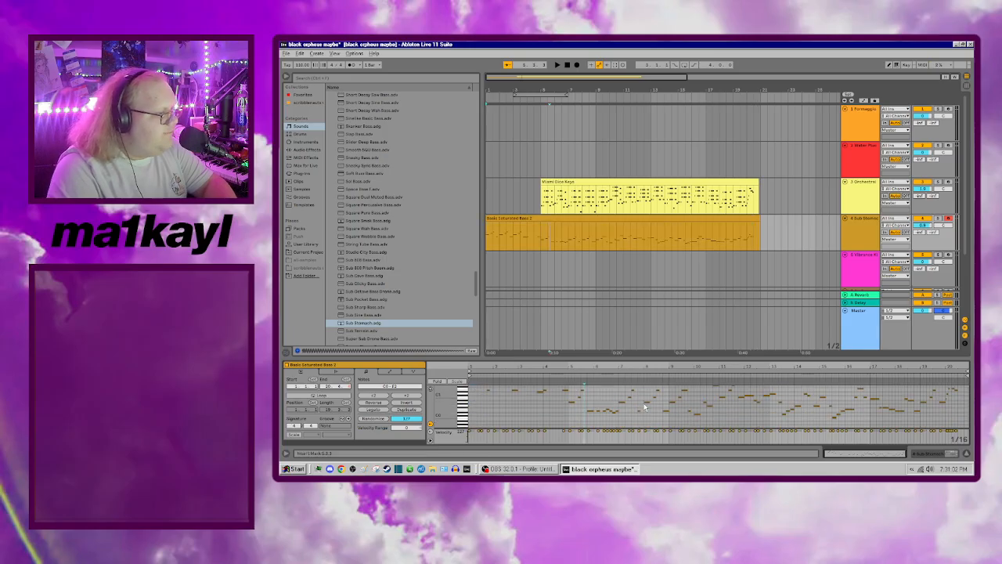
drag(954, 438, 565, 390)
scroll(566, 408, up, 2)
scroll(566, 415, up, 3)
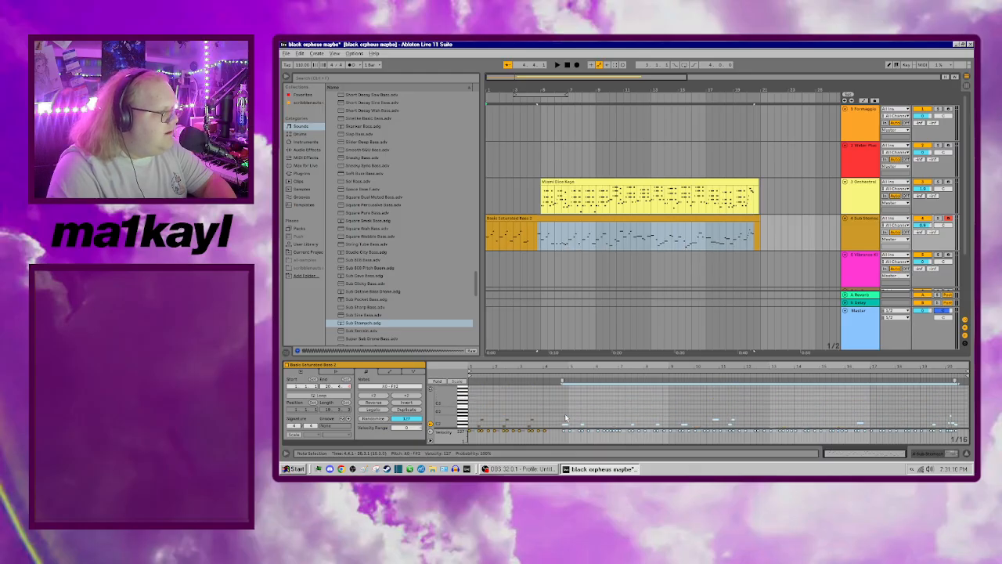
drag(565, 429, 566, 422)
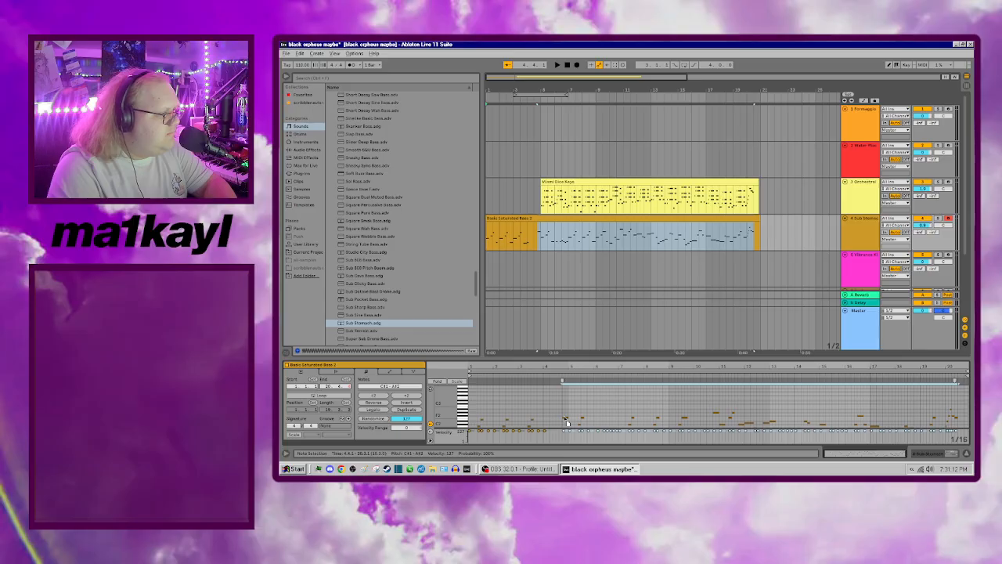
key(space)
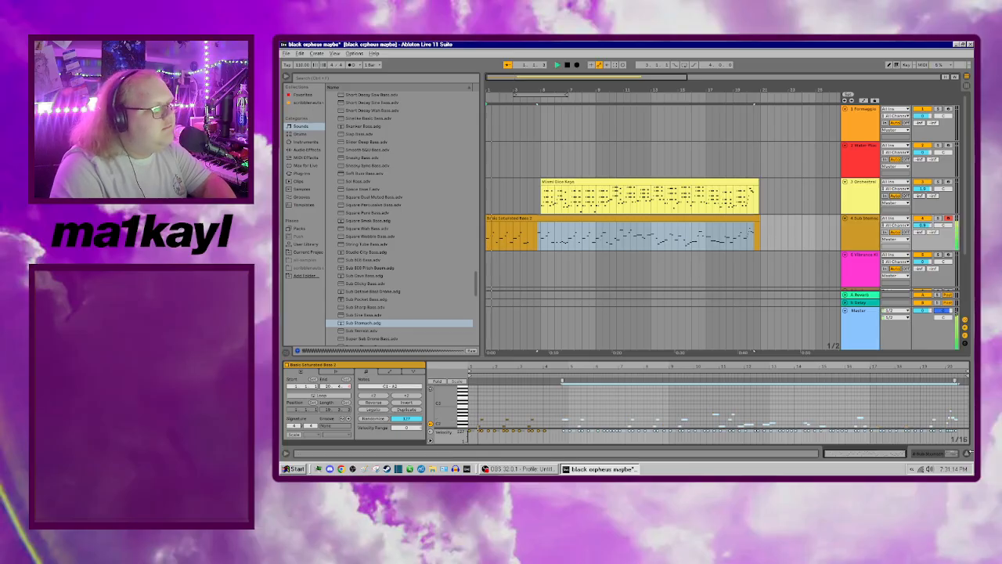
Step: Arm track 5 for recording, then replace track 4's instrument with the Sub Terrain preset and play from the start
click(949, 255)
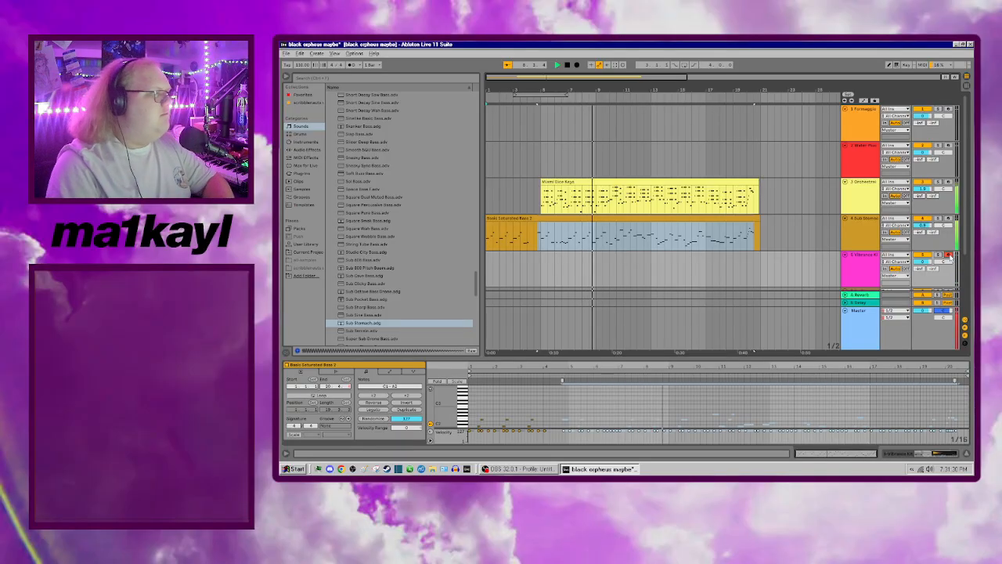
double_click(874, 241)
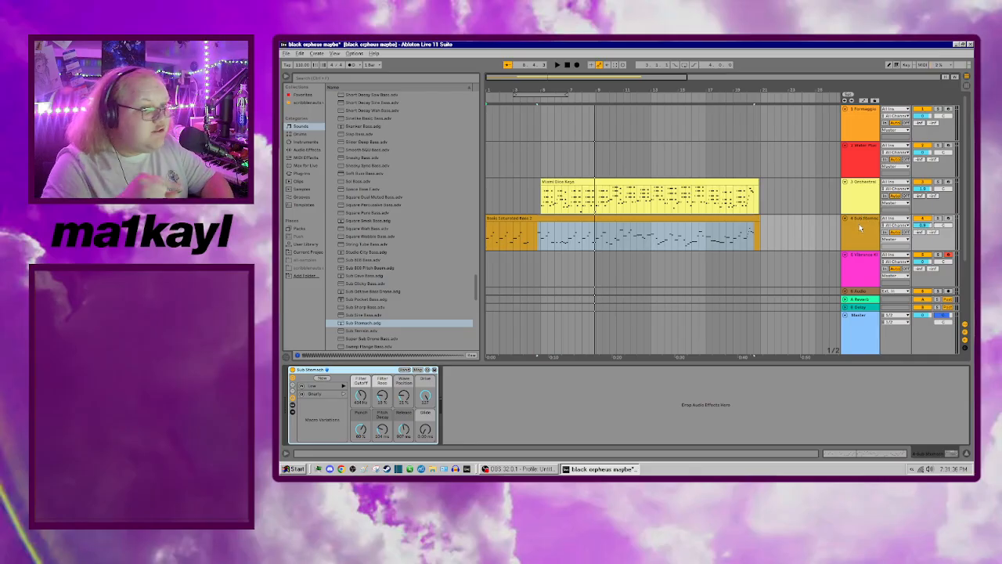
click(738, 217)
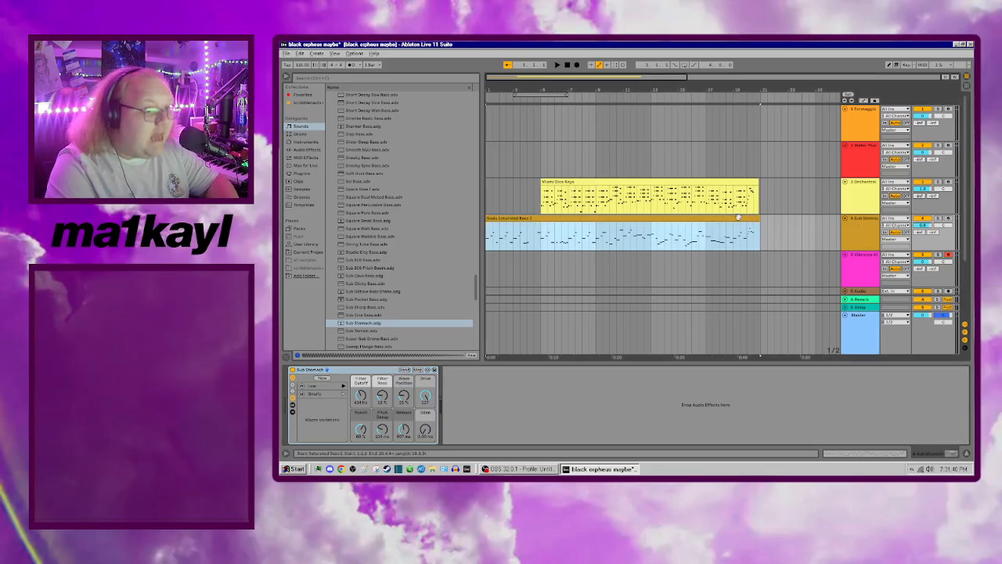
click(315, 306)
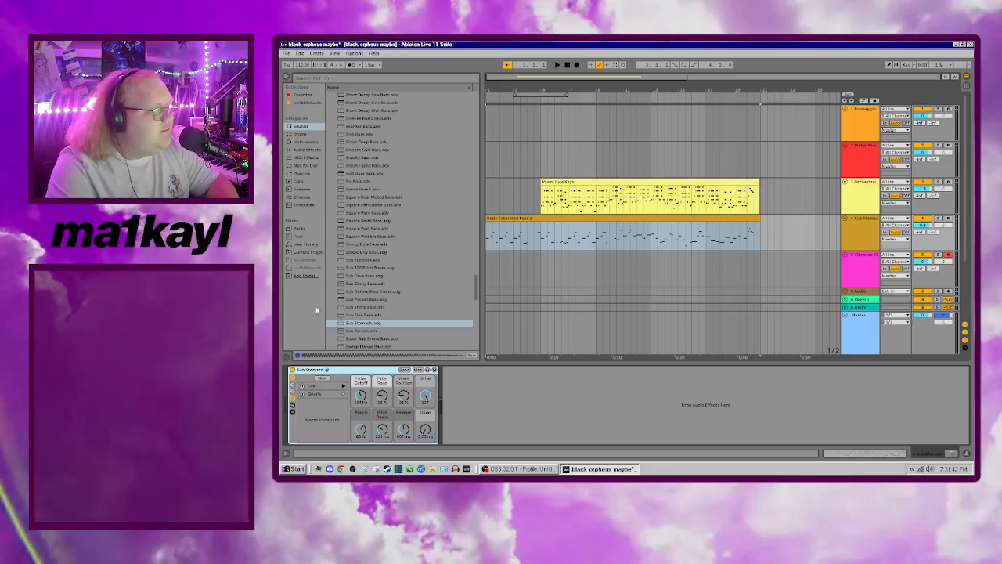
double_click(363, 331)
key(space)
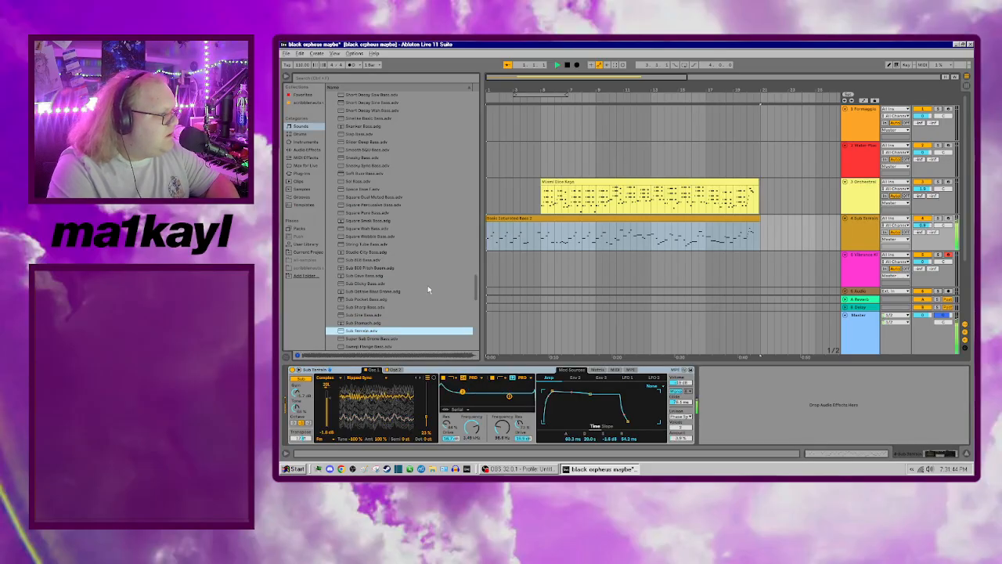
Step: Load the Super Sub Drone Bass preset on track 4, adjust its sub octave, and audition it with the arrangement
key(space)
scroll(396, 316, down, 1)
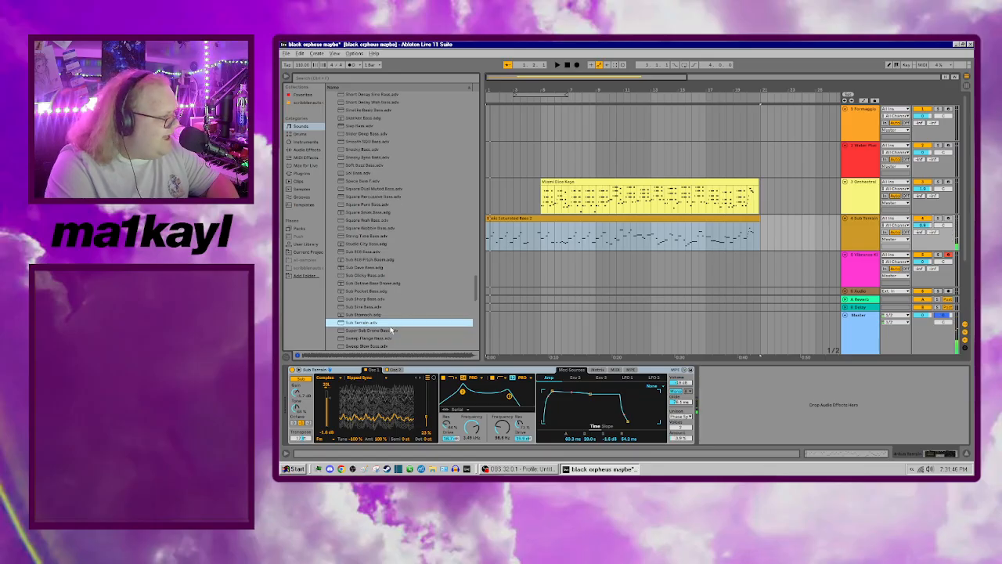
double_click(392, 330)
key(space)
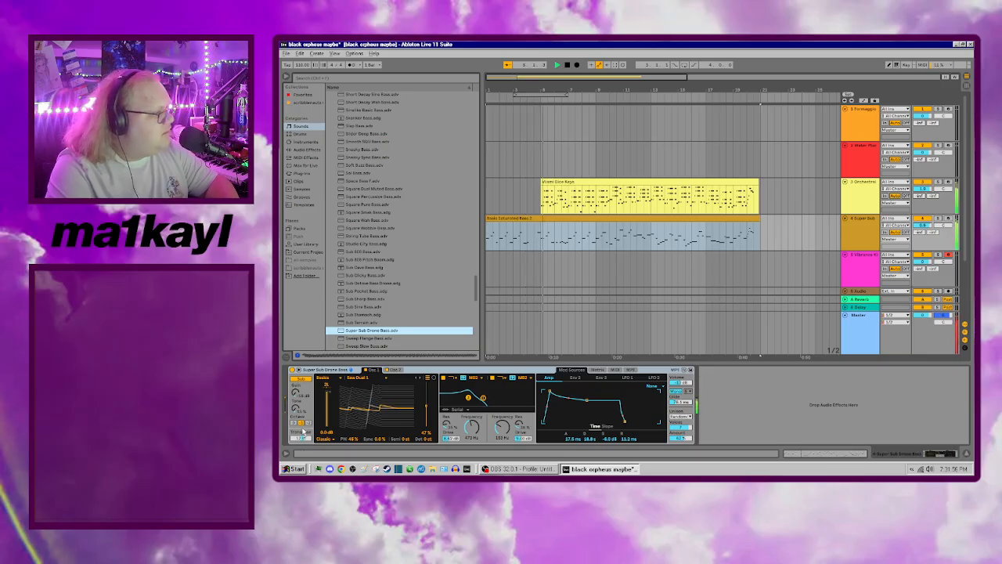
click(299, 424)
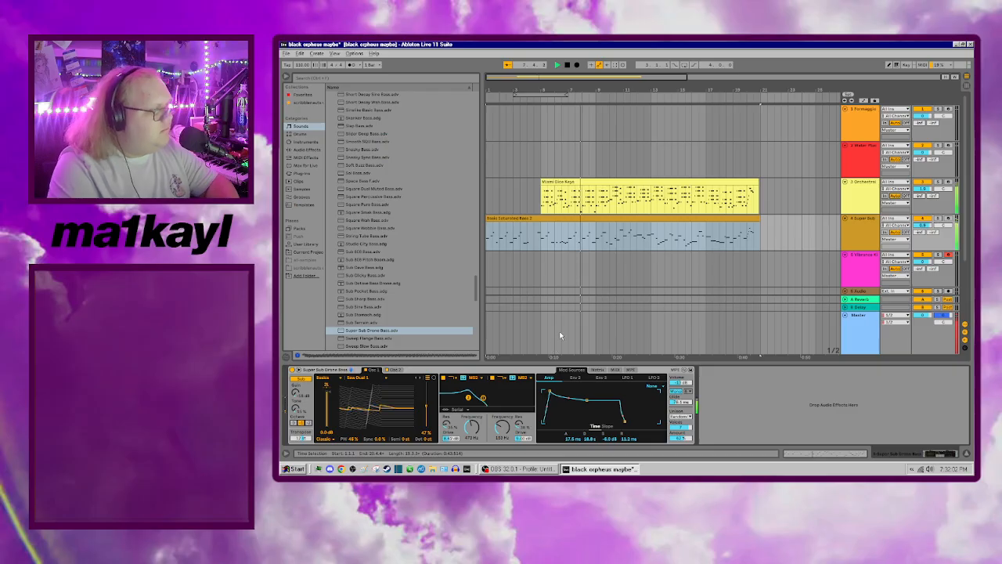
key(space)
Step: Add the Super Sub Drone Bass, Sub Stomach and Sub Sine Bass presets to Favorites
right_click(410, 331)
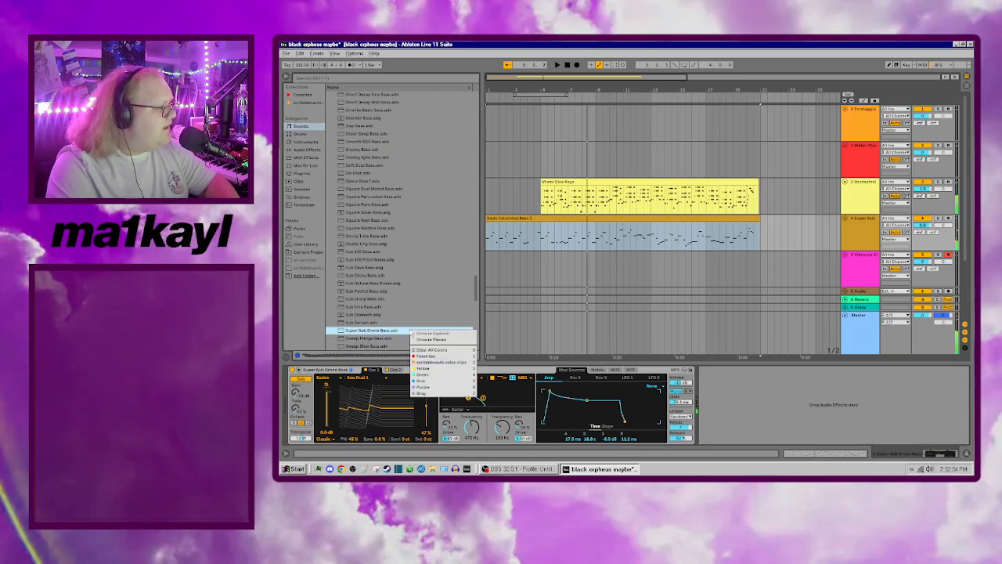
click(450, 359)
right_click(373, 316)
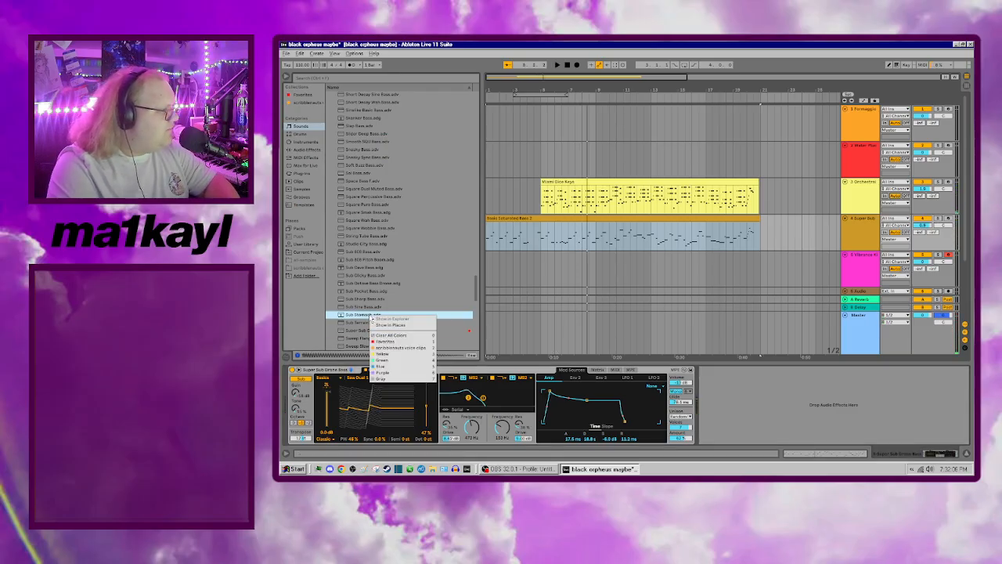
click(398, 342)
right_click(382, 308)
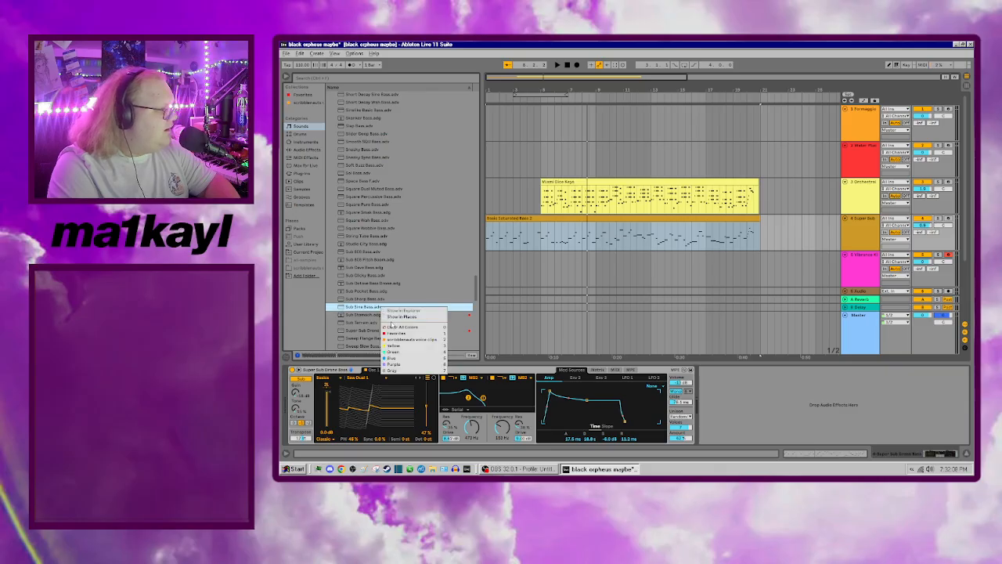
click(390, 333)
Step: Replace track 4's instrument with the Sub Stomach preset
click(400, 313)
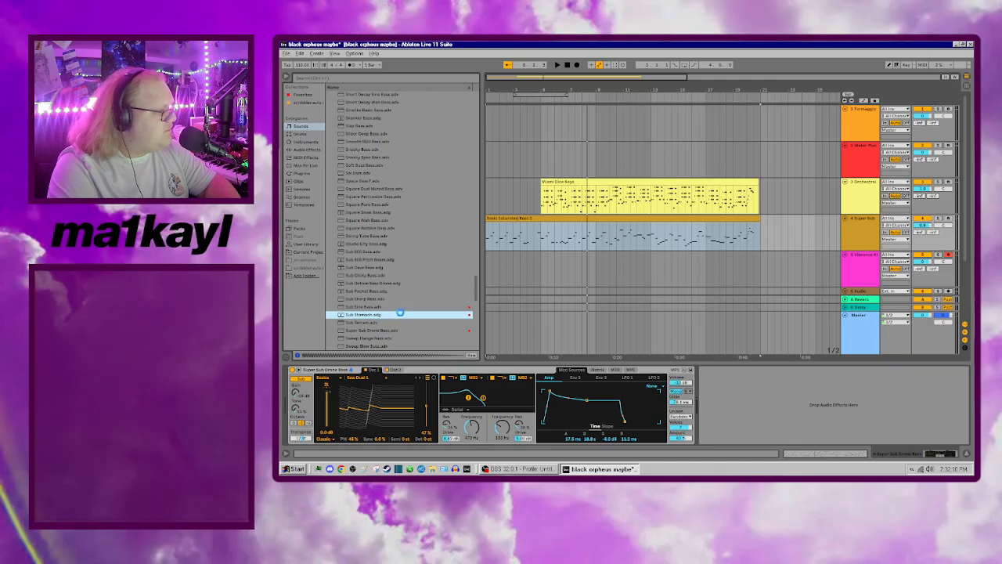
double_click(400, 313)
key(space)
Step: Insert a new MIDI track below track 3 and copy the Sub Stomach track's bass clip onto it at bar 1
click(879, 197)
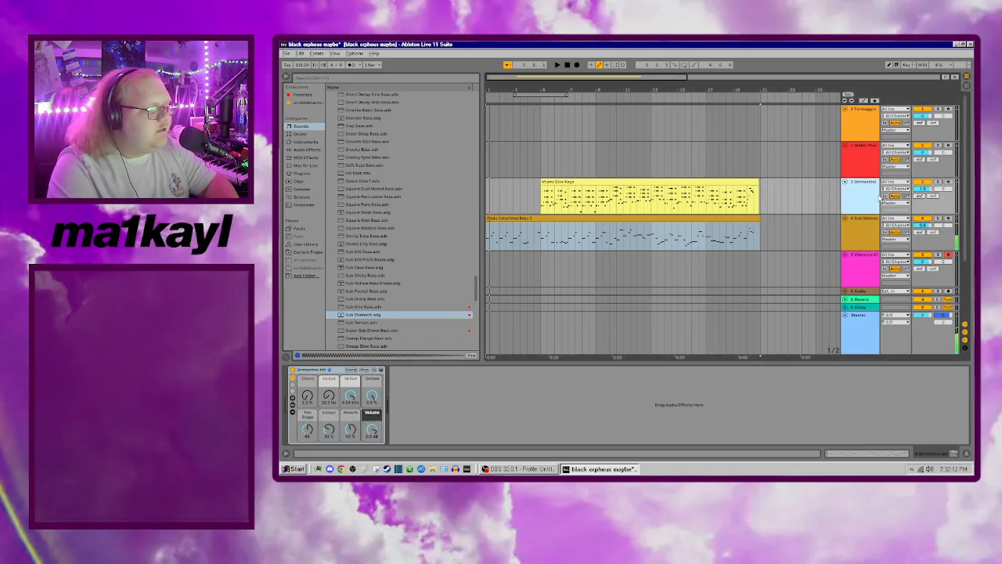
key(ctrl+shift+t)
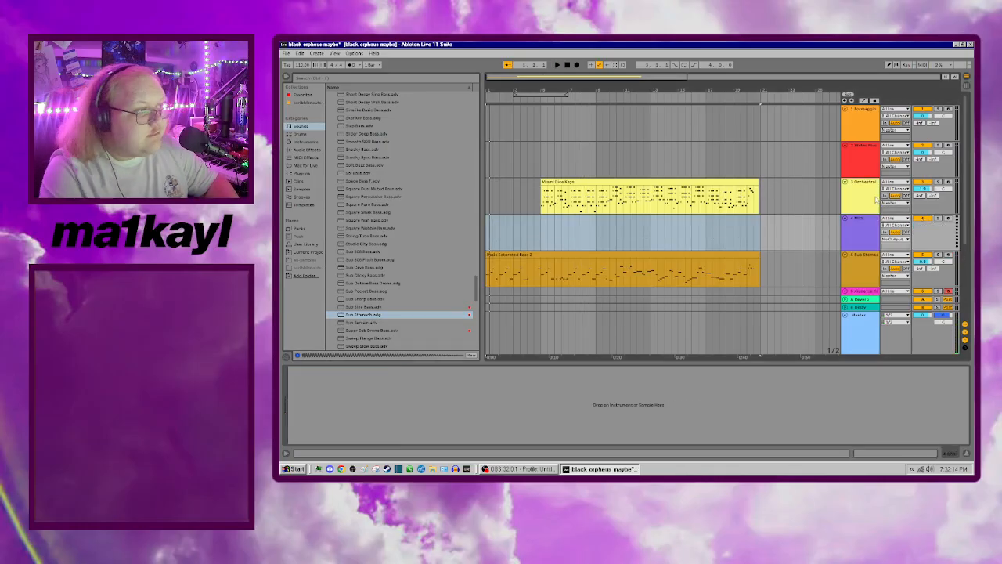
click(711, 252)
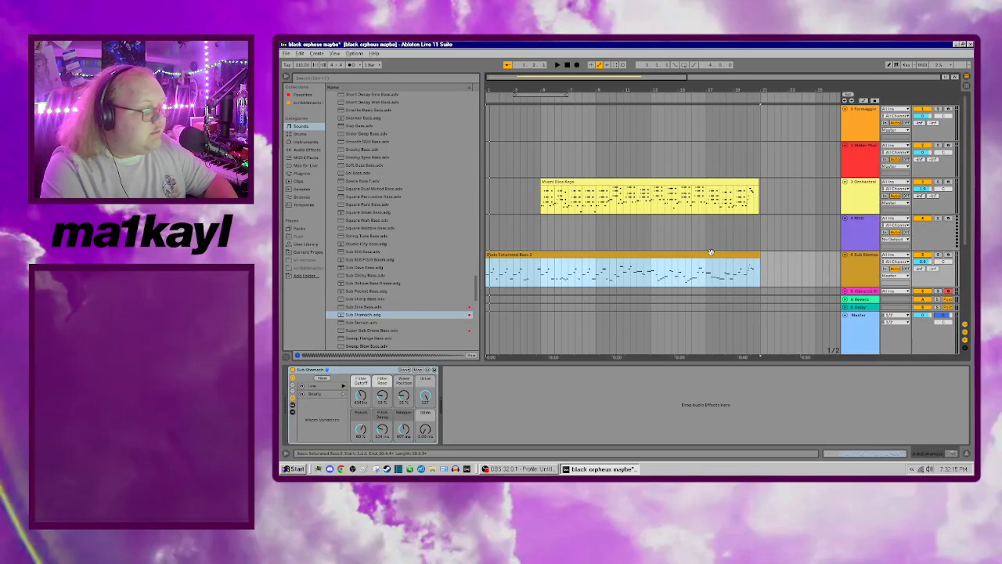
click(486, 229)
key(ctrl+v)
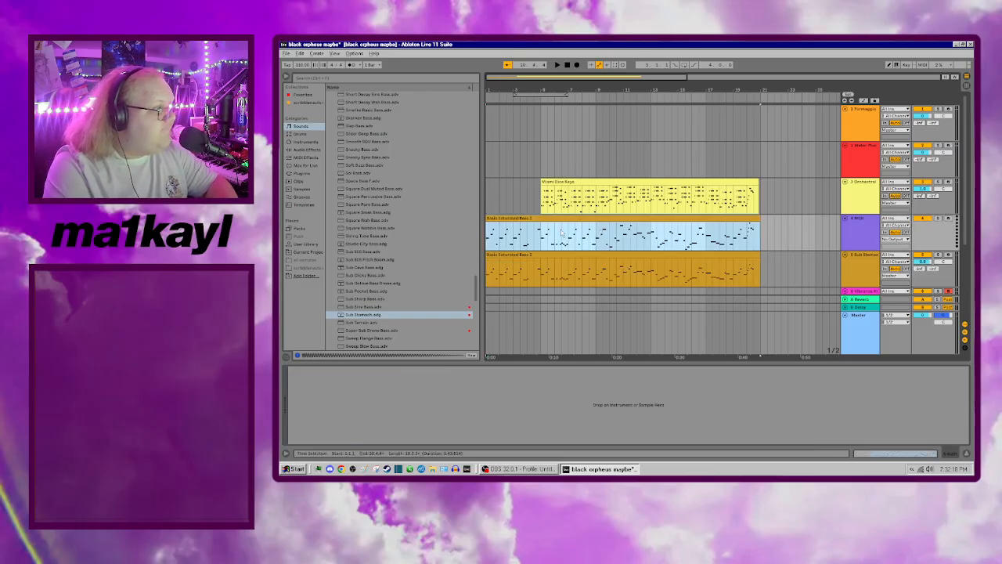
Step: Recolour the copied bass clip on the new track 4 to the light purple that matches its track
right_click(715, 219)
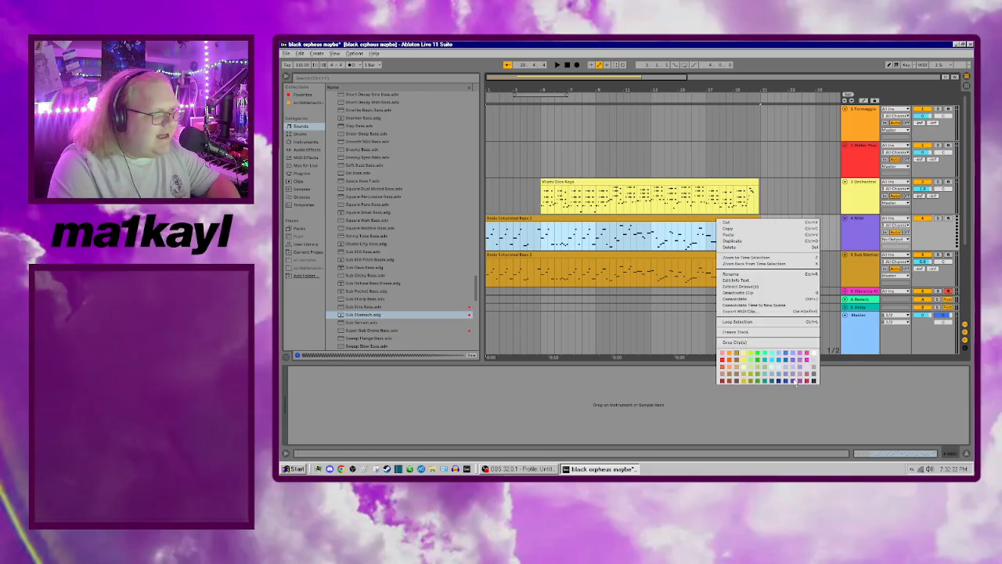
click(795, 382)
click(822, 266)
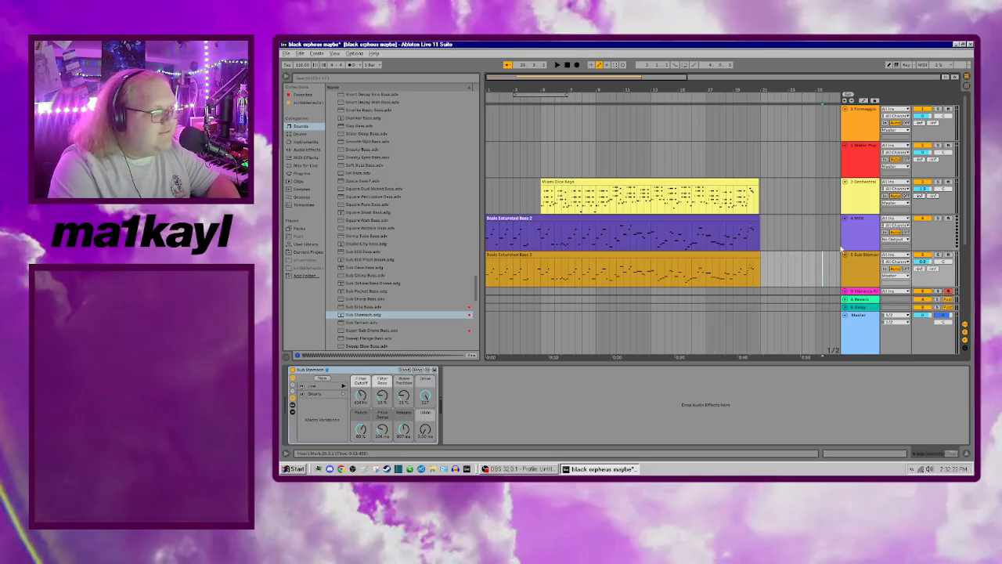
right_click(725, 218)
click(803, 359)
click(815, 228)
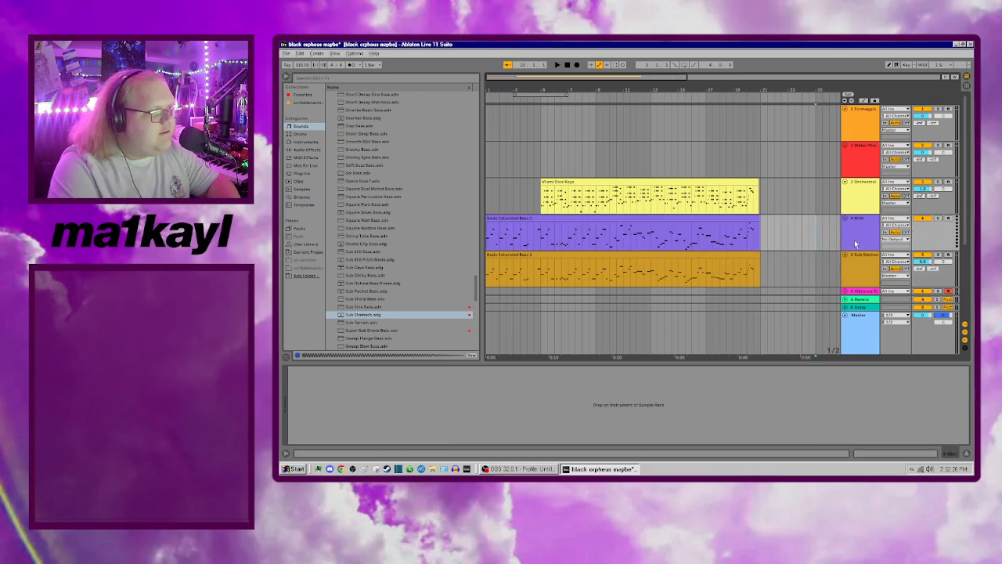
Step: Arm the new track 4 for recording and load the String Tube Bass preset on it
click(868, 238)
click(949, 219)
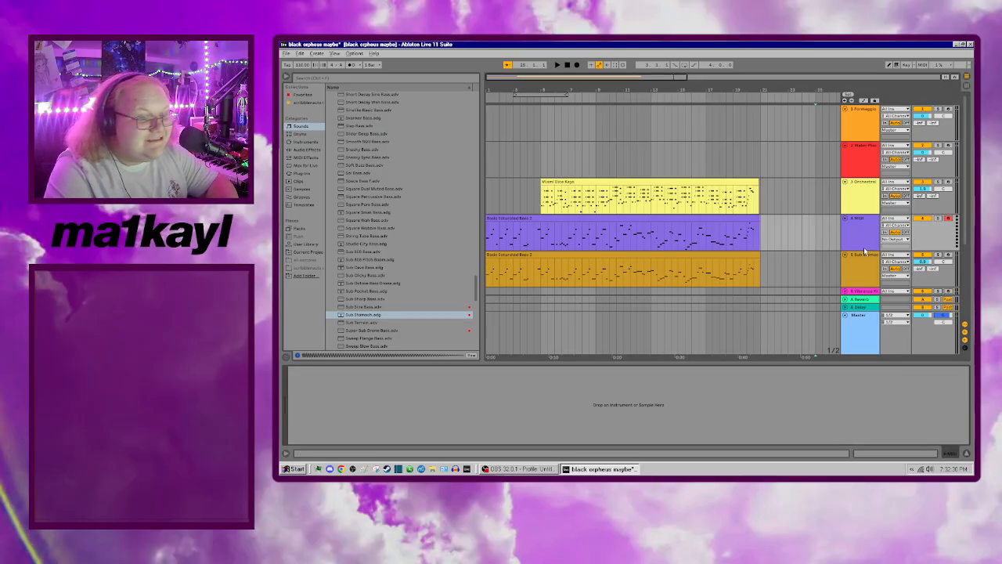
double_click(389, 236)
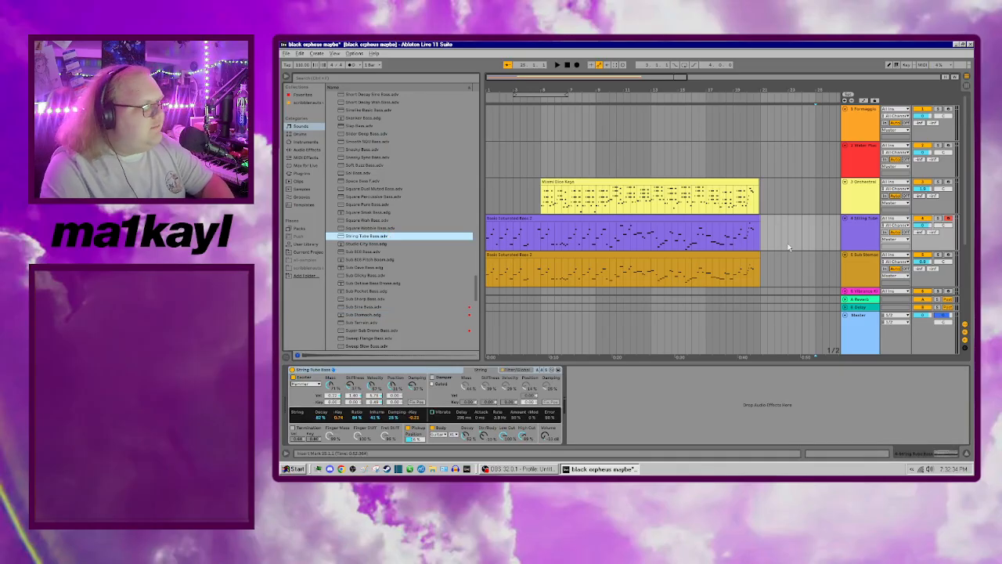
Step: Play the arrangement from the start with track 4 soloed to hear its new bass sound
key(space)
key(space)
click(566, 67)
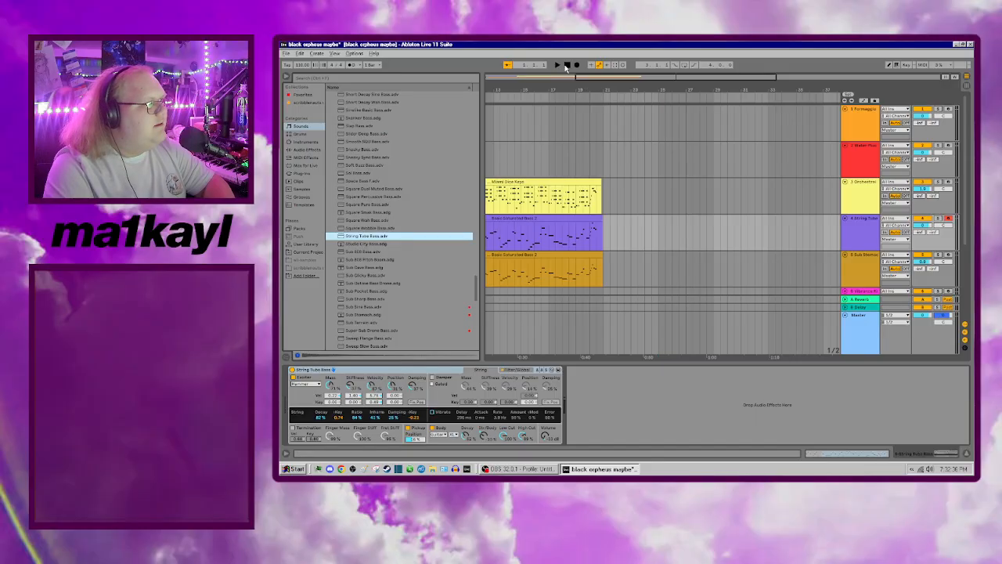
key(space)
click(940, 219)
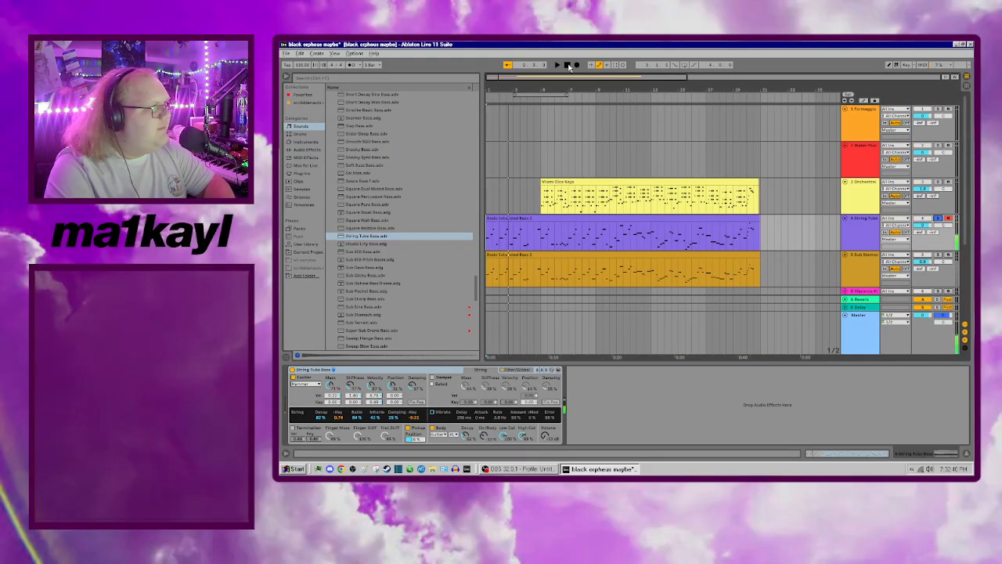
Step: Audition Square Wobble Bass, Space Bass F and Square Dual Muted Bass on track 4, settle on Square Pure Bass, and unsolo the track
double_click(360, 227)
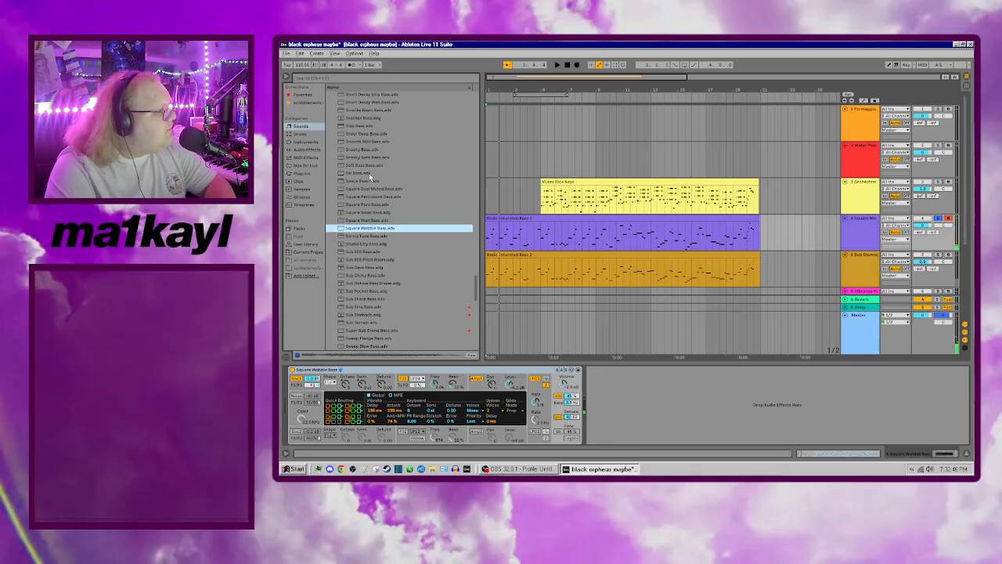
double_click(358, 182)
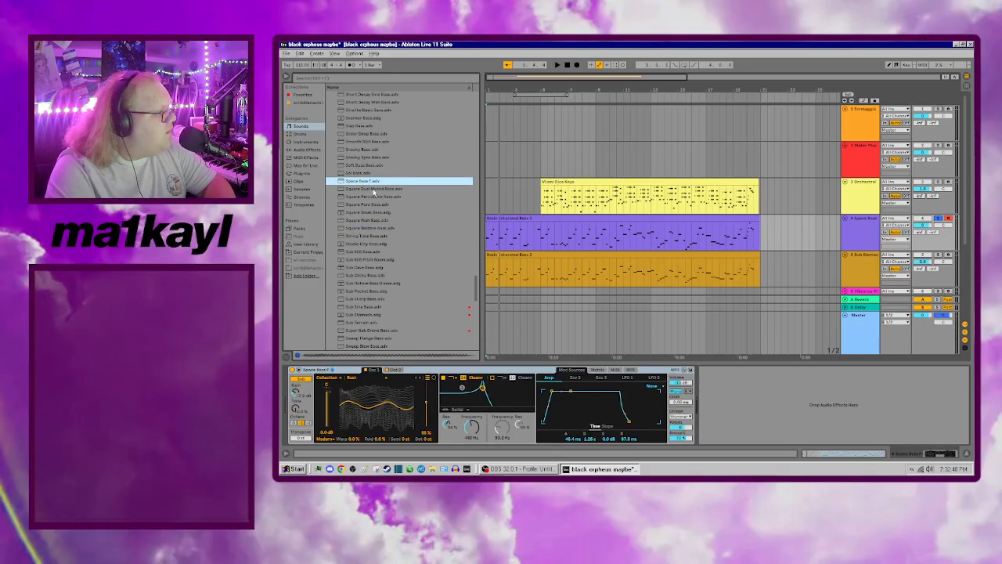
click(381, 190)
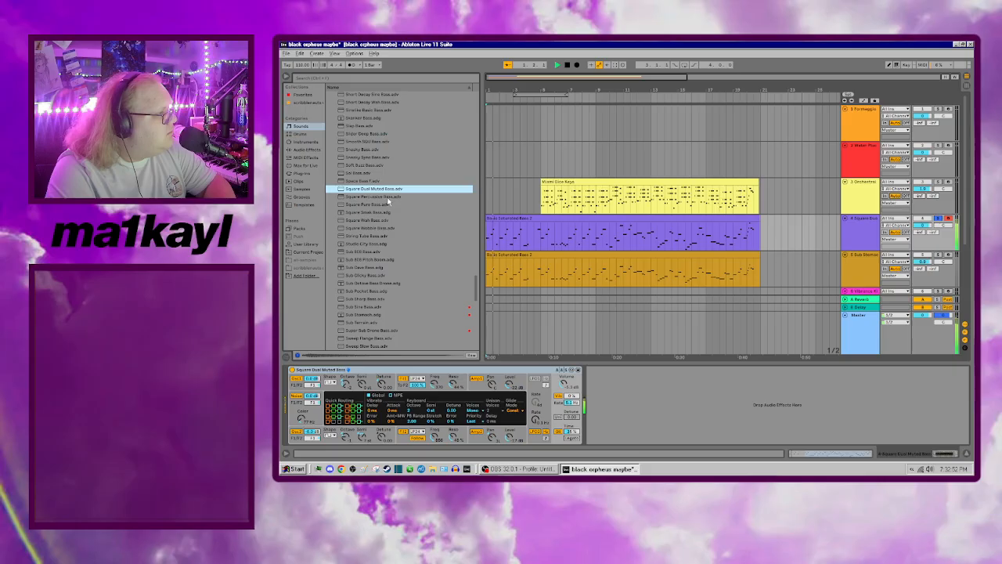
double_click(385, 203)
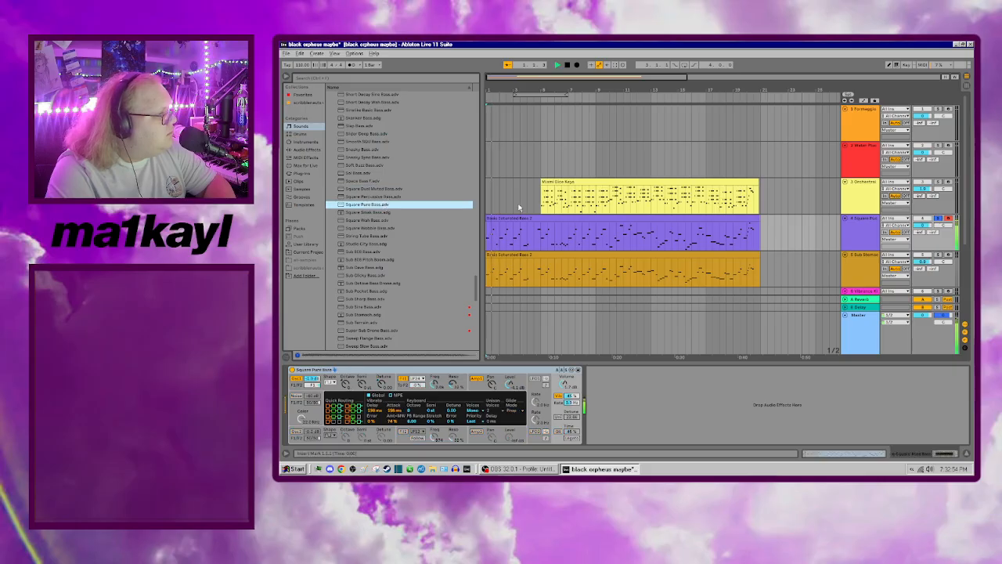
click(938, 219)
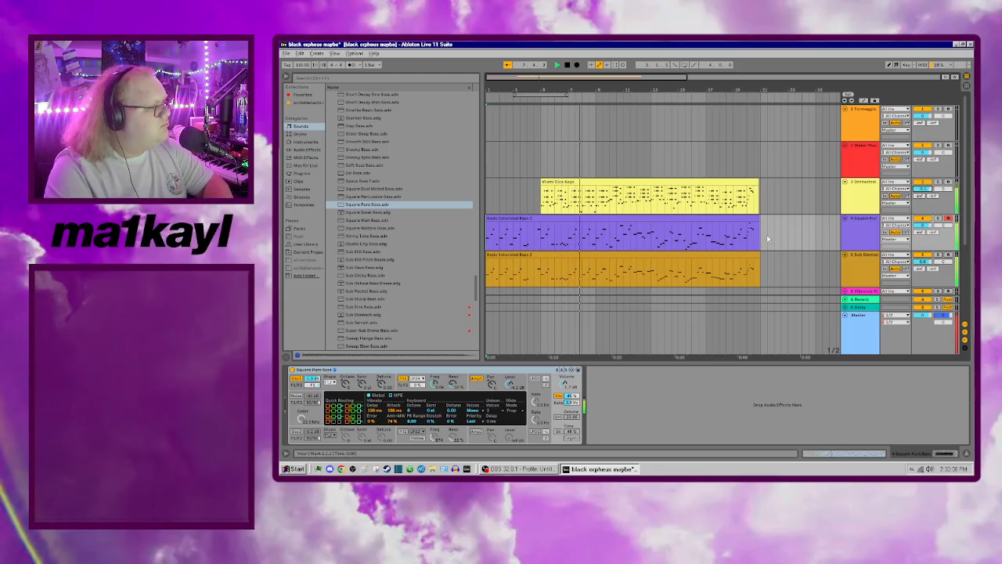
key(space)
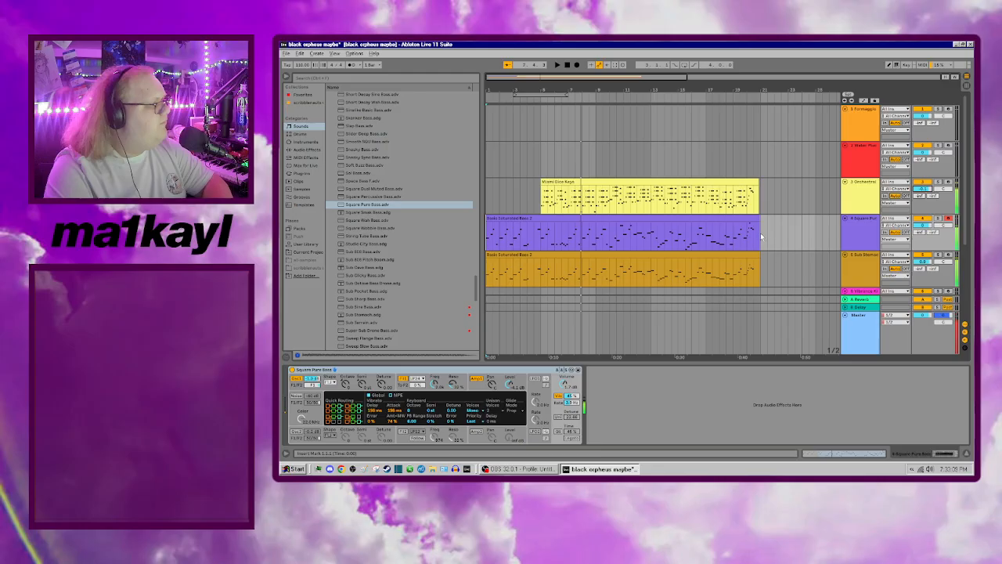
Step: Solo track 3, play from the start of its keys clip, and set the instrument's Reverb to 0%
click(860, 198)
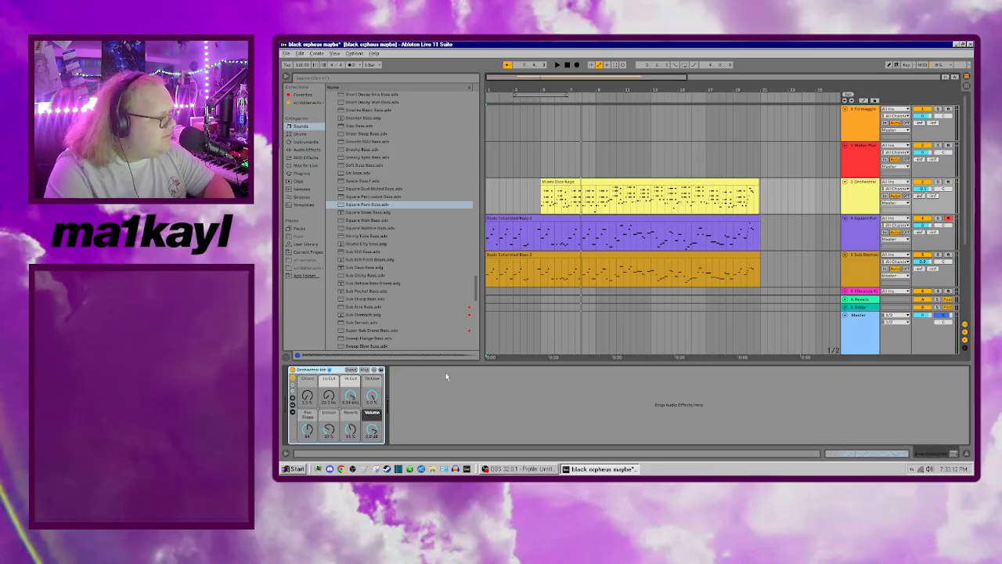
drag(350, 429, 351, 477)
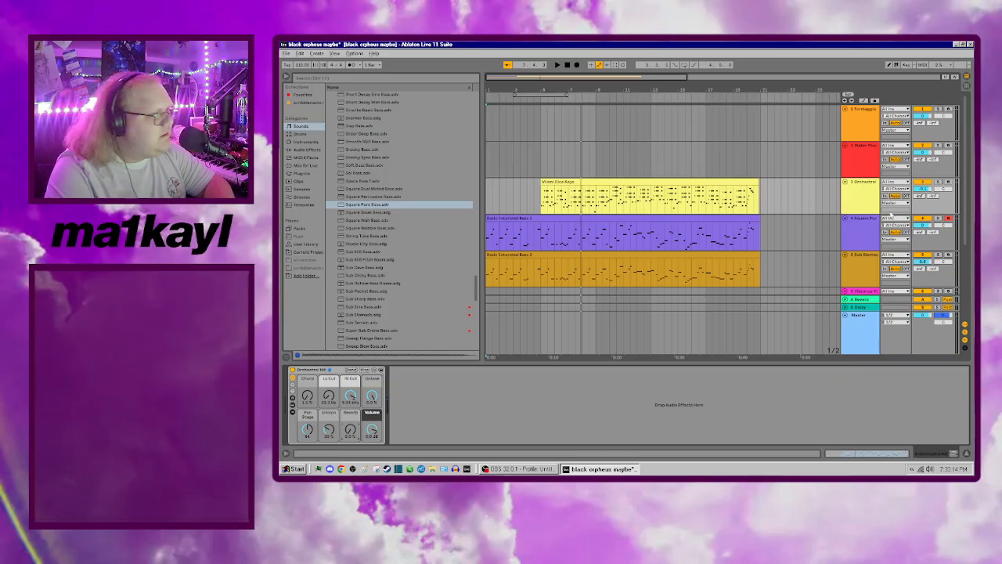
click(937, 184)
key(space)
key(space)
click(540, 200)
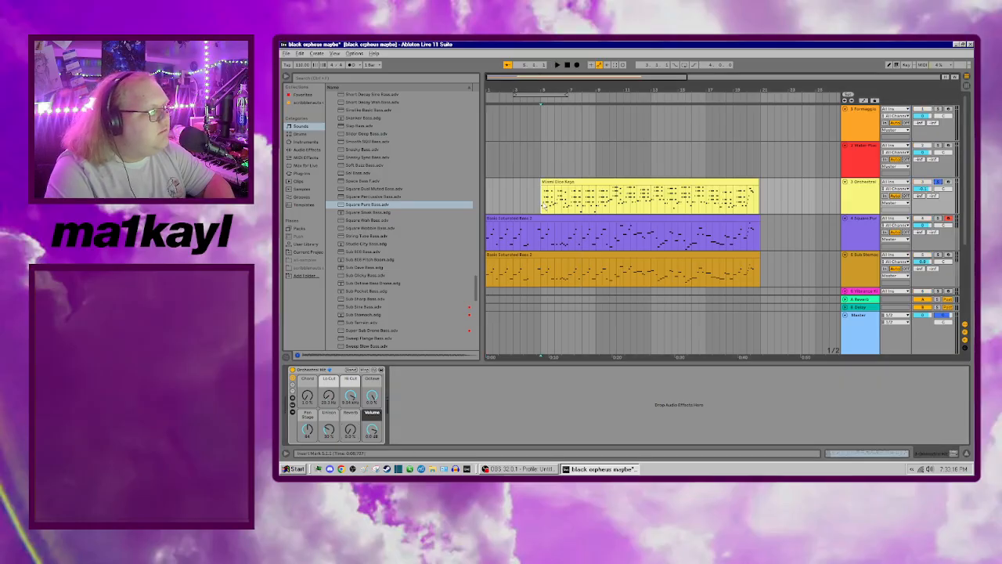
key(space)
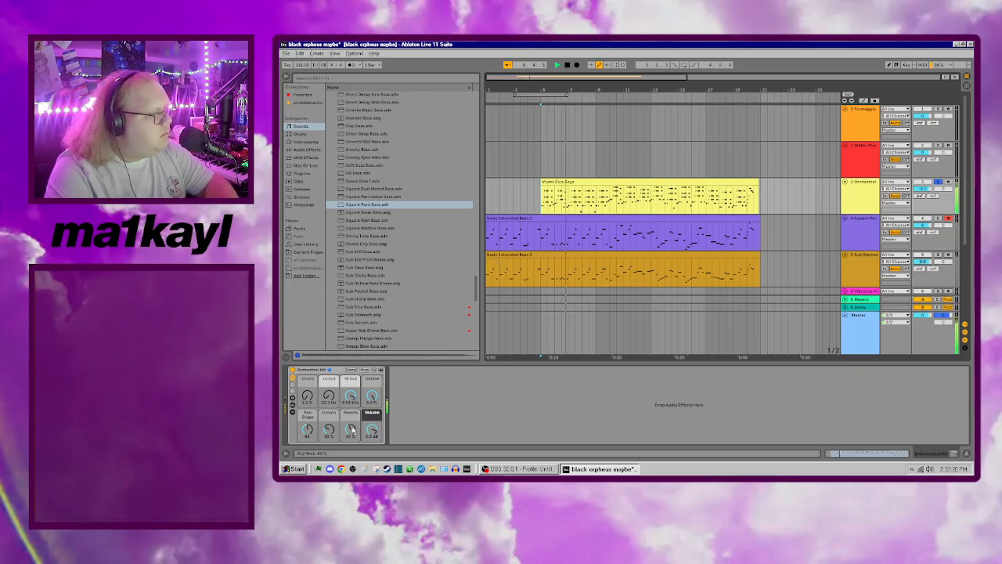
drag(352, 430, 351, 429)
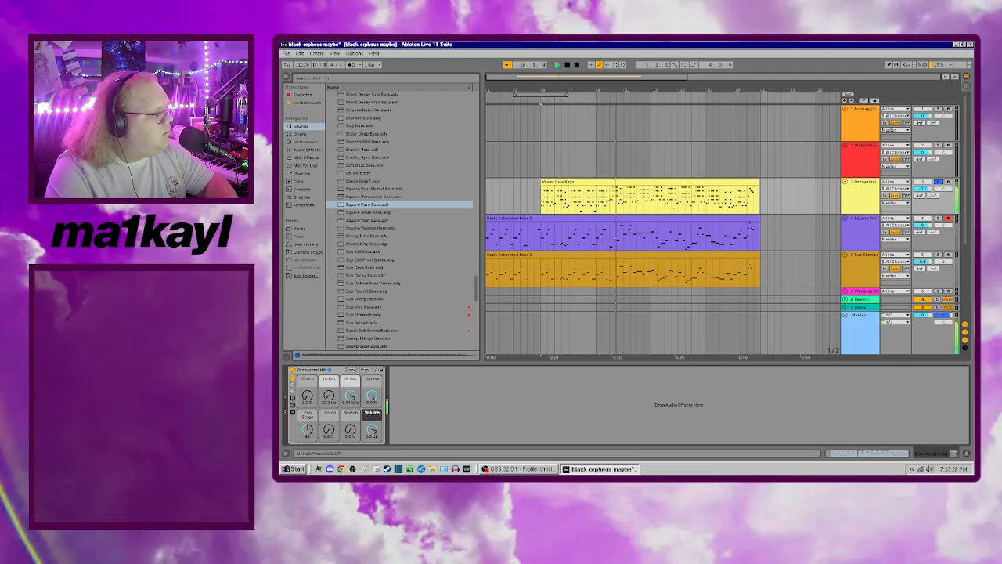
Step: Set the Unison amount on track 3's instrument to 0% and try different Hi Cut and Lo Cut settings
drag(330, 431, 329, 375)
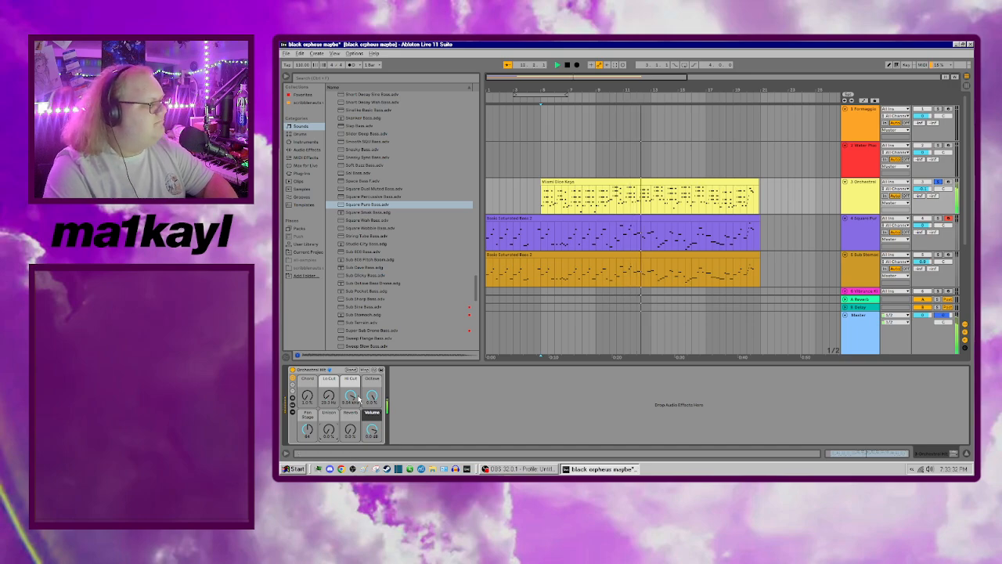
drag(358, 399, 358, 360)
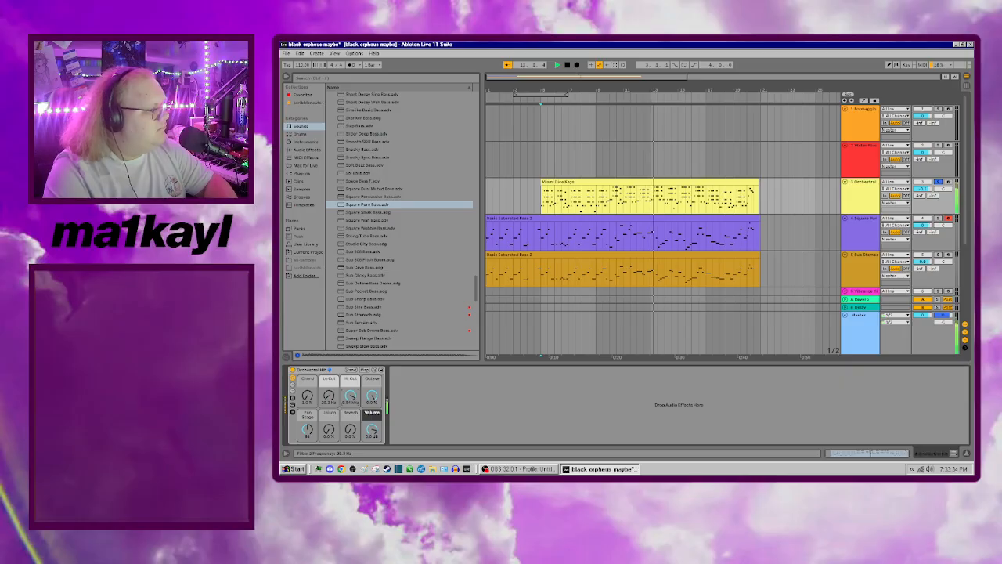
drag(329, 397, 328, 394)
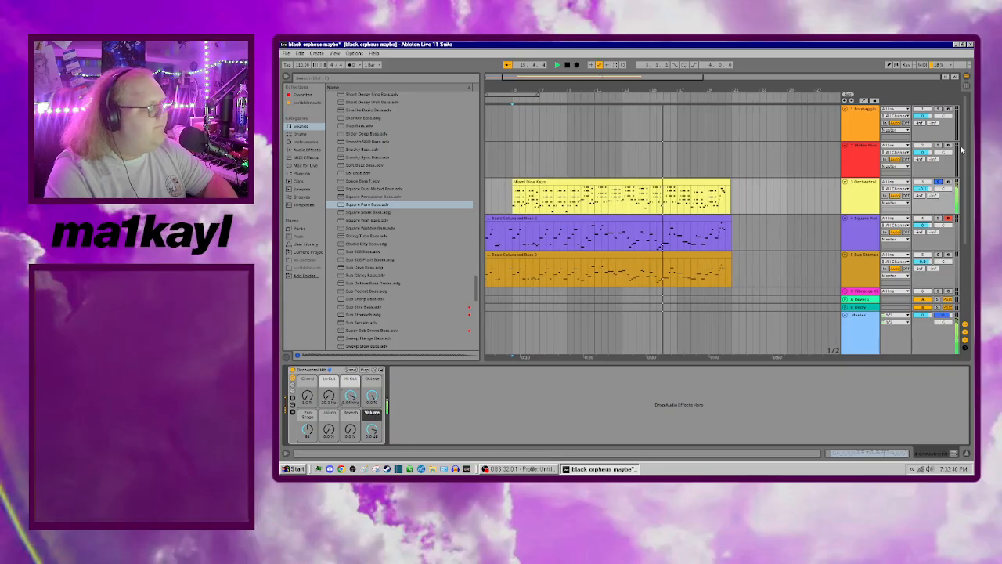
Step: Unsolo track 3, play the full arrangement from the keys clip's start, and open track 4's bass clip
click(938, 182)
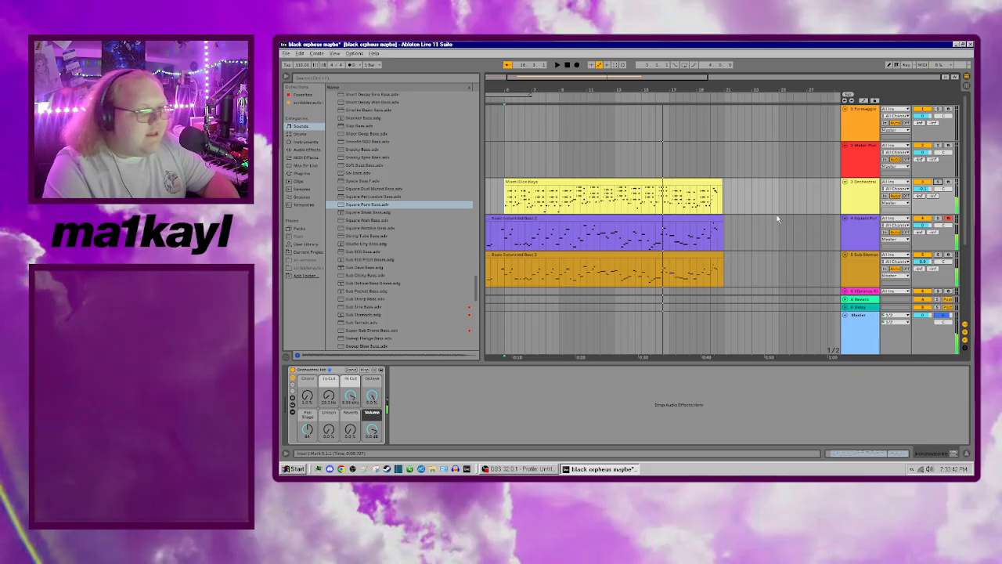
key(space)
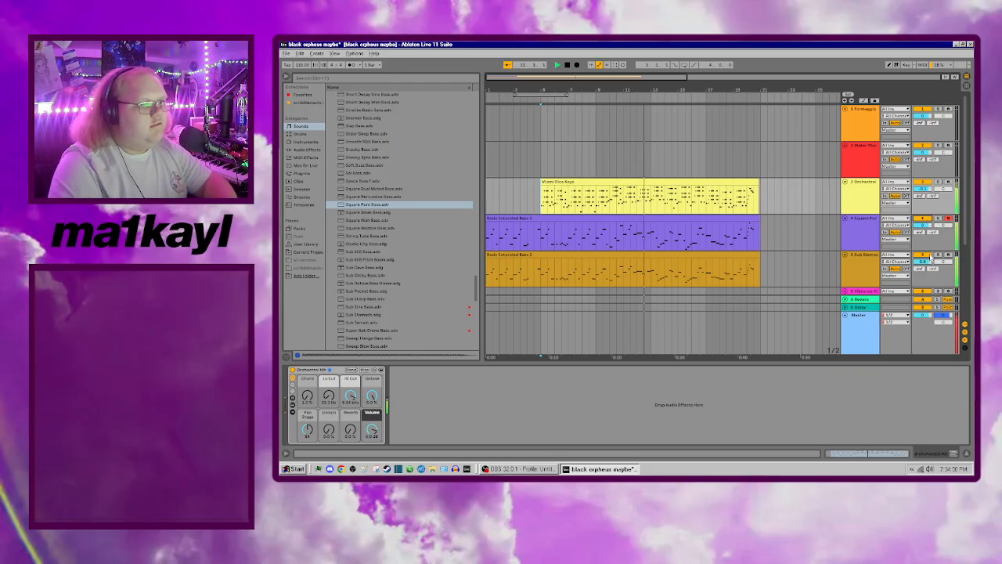
click(704, 220)
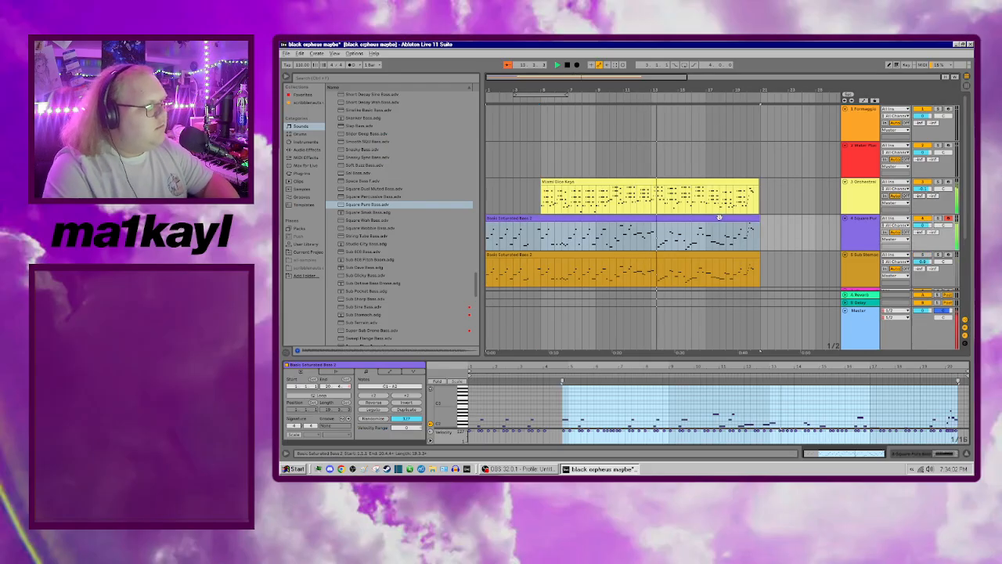
Step: Transpose all notes in track 4's bass clip down one octave
click(653, 401)
key(ctrl+a)
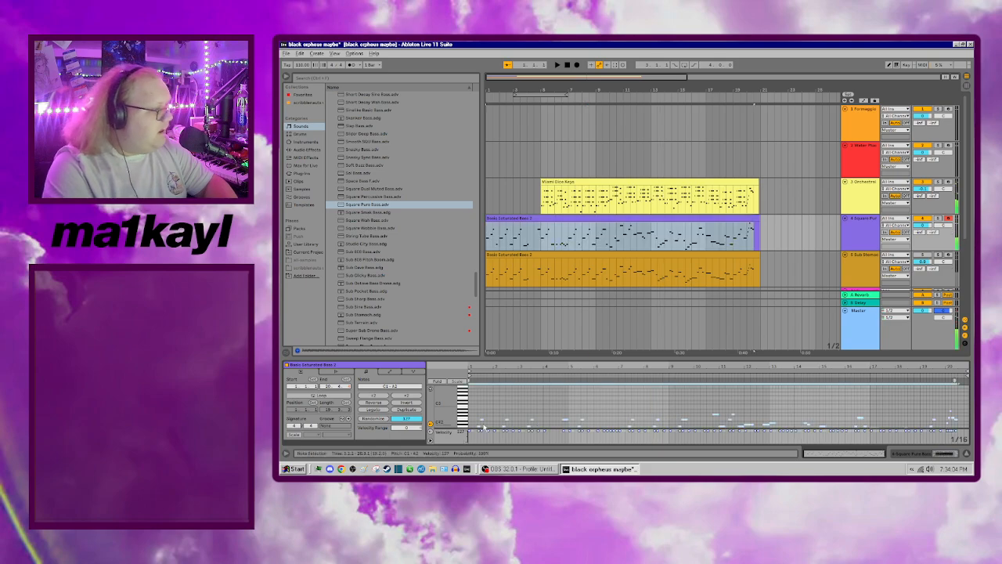
scroll(667, 412, down, 3)
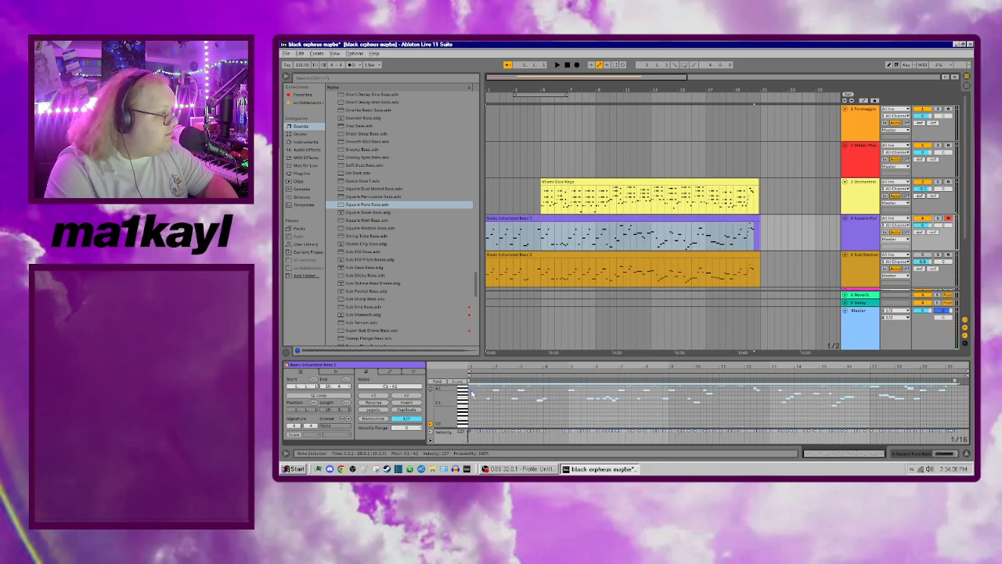
drag(471, 394, 474, 416)
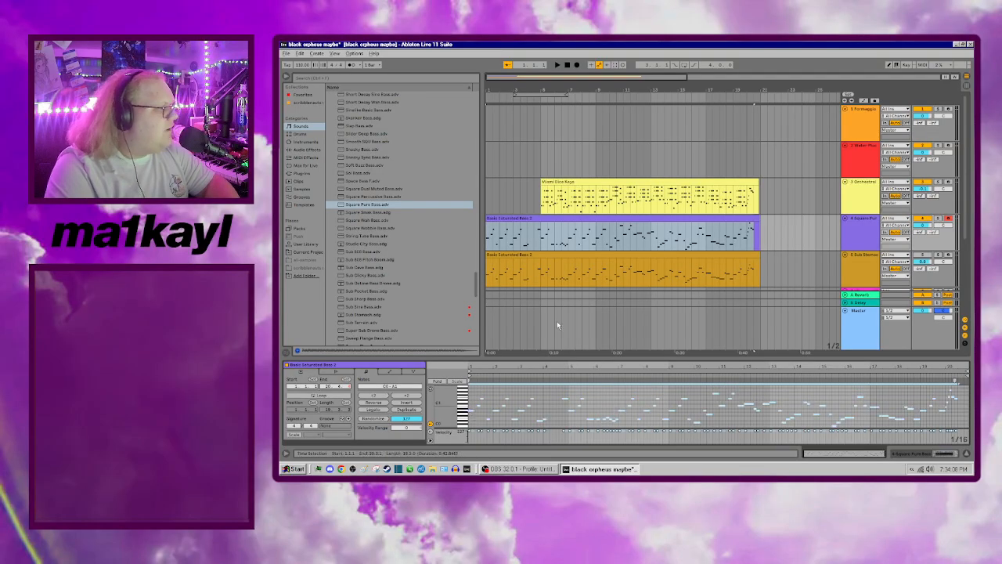
Step: Play the arrangement from the start, arm track 1 to play along, and stop playback
key(space)
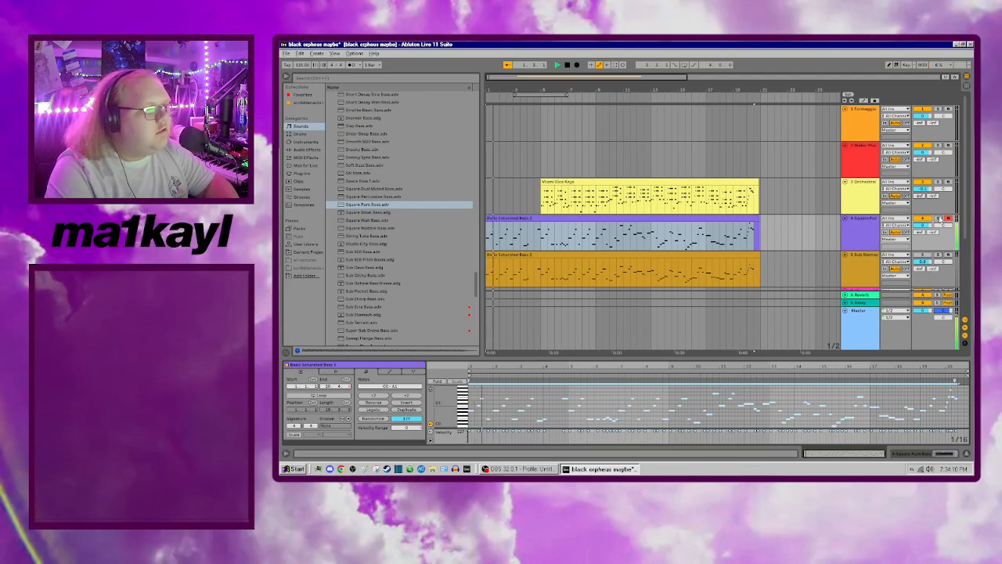
click(948, 109)
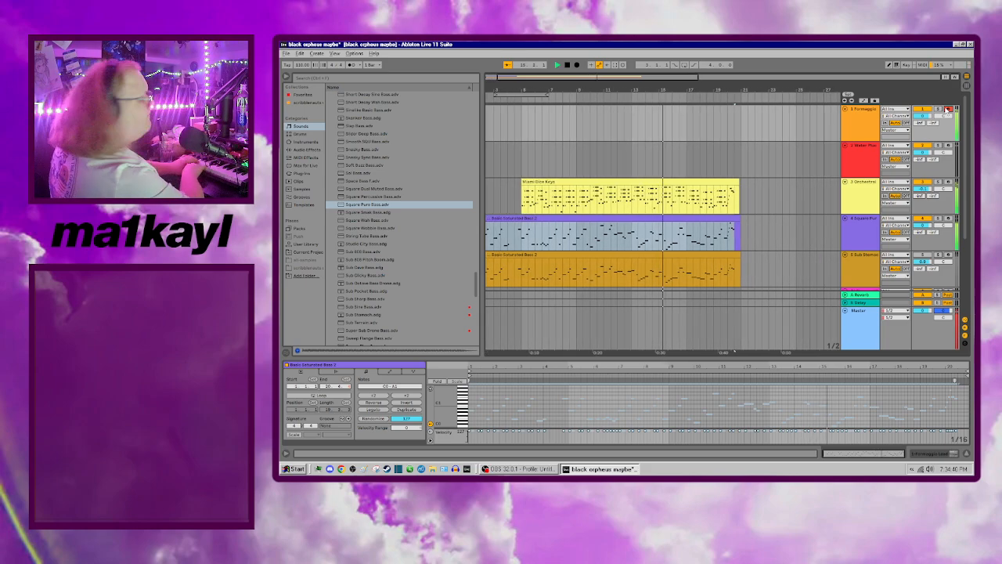
key(space)
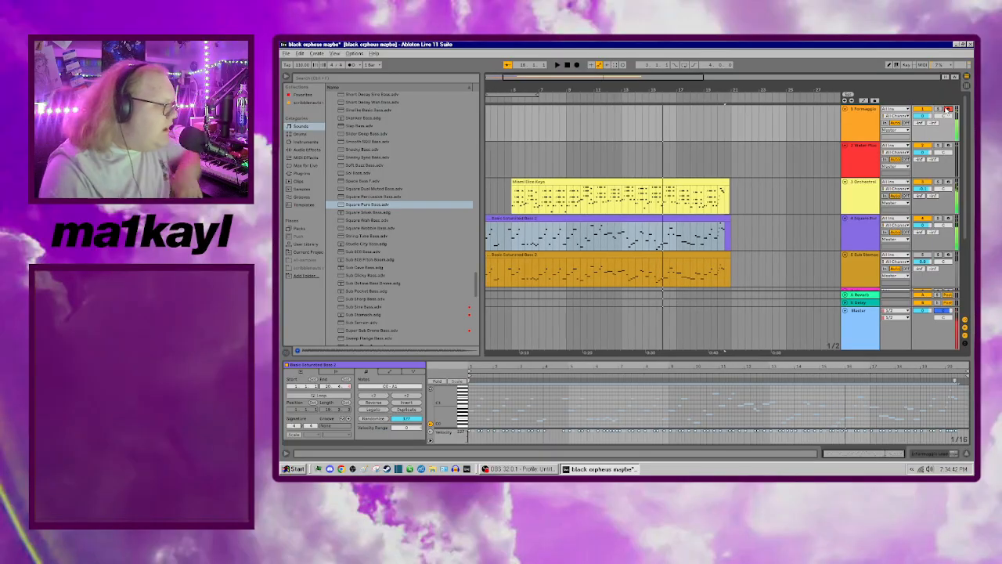
Step: Load Synth Bass 1 from the User Library's scribblenauts sampler imports onto track 4 and play the arrangement
click(859, 231)
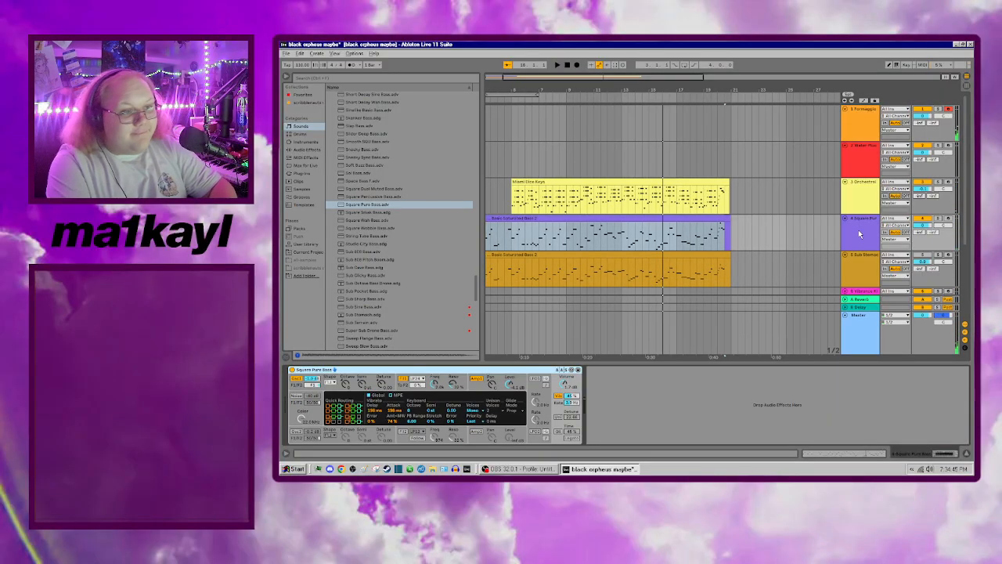
click(309, 245)
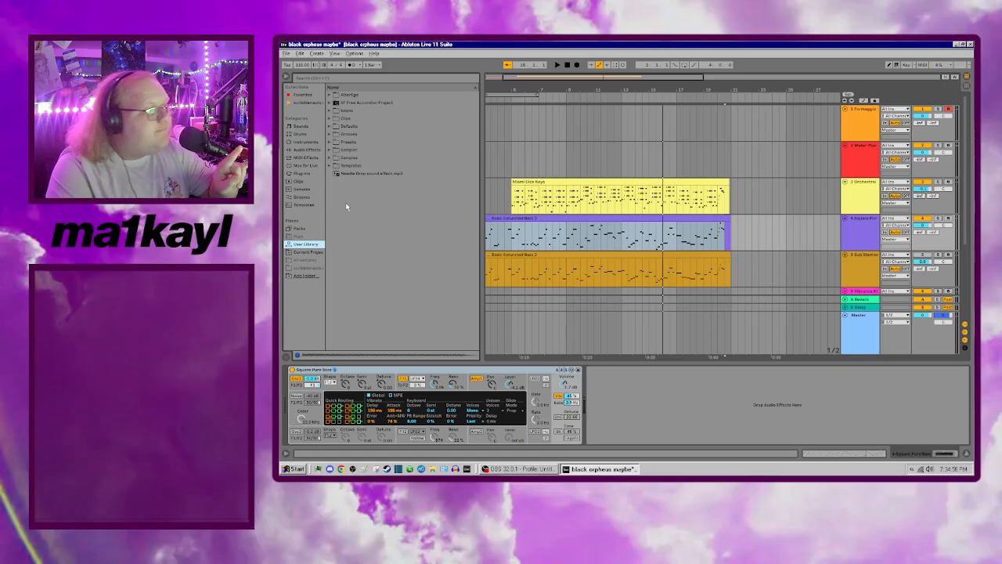
click(330, 149)
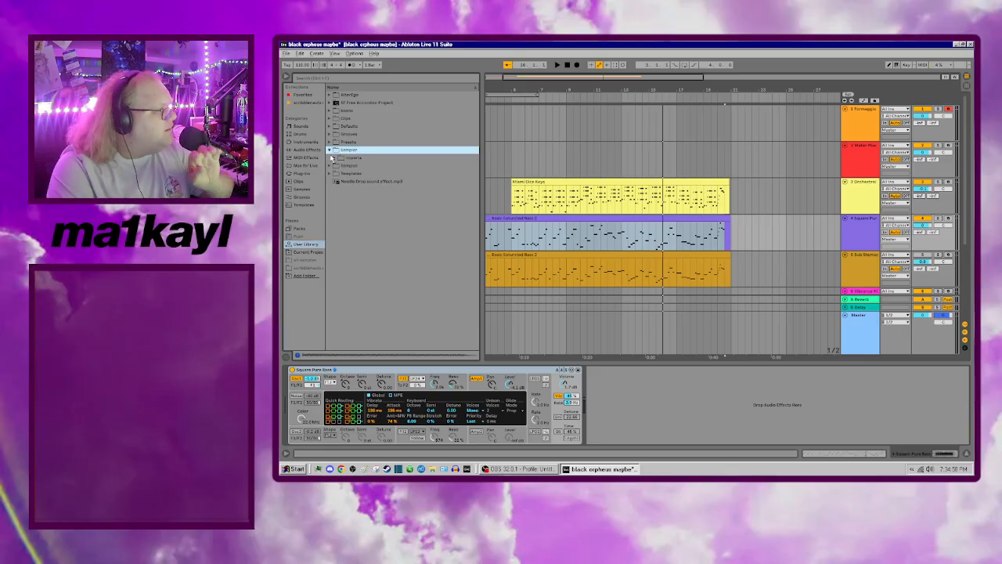
click(335, 158)
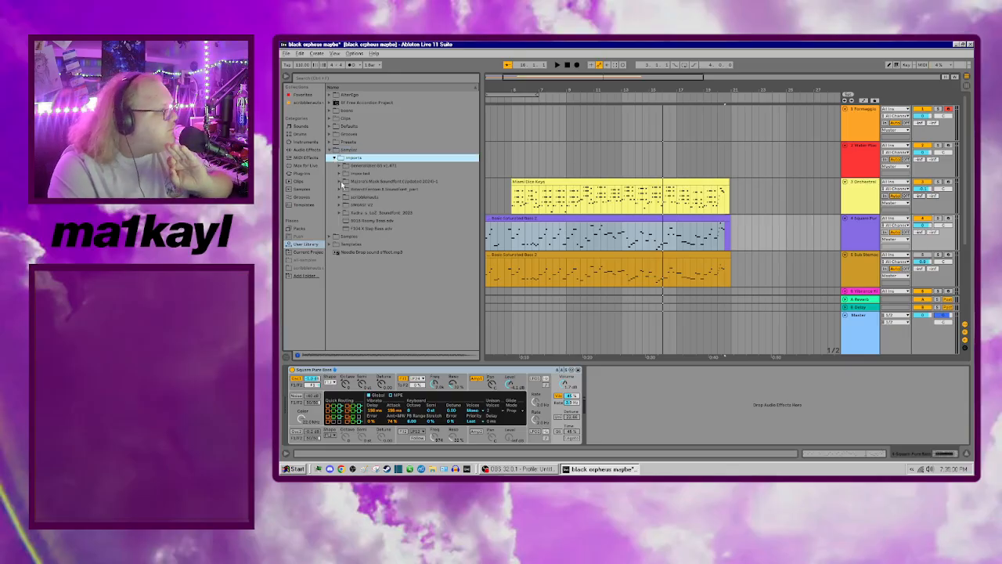
click(340, 196)
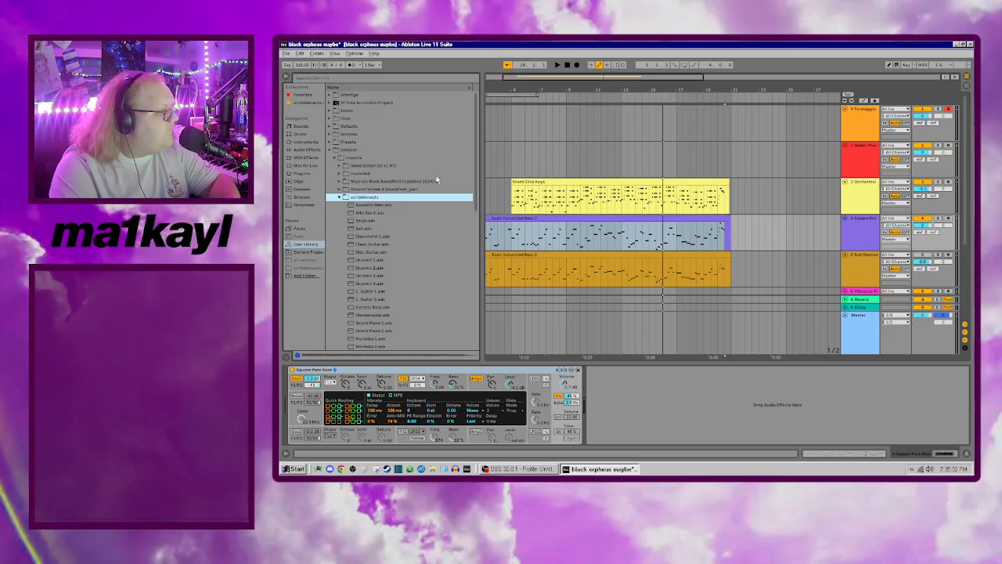
scroll(470, 144, down, 8)
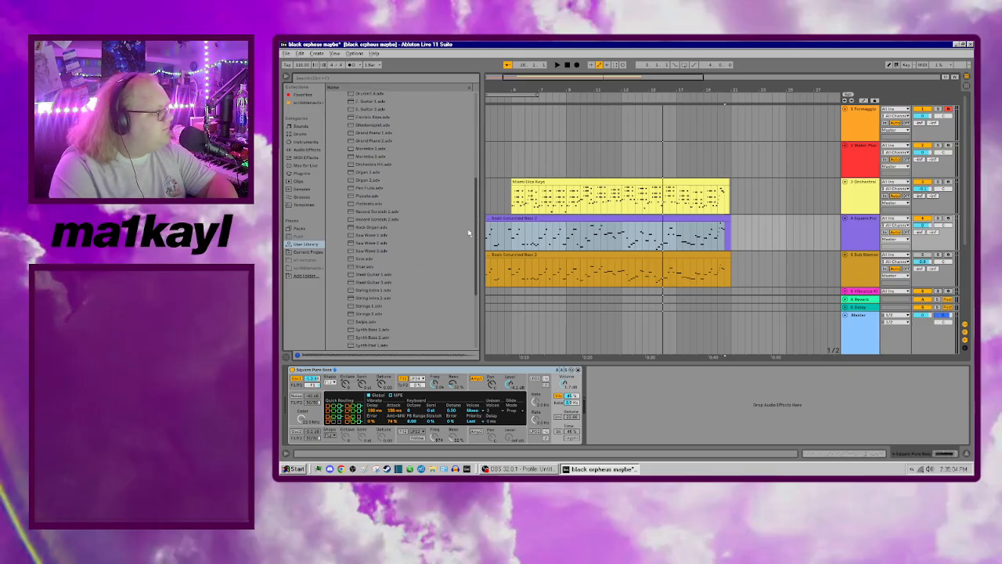
double_click(380, 329)
key(space)
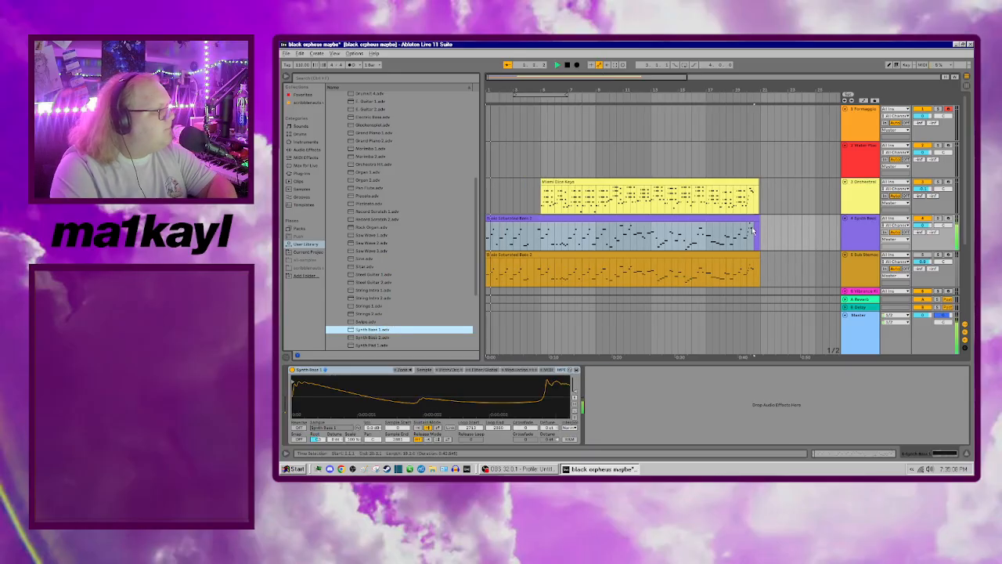
Step: Show the Favorites collection in the browser and insert two new audio tracks into the set
click(304, 95)
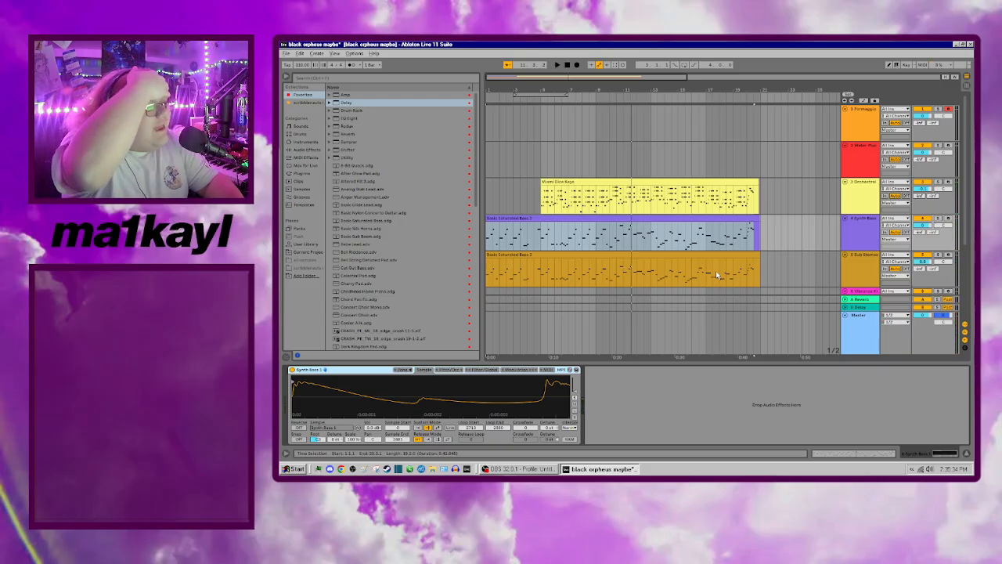
key(ctrl+t)
key(ctrl+t)
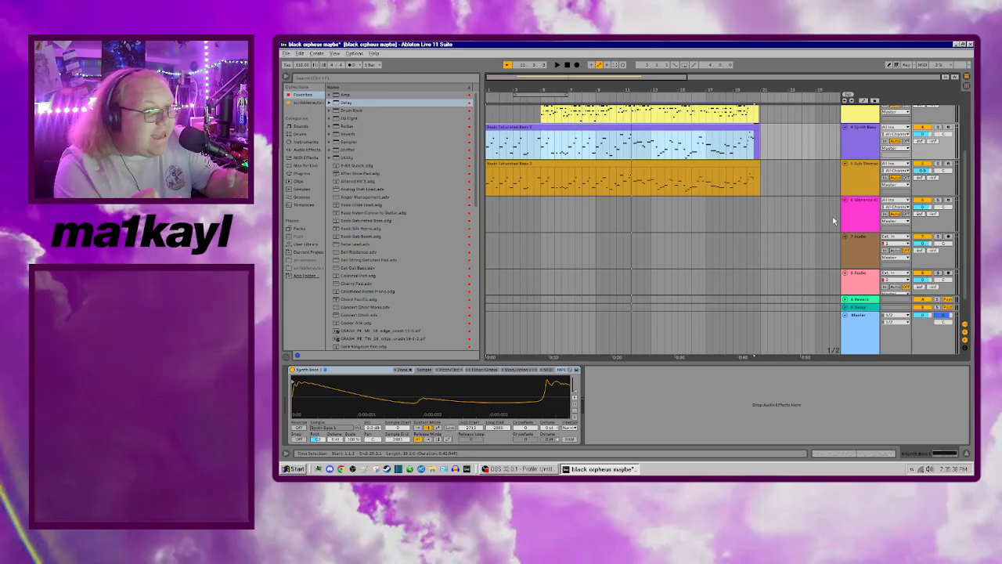
scroll(833, 220, up, 3)
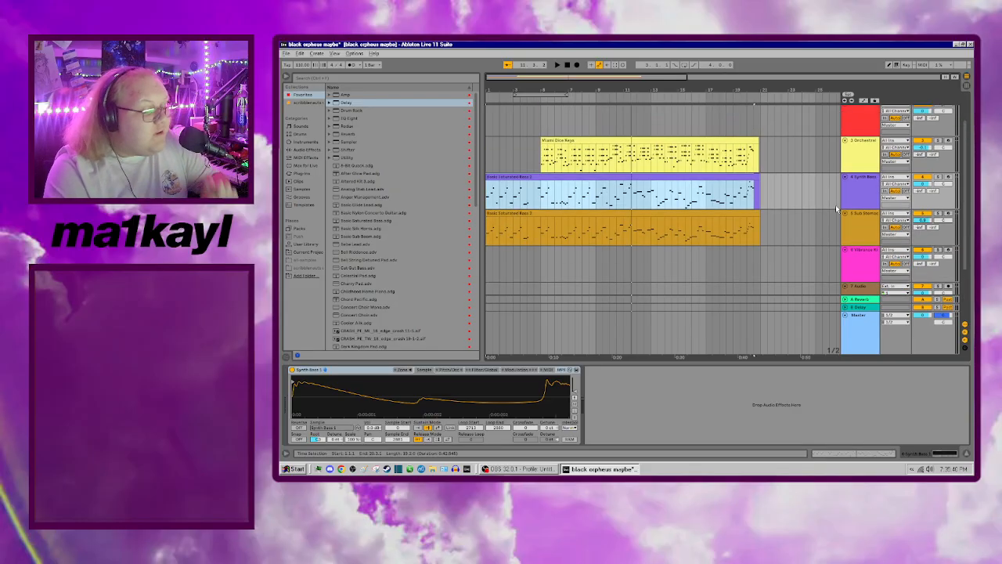
scroll(892, 169, up, 2)
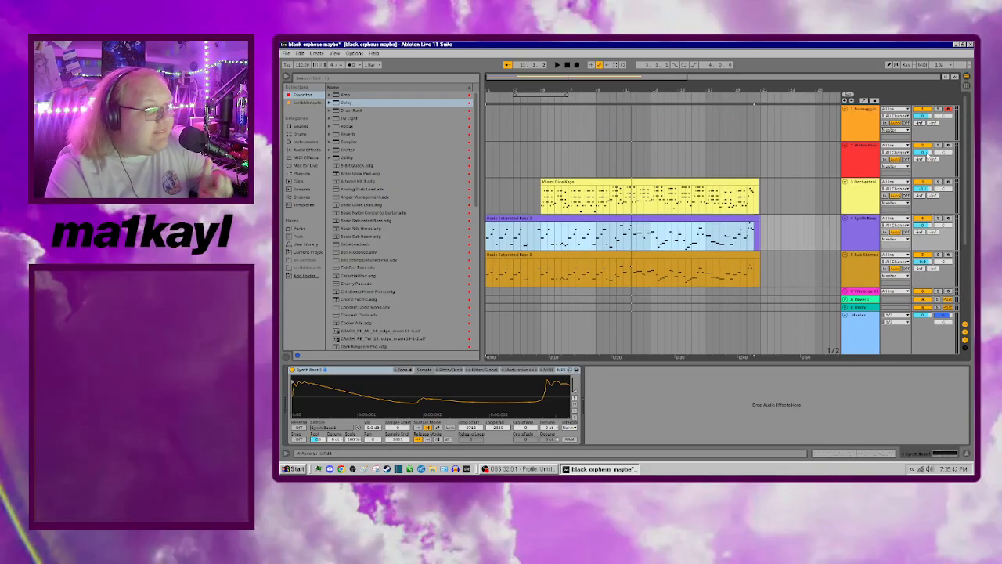
Step: Arm the drum kit on track 6 and delete the Delay effect from the Master track
click(930, 157)
scroll(936, 204, down, 2)
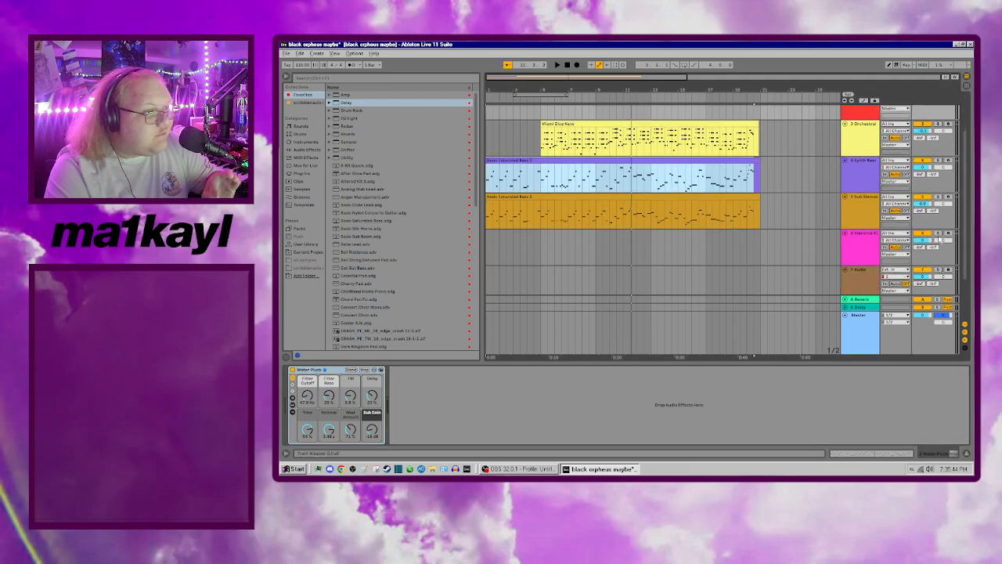
click(854, 252)
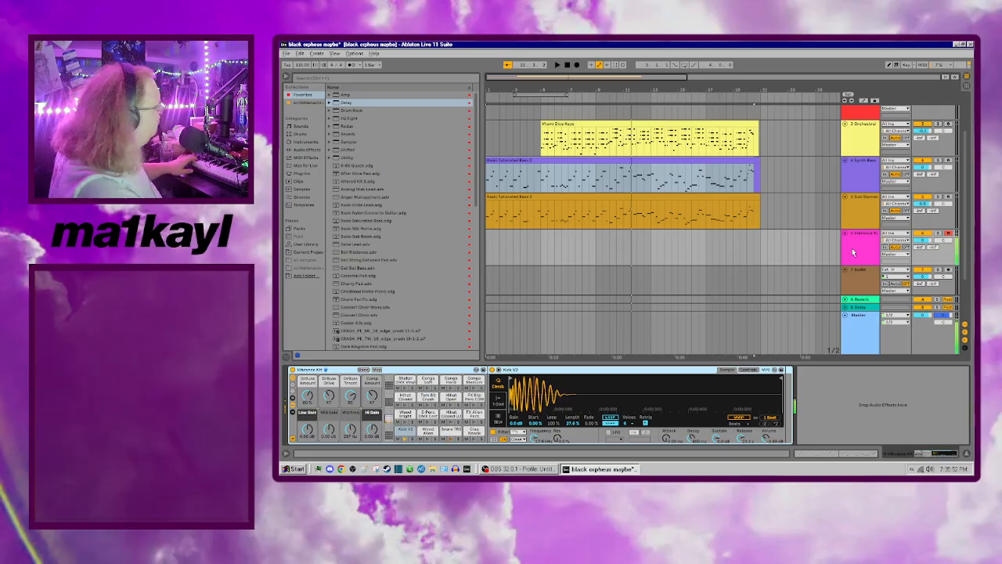
click(857, 337)
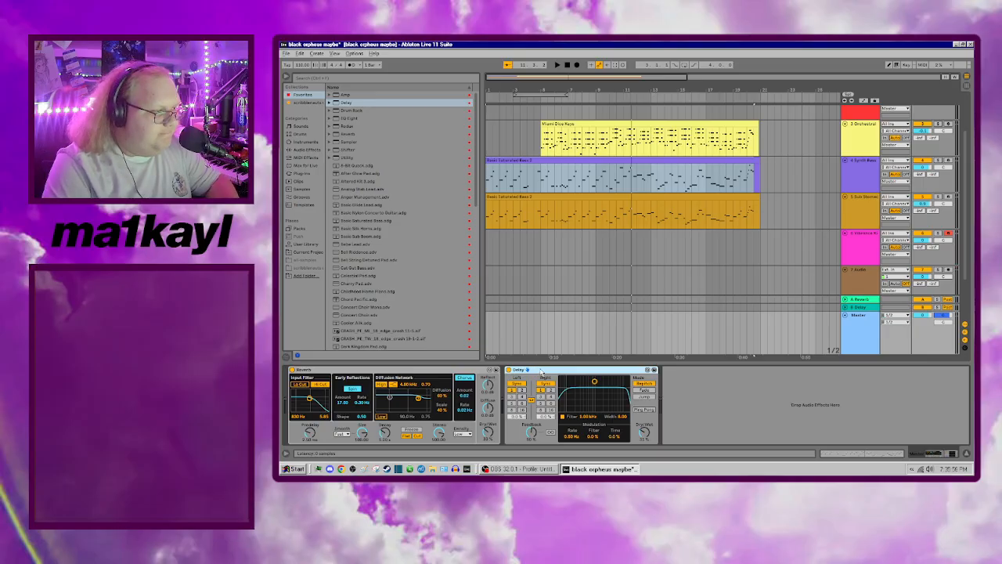
key(Delete)
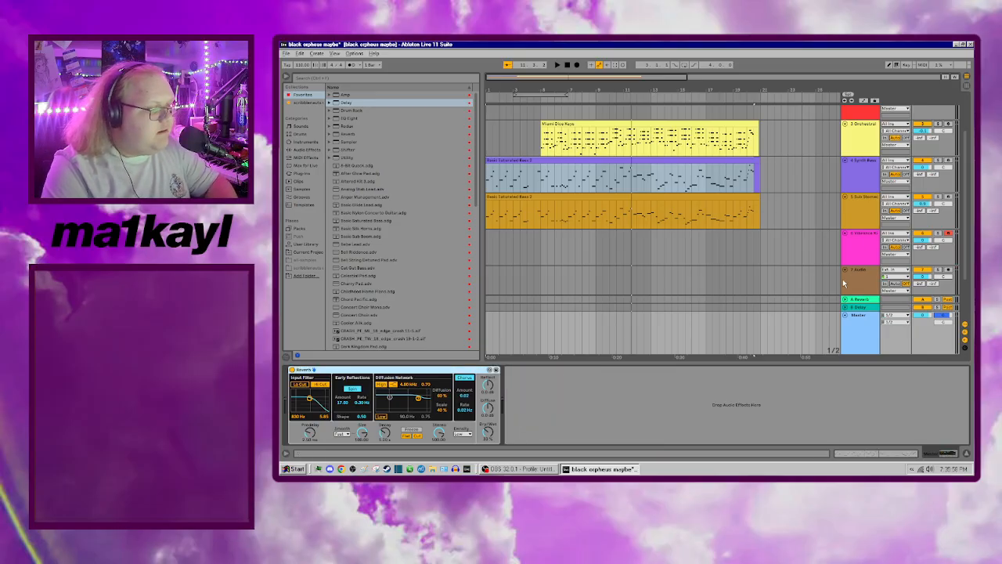
Step: Group tracks 1 through 5 and add a Delay effect to the group track
click(867, 215)
scroll(868, 216, up, 2)
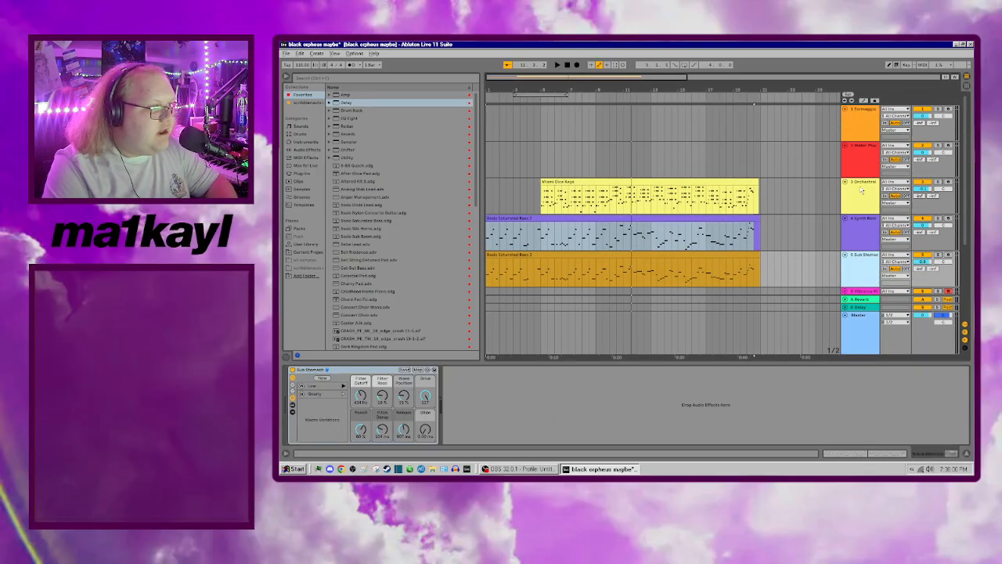
shift+click(859, 126)
right_click(859, 127)
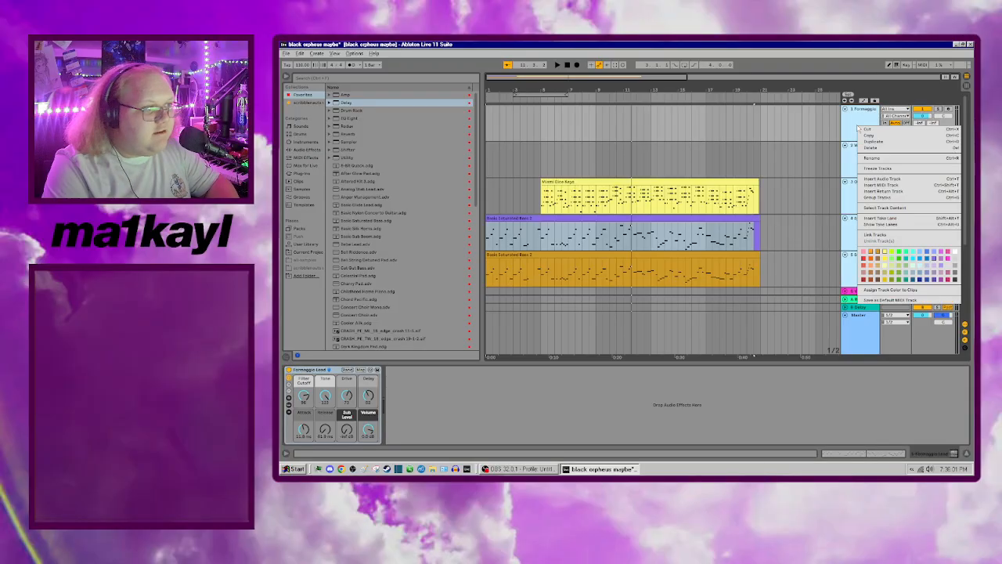
click(887, 197)
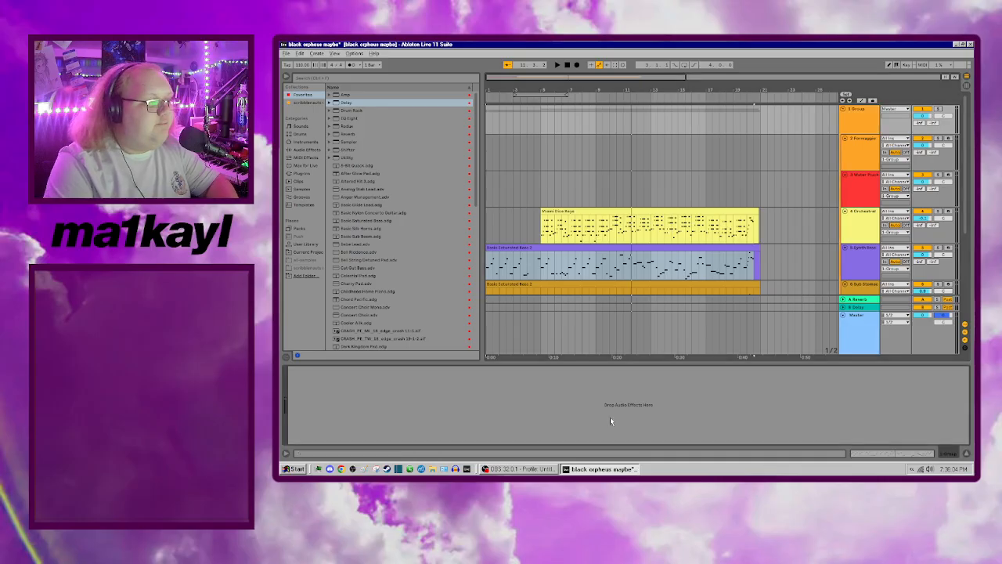
key(Return)
Step: Play the arrangement from the start and compare the sound with the group's Delay off and on
scroll(821, 211, down, 3)
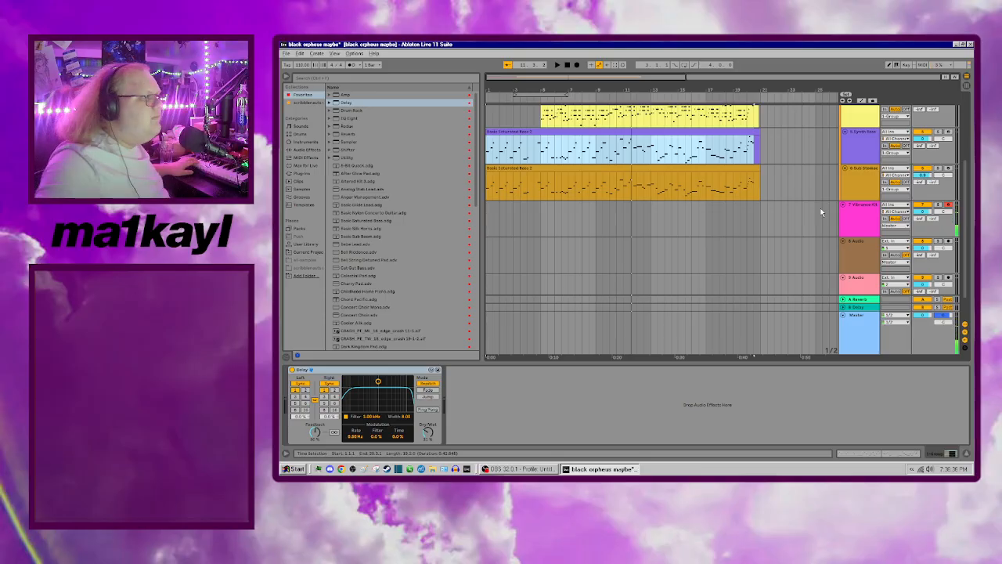
click(567, 65)
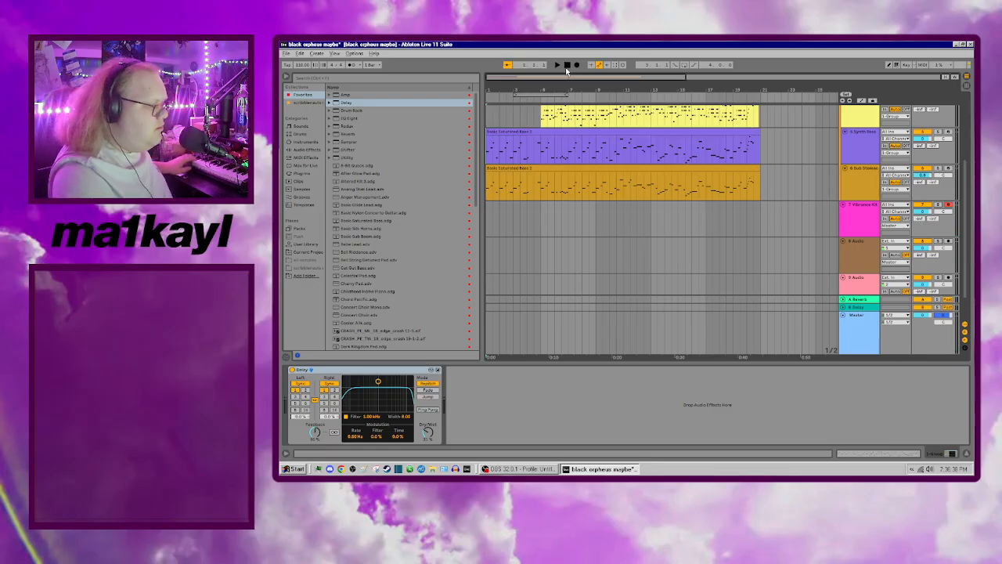
key(space)
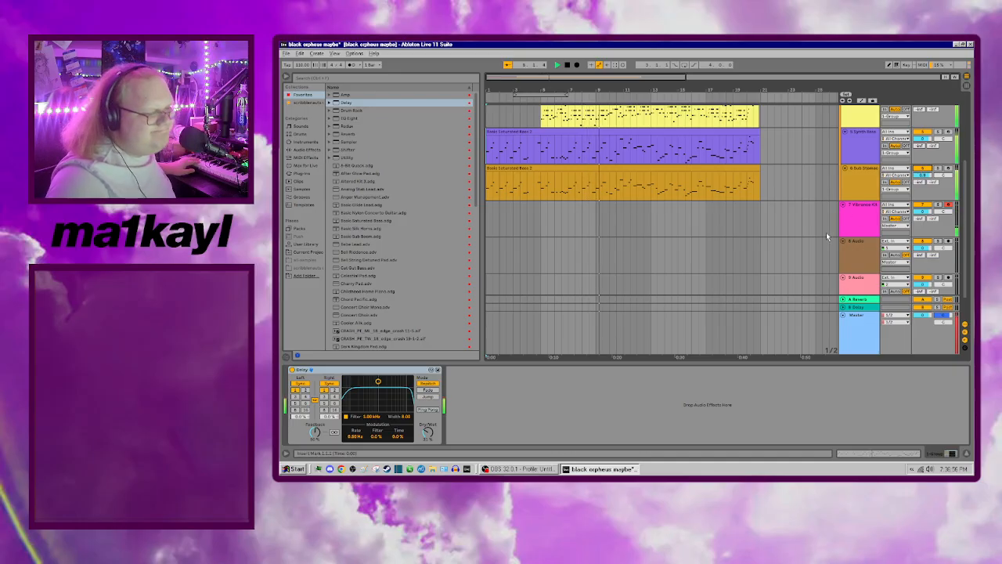
scroll(826, 235, up, 3)
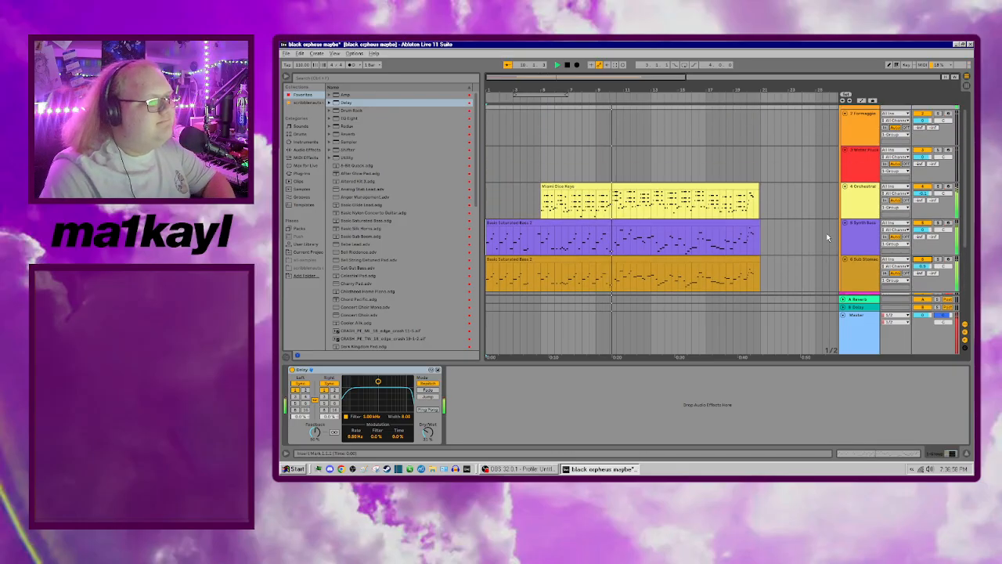
scroll(828, 235, up, 2)
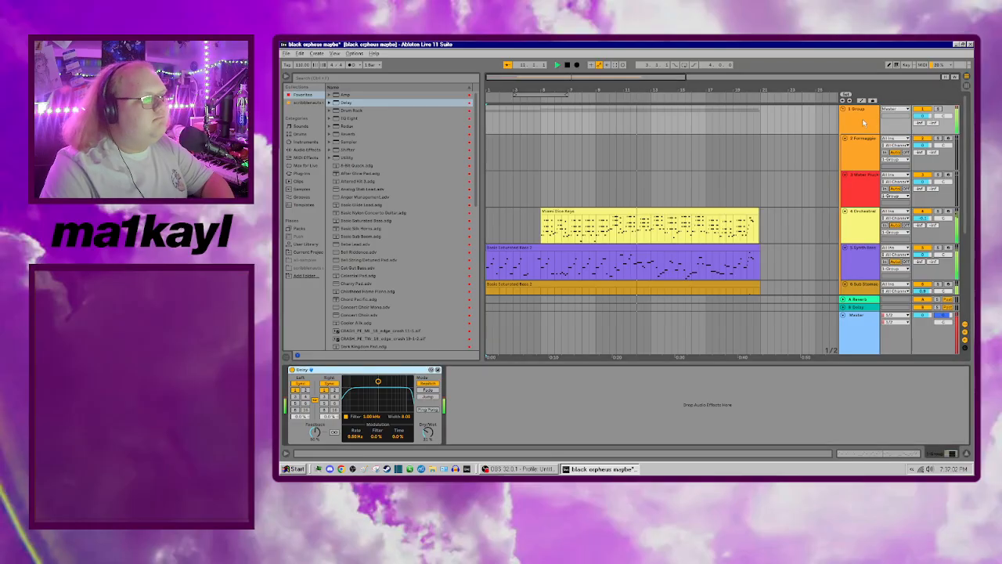
scroll(729, 188, down, 3)
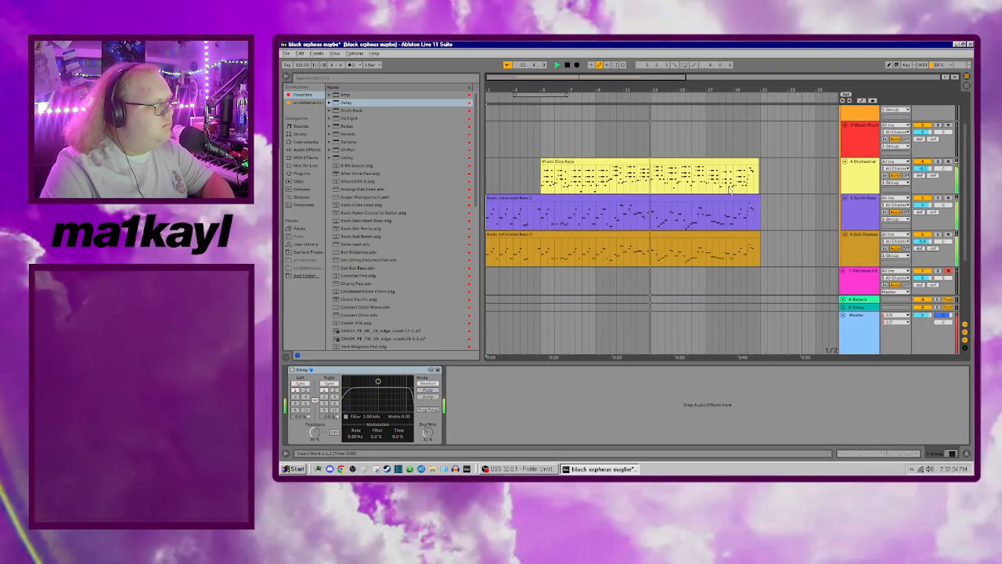
scroll(729, 187, down, 2)
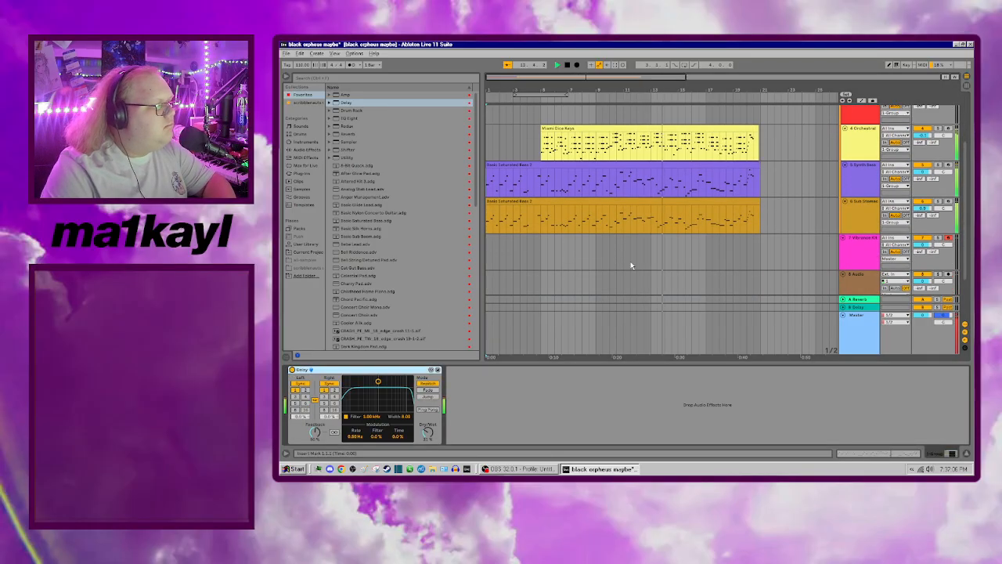
scroll(630, 265, up, 5)
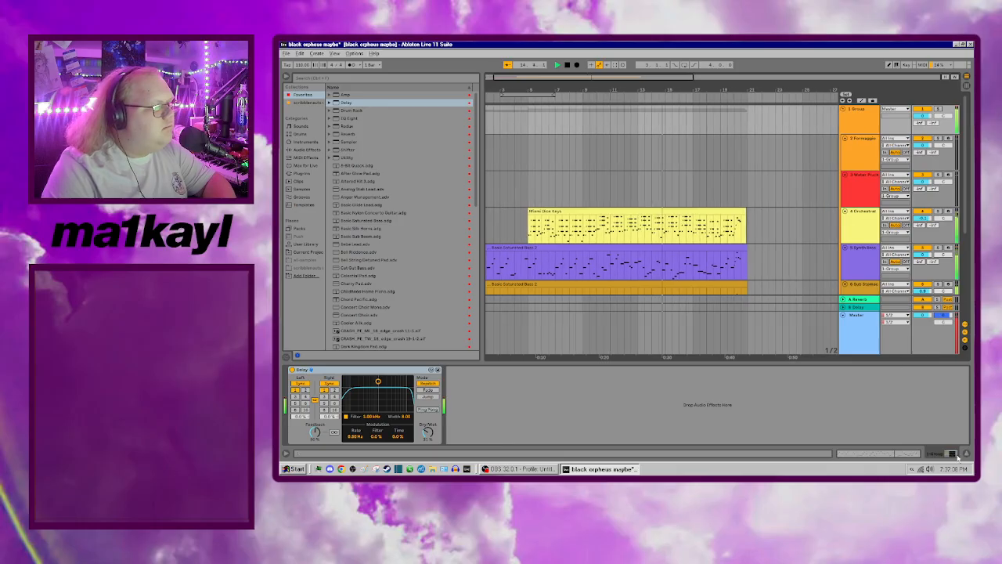
key(space)
Step: Replay from the start of the keys clip and replace track 5's Synth Bass 1 with the Cut Out Bass preset
scroll(790, 232, down, 4)
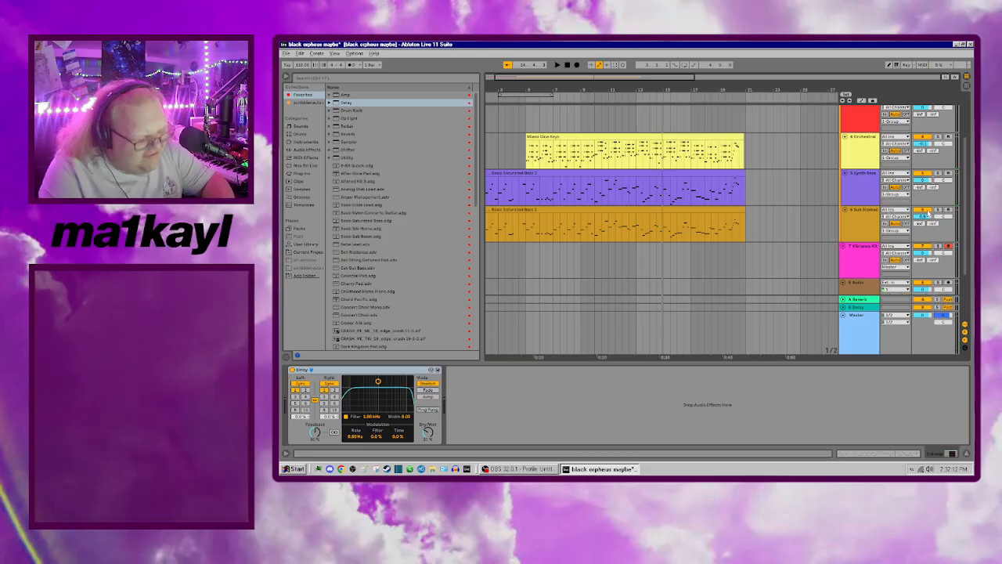
key(space)
click(877, 172)
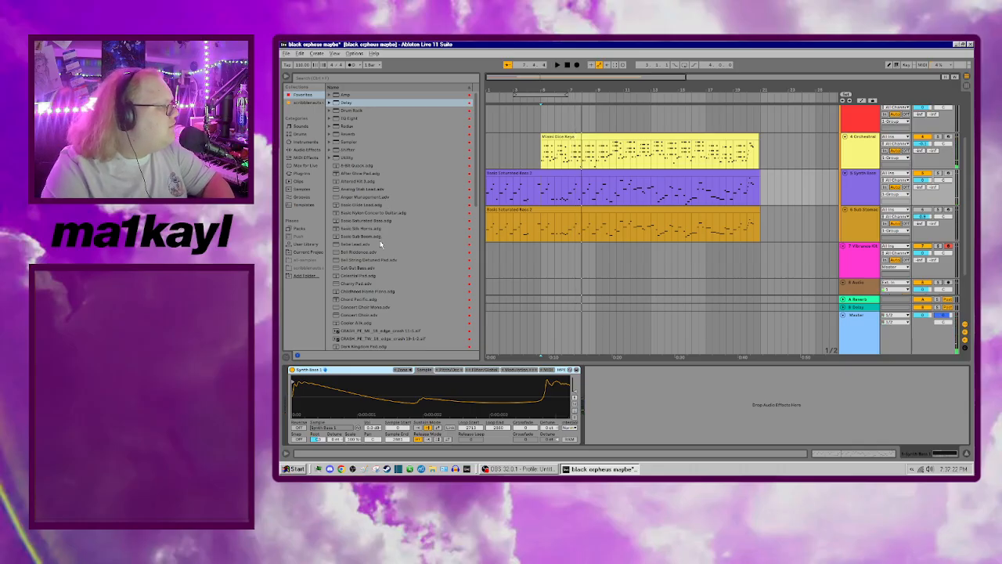
double_click(358, 270)
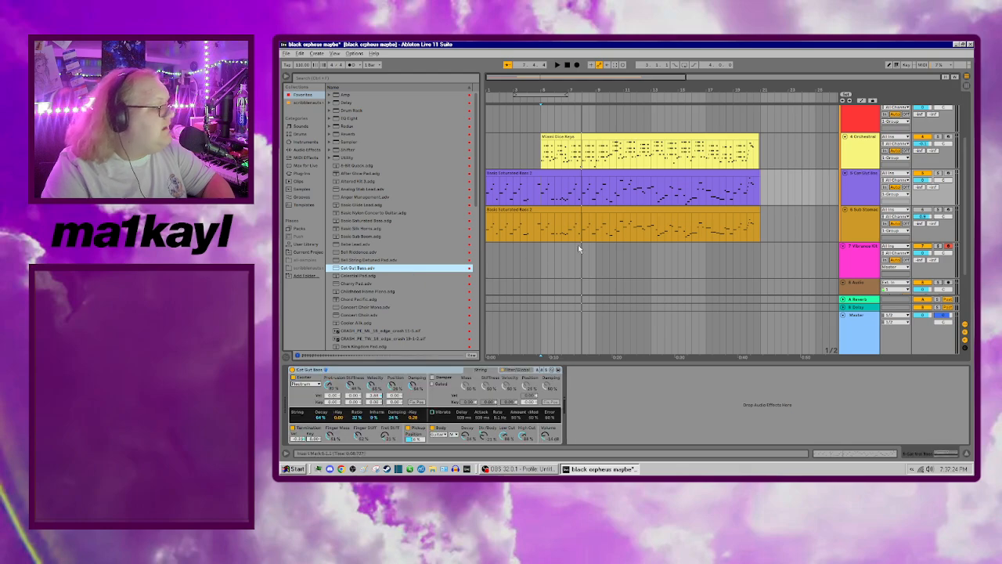
Step: Replay from the start and transpose all notes in track 5's bass clip up one octave
key(space)
key(space)
click(566, 66)
key(space)
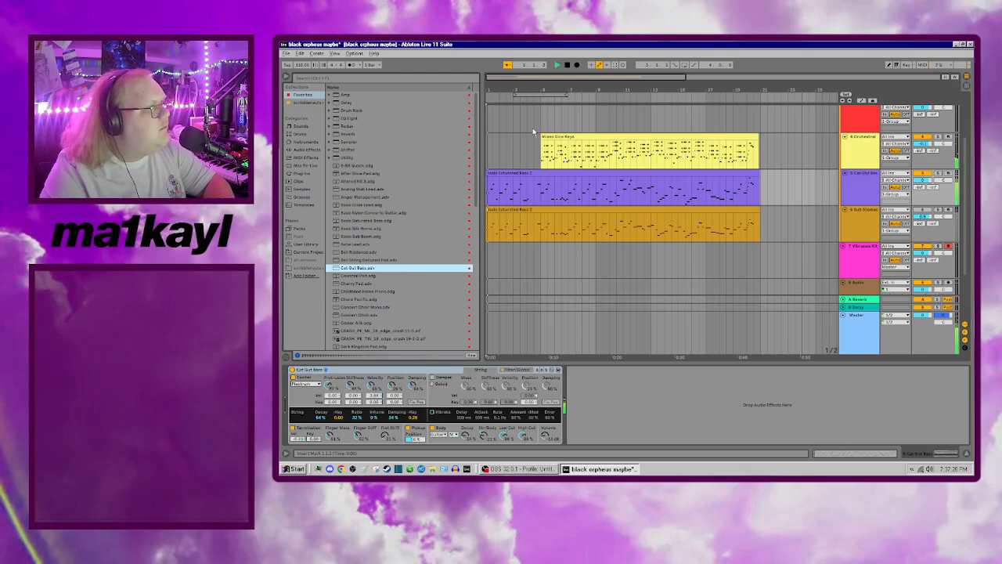
double_click(509, 173)
click(550, 407)
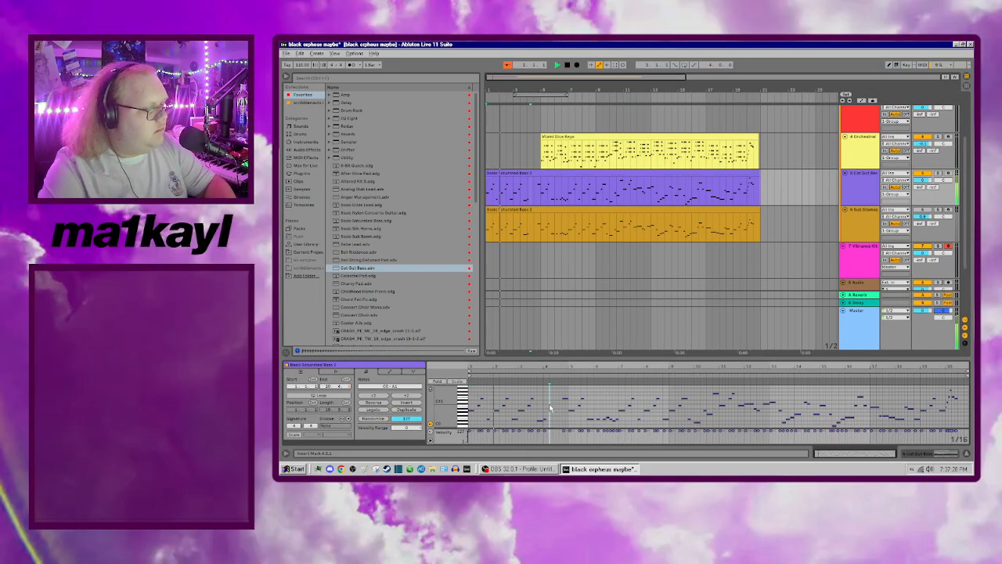
key(ctrl+a)
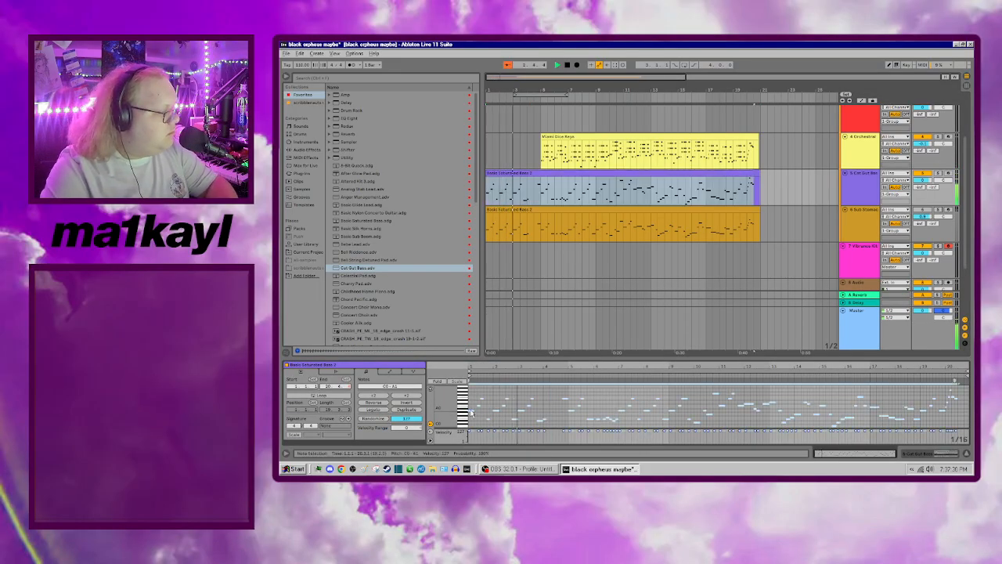
key(shift+Up)
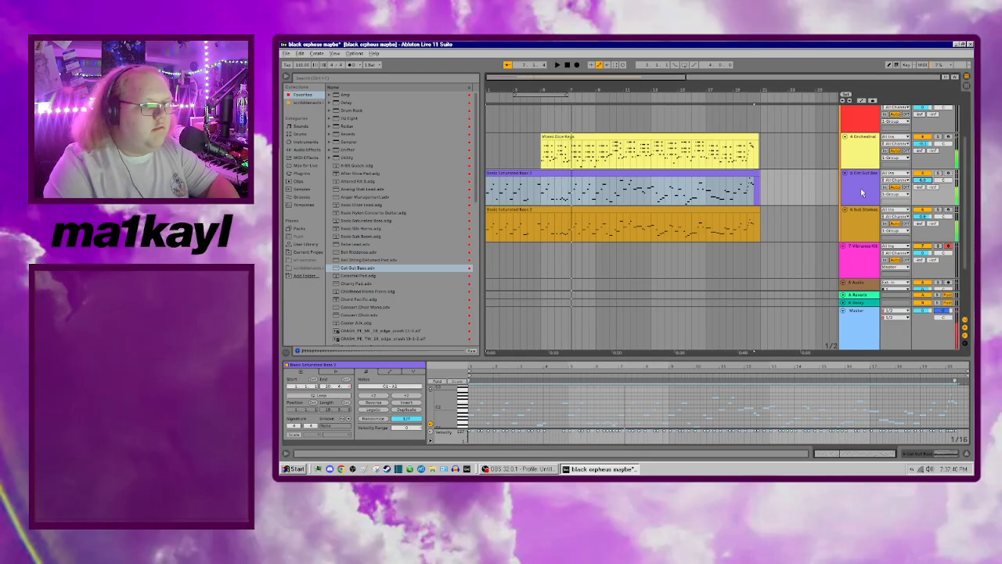
Step: Audition the transposed bass from the start and lower track 5's volume slightly
click(539, 184)
key(space)
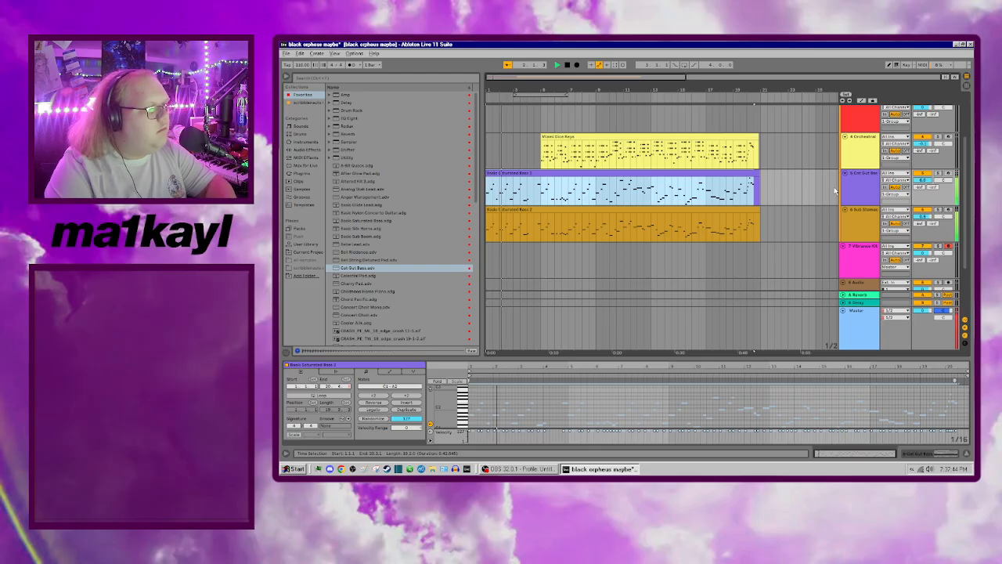
click(922, 180)
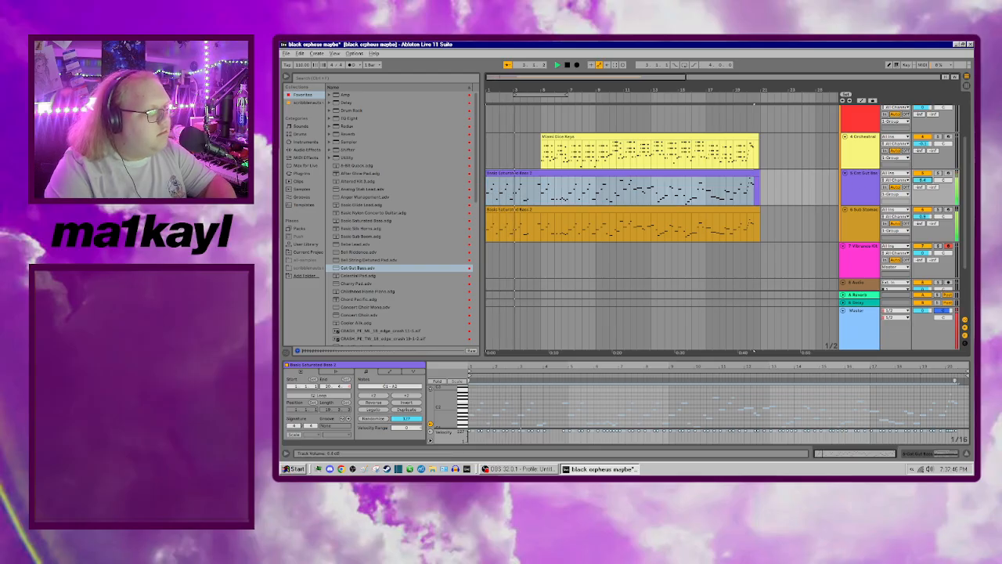
key(space)
Step: Browse the favorite presets and replace track 5's instrument with Electric Bass Open
click(854, 192)
double_click(855, 192)
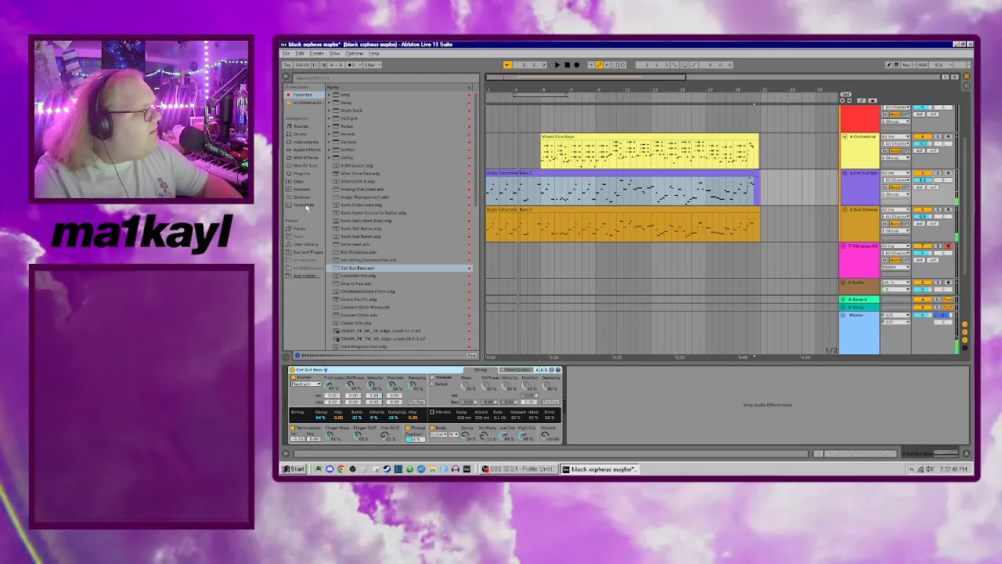
scroll(412, 248, down, 3)
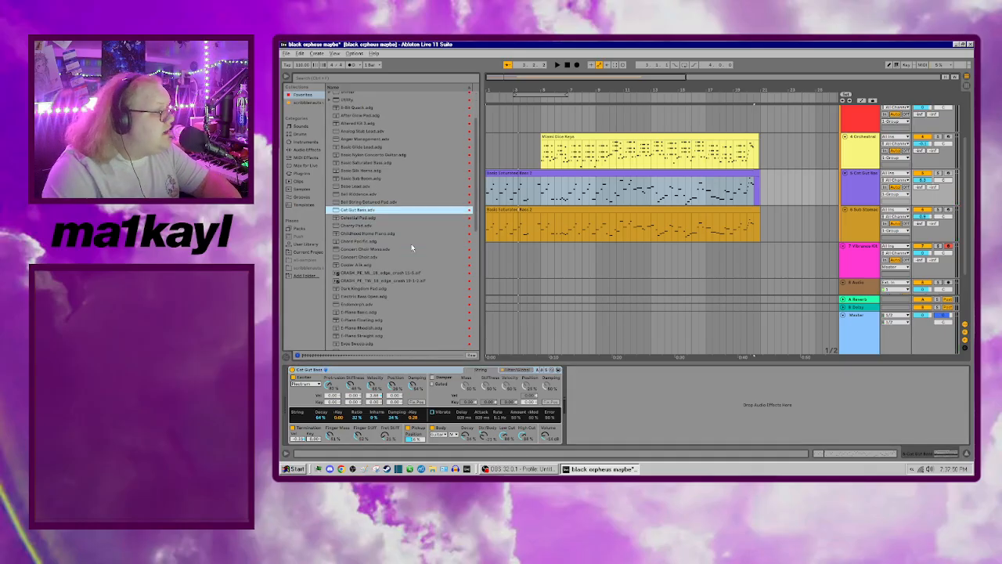
scroll(412, 248, down, 3)
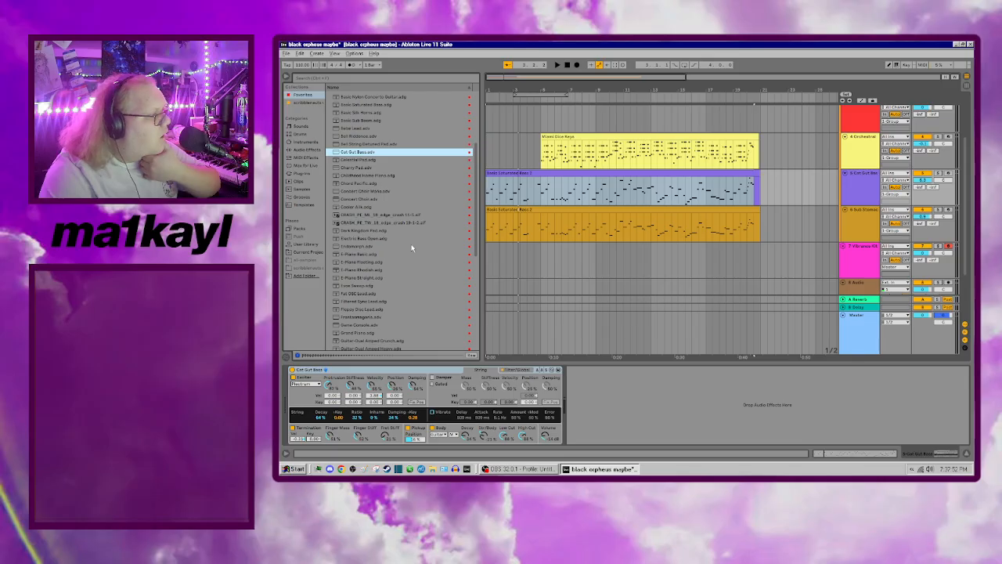
scroll(412, 248, down, 2)
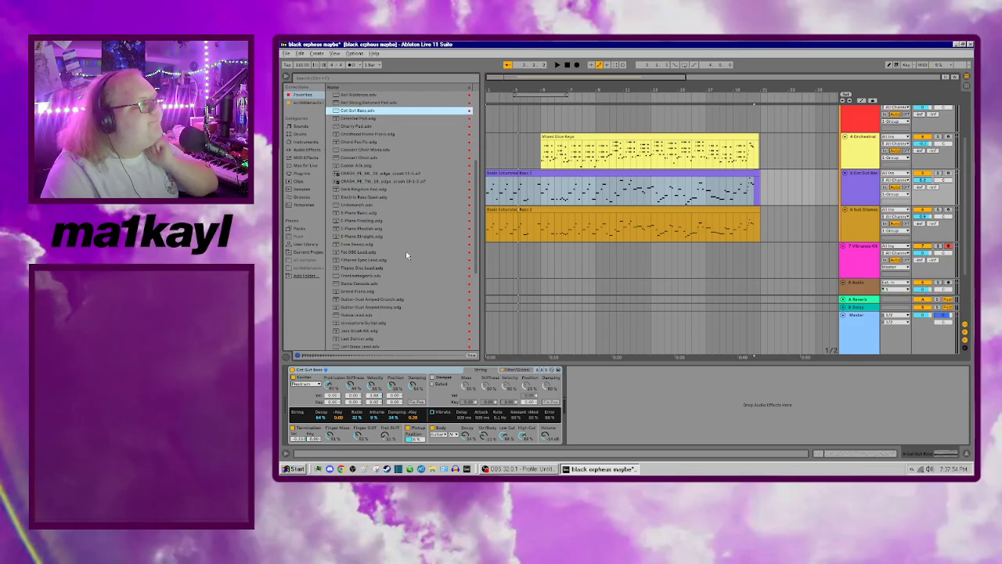
scroll(408, 250, up, 4)
scroll(405, 256, up, 1)
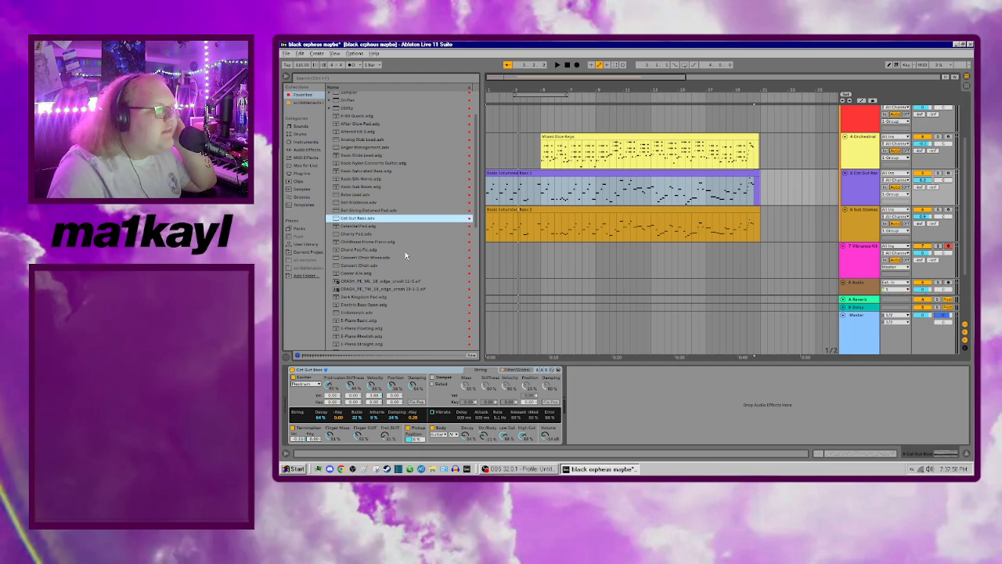
scroll(405, 255, up, 2)
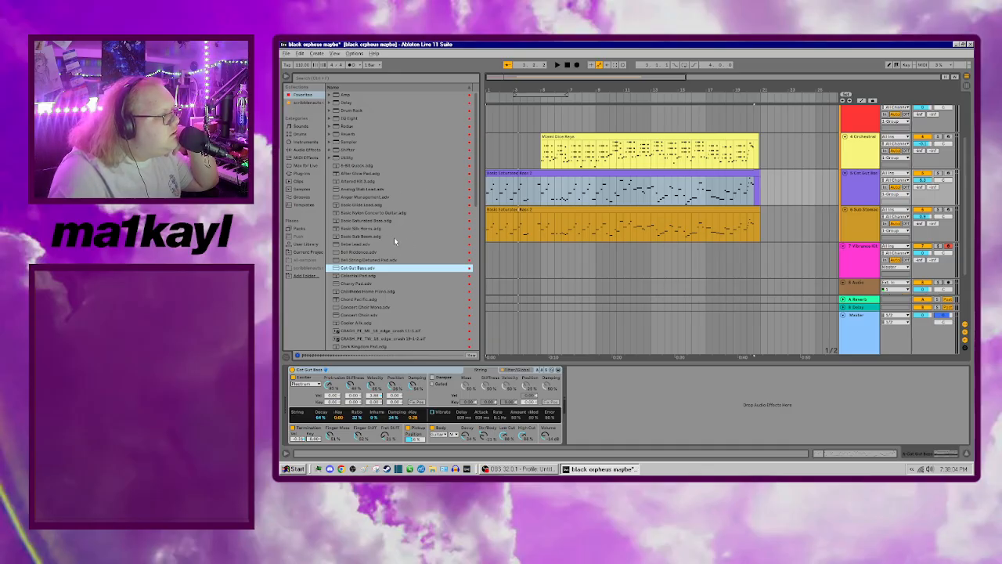
scroll(472, 266, down, 9)
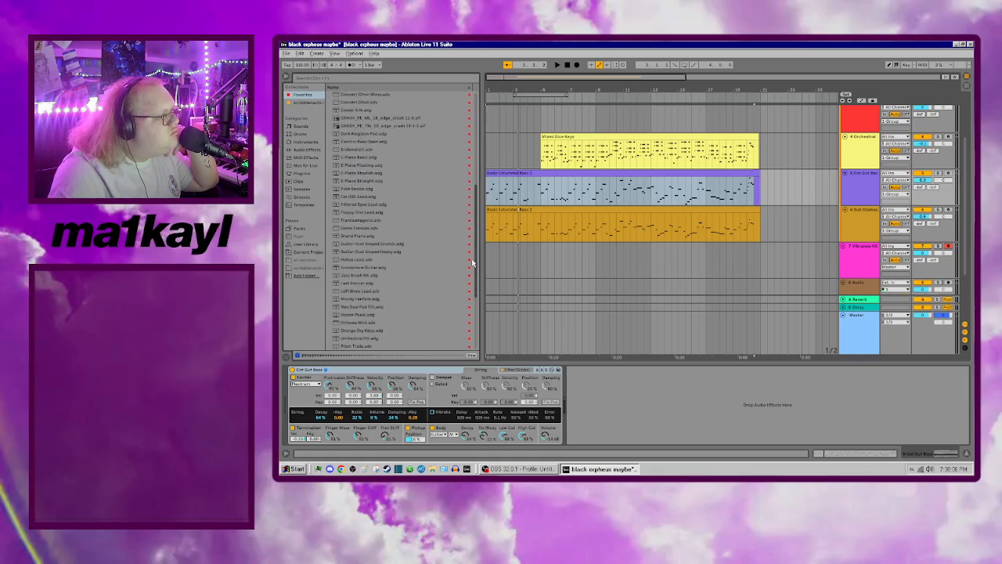
scroll(472, 266, down, 4)
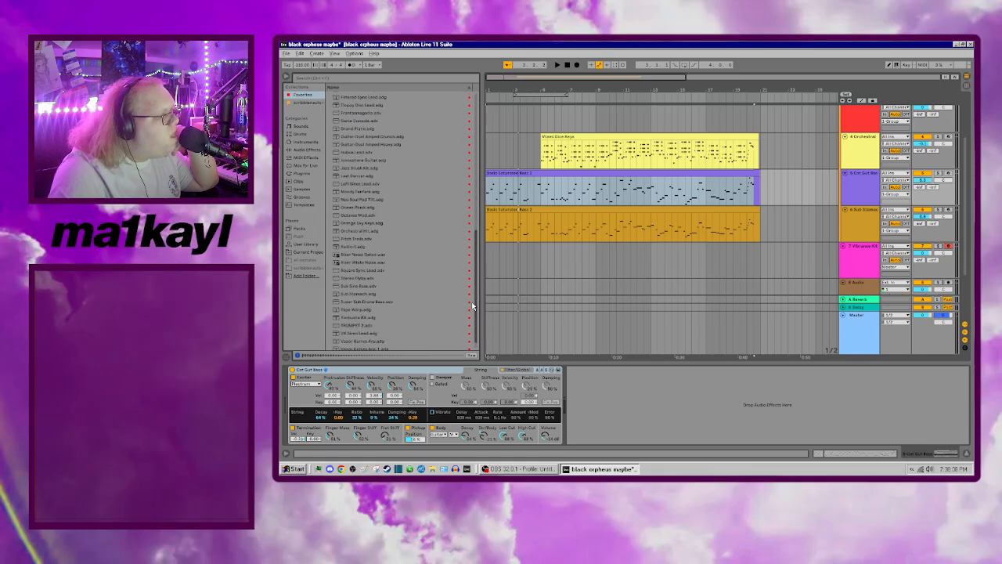
scroll(473, 304, up, 1)
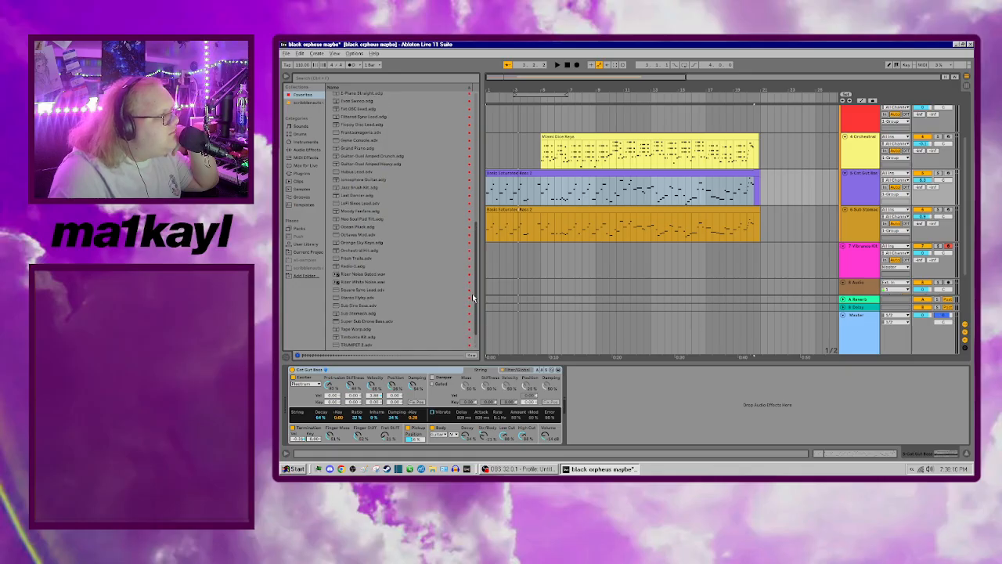
scroll(473, 298, up, 5)
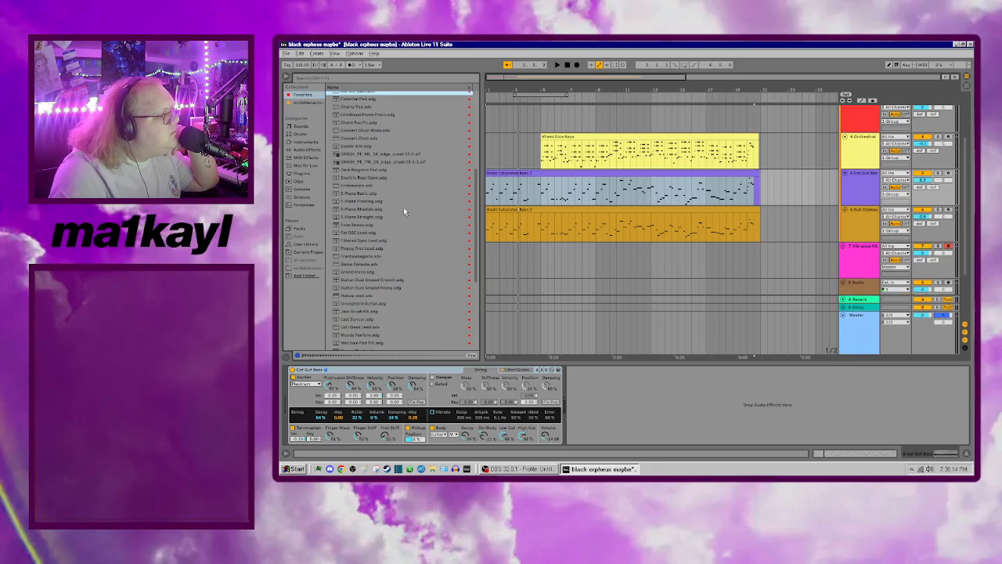
double_click(390, 178)
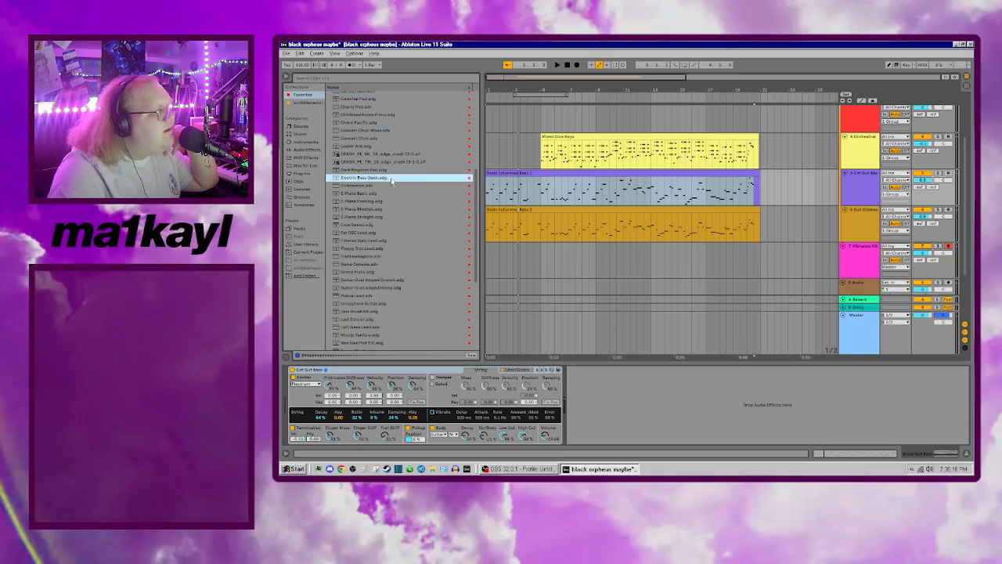
Step: Play the arrangement from the start, briefly solo the new electric bass, and lower and raise track 5's volume to test its level
key(space)
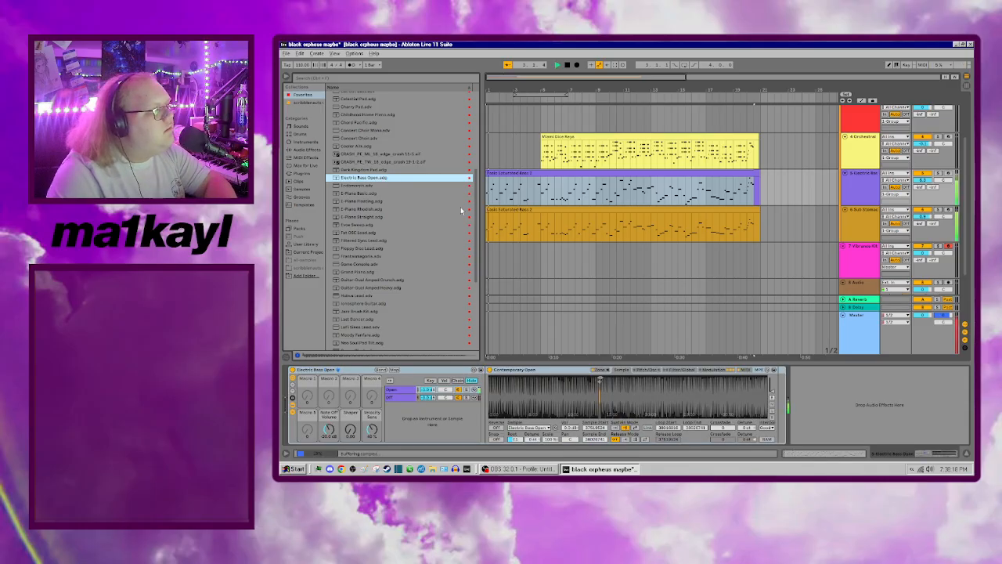
click(938, 173)
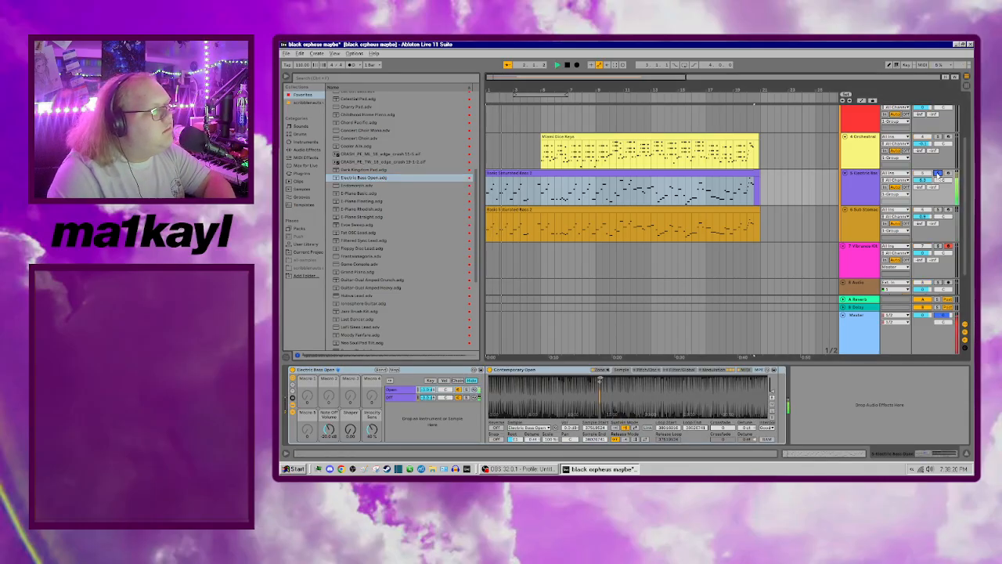
click(937, 173)
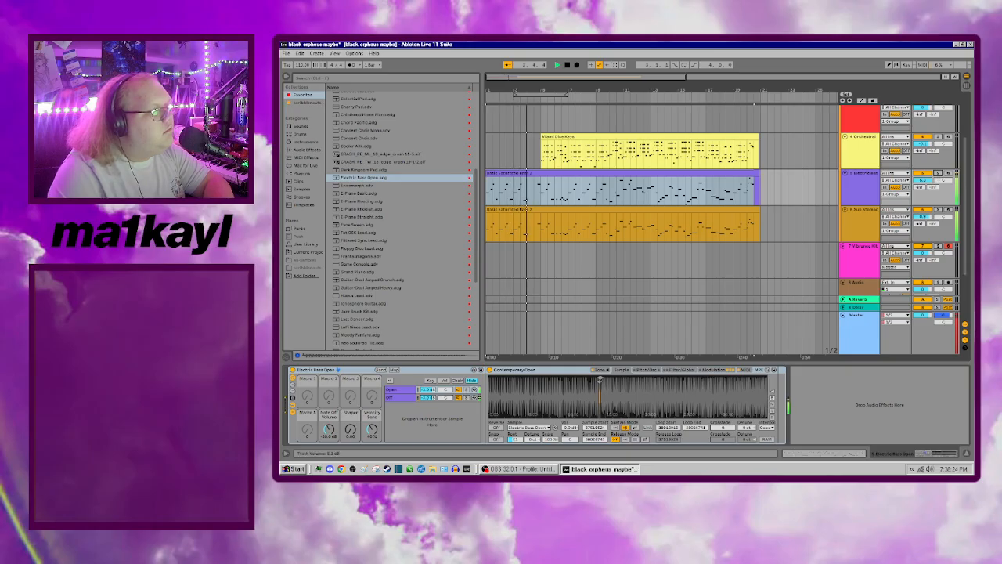
drag(923, 180, 923, 186)
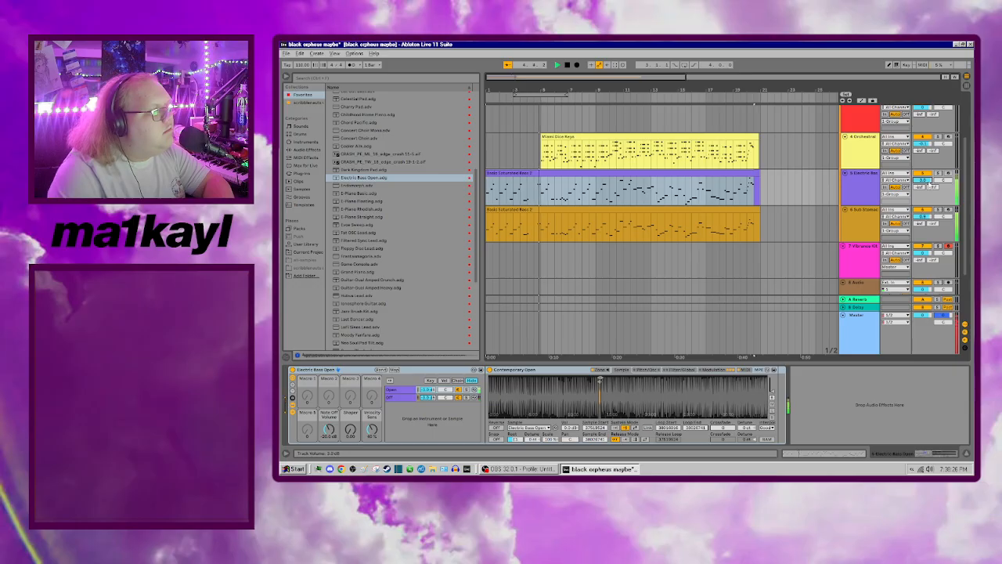
drag(927, 181, 927, 163)
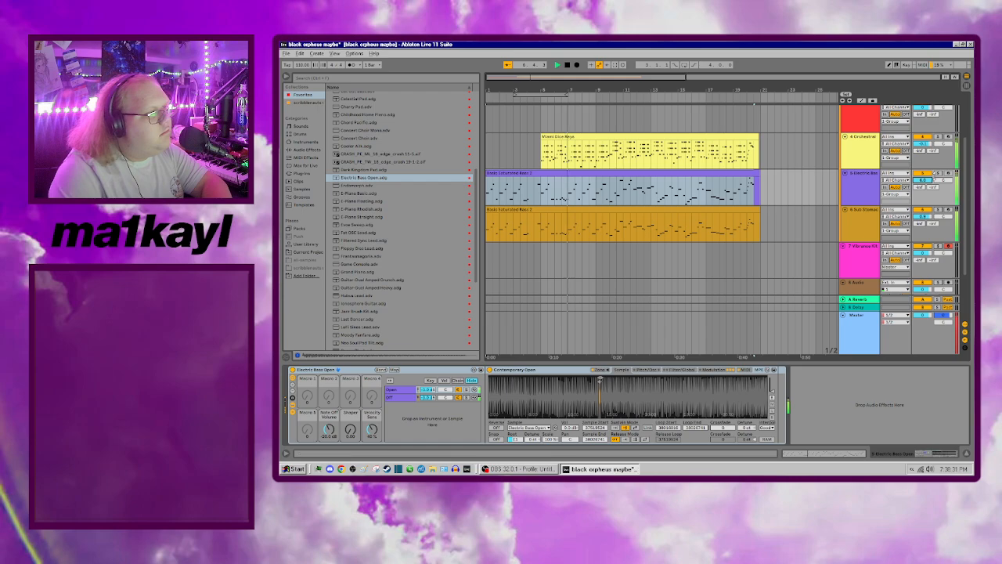
Step: Show the Vibrance Kit's devices on track 7, mute track 5, and play the arrangement without the electric bass
click(873, 269)
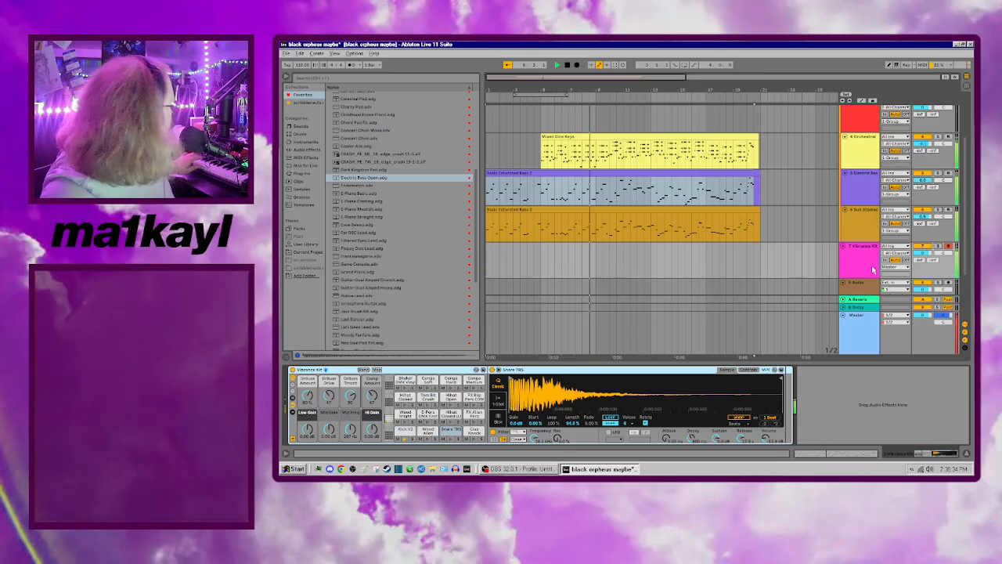
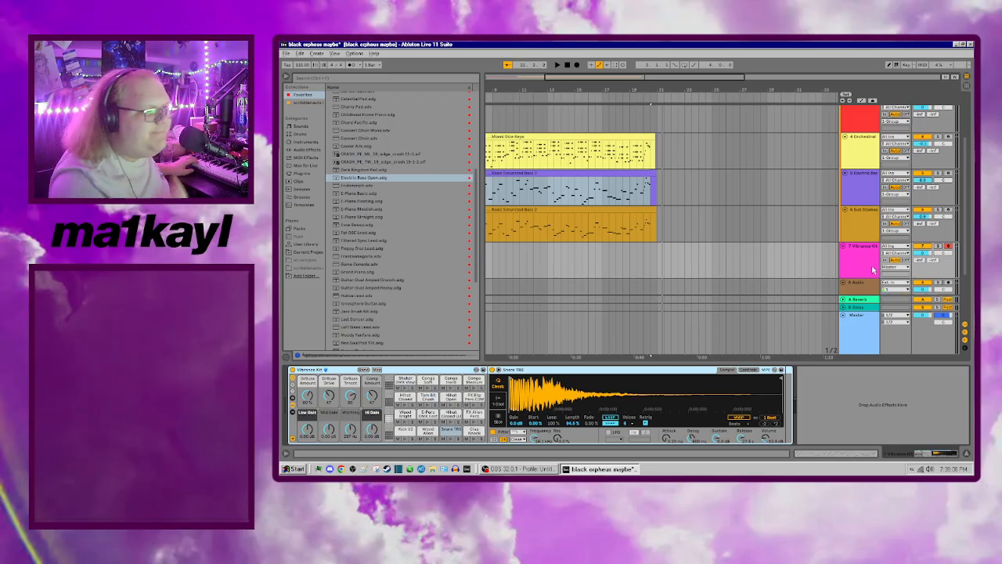
click(923, 173)
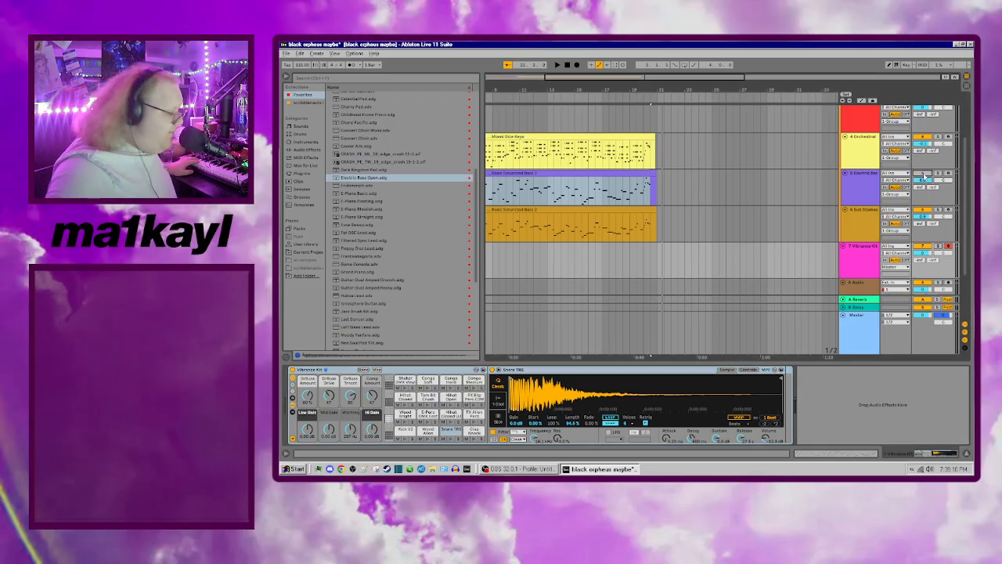
key(space)
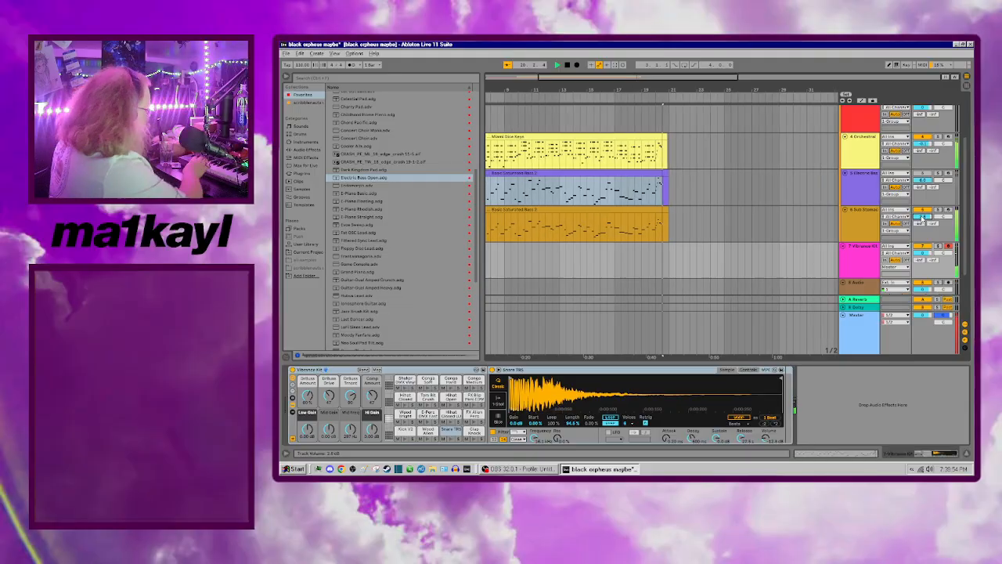
key(space)
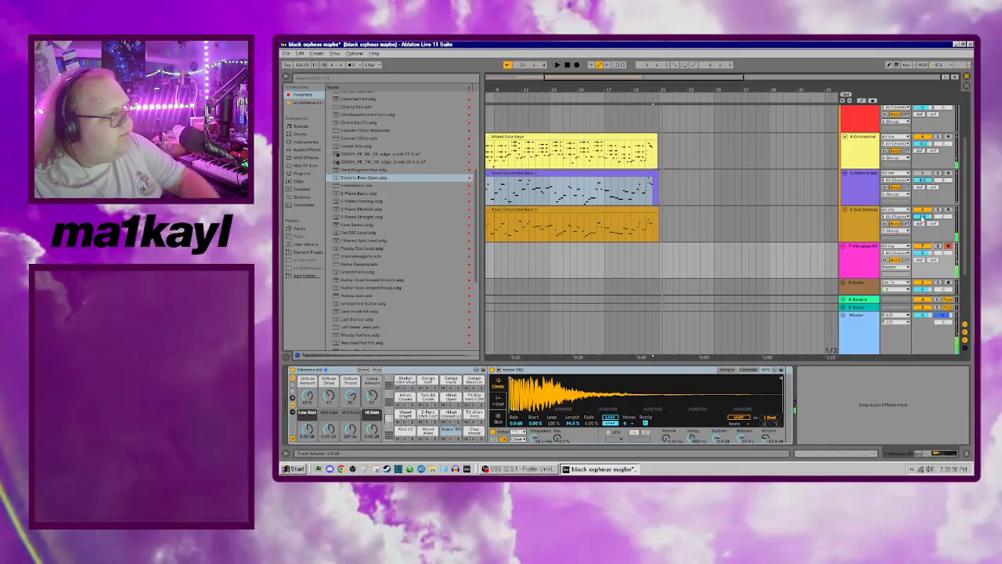
Step: Replay from the start with track 5 soloed and lower the electric bass's volume
click(567, 67)
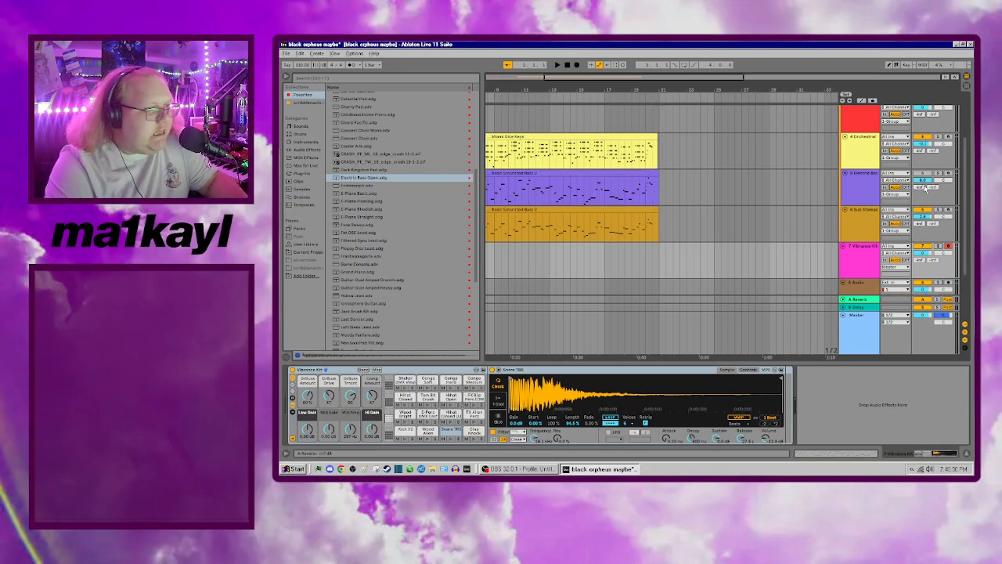
key(space)
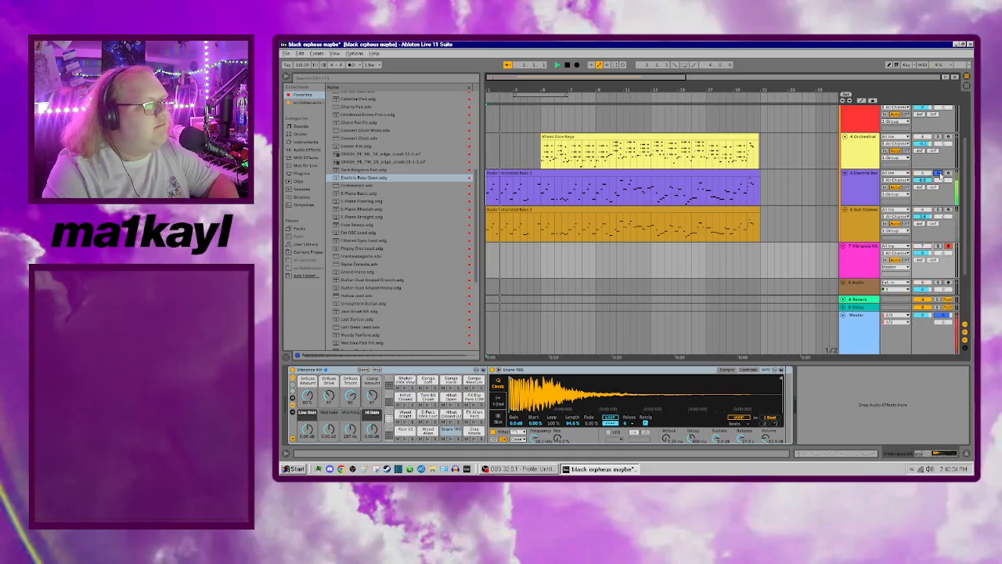
drag(924, 181, 925, 184)
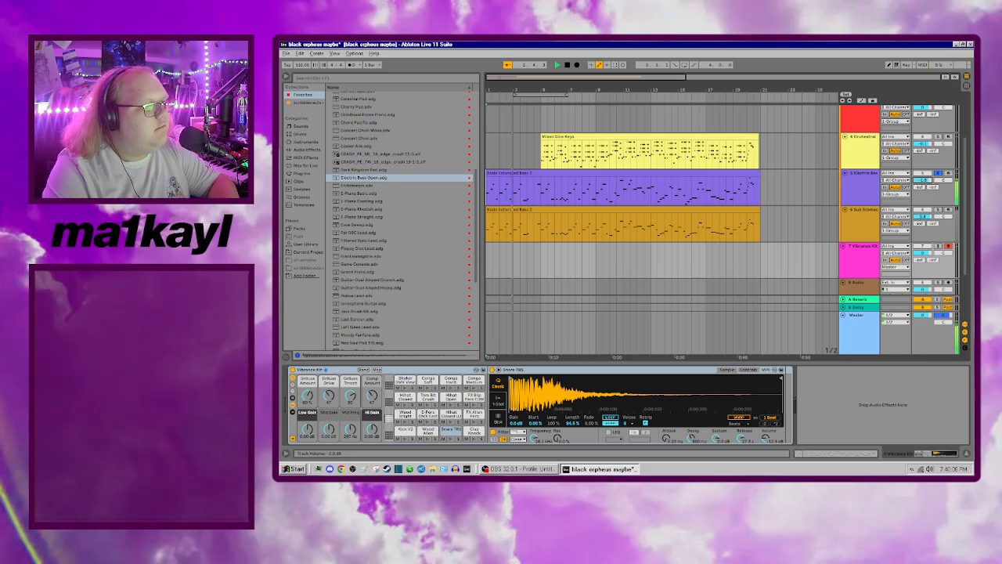
Step: Turn off solo on the Electric Bass track and play the arrangement with the other tracks audible
key(space)
key(space)
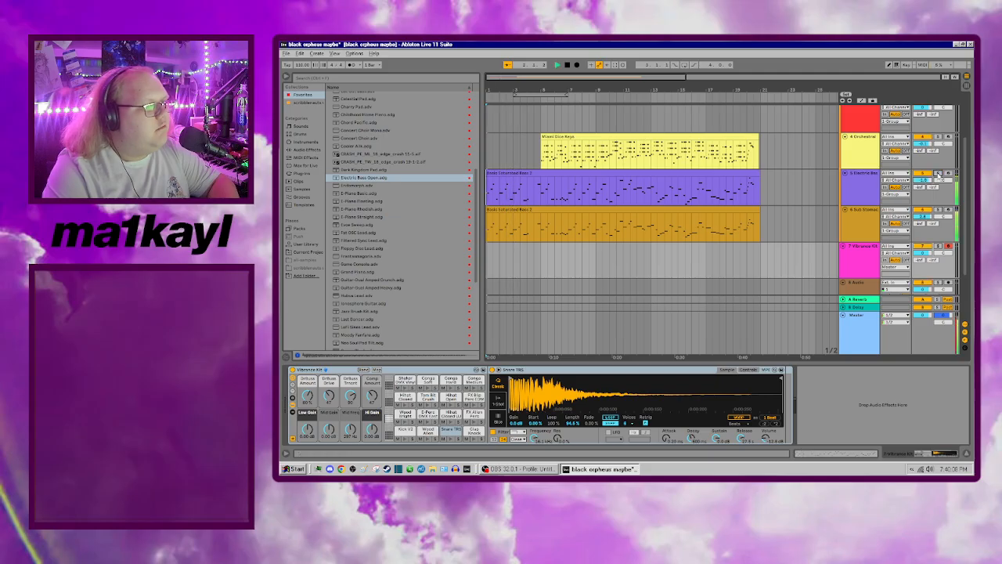
key(space)
Step: Load the Mechanix Bass preset from the Sounds library onto the Electric Bass track and play the arrangement
click(859, 193)
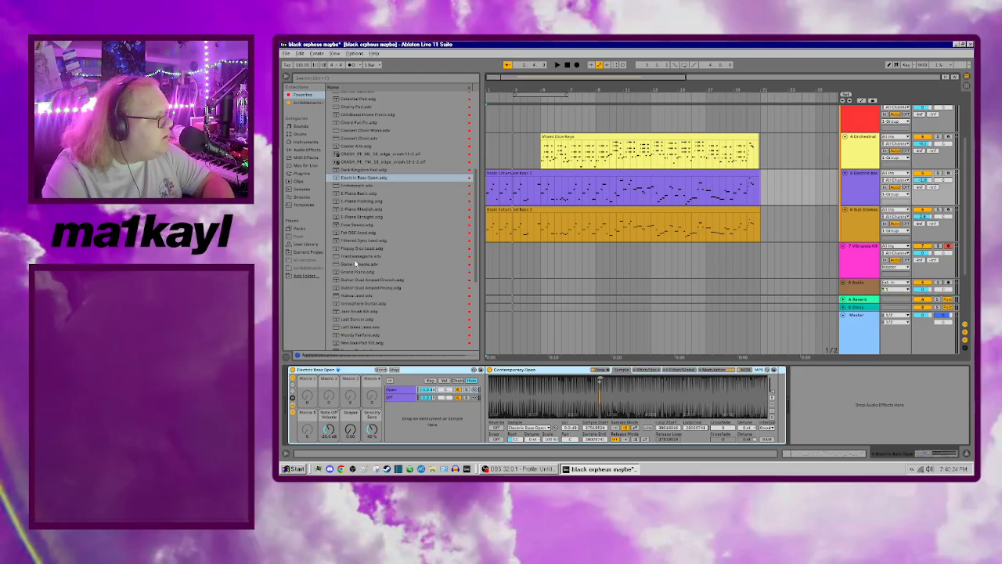
click(301, 126)
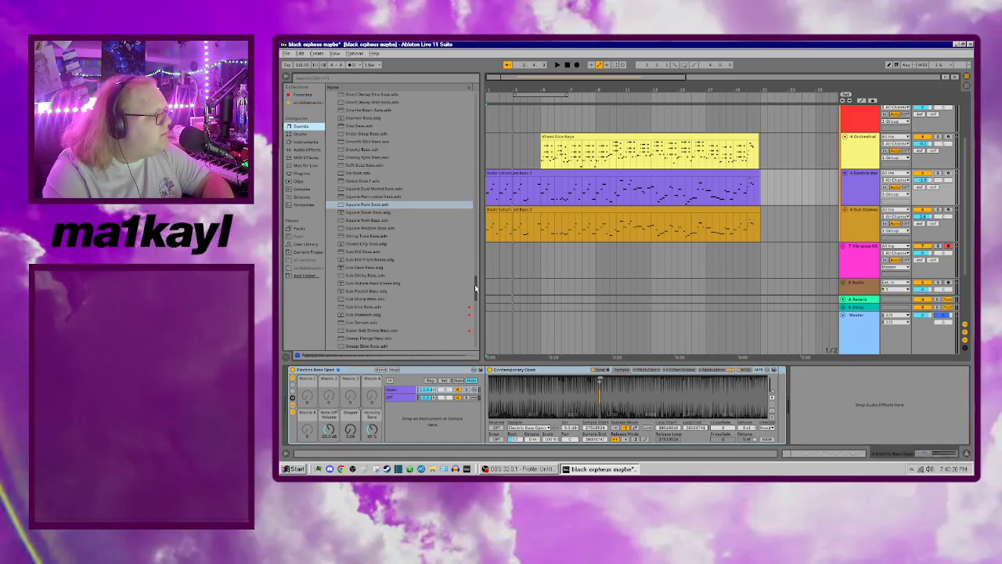
drag(475, 289, 476, 223)
click(386, 171)
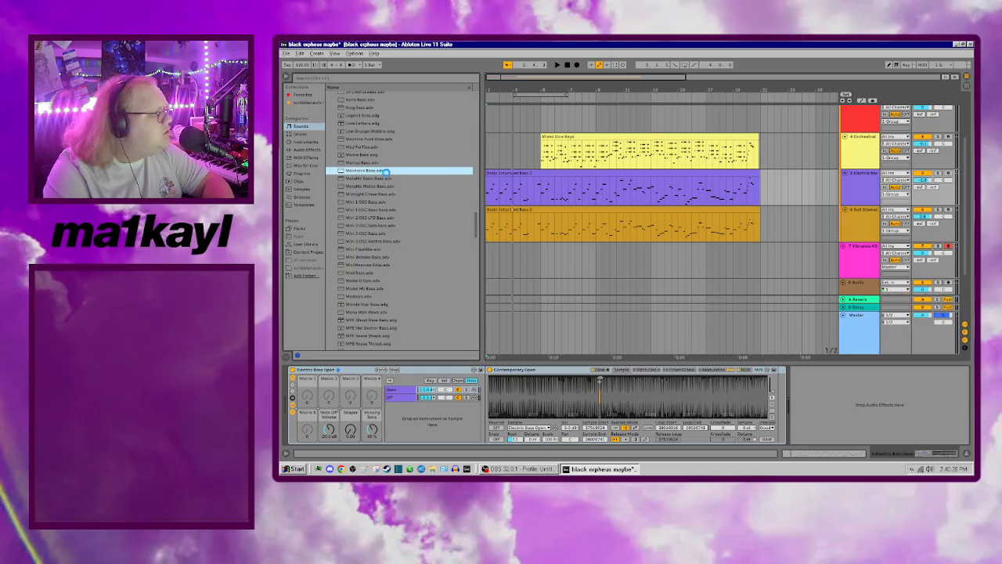
double_click(386, 172)
key(space)
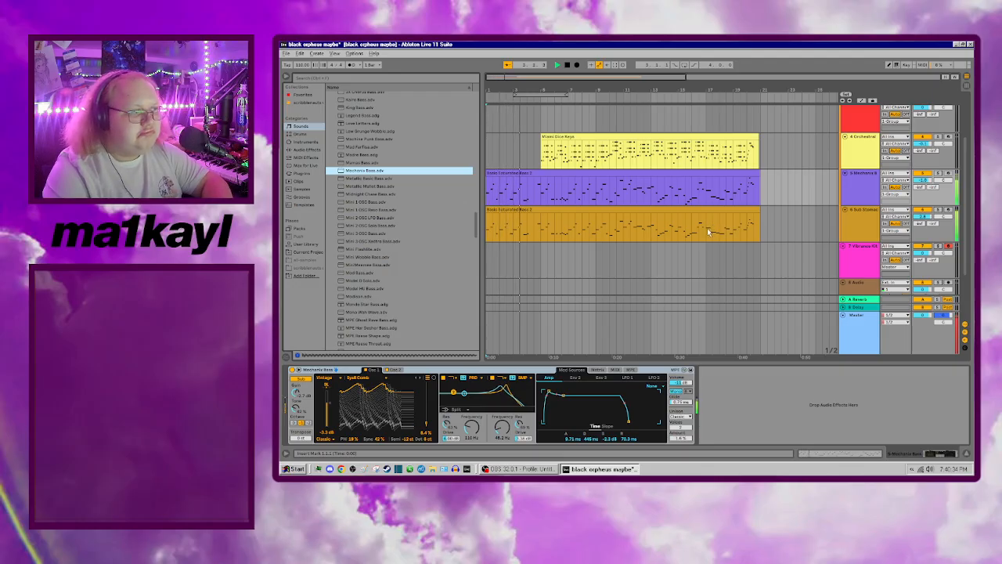
Step: Arm the Formaggio track, raise its Sub Level macro to 0.0 dB, and select the Water Pluck track
scroll(817, 215, up, 3)
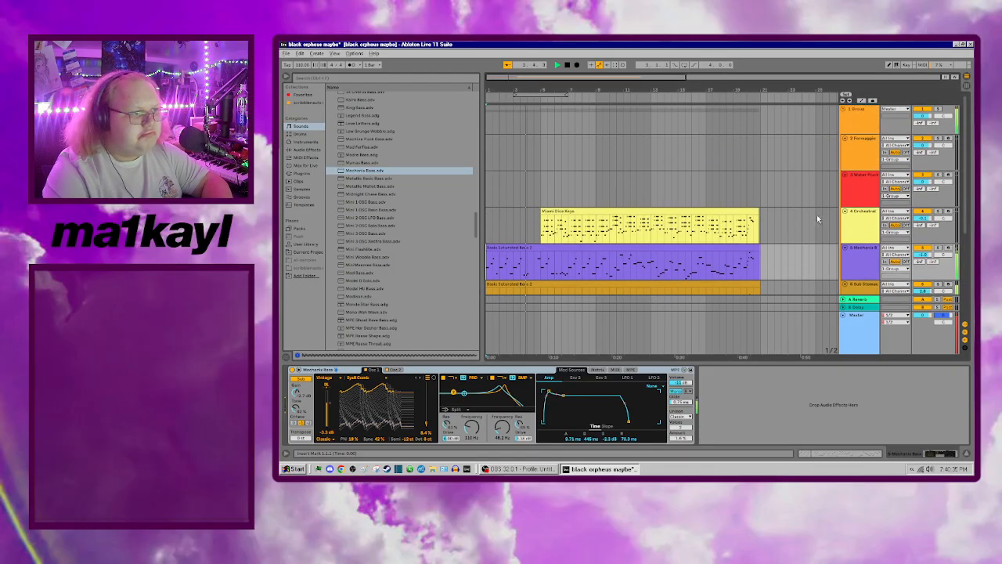
click(947, 138)
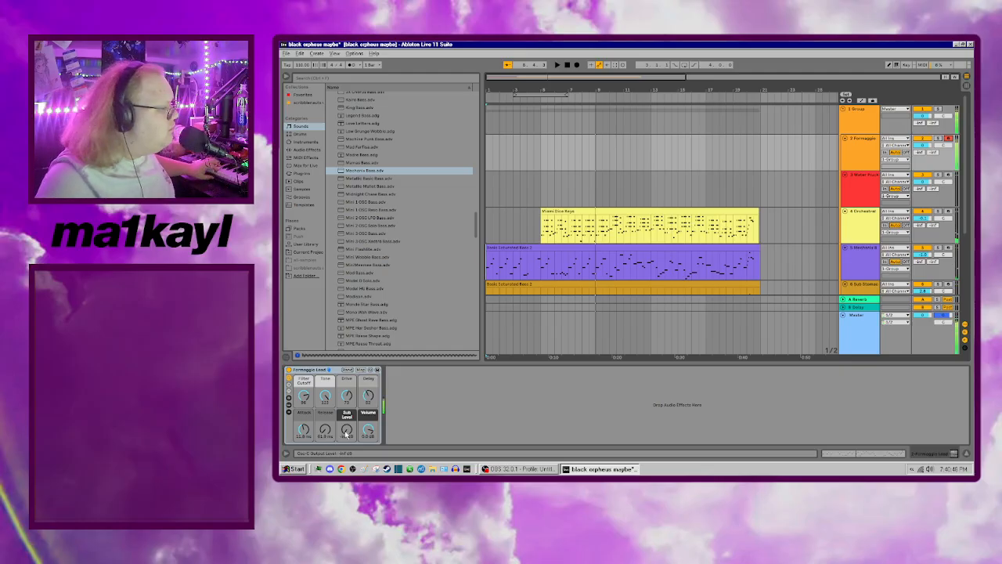
drag(347, 433, 347, 415)
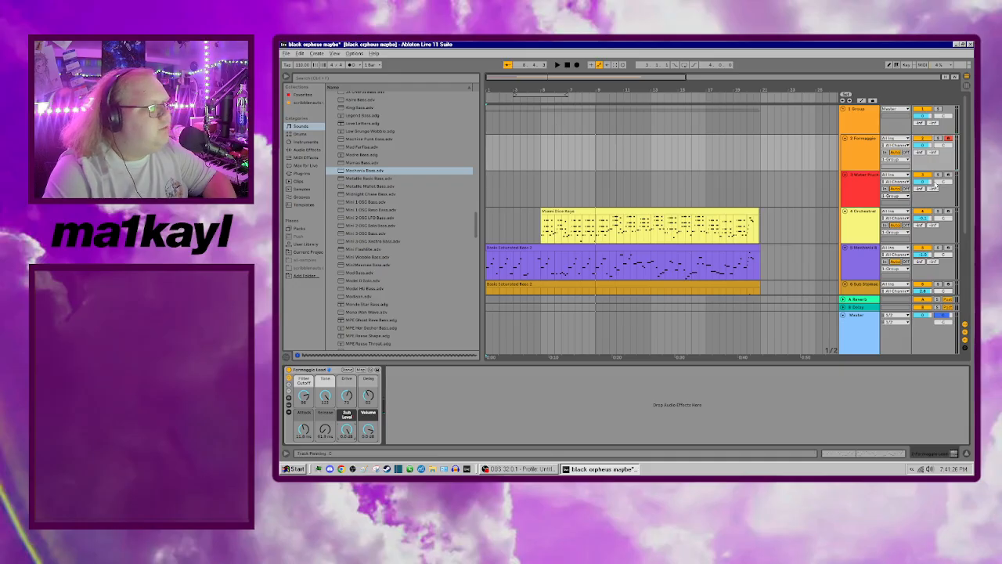
click(849, 201)
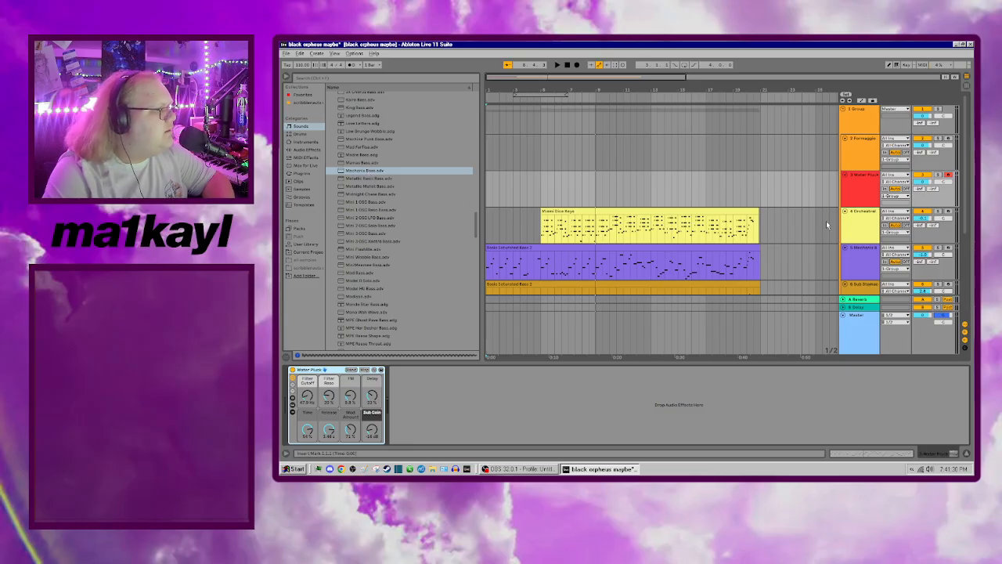
Step: Add the Mechanix Bass preset to Favorites, replace it on track 5 with Low Grunge Wobble, and play the result
click(867, 259)
right_click(392, 171)
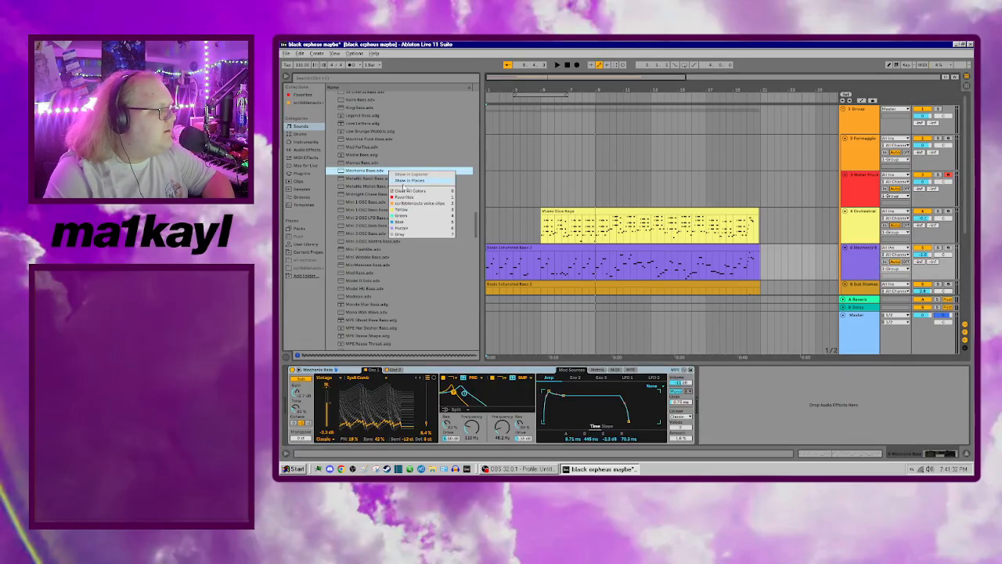
click(405, 197)
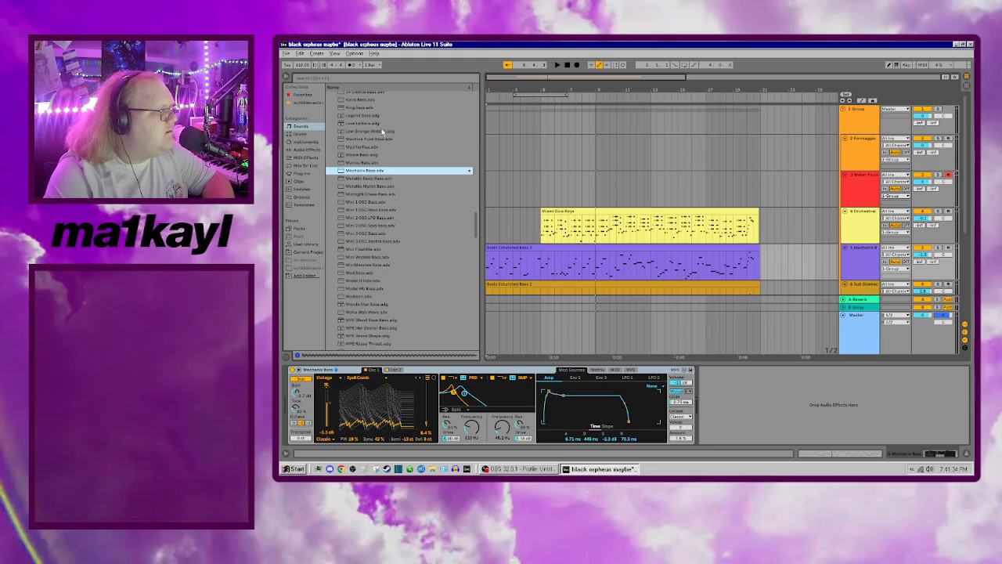
click(383, 131)
key(space)
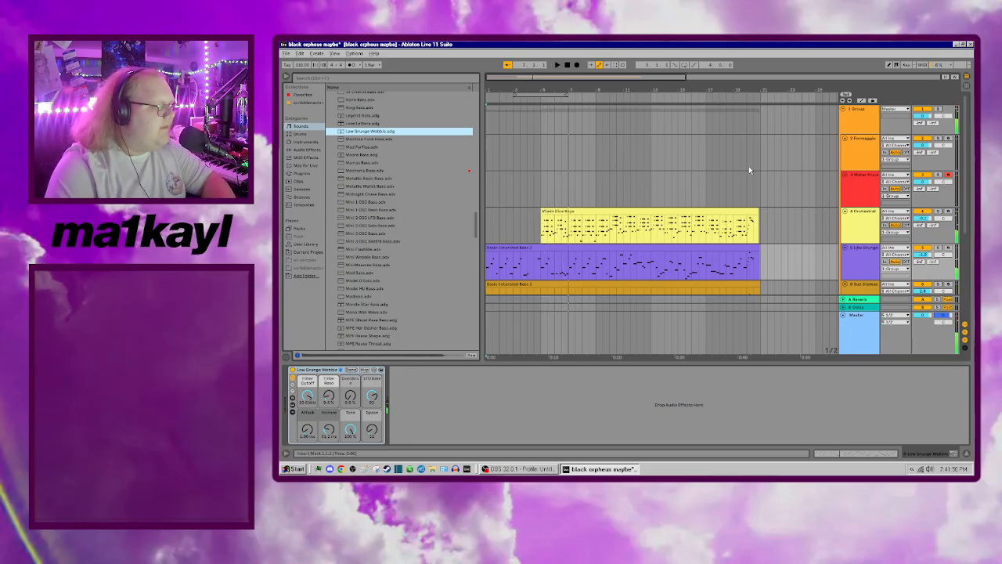
Step: Replace the Water Pluck instrument on track 3 with Anna Pad from the Pad sounds
click(862, 193)
drag(476, 221, 477, 186)
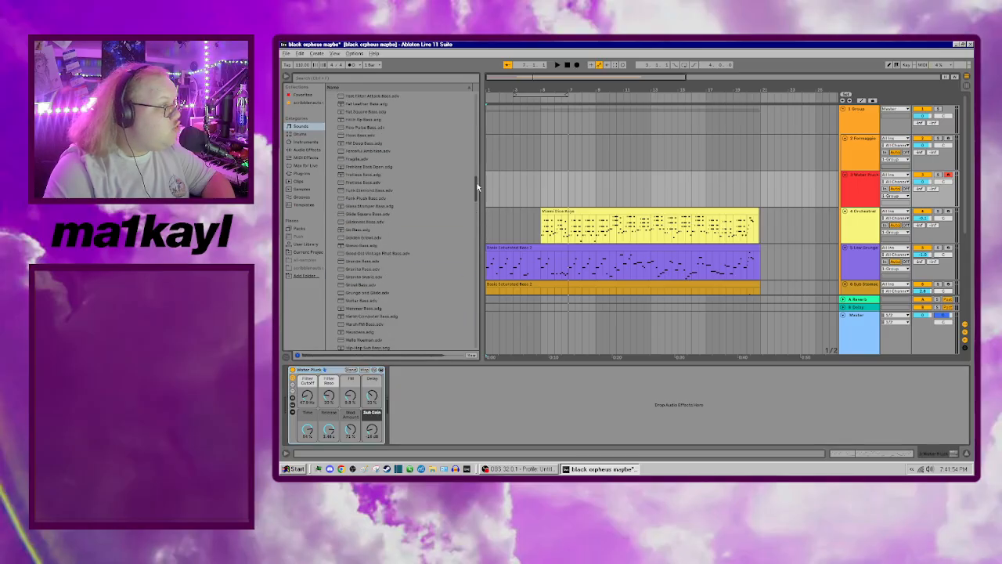
scroll(340, 125, up, 10)
click(330, 102)
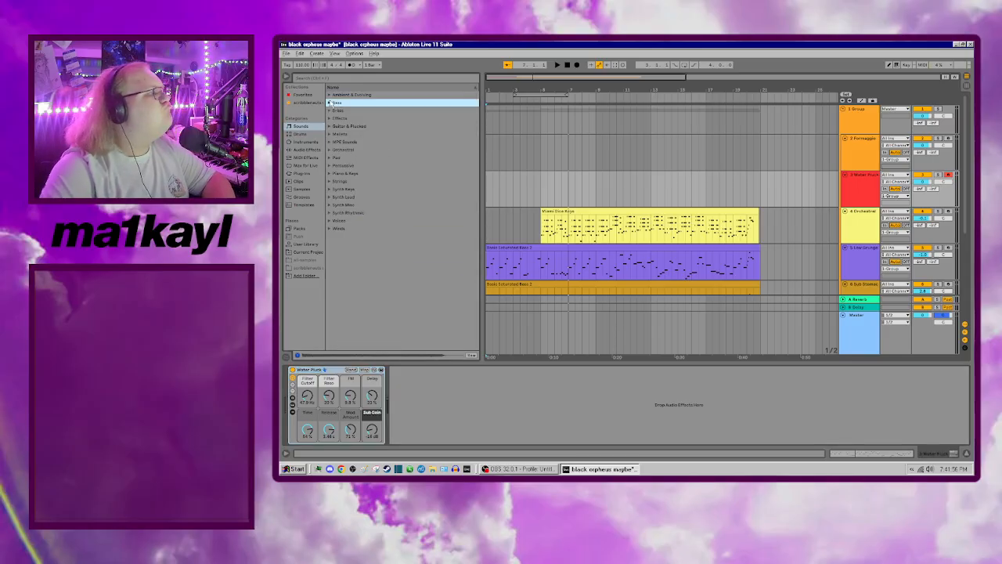
click(329, 157)
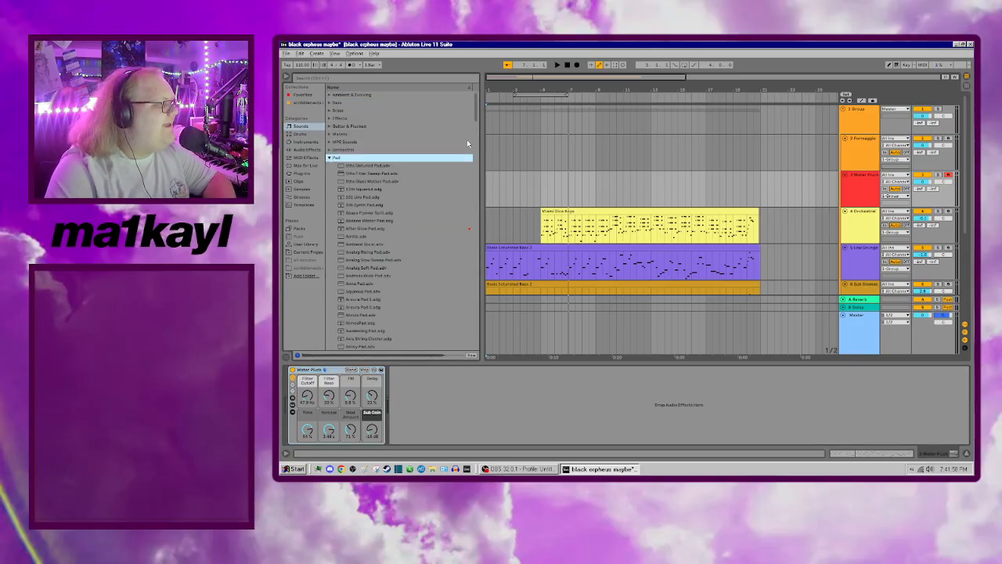
double_click(369, 284)
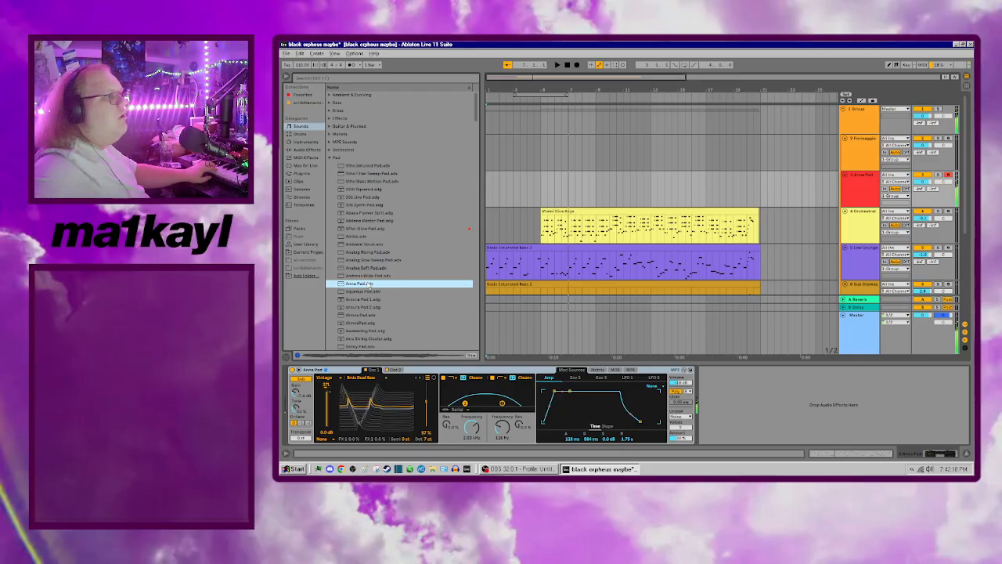
Step: Play the arrangement to try Anna Pad with the other tracks, and adjust the volume of track 3
click(566, 65)
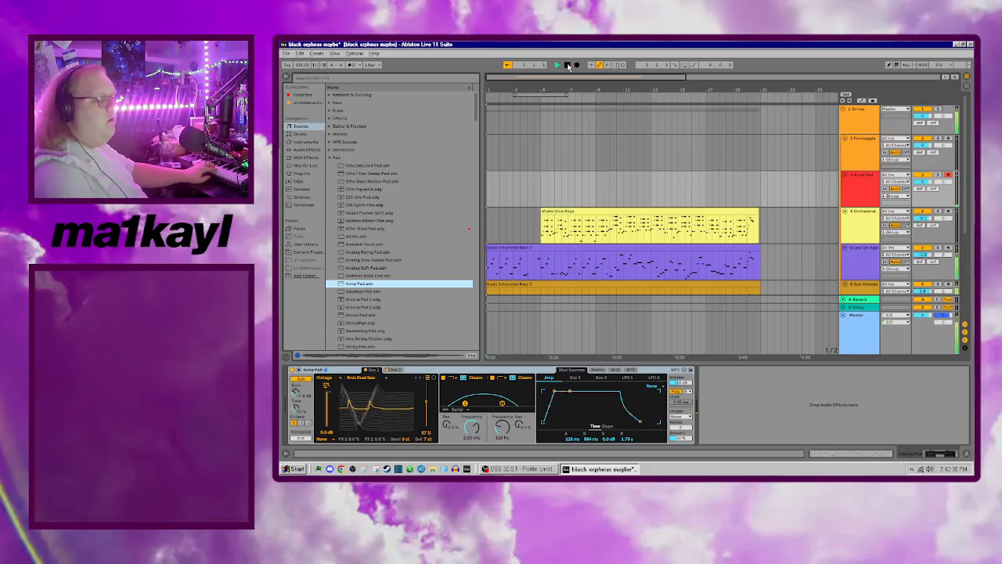
key(space)
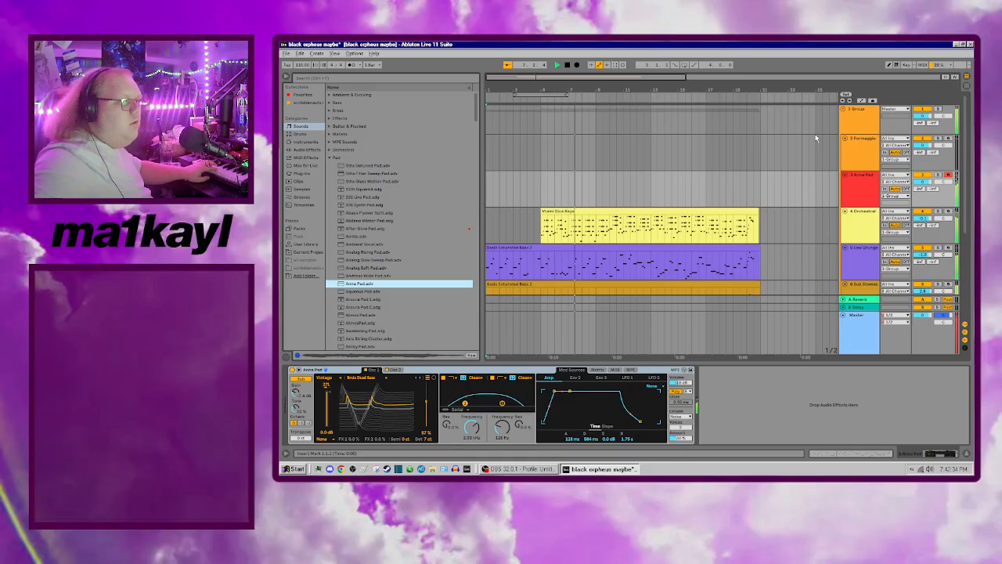
key(space)
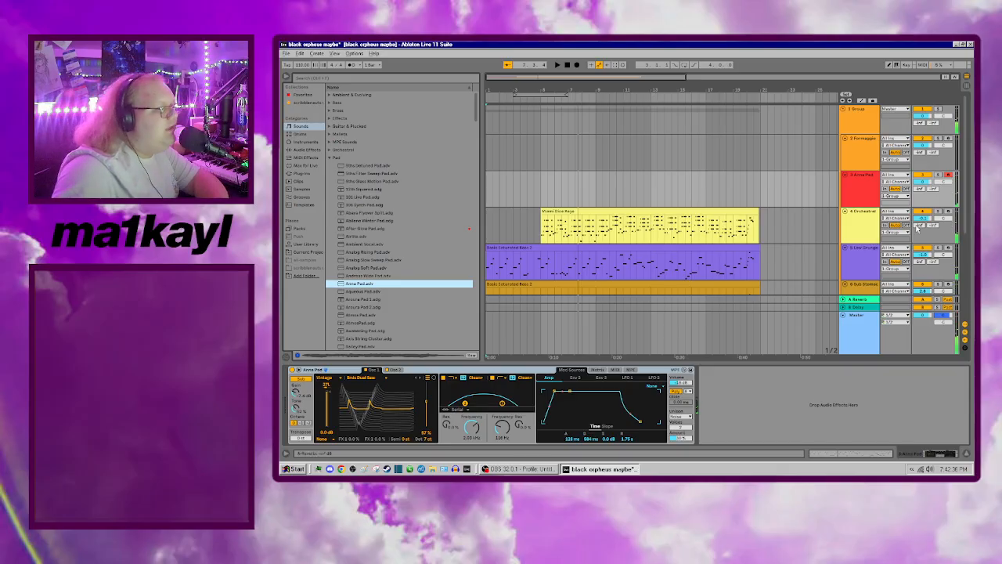
drag(924, 187, 924, 172)
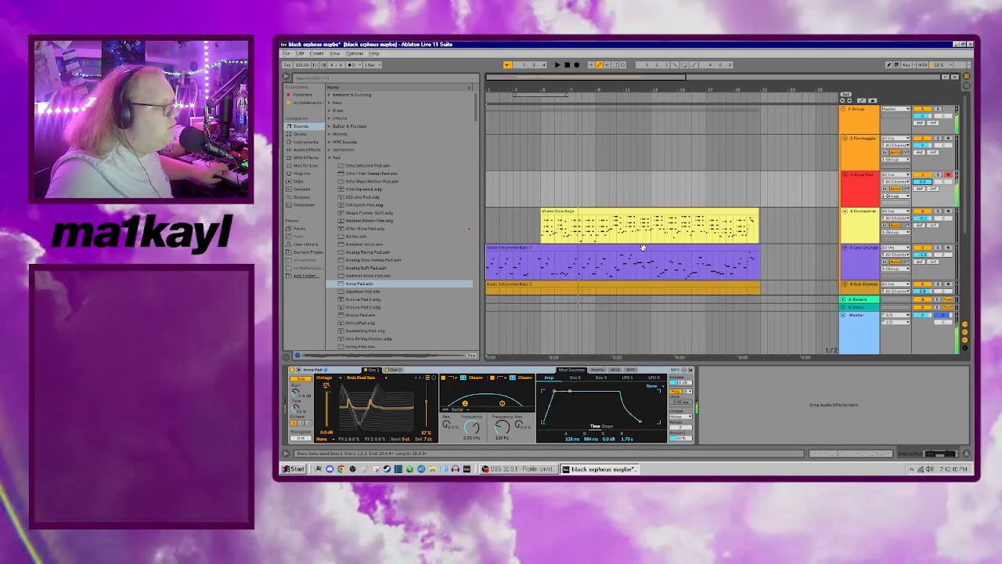
Step: Try Aqueous Pad, Andreas Wide Pad and AtmosPad.adg on track 3, and finish with Atmos Pad.adv loaded
double_click(370, 292)
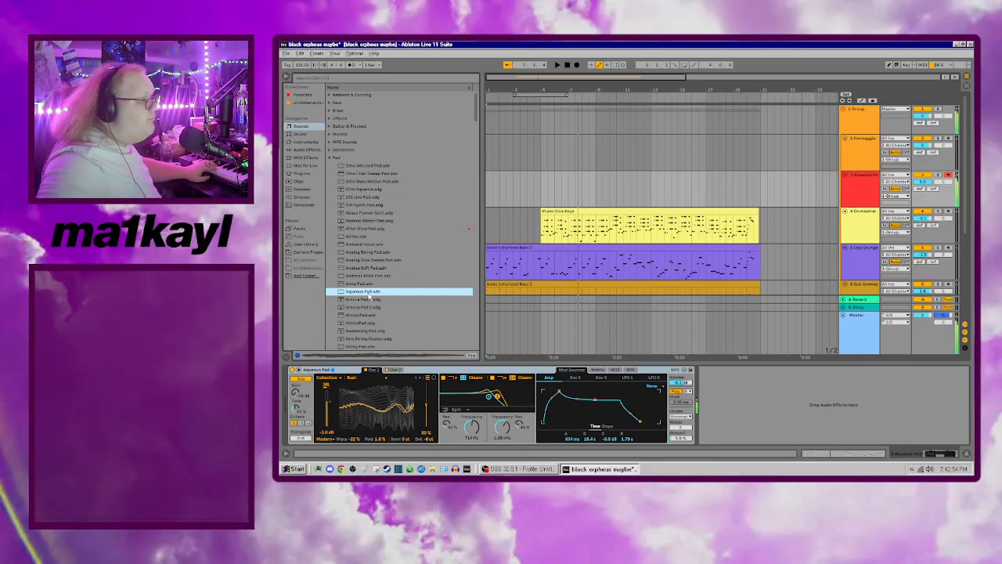
double_click(396, 278)
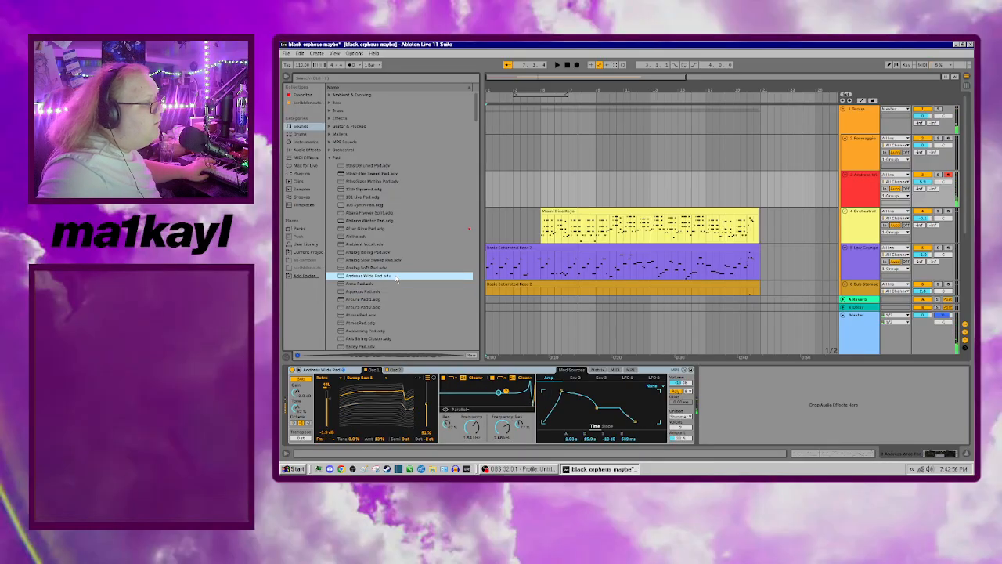
double_click(391, 322)
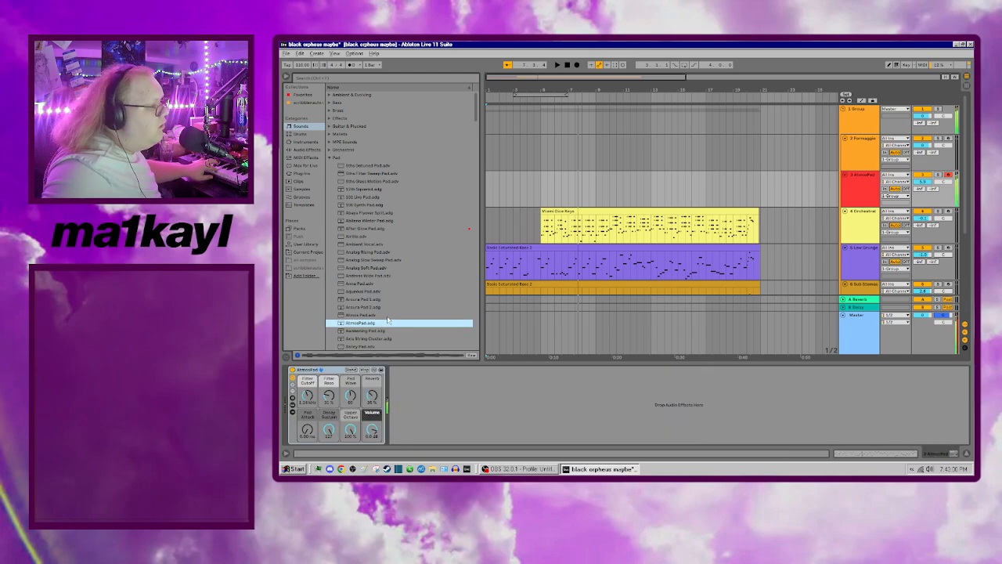
double_click(387, 315)
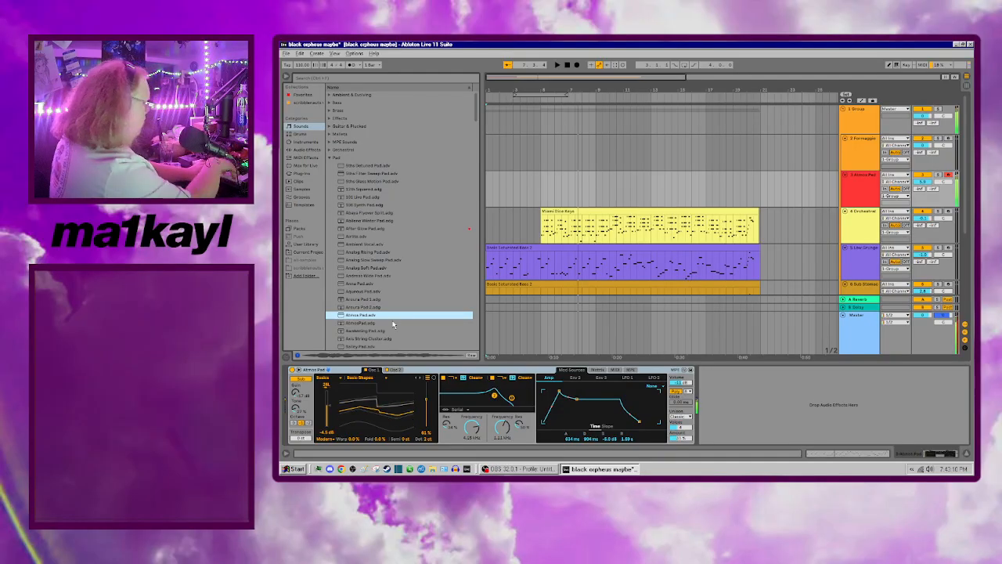
Step: Toggle the Orchestral track's mute and play the arrangement to rehearse the Atmos Pad part
key(space)
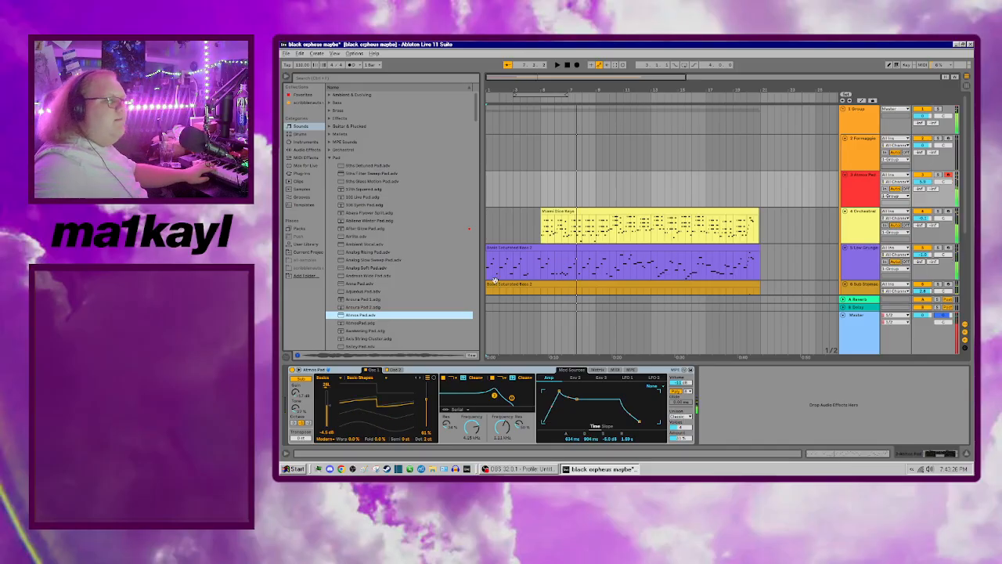
click(925, 212)
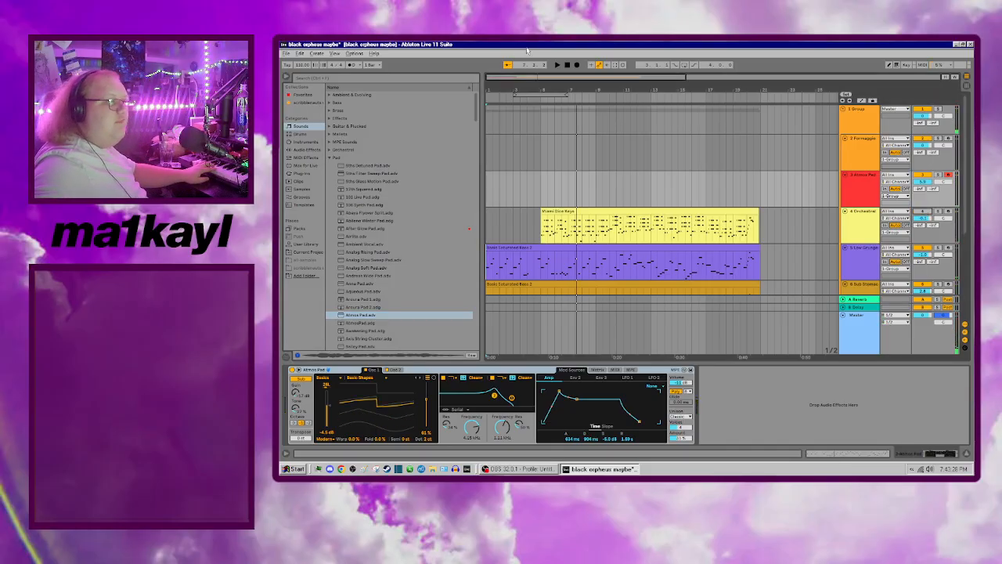
key(space)
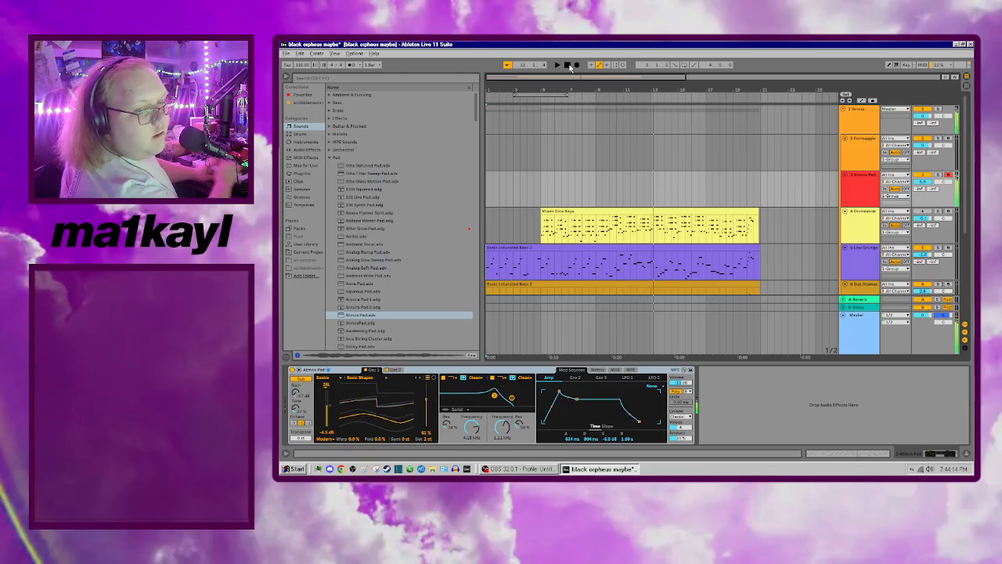
Step: Place the start position at bar 5 on the Atmos Pad track and set a recording count-in
click(550, 185)
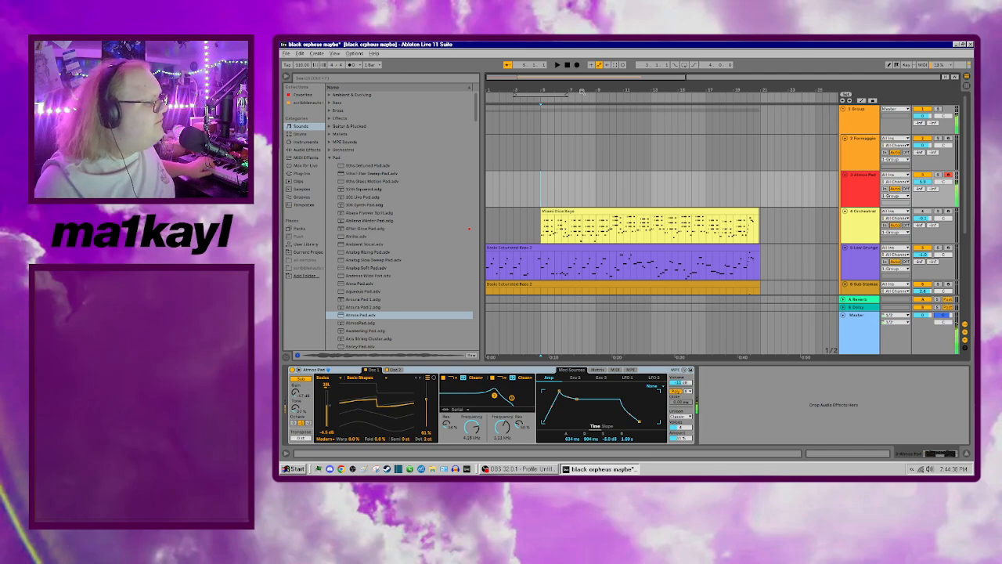
click(363, 66)
click(396, 82)
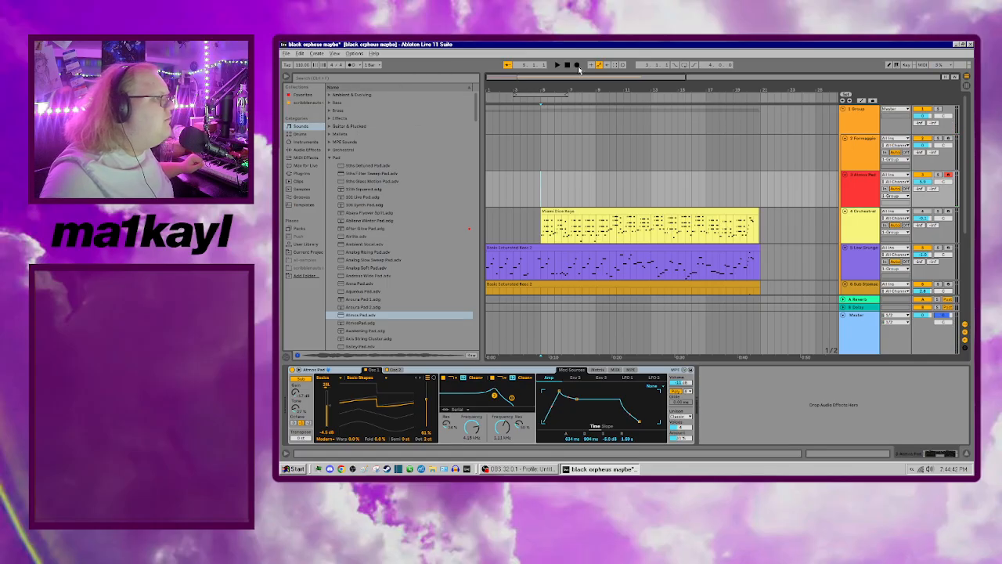
Step: Try to record the Atmos Pad part on track 3 from bar 5, undoing both takes
click(576, 65)
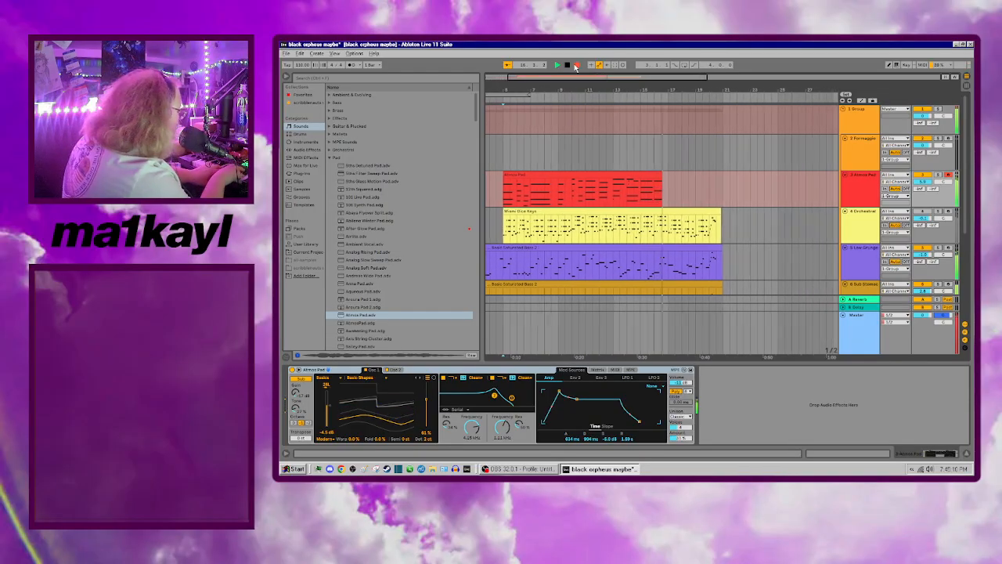
key(space)
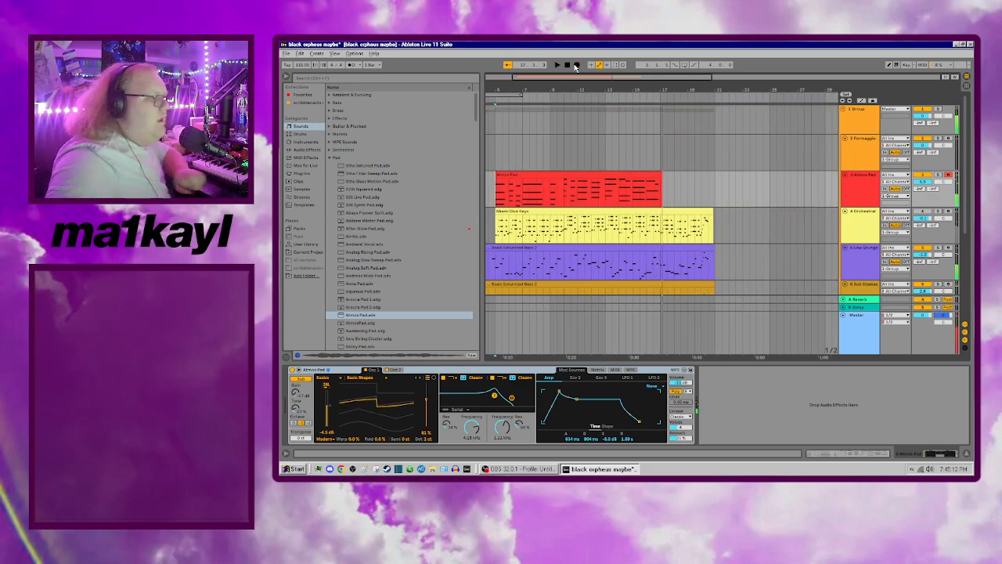
key(ctrl+z)
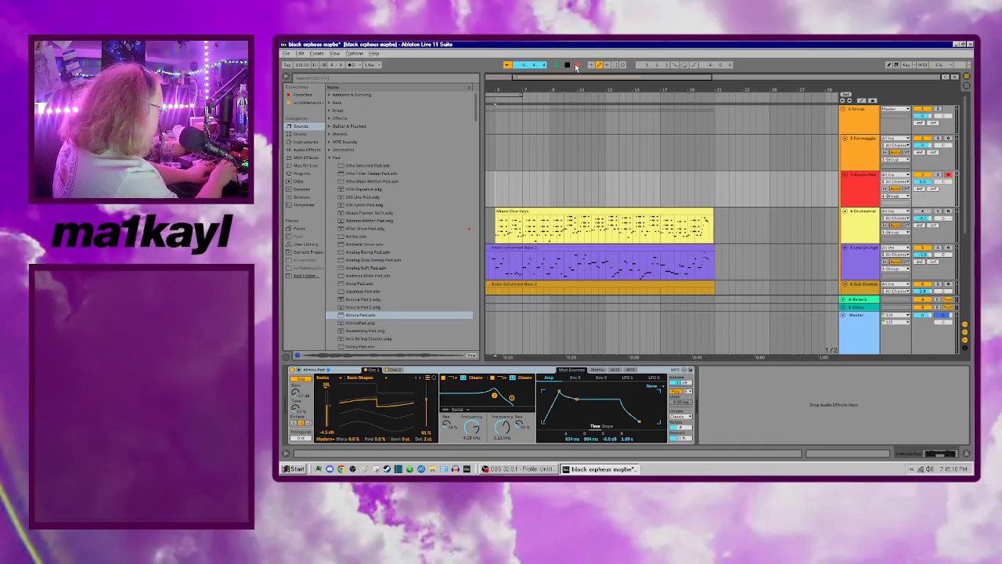
click(577, 66)
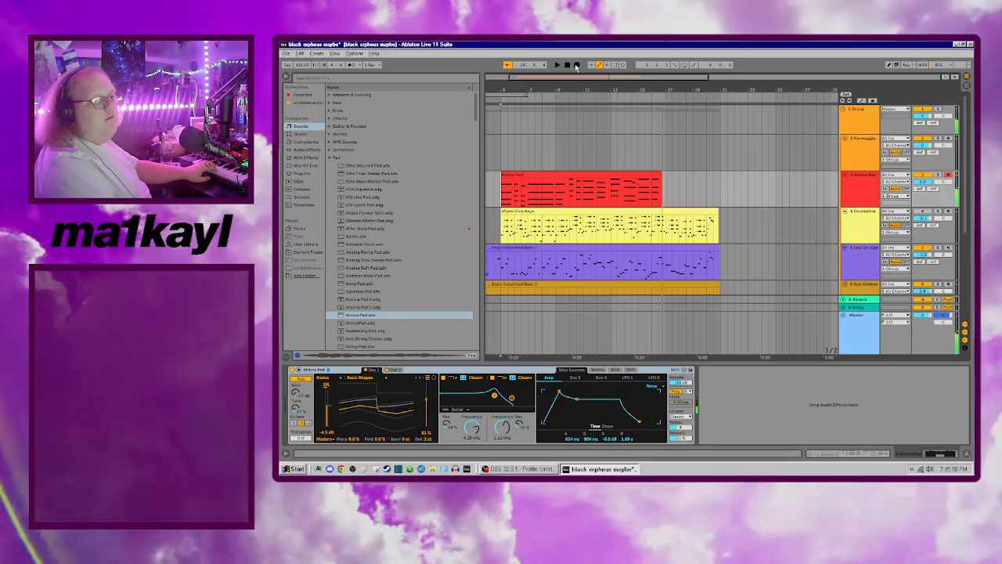
key(ctrl+z)
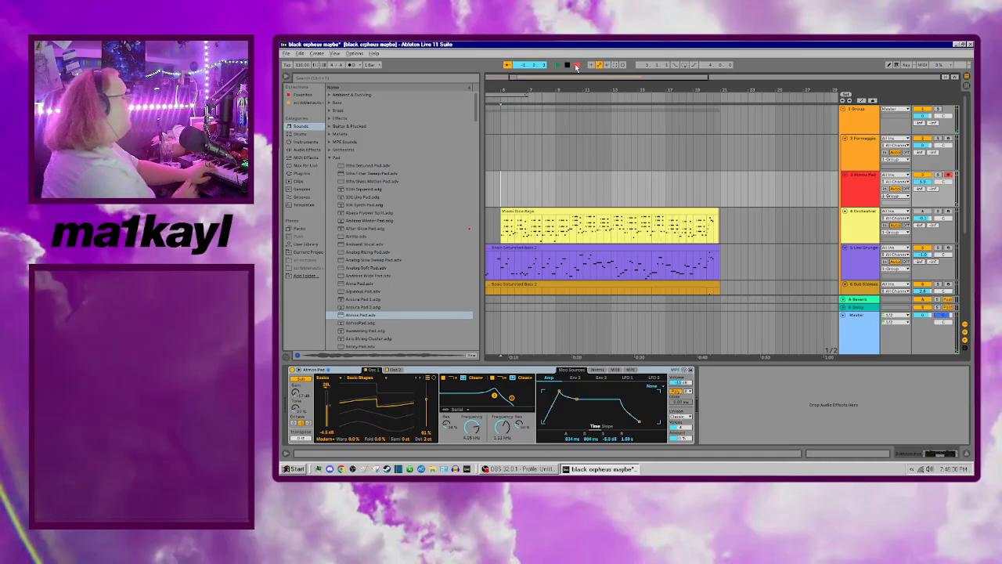
Step: Record a new Atmos Pad take on track 3 from bar 5 to about bar 16
click(577, 66)
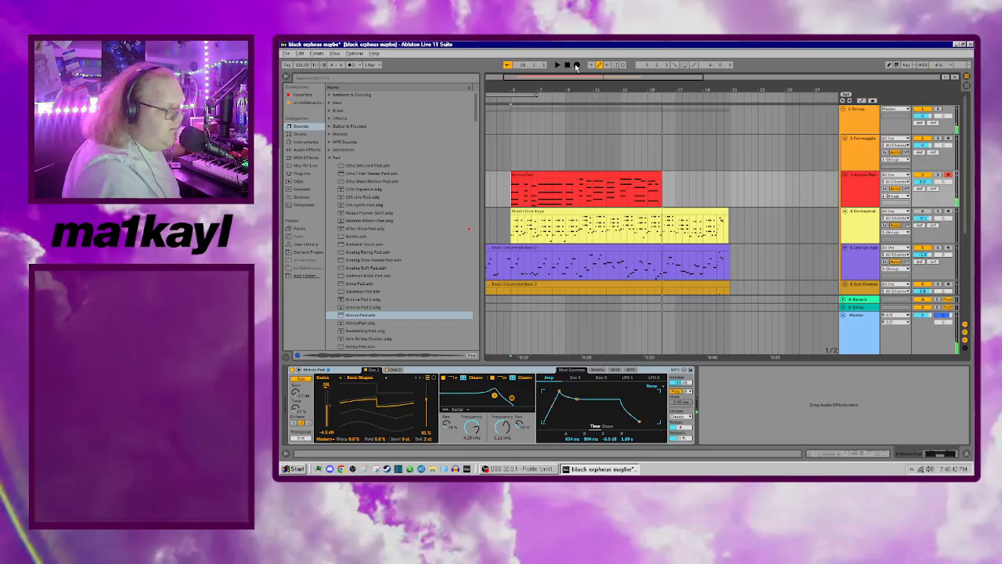
Step: Undo the last Atmos Pad take and try another from bar 5 to about bar 11, undoing it as well
key(ctrl+z)
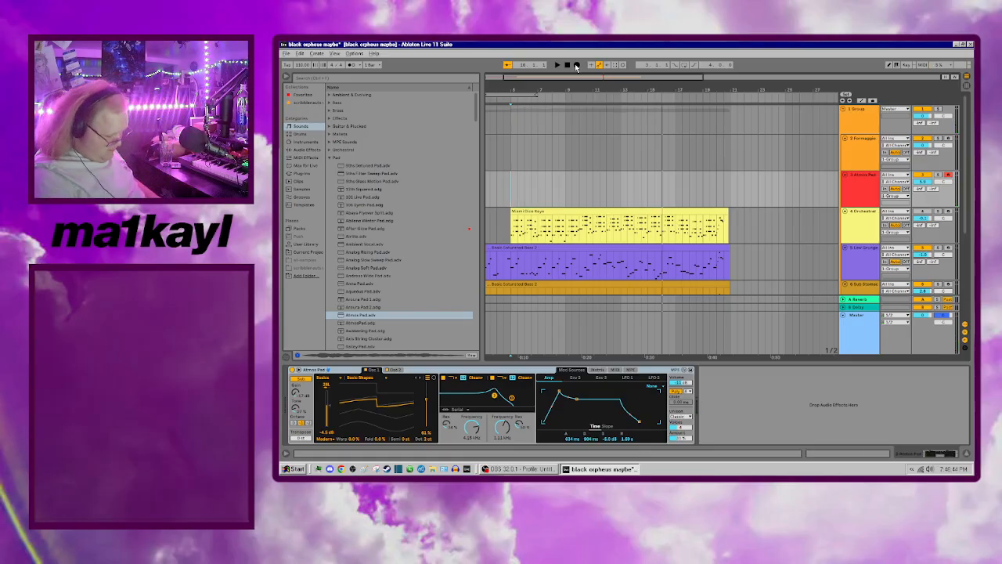
click(576, 65)
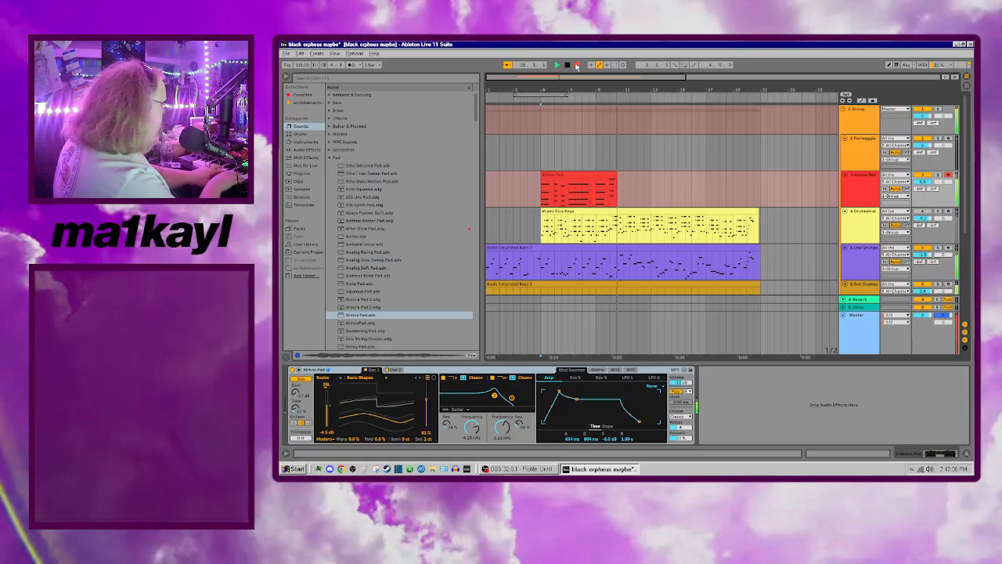
click(577, 65)
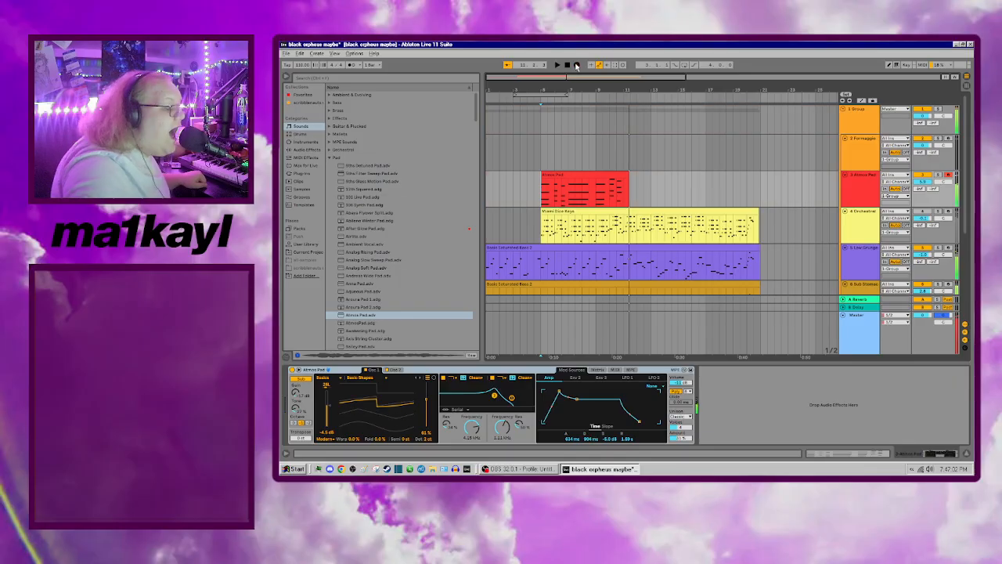
key(ctrl+z)
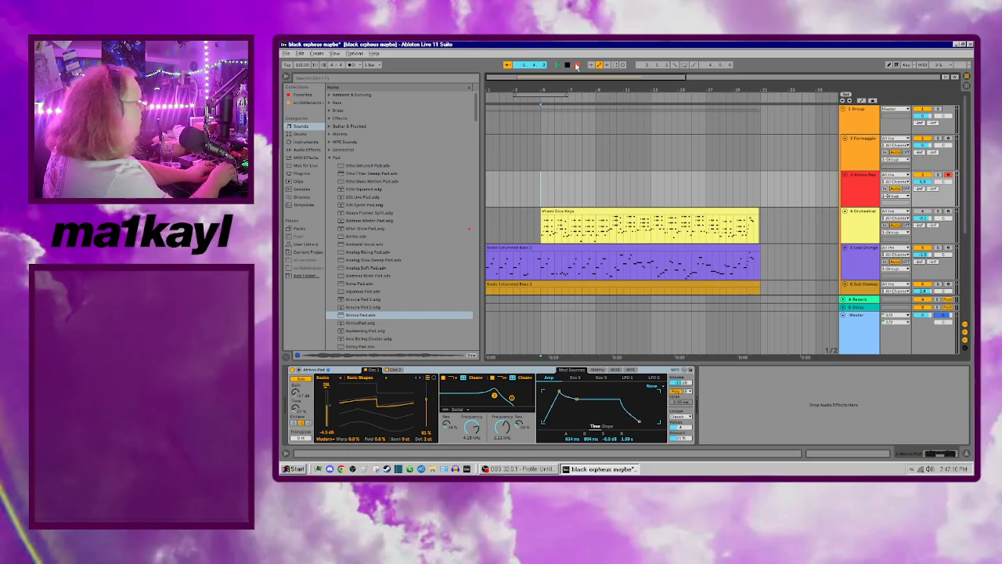
Step: Try a full Atmos Pad take from bar 5 to about bar 20, and delete the recorded clip
click(576, 65)
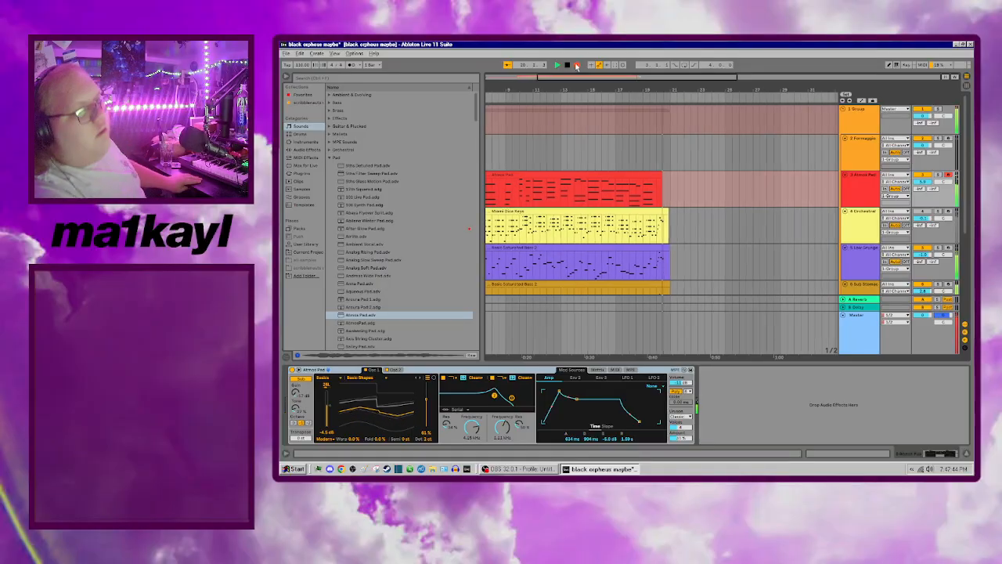
key(space)
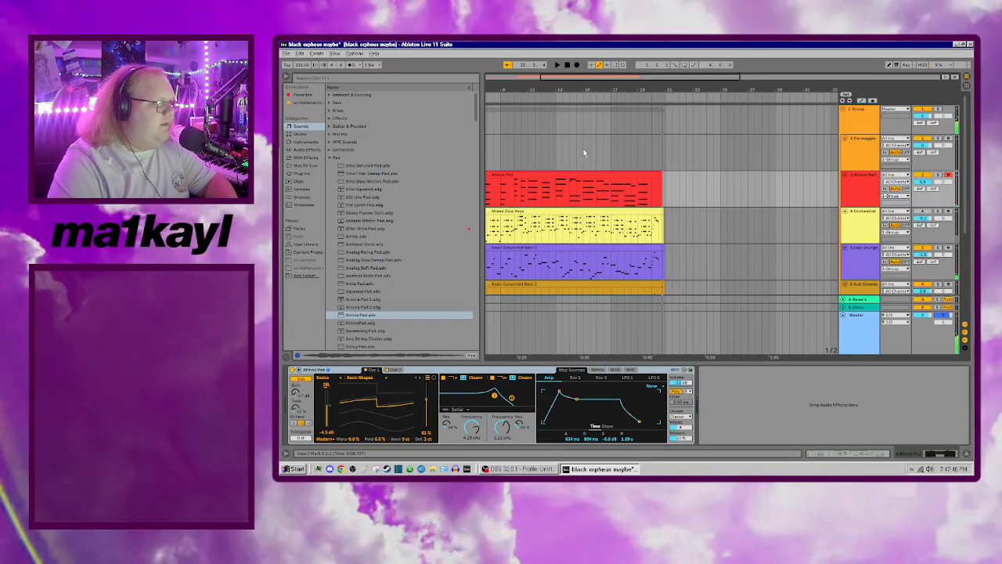
scroll(603, 165, left, 3)
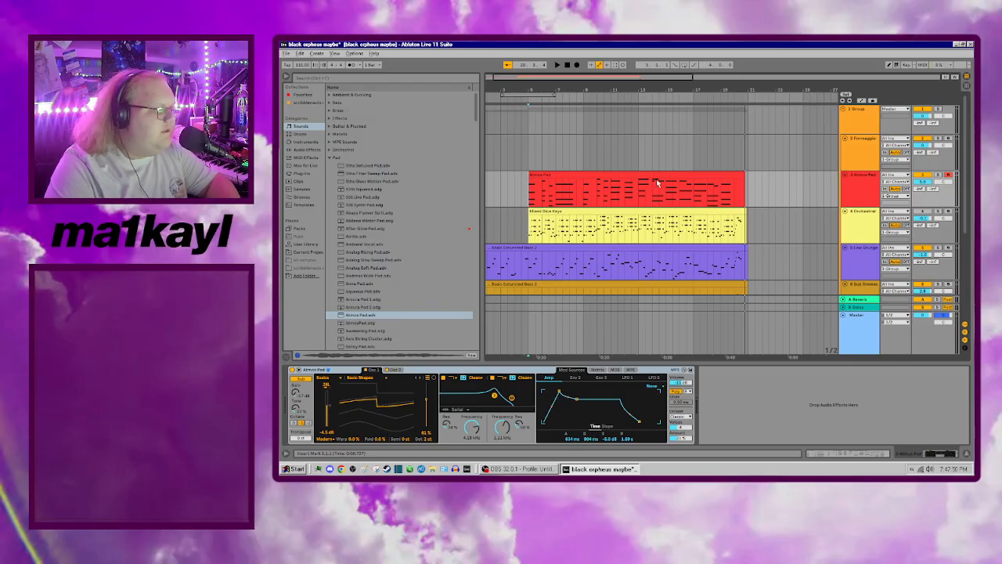
key(Delete)
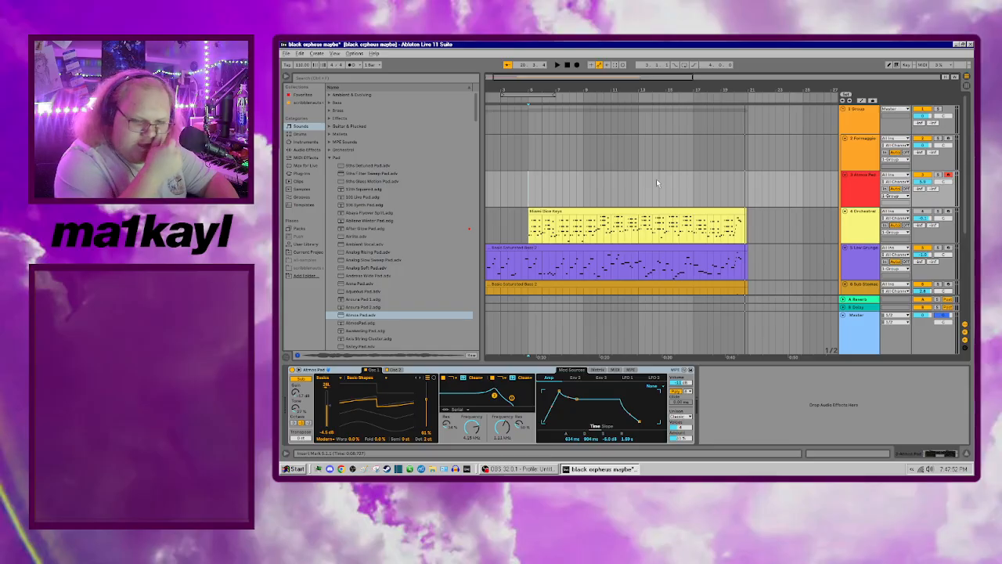
Step: Try one long and one short Atmos Pad take from bar 5, undoing each
click(578, 65)
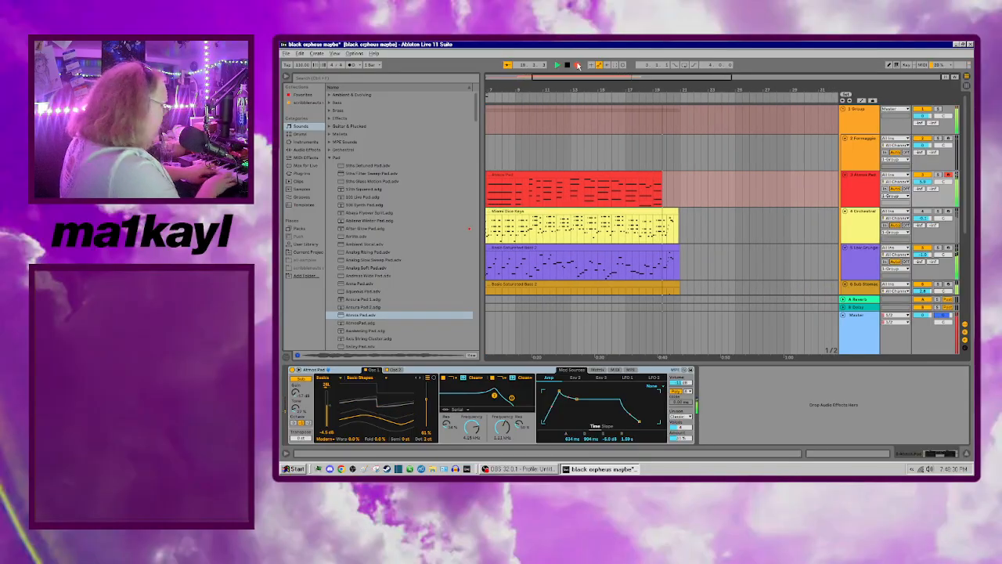
key(space)
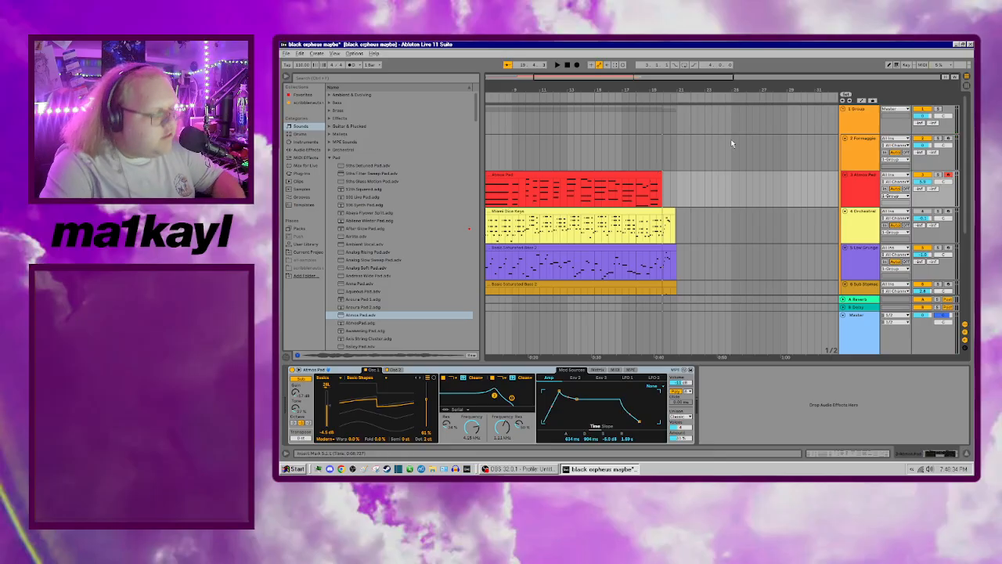
key(ctrl+z)
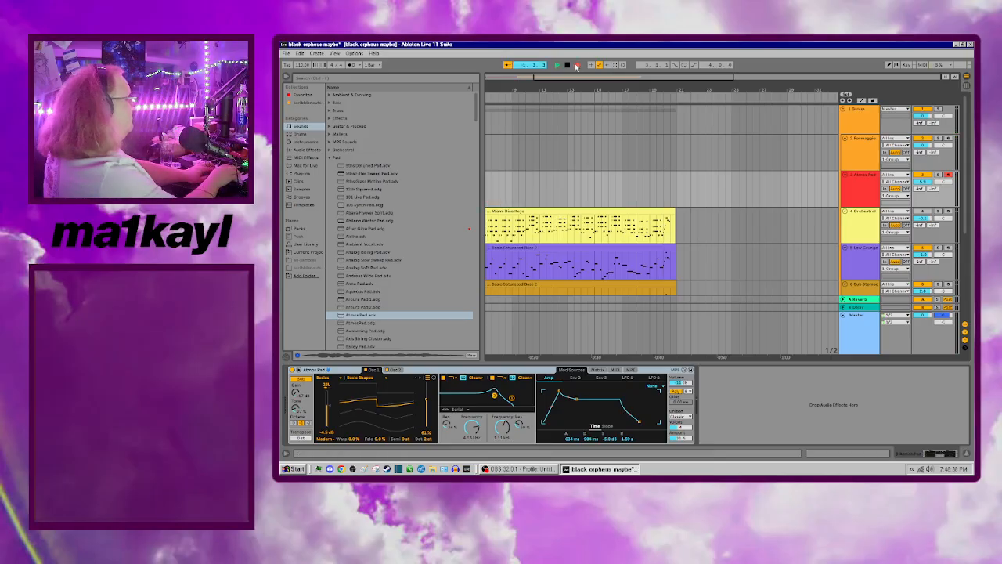
click(576, 65)
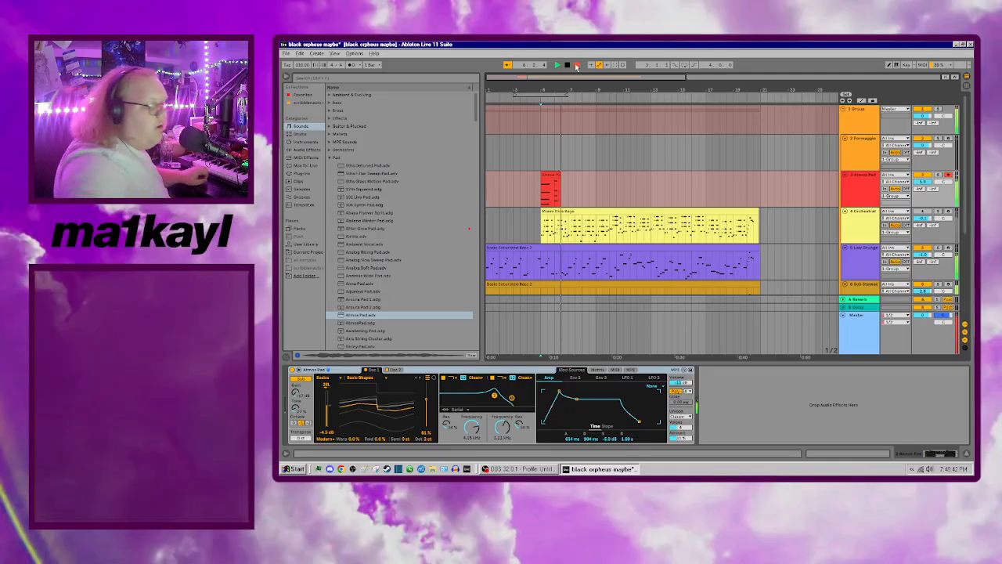
key(space)
key(ctrl+z)
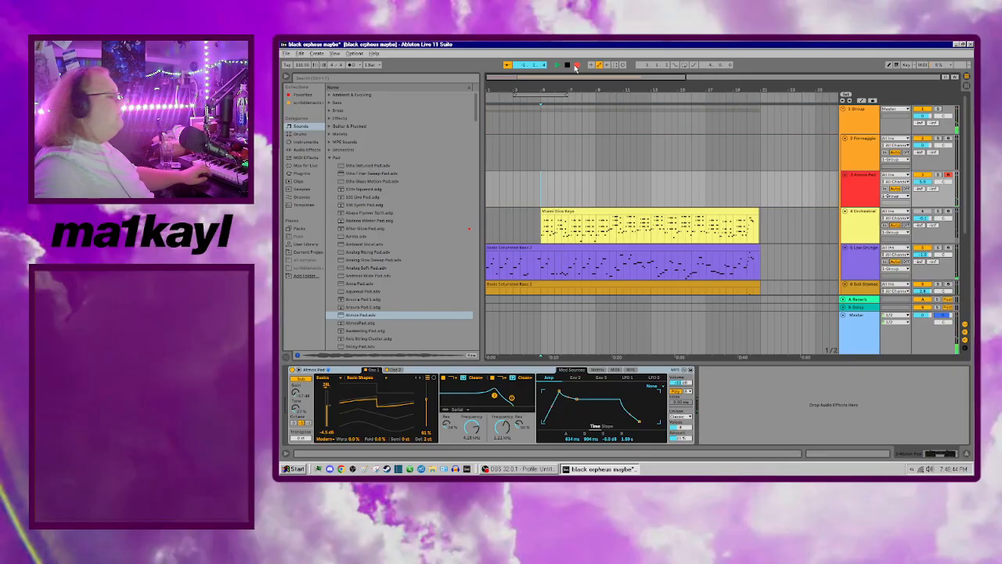
Step: Try two more Atmos Pad takes from bar 5, the first to about bar 17, undoing both
click(576, 66)
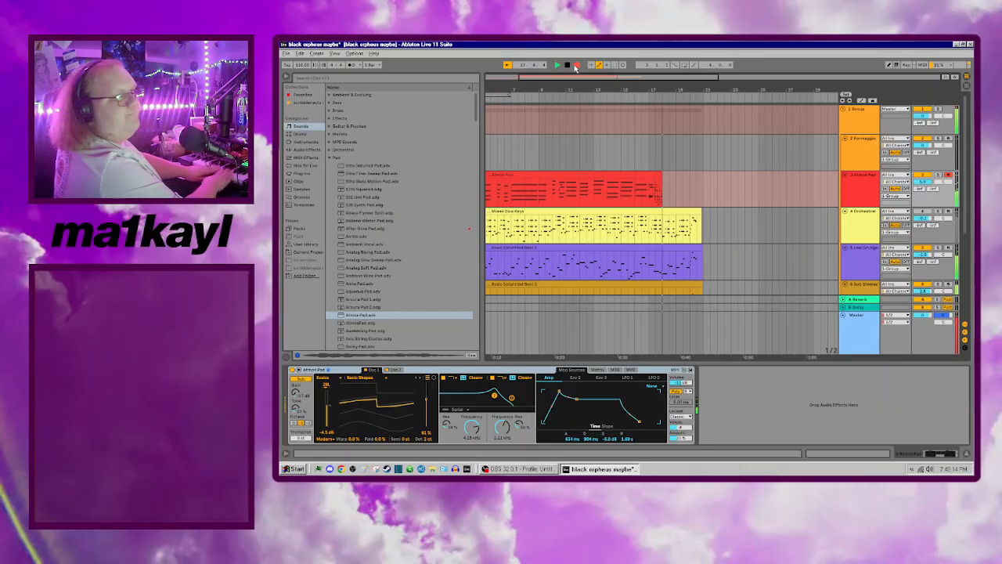
key(space)
key(ctrl+z)
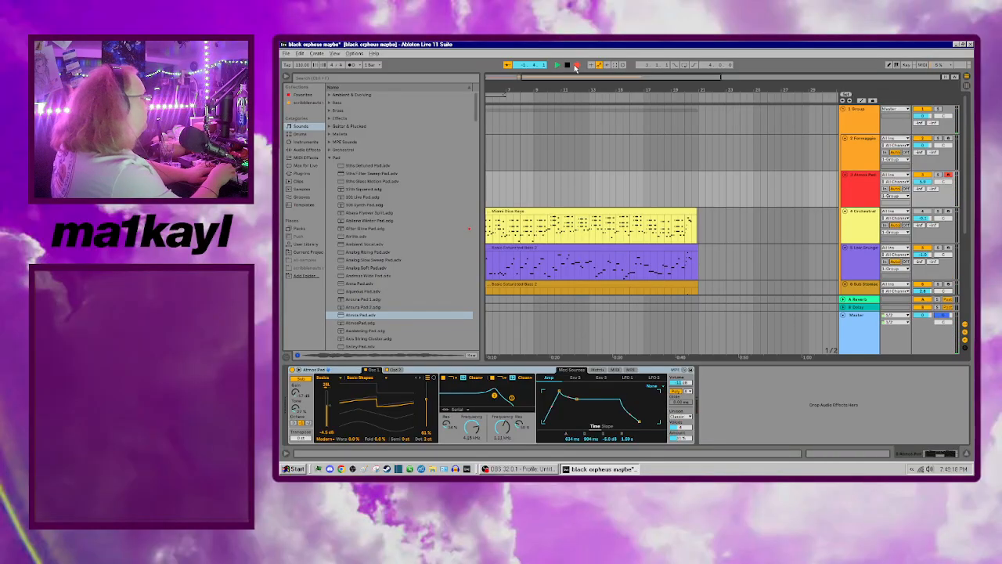
click(576, 65)
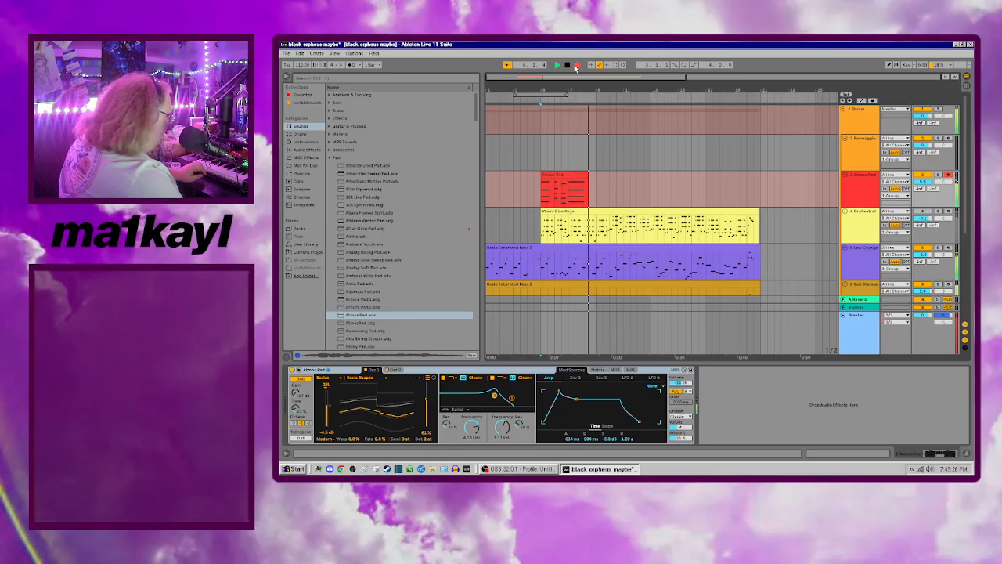
key(space)
key(ctrl+z)
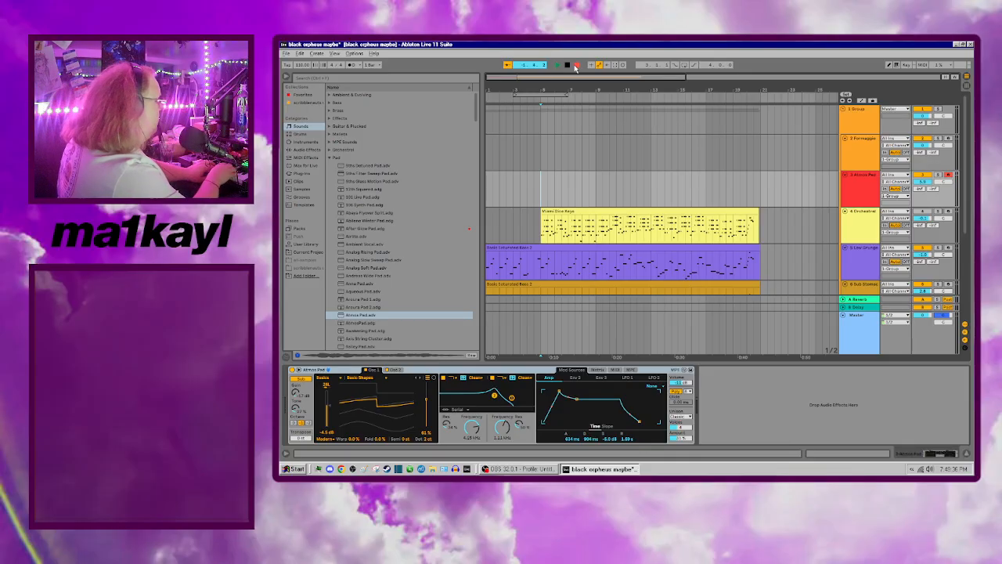
Step: Record the Atmos Pad part from bar 5 to about bar 20 and open the new clip's notes for editing
click(576, 65)
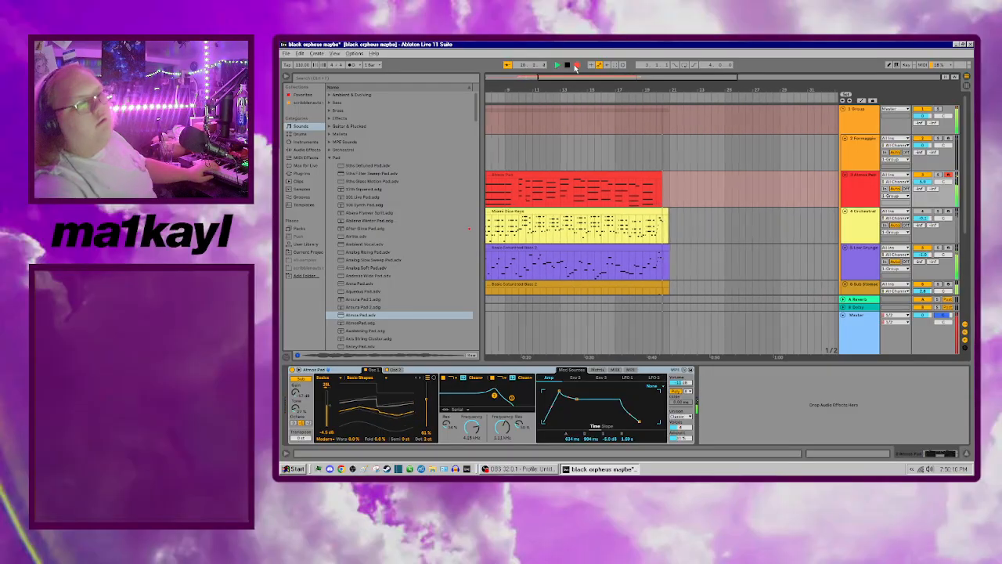
click(575, 65)
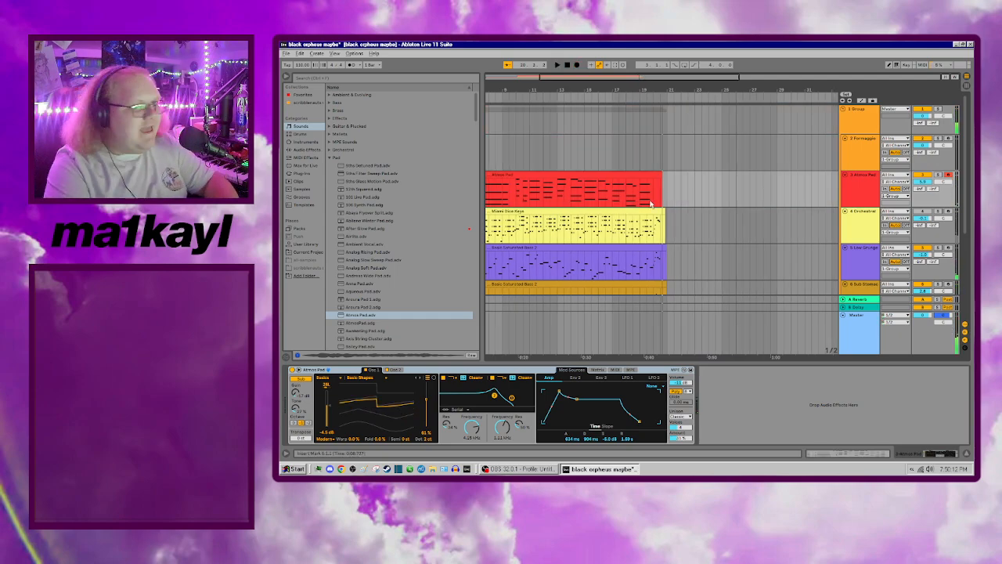
click(608, 175)
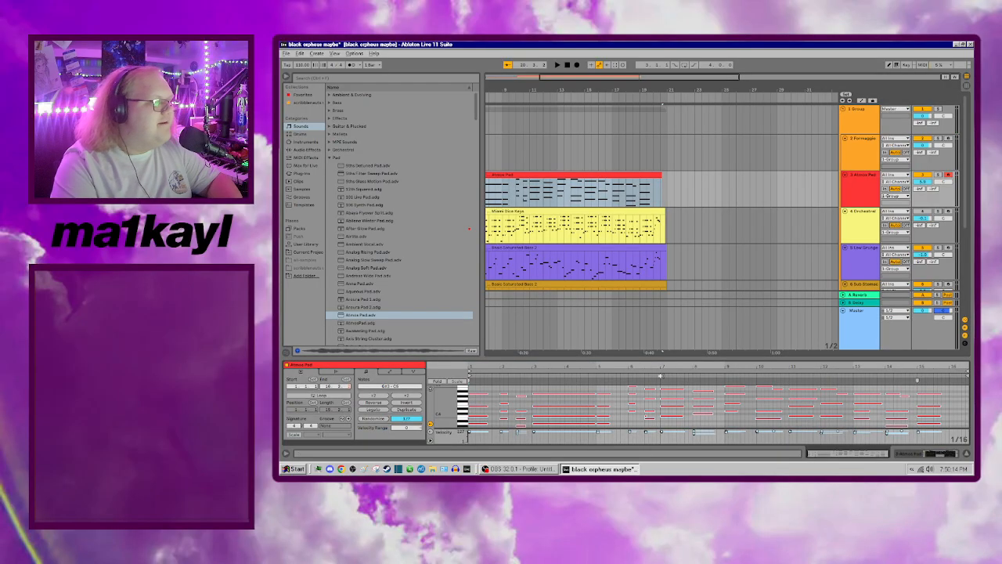
Step: Quantize the start and end of the notes in the Atmos Pad clip through the quantize settings
right_click(720, 424)
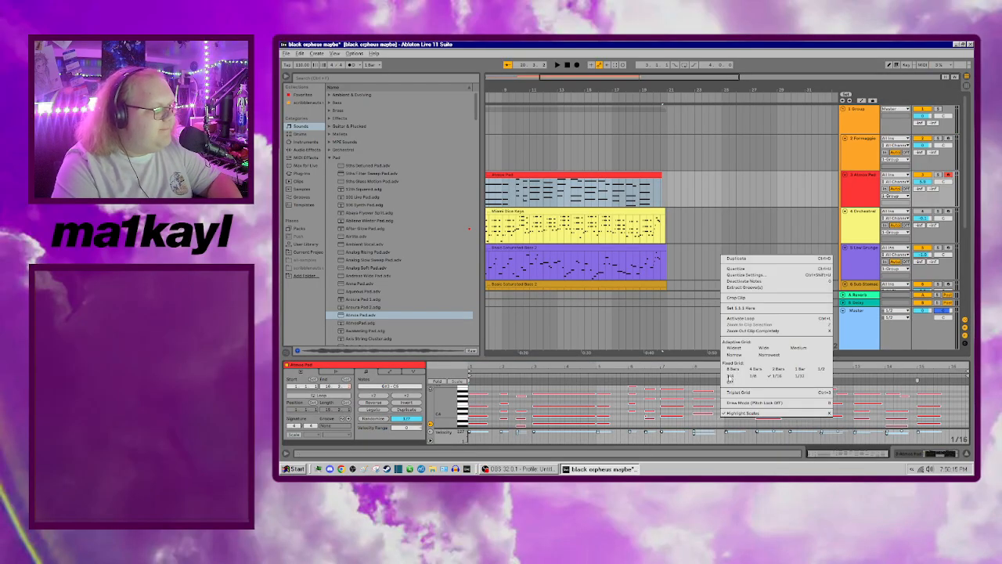
click(748, 275)
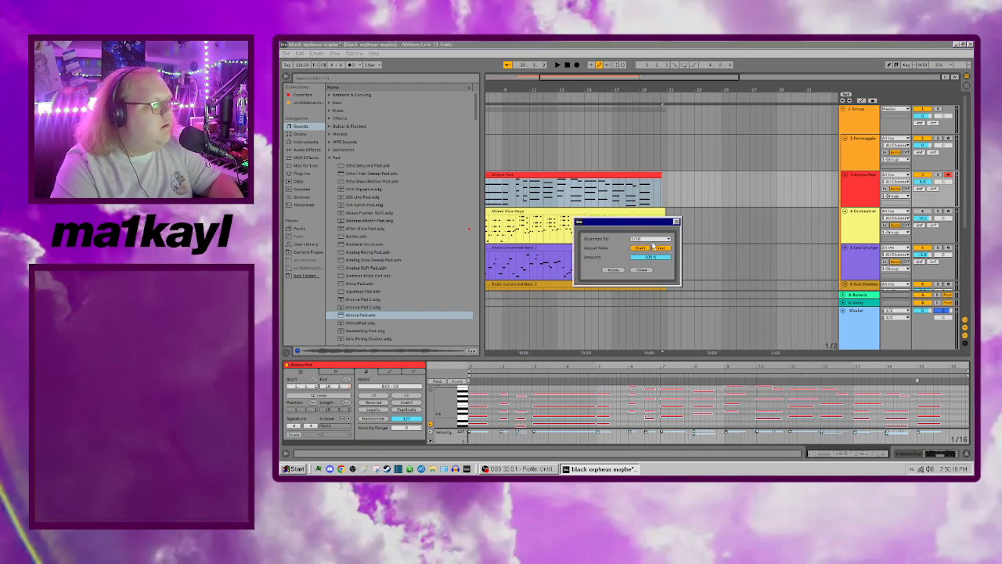
click(650, 239)
click(644, 257)
click(613, 269)
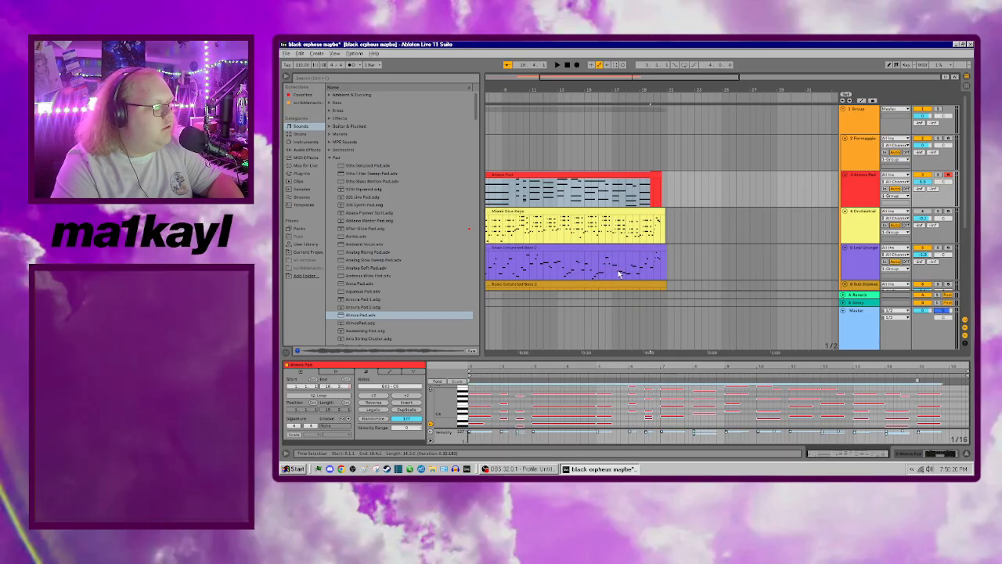
Step: Play back the Atmos Pad part and delete the extra low note at 6.3.1 in its clip
key(space)
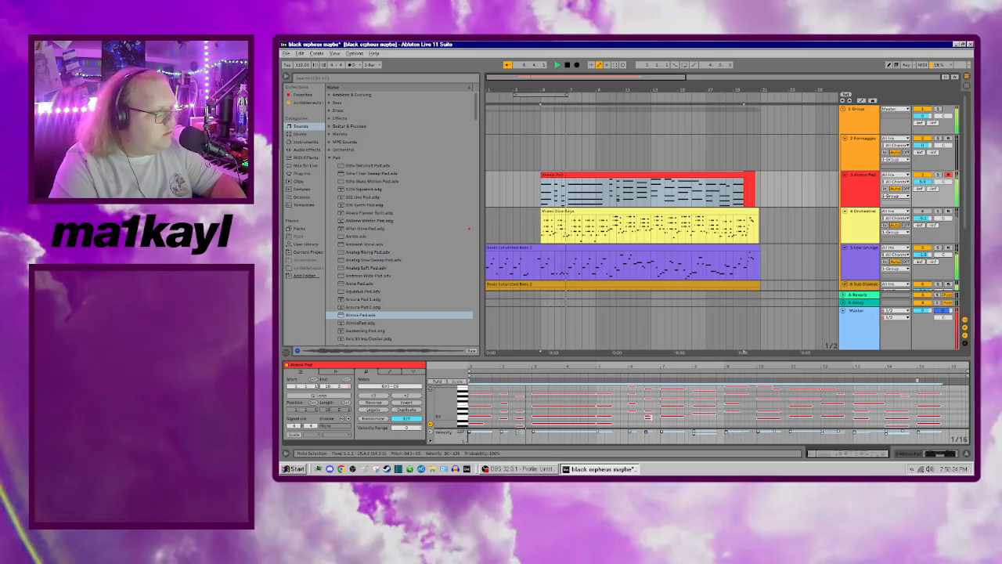
click(651, 421)
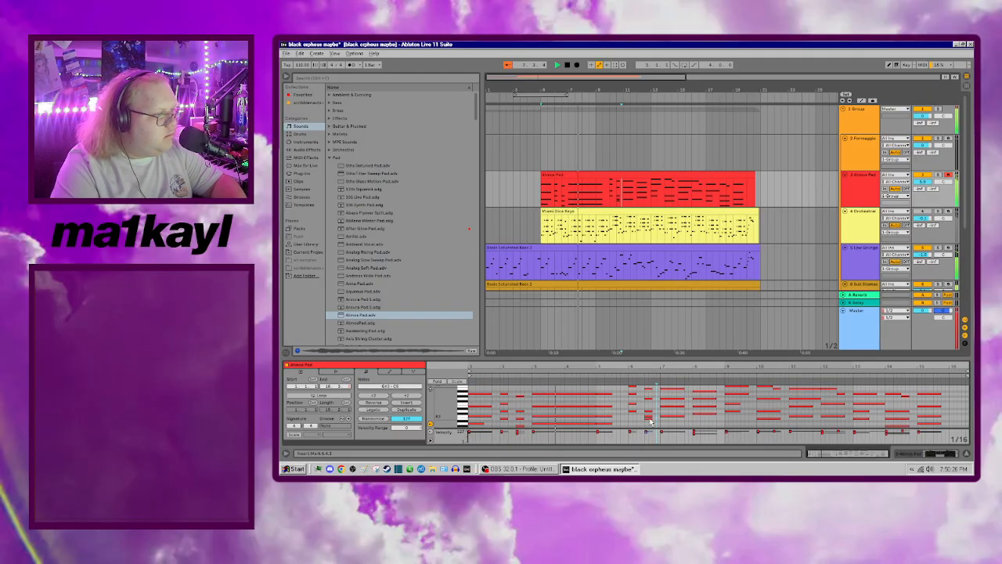
click(648, 419)
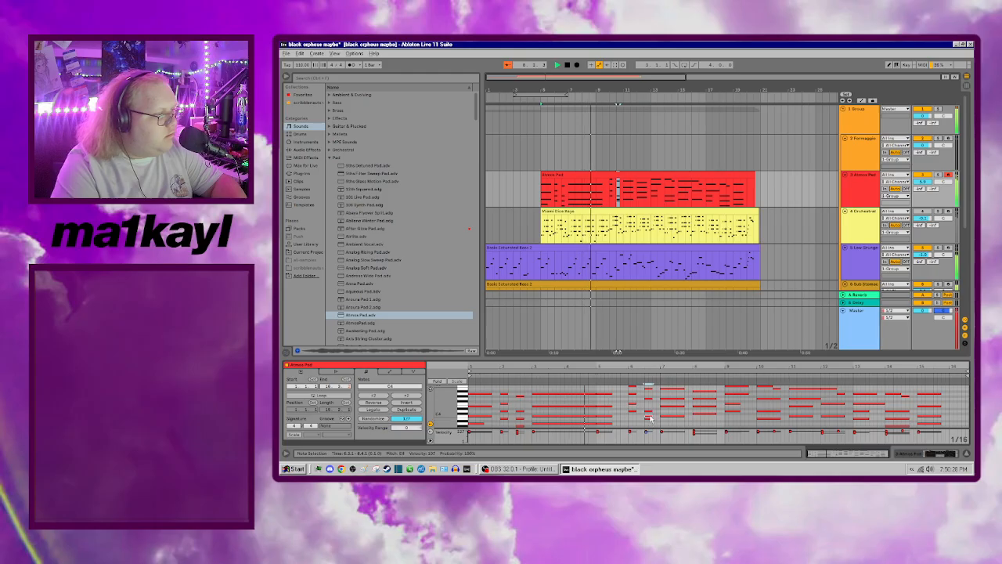
key(Delete)
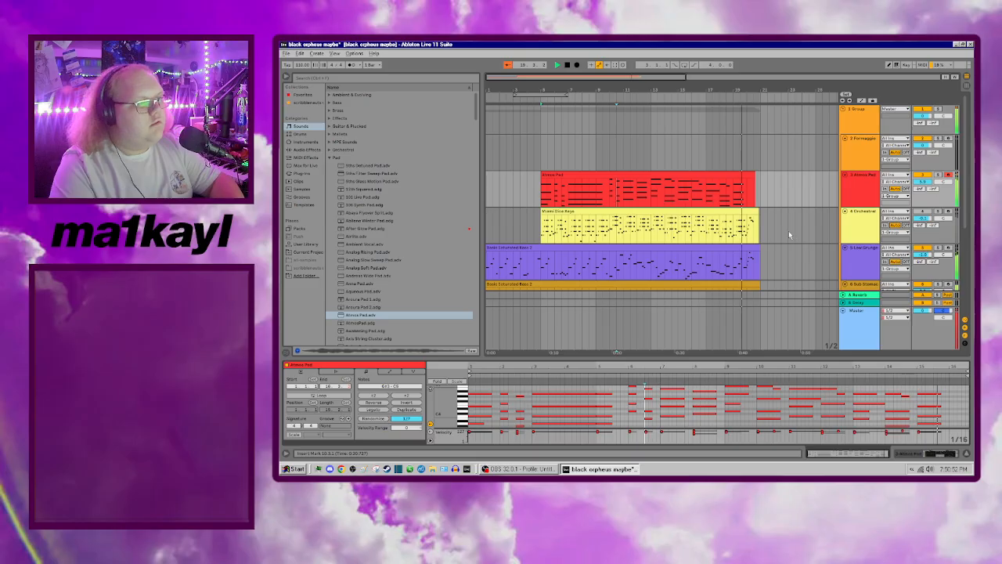
key(space)
Step: Arm the Orchestral track for recording and delete its existing clip starting at bar 5
click(948, 212)
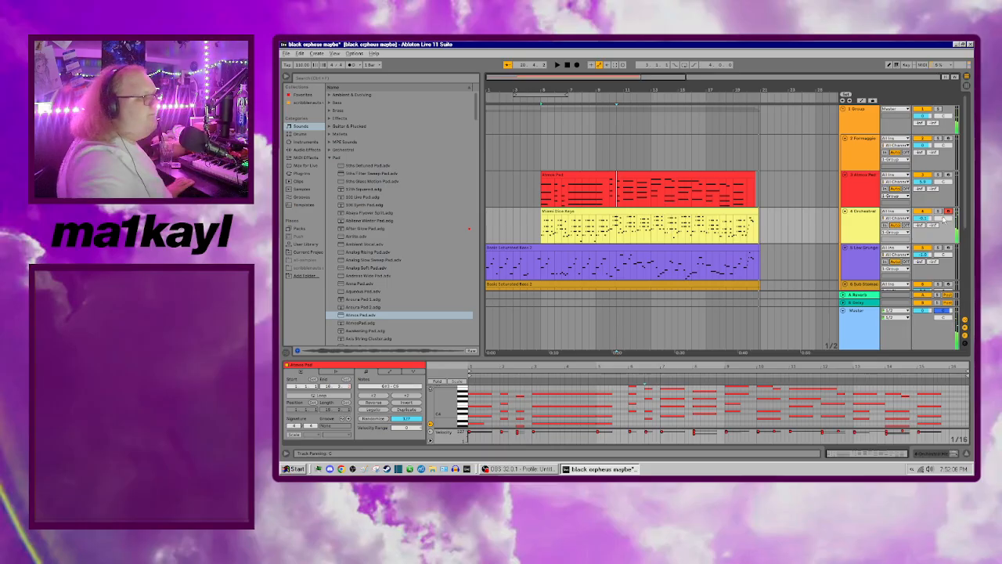
click(635, 212)
key(Delete)
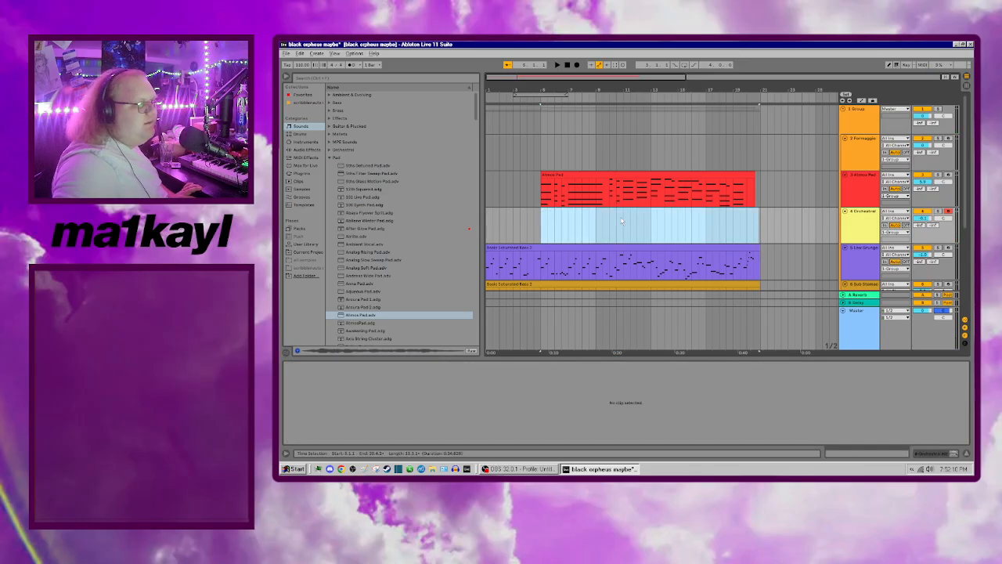
Step: Play the arrangement through without the Orchestral clip and show the Orchestral track's instrument
click(569, 69)
key(space)
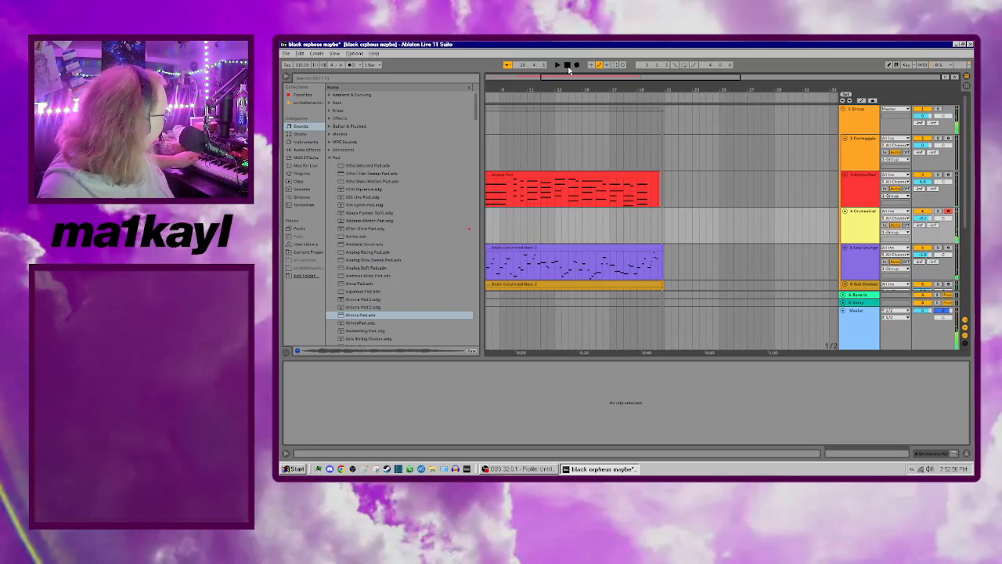
double_click(862, 229)
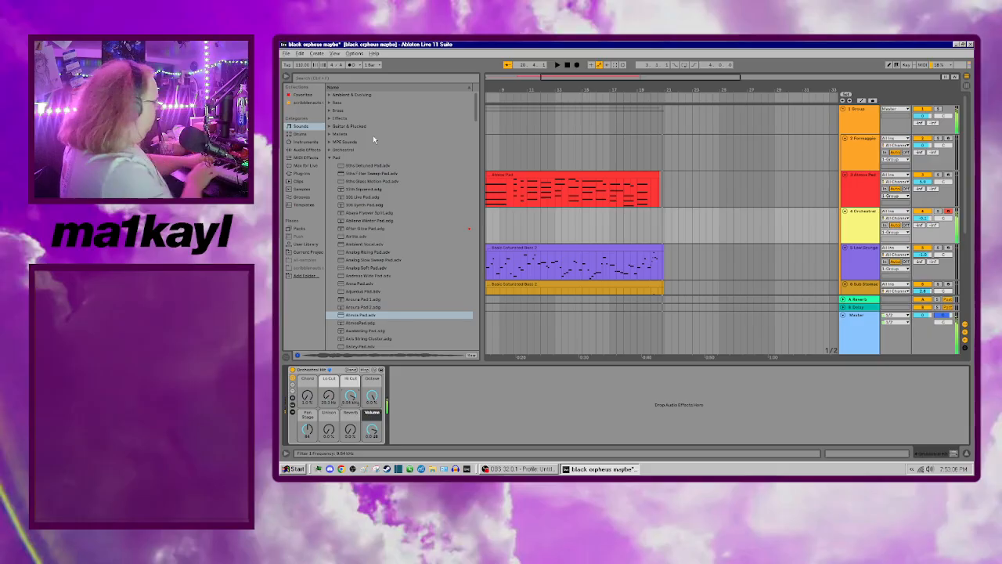
Step: Audition Celesta Sustained, Clav Lo Fi and Nasal Tines from Piano & Keys, and load Organ Nylon Drawbars on the Orchestral track
click(331, 158)
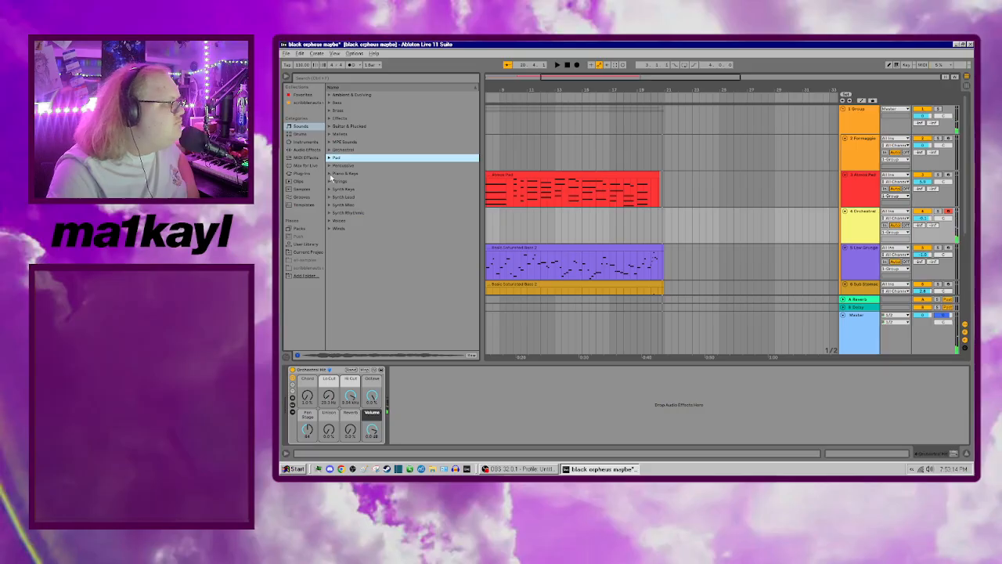
click(330, 173)
drag(472, 127, 476, 148)
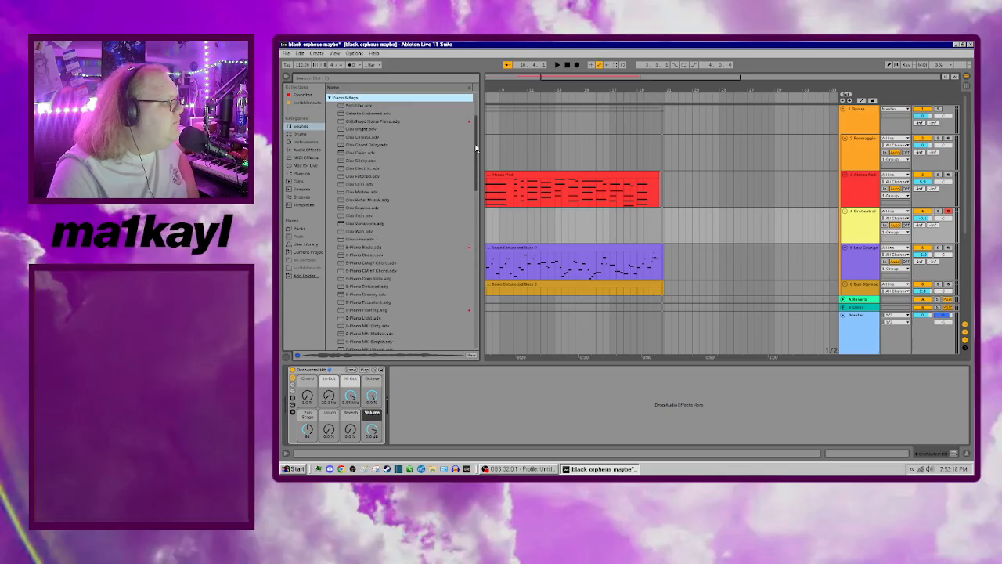
double_click(380, 106)
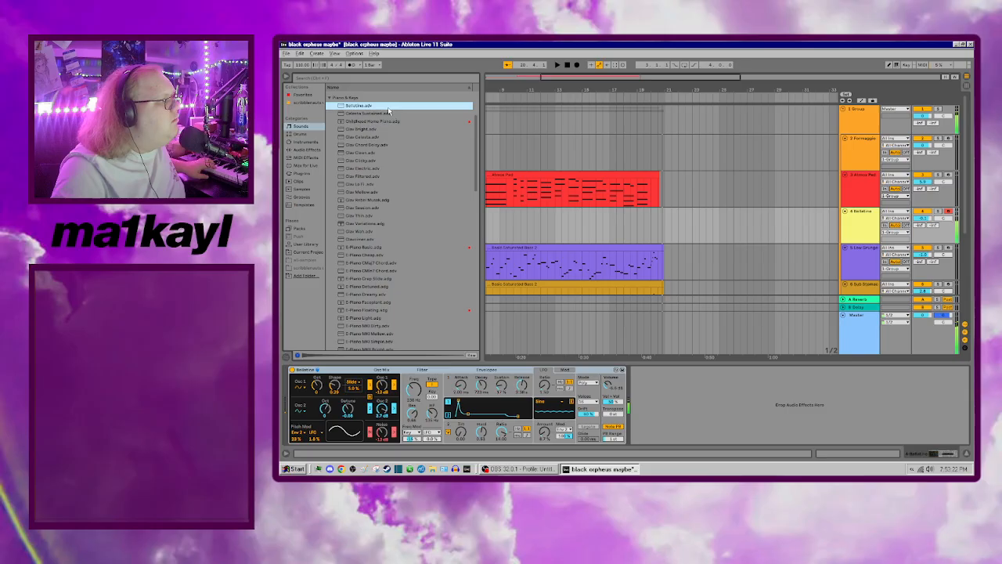
double_click(383, 113)
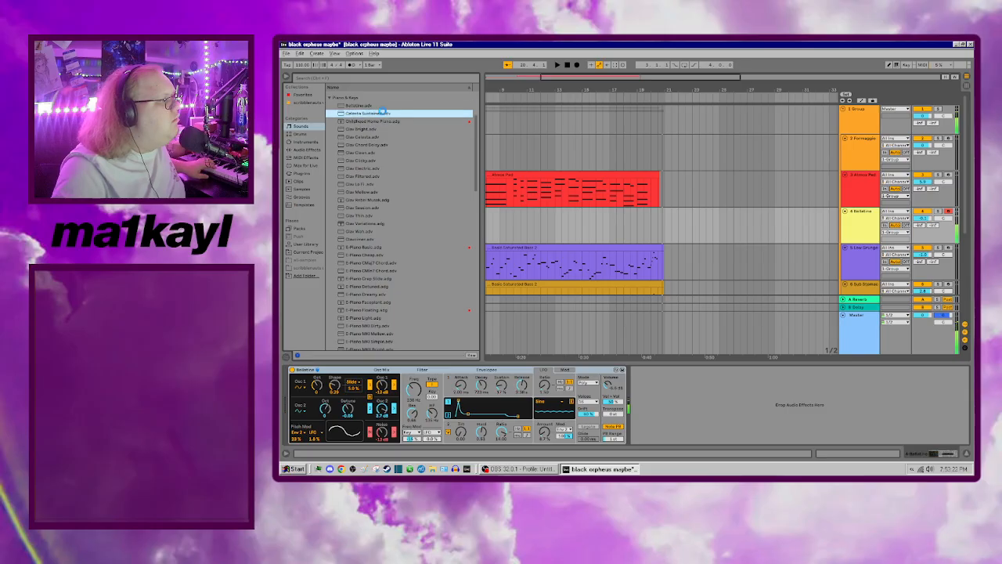
double_click(368, 183)
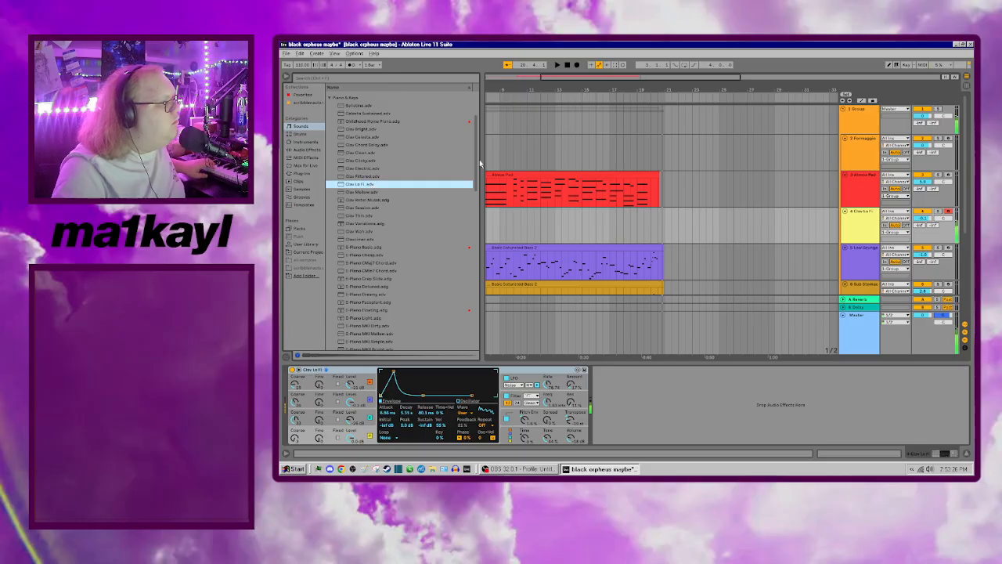
drag(479, 158, 466, 243)
scroll(380, 246, down, 2)
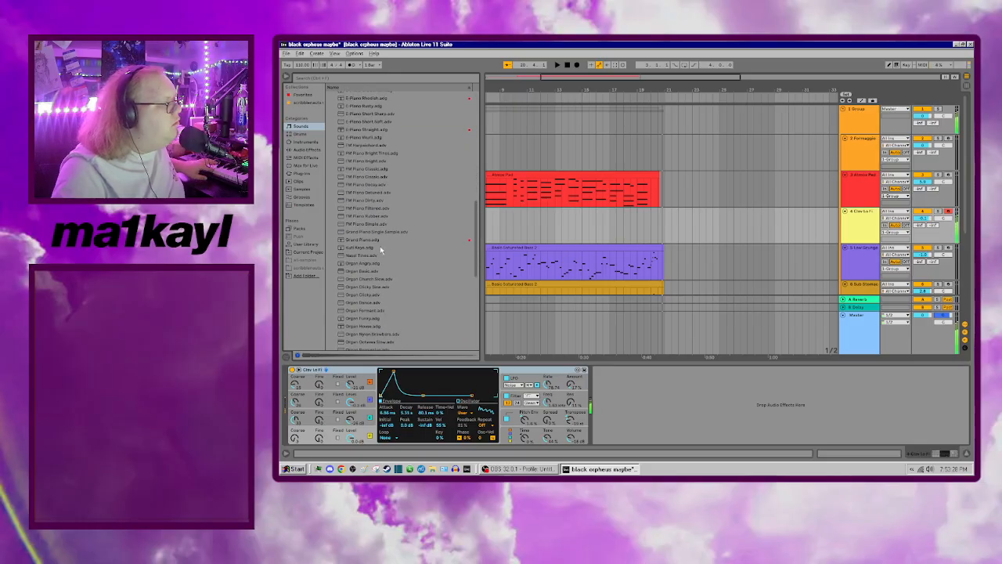
double_click(368, 256)
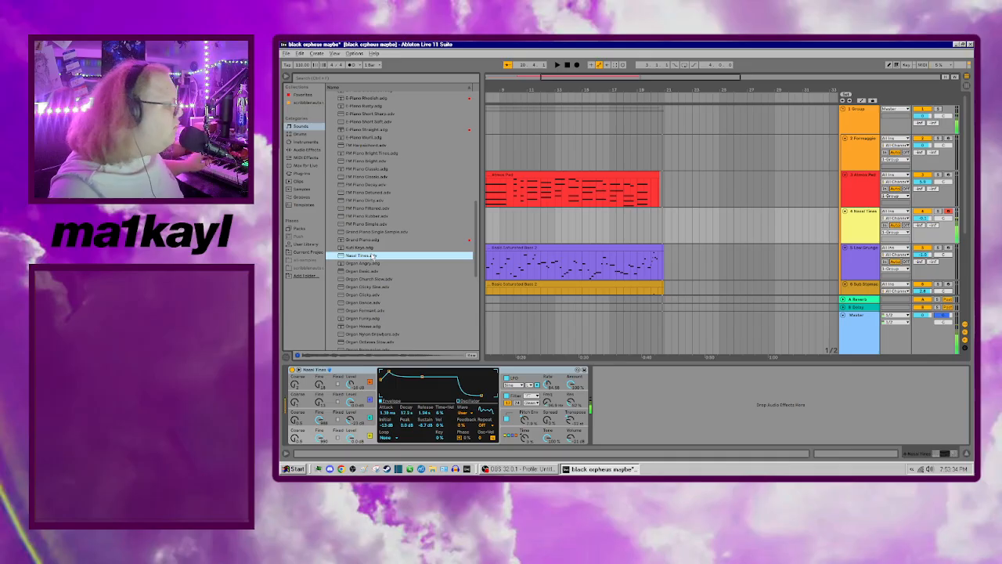
double_click(375, 334)
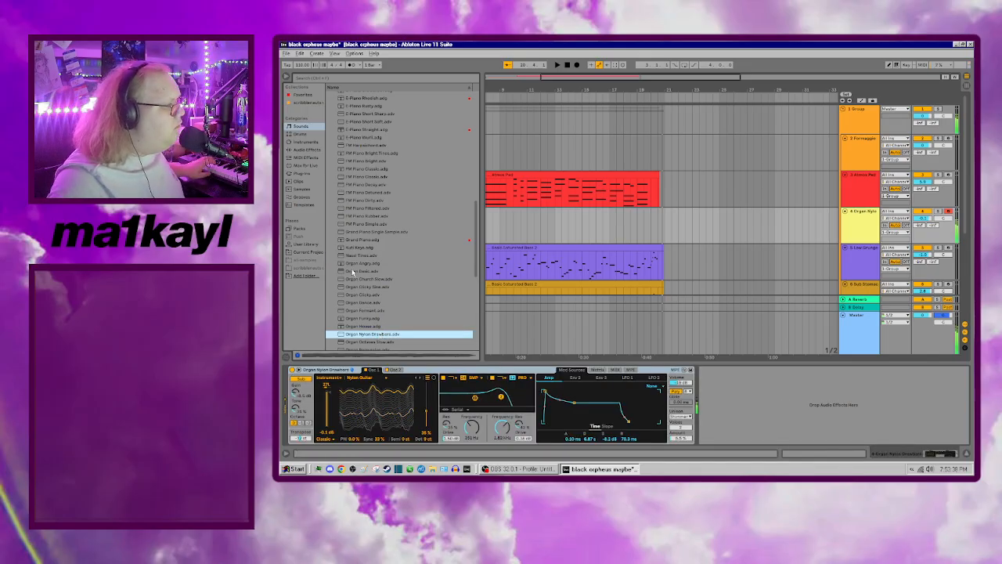
double_click(368, 247)
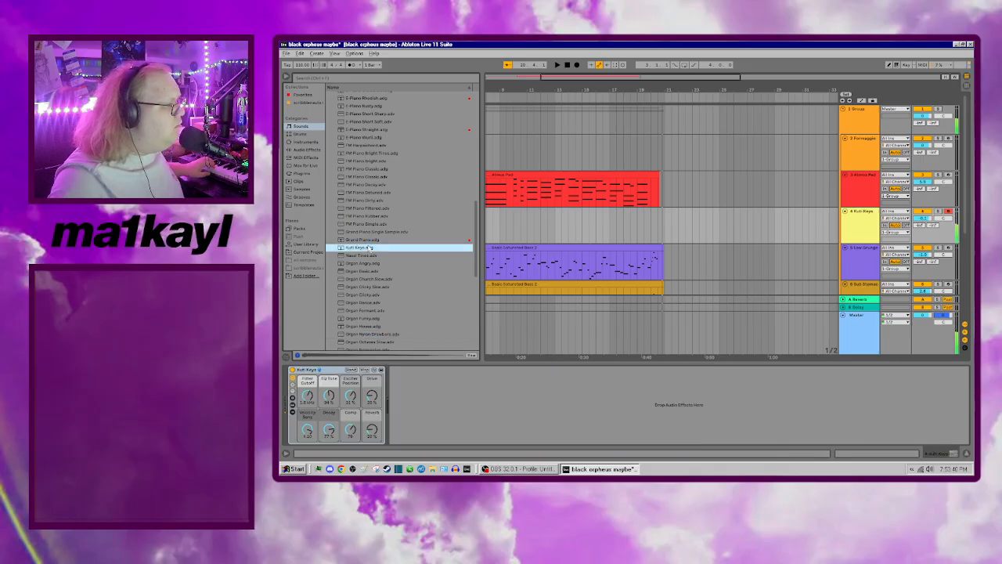
double_click(384, 334)
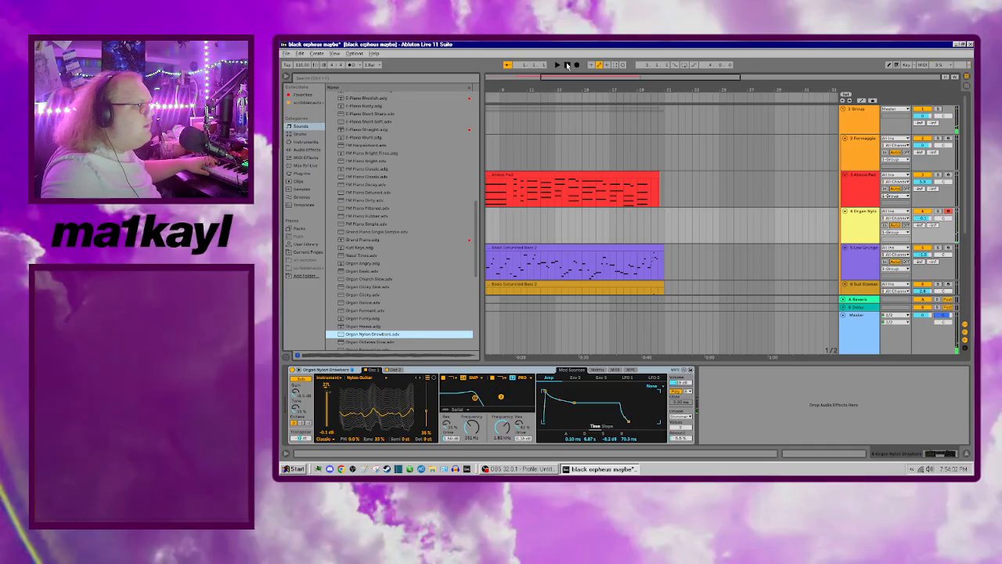
Step: Play the arrangement with the organ sound, raise the organ track's volume and replay from bar 5
key(space)
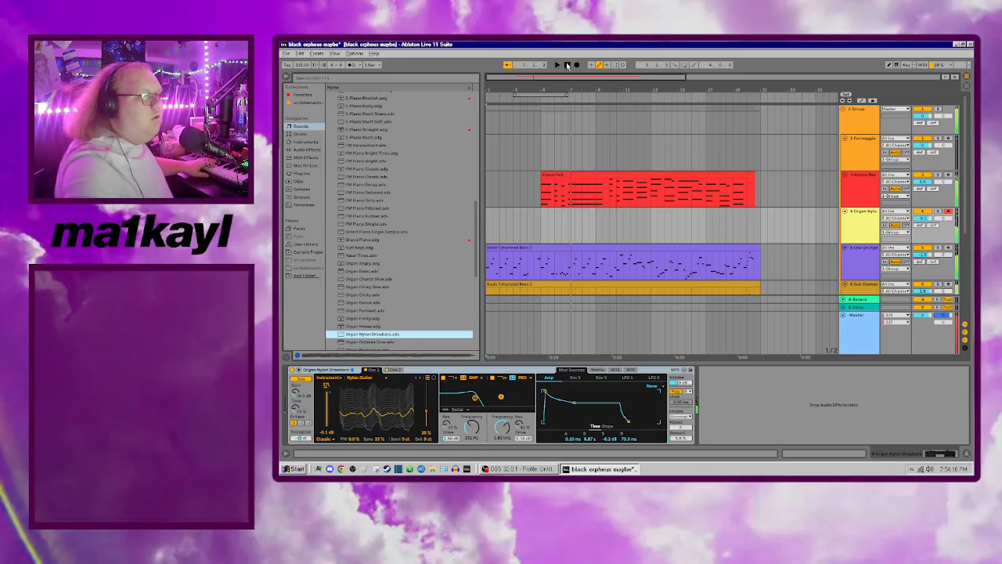
click(567, 66)
drag(926, 219, 925, 205)
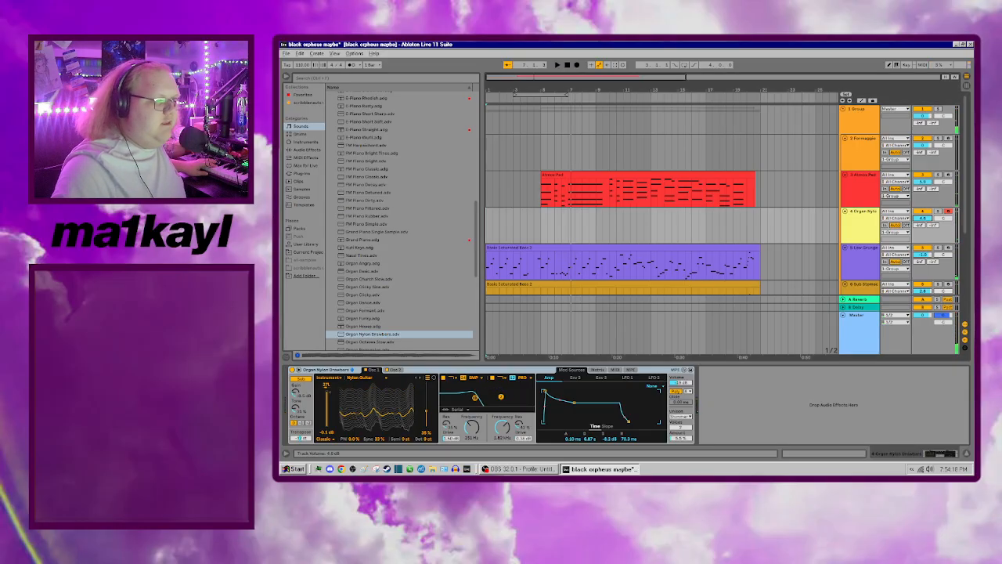
click(543, 224)
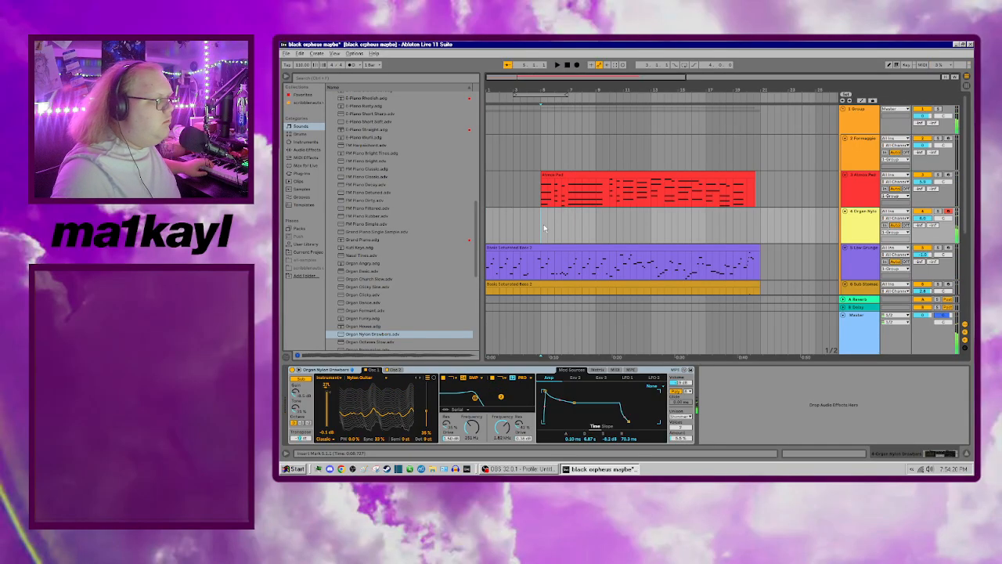
key(space)
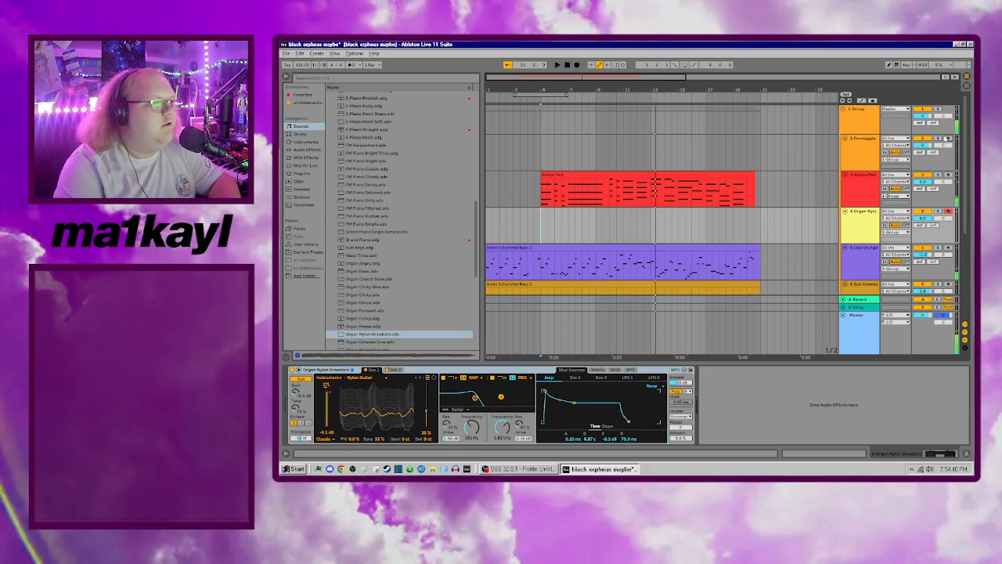
Step: Arm the Formaggio track for recording and play the arrangement from bar 5
click(948, 138)
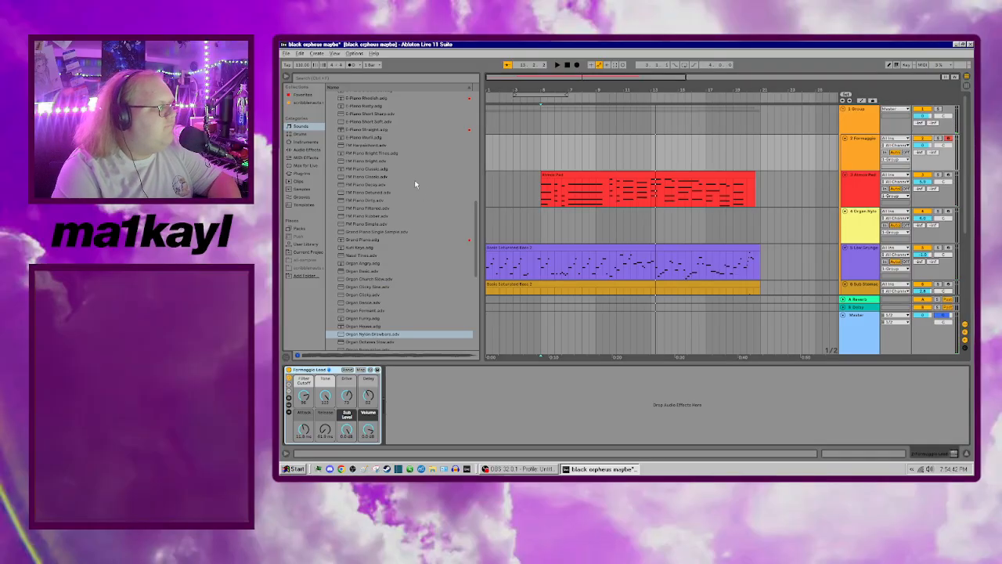
drag(477, 226, 483, 116)
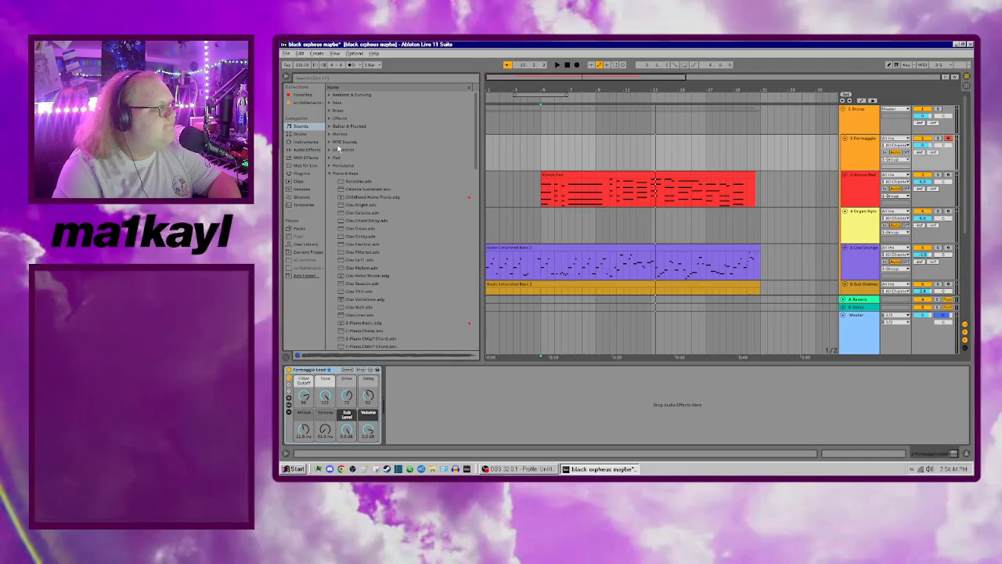
scroll(827, 270, down, 4)
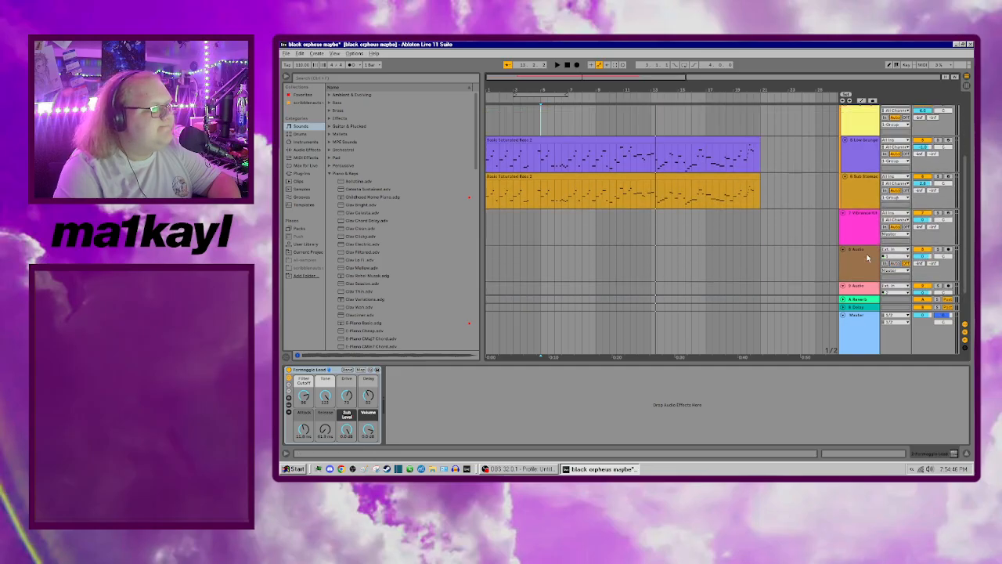
scroll(916, 206, up, 1)
click(923, 203)
key(space)
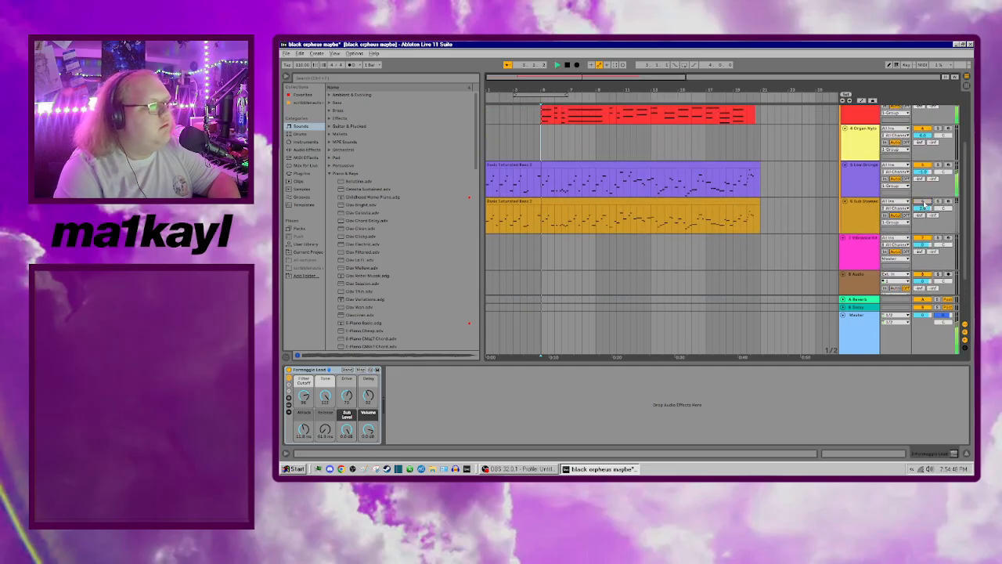
scroll(575, 189, up, 3)
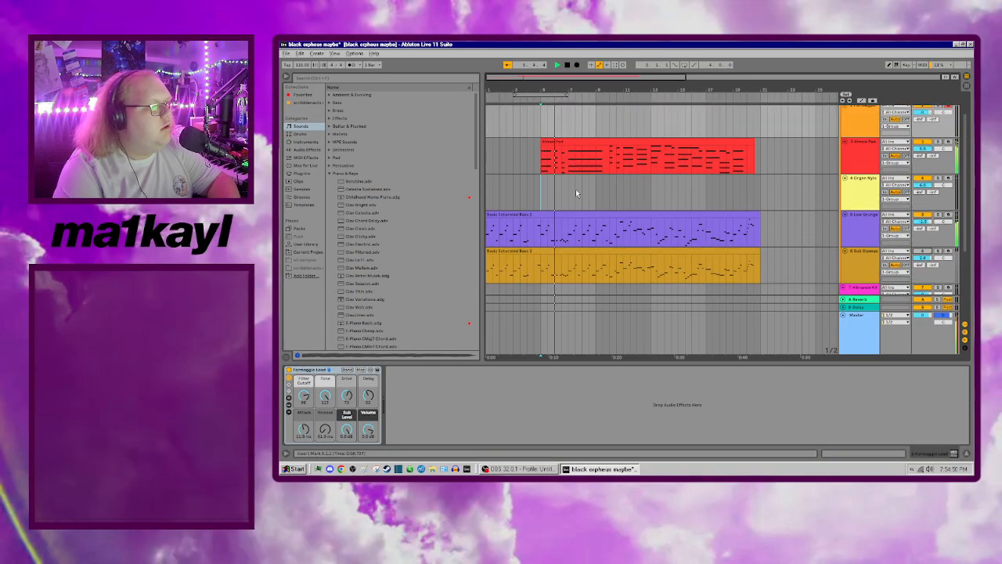
double_click(857, 159)
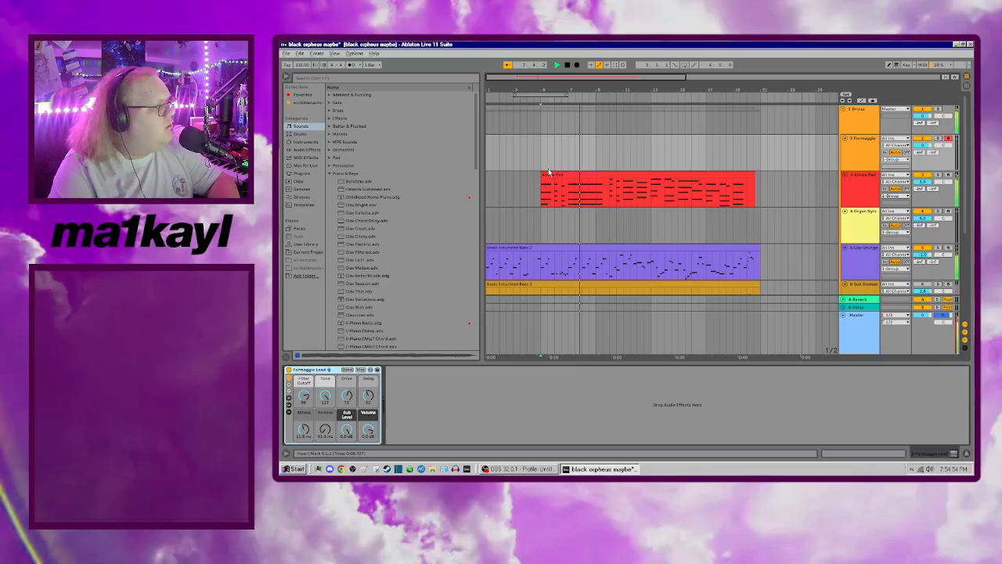
Step: Load the 37th Street preset from Synth Lead on the Formaggio track, change its sub oscillator octave and play the arrangement
click(329, 173)
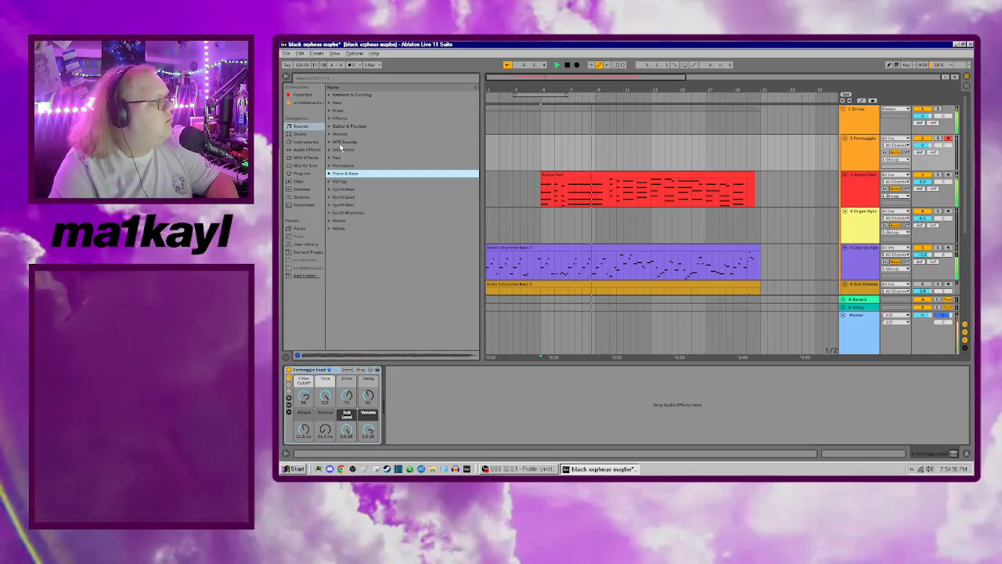
click(329, 196)
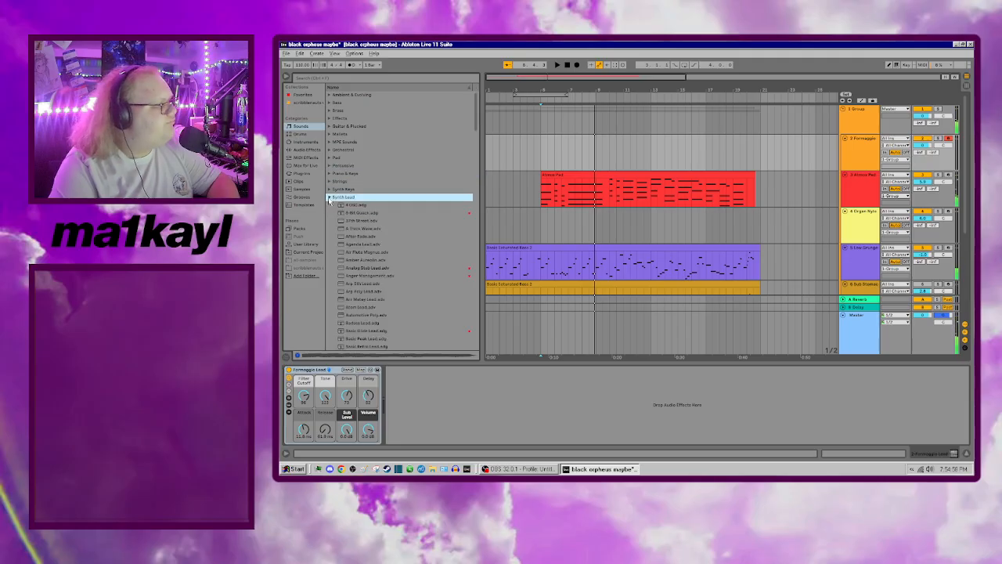
double_click(368, 222)
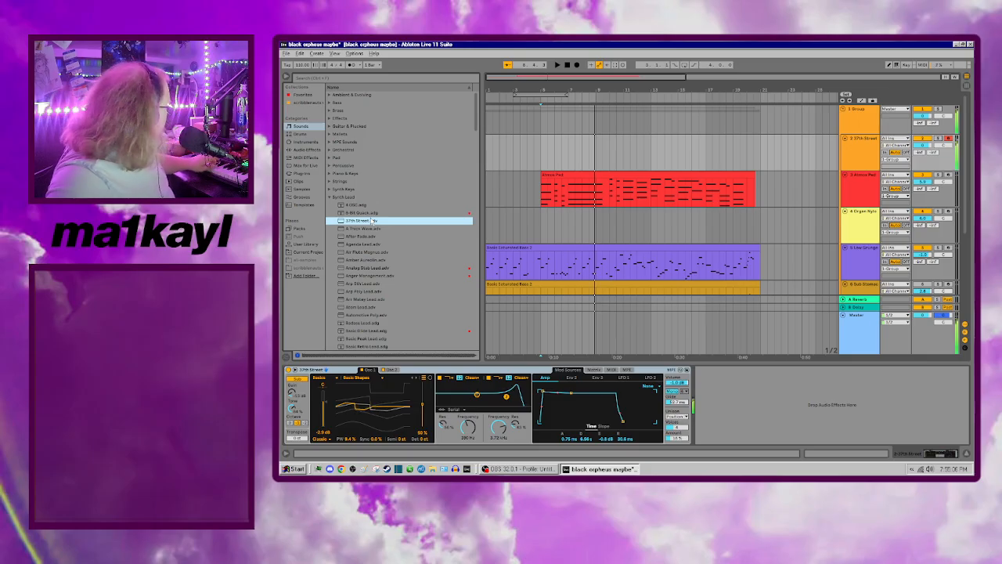
click(294, 423)
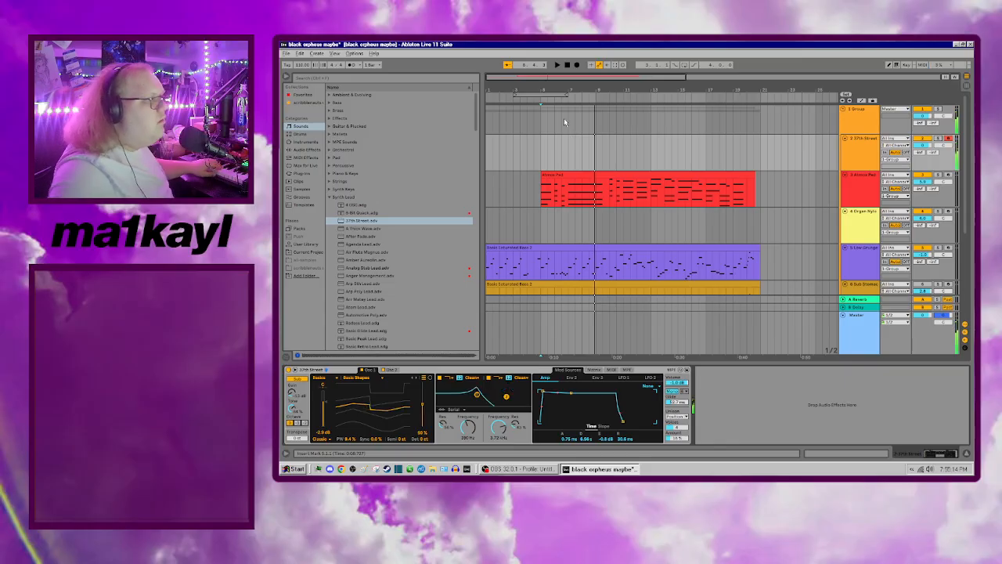
key(space)
click(567, 65)
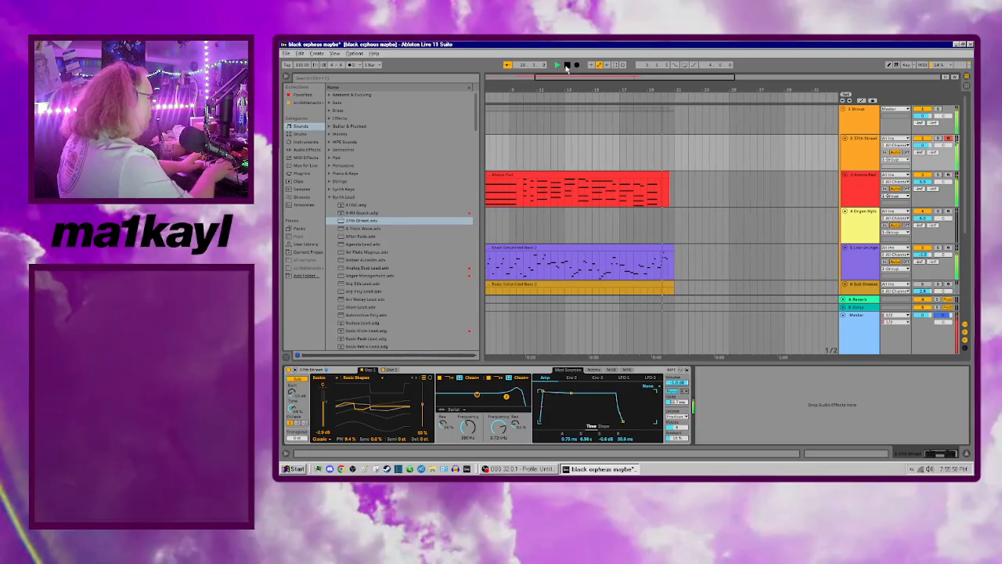
Step: Stop playback and add the 37th Street preset to the Favorites collection
key(alt+space)
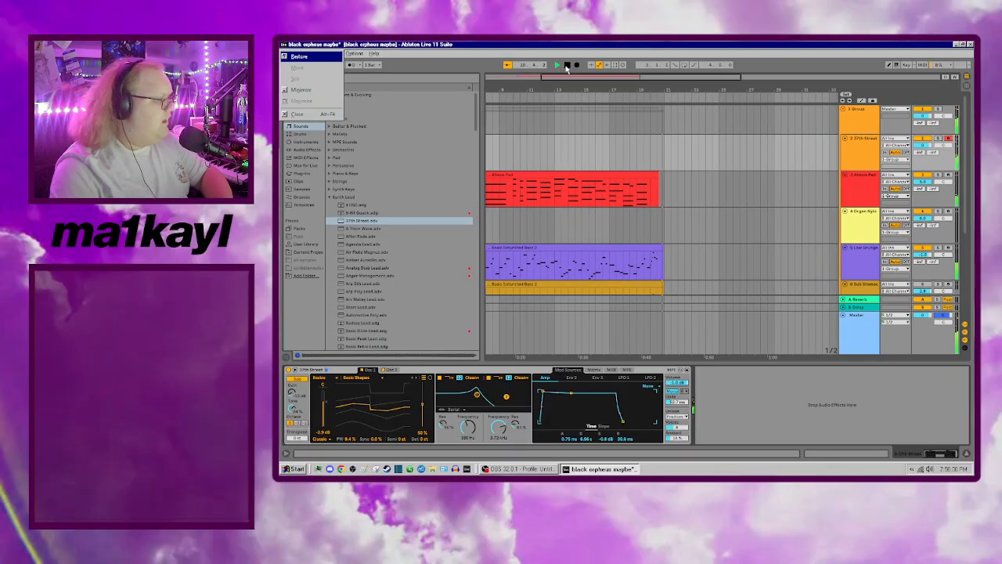
click(639, 44)
key(space)
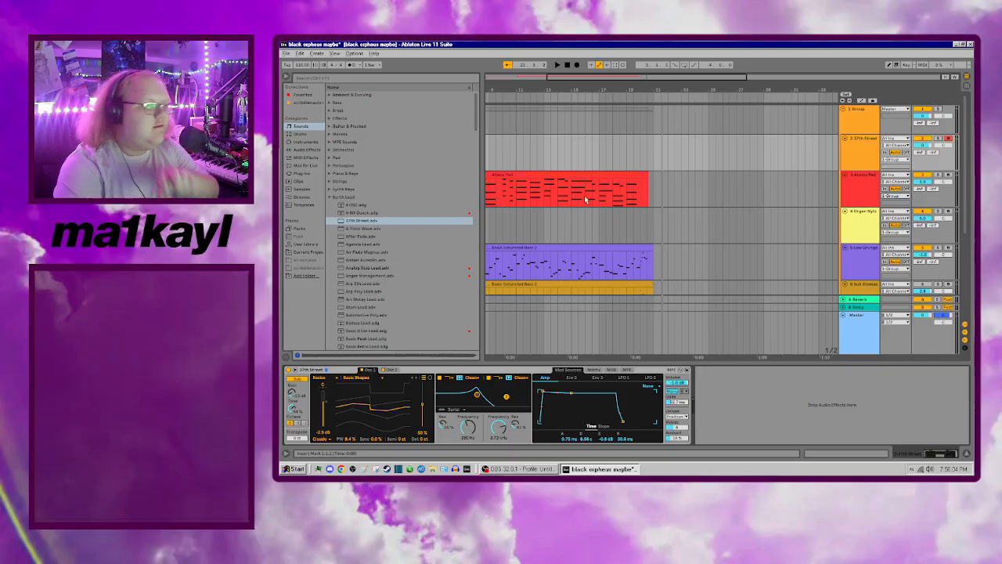
right_click(414, 223)
click(418, 245)
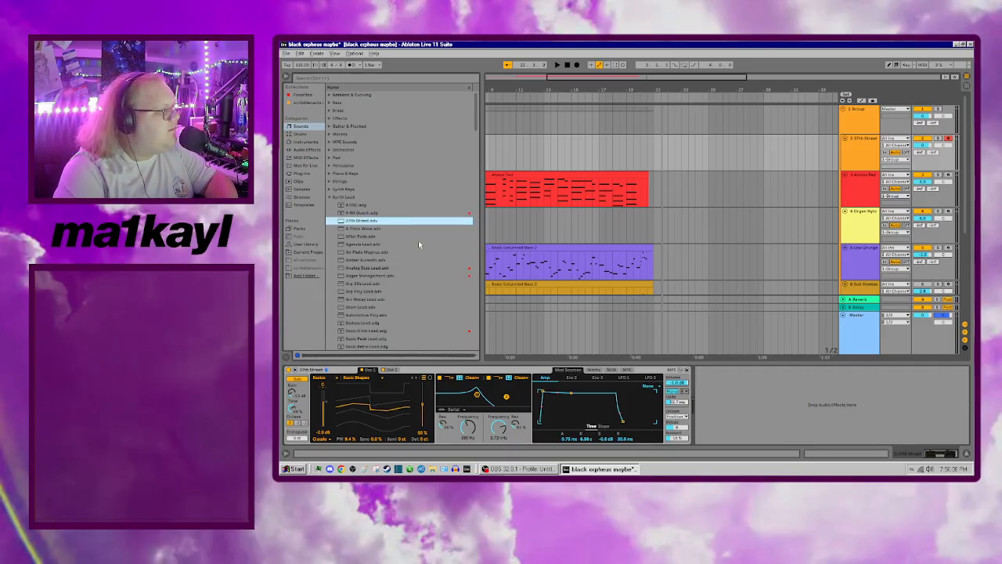
Step: Load the A Thick Wave preset on the armed lead track and play the arrangement from bar 4
double_click(404, 227)
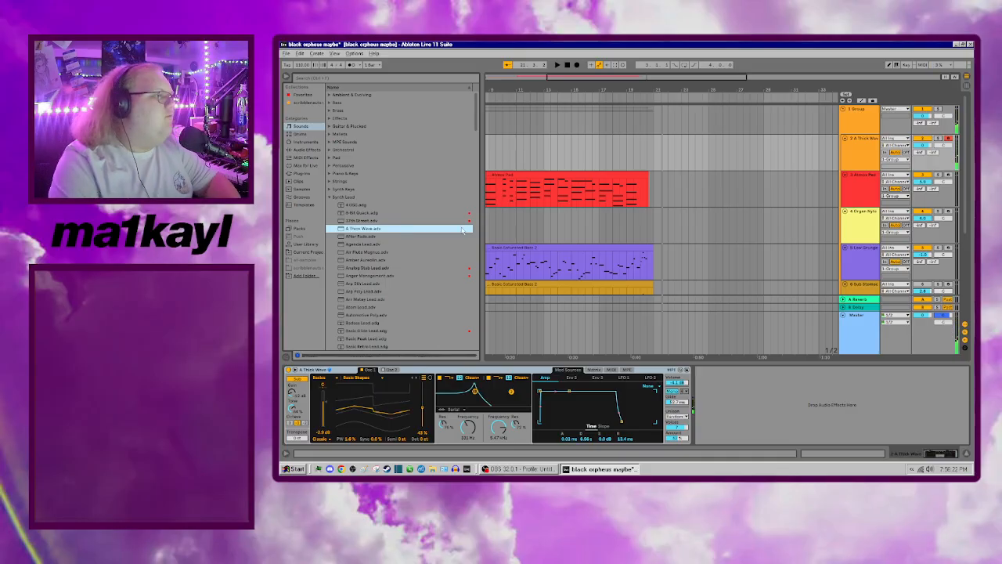
scroll(569, 222, left, 3)
click(526, 153)
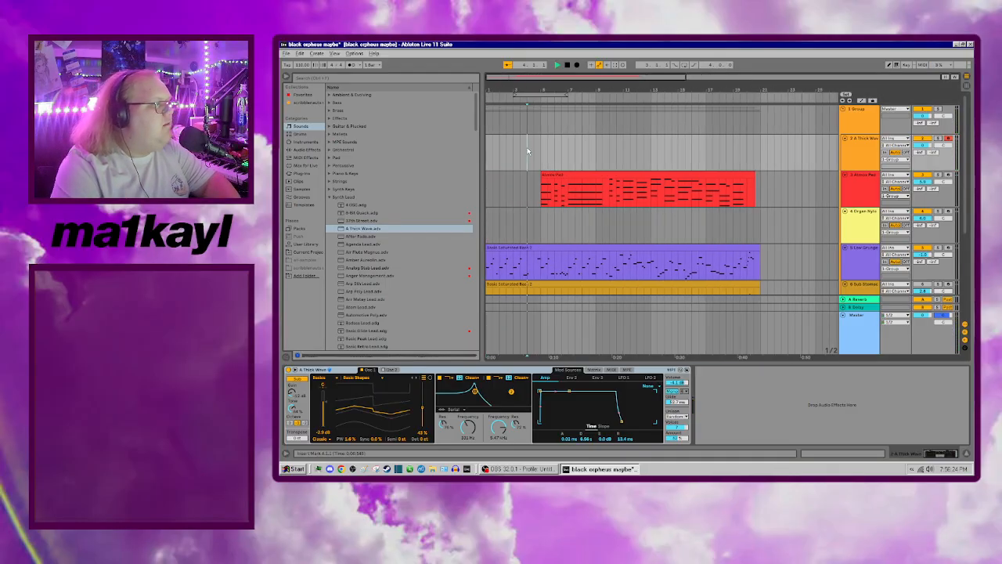
key(space)
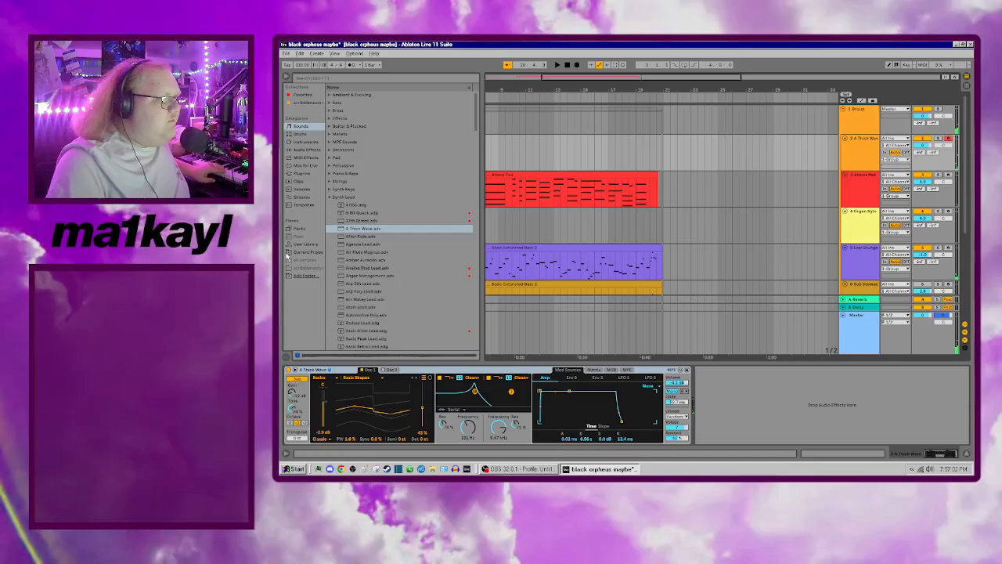
Step: Audition After Fade and Agenda Lead, then load Basic Glide Lead on the lead track and play the arrangement with it
click(368, 237)
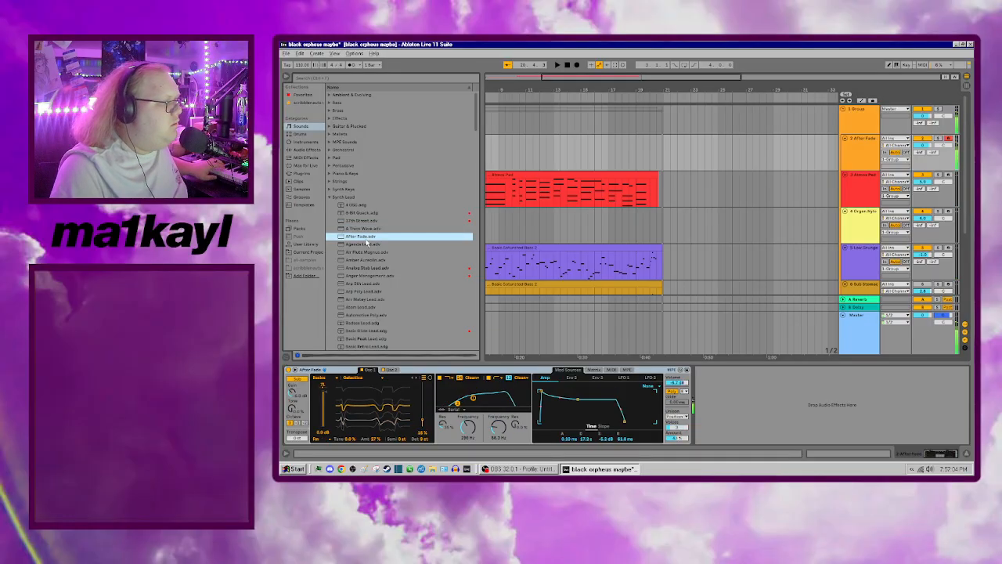
click(368, 245)
double_click(368, 245)
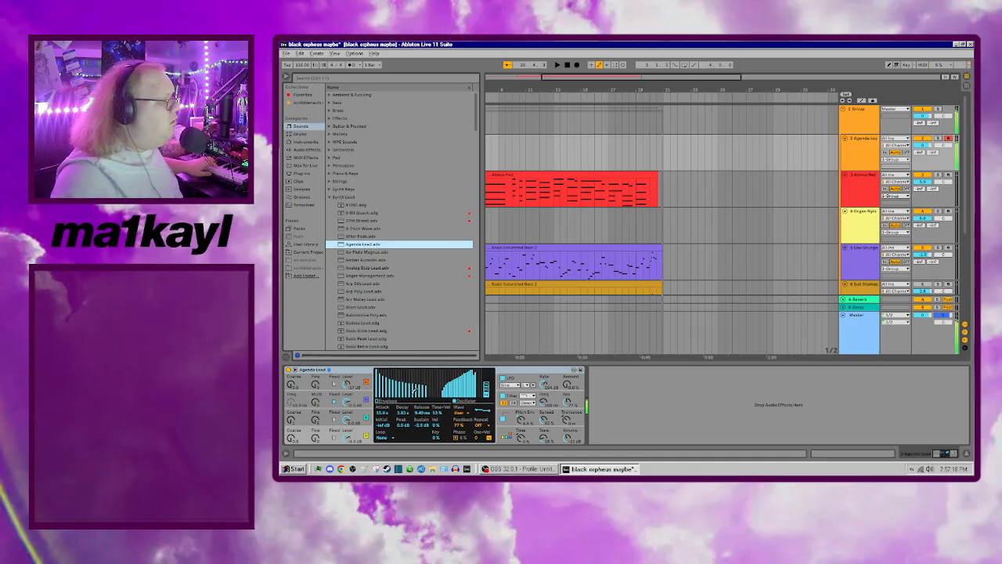
click(389, 331)
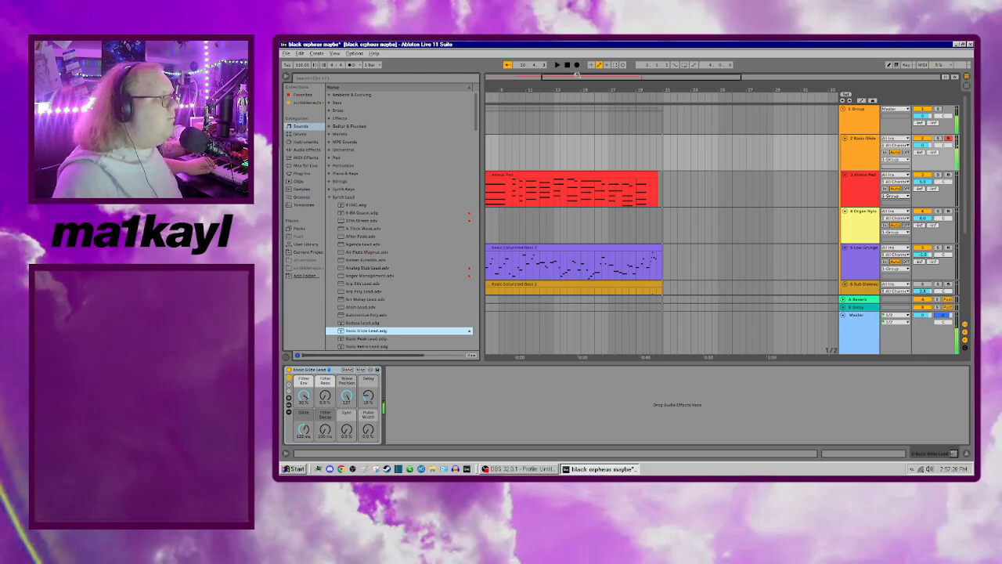
key(space)
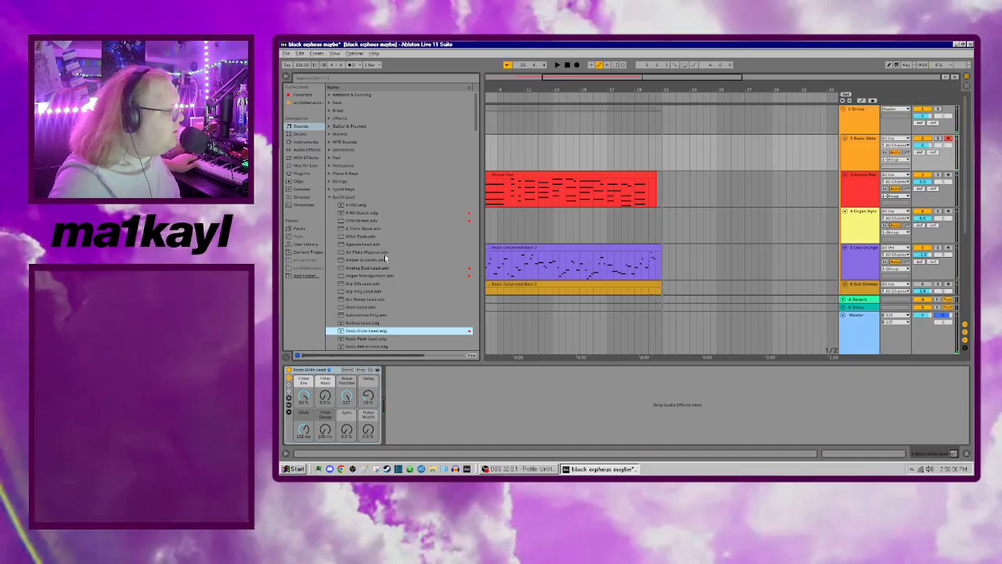
Step: Audition the Anger Management lead with its first oscillator's gain at 0.0 dB, then the 4 OSC preset, playing the arrangement with each
double_click(372, 275)
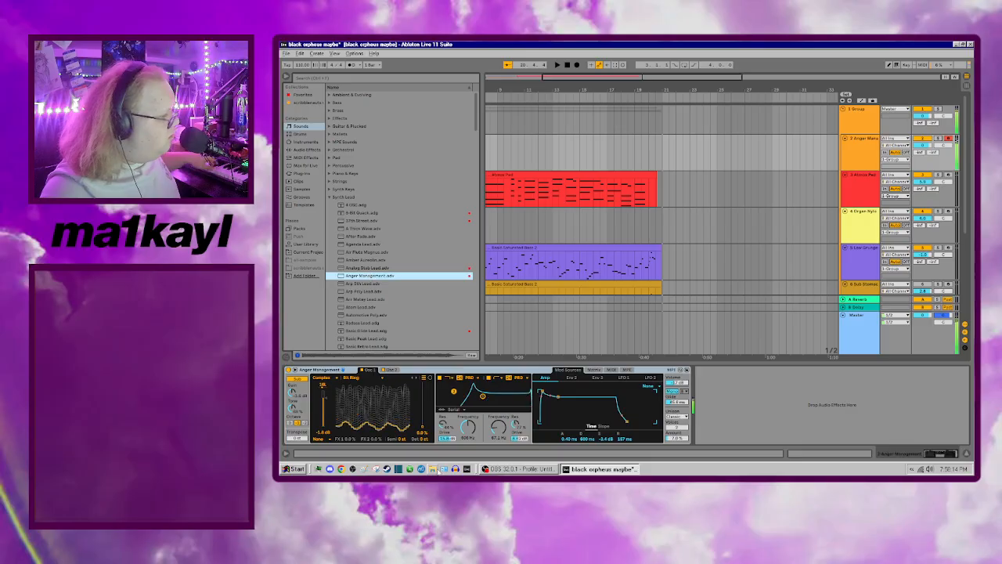
drag(325, 398, 325, 388)
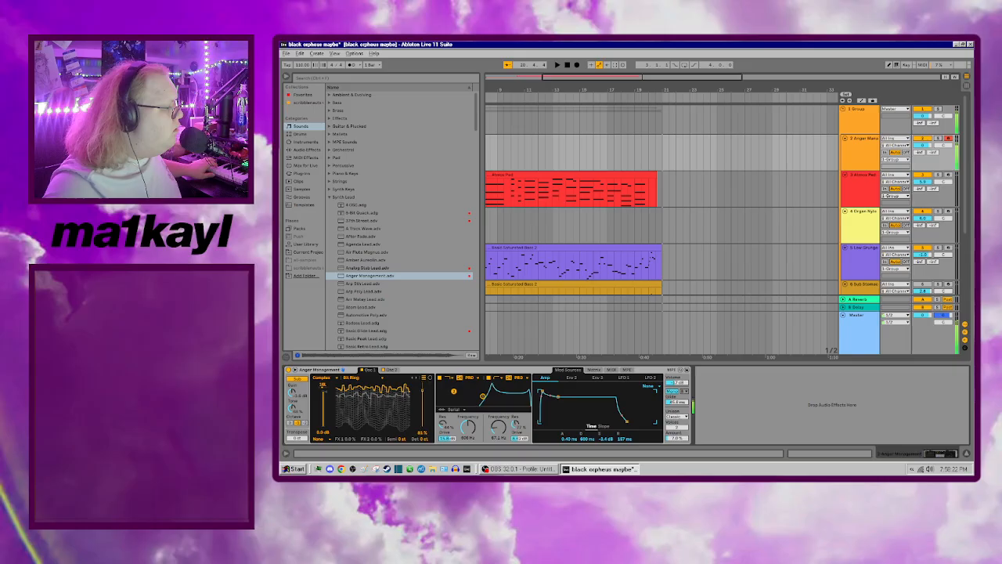
click(430, 379)
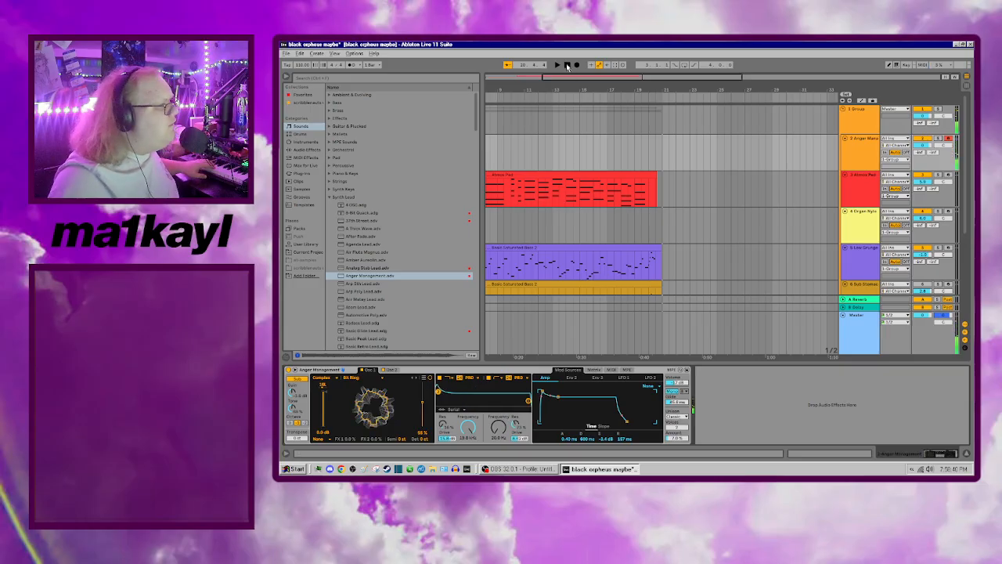
key(space)
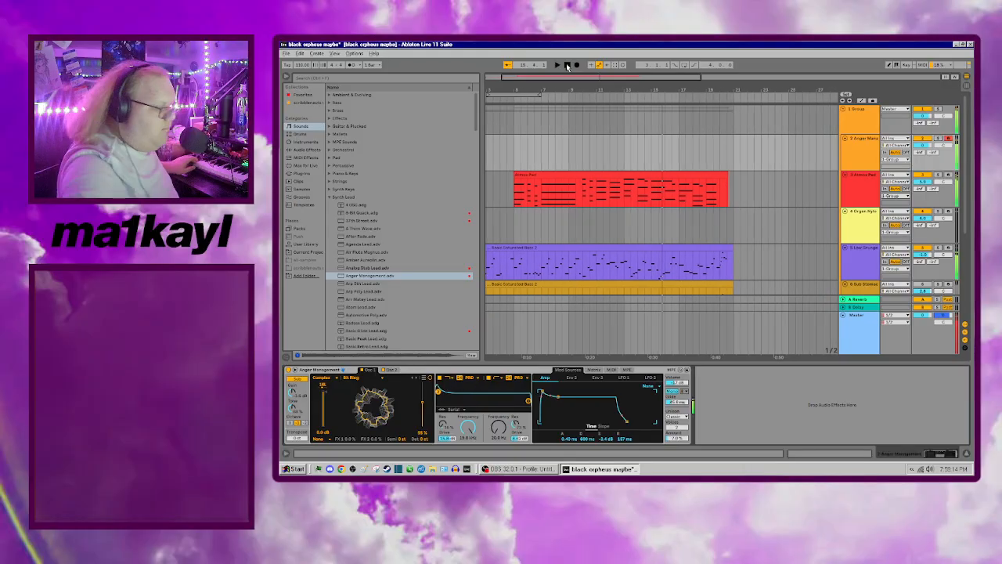
click(356, 204)
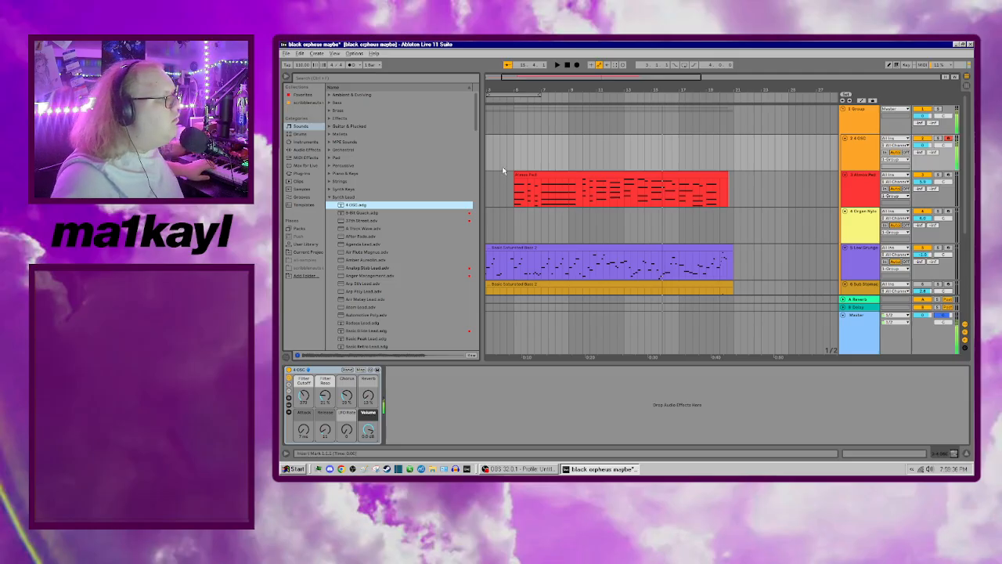
key(space)
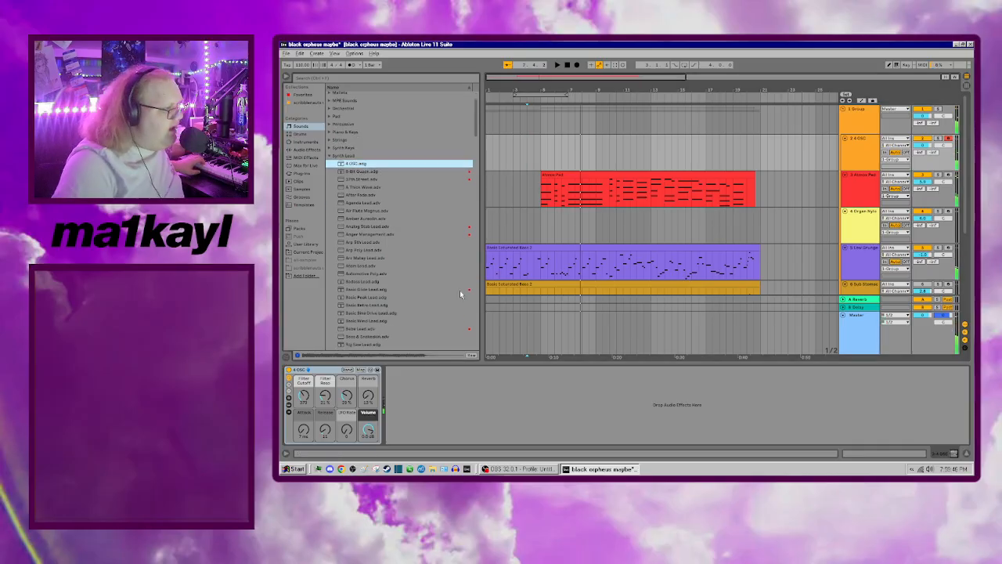
Step: Load the Bright SAW Lead preset on the armed lead track and record a MIDI melody over the arrangement to about bar 20
scroll(460, 290, down, 5)
click(398, 285)
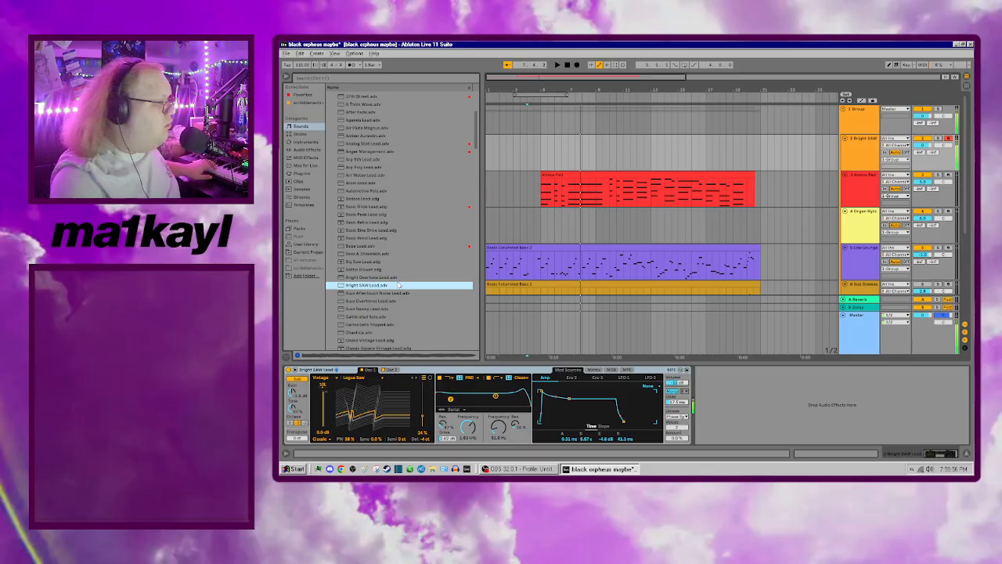
key(space)
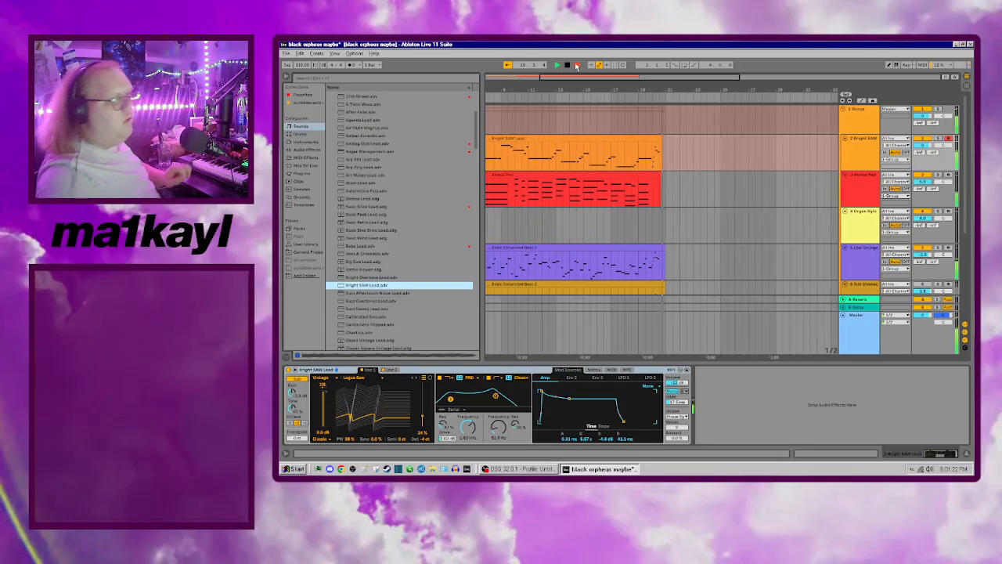
key(space)
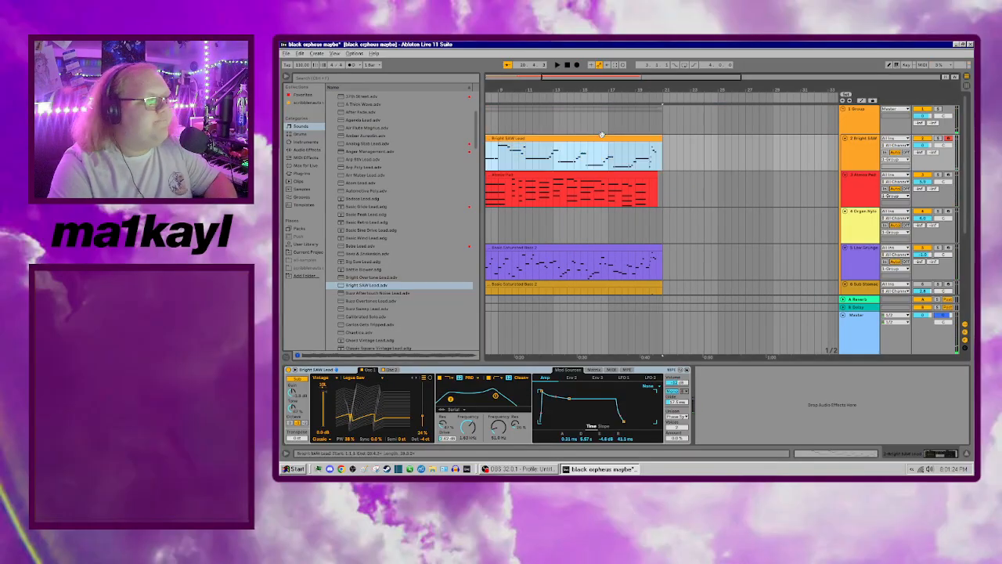
Step: Open the recorded Bright SAW Lead clip for note editing and listen to the melody from about bar 6
double_click(601, 136)
click(584, 403)
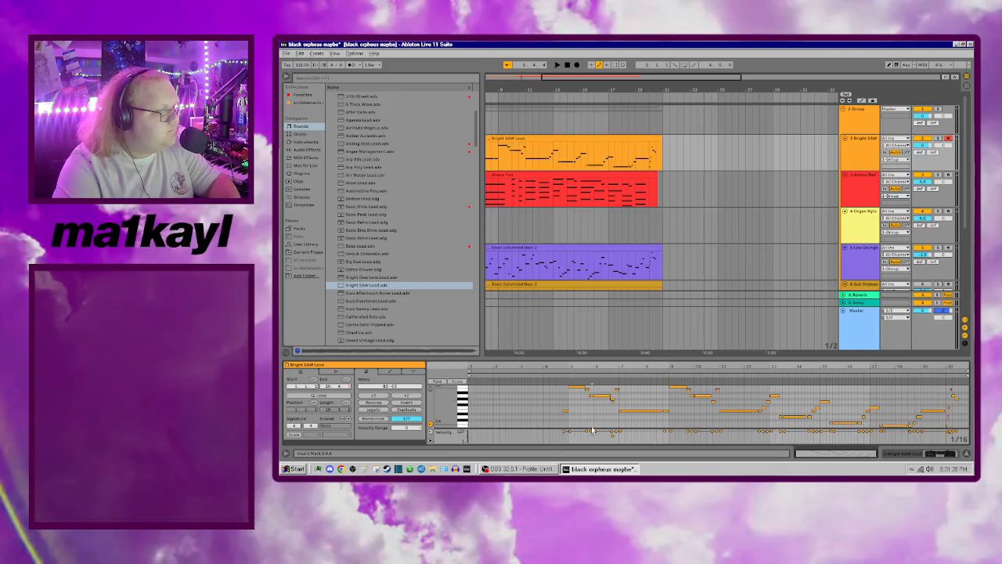
drag(593, 430, 578, 424)
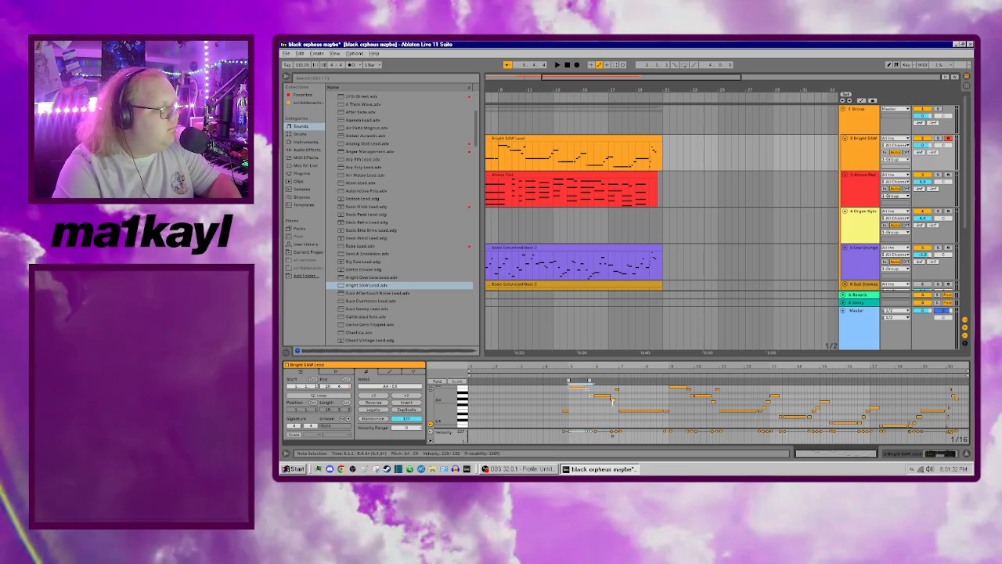
click(612, 401)
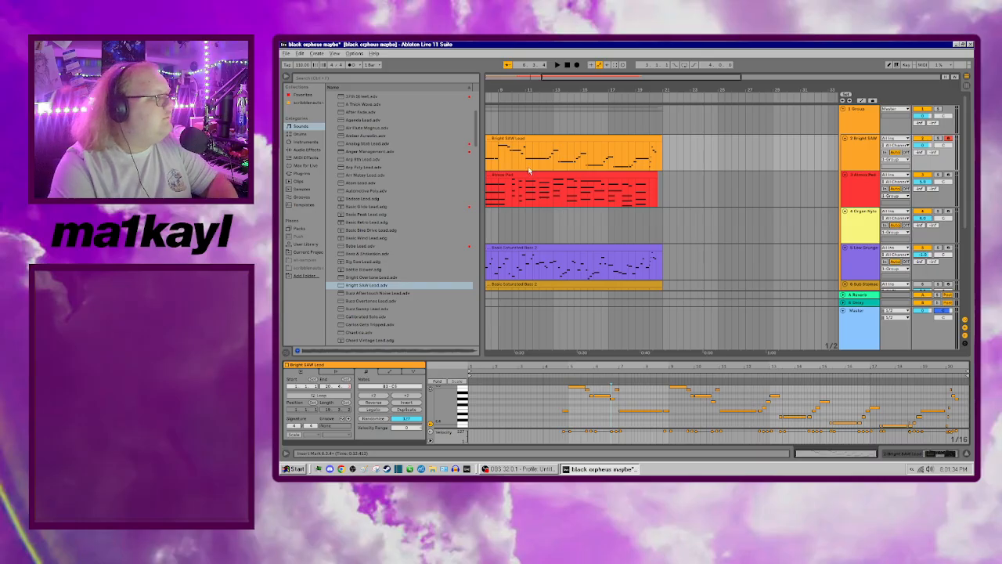
scroll(530, 174, left, 5)
click(556, 167)
key(space)
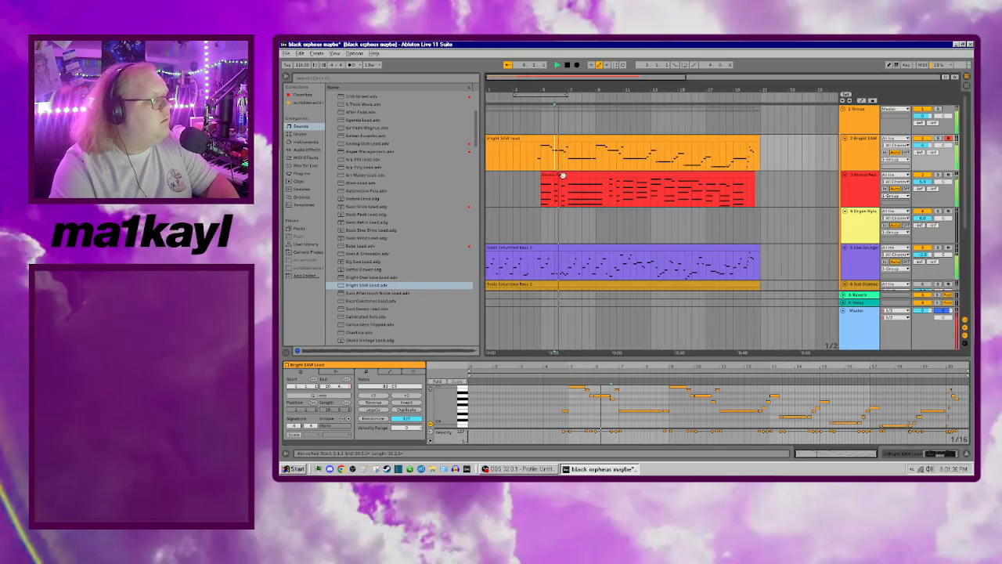
key(space)
Step: Select the short connecting notes of the lead melody from bar 5 to bar 19 and quantize their starts and ends to 1/8T at 100%
click(617, 430)
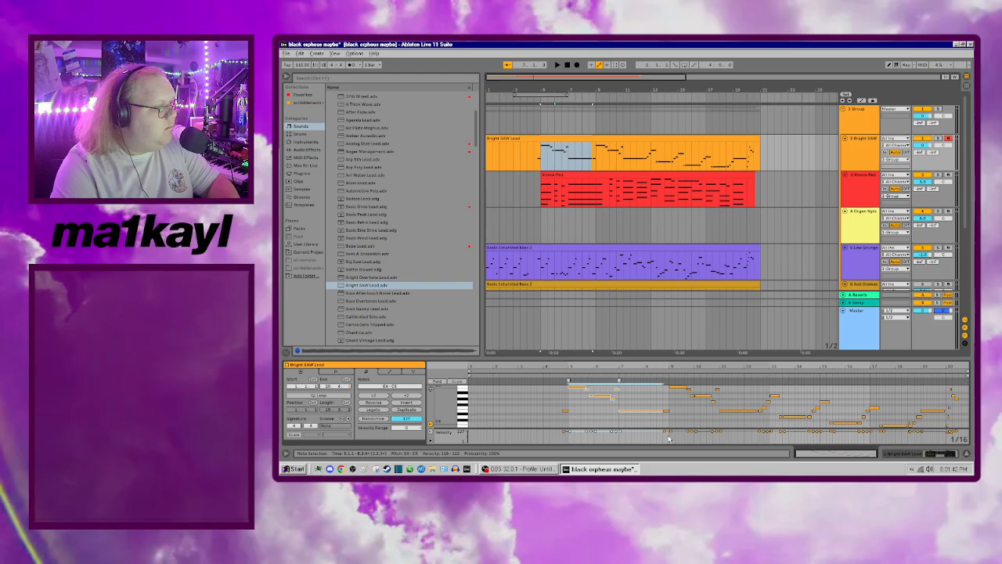
shift+click(622, 433)
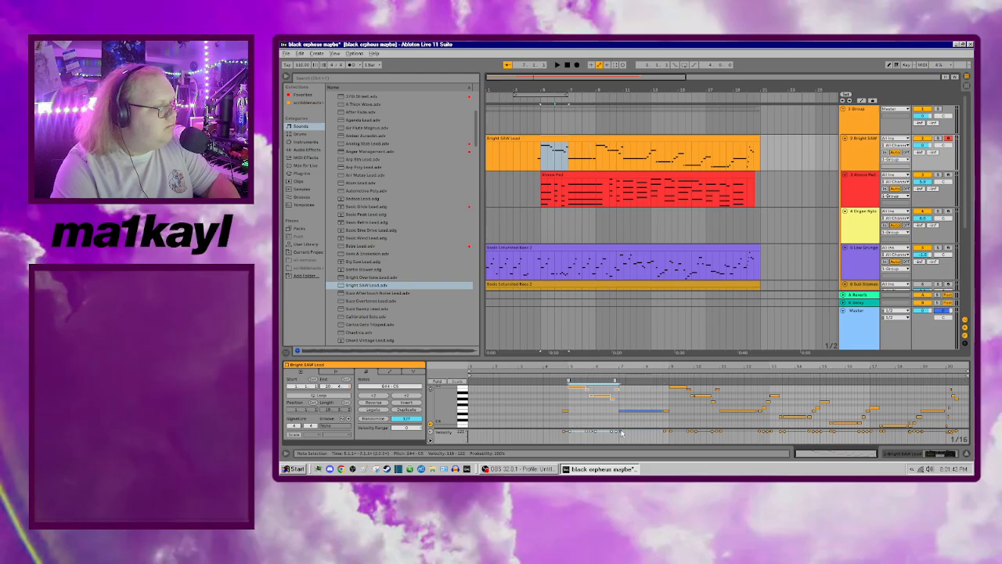
shift+click(681, 438)
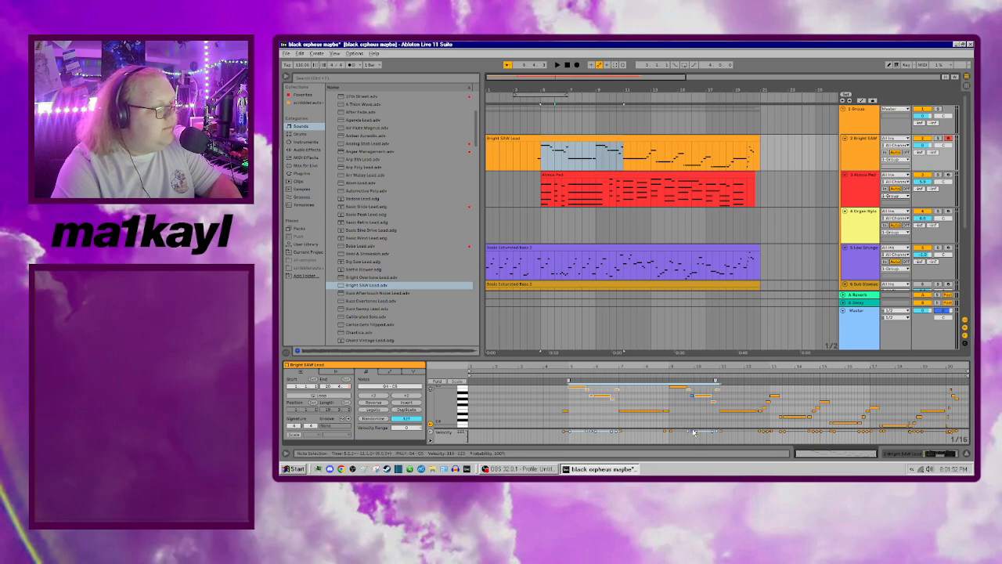
shift+click(763, 425)
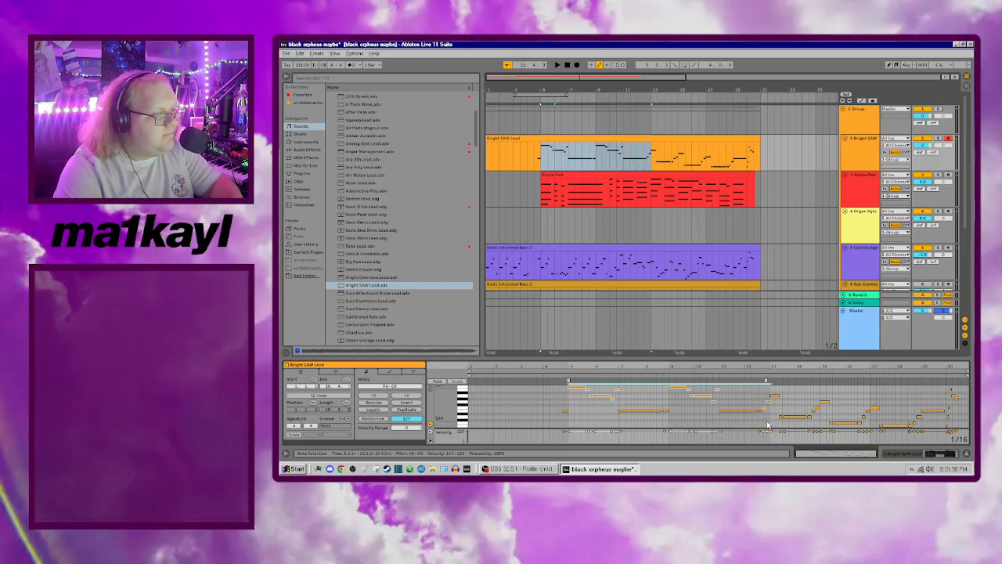
shift+click(814, 432)
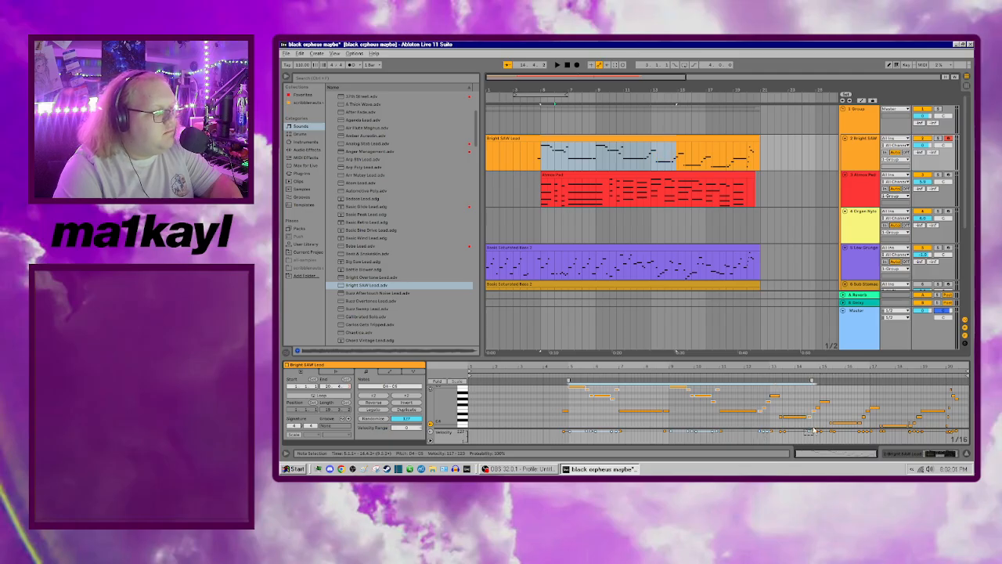
shift+click(866, 422)
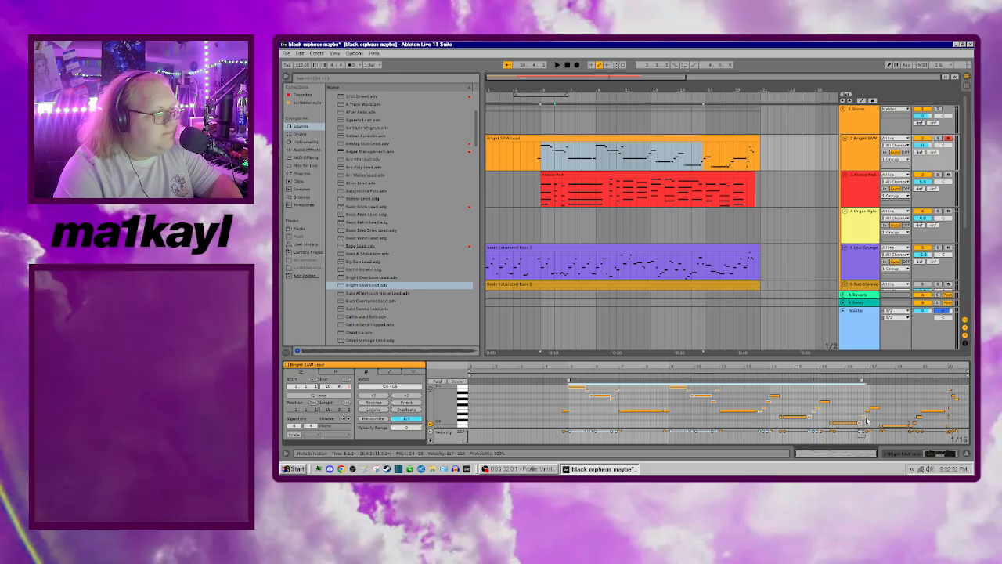
shift+click(918, 430)
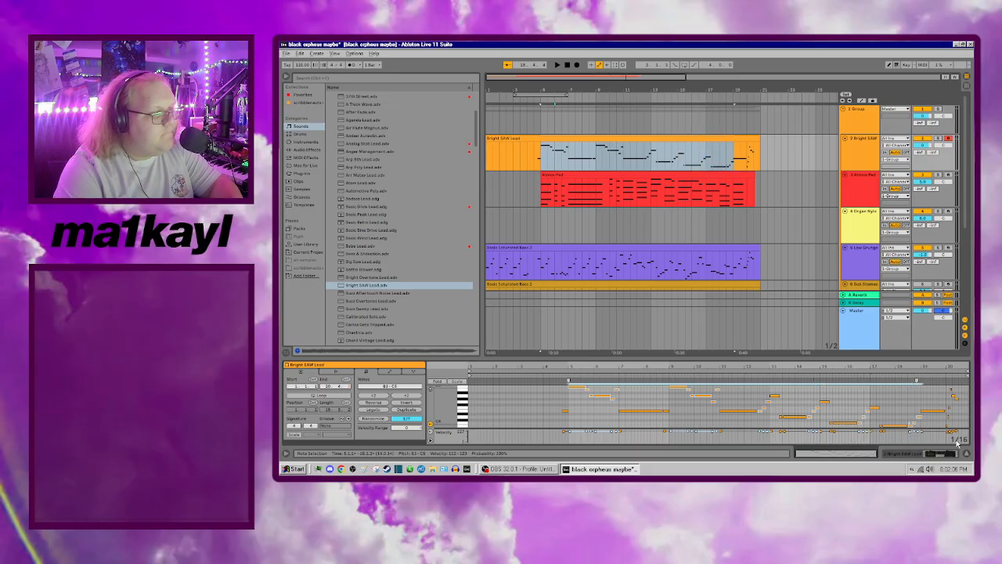
right_click(894, 402)
click(822, 259)
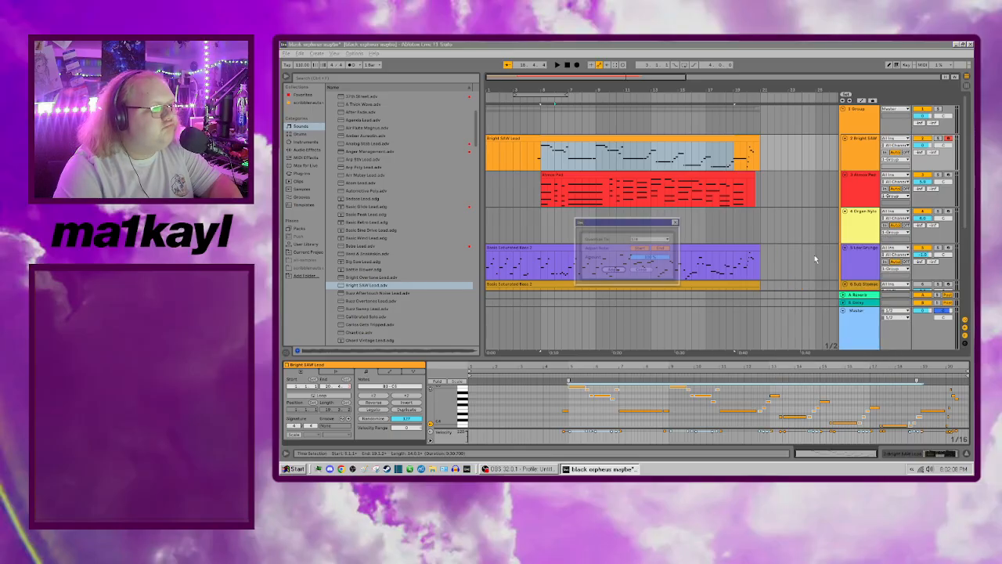
click(650, 238)
click(652, 270)
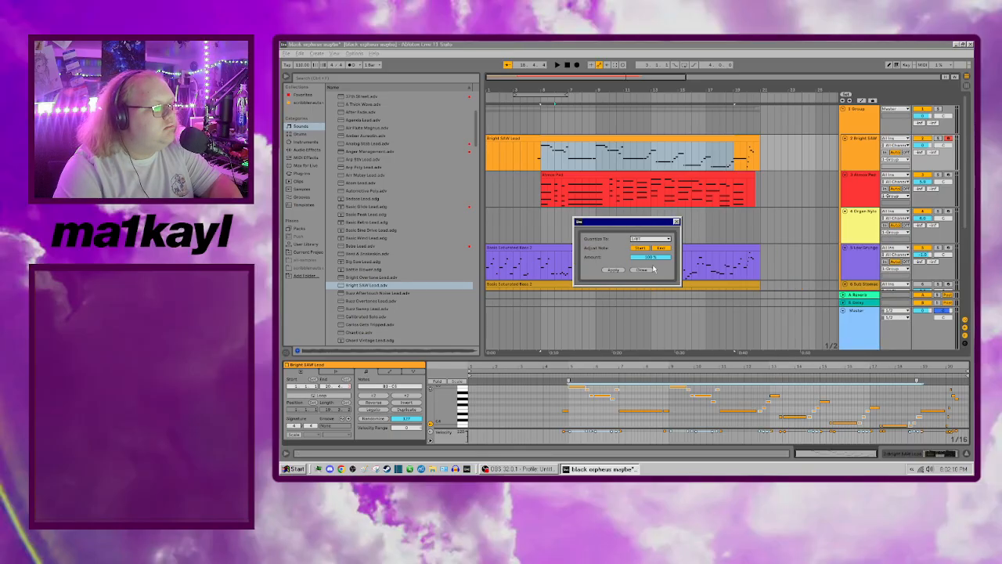
click(614, 271)
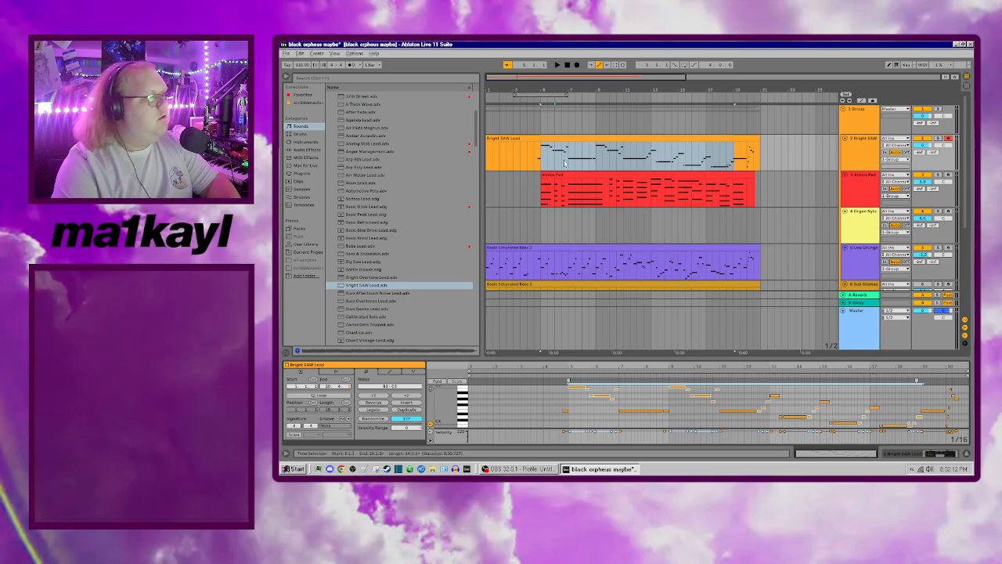
Step: Listen to the quantized melody from bar 5, select the long notes of its first phrase and replay from bar 10
click(540, 159)
key(space)
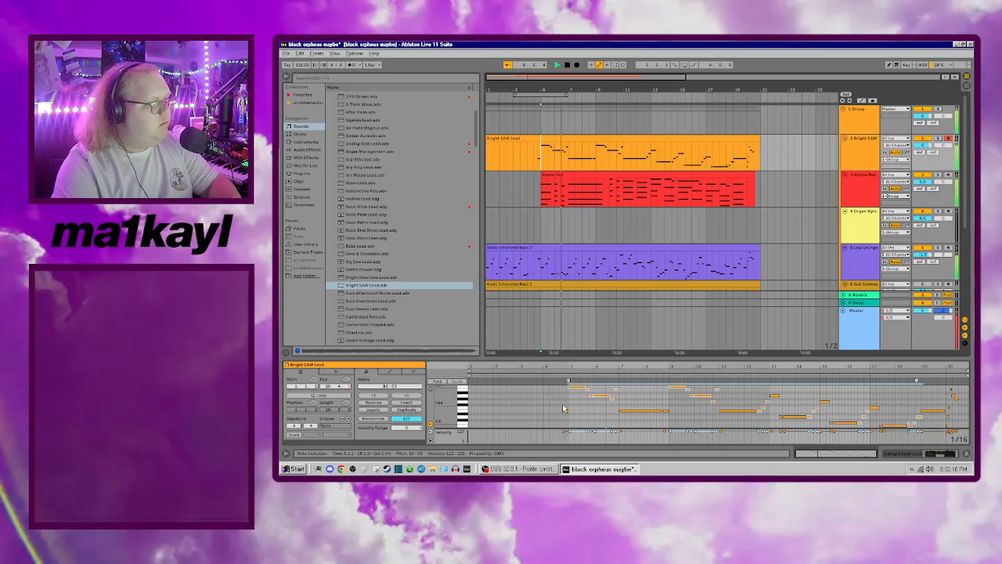
key(space)
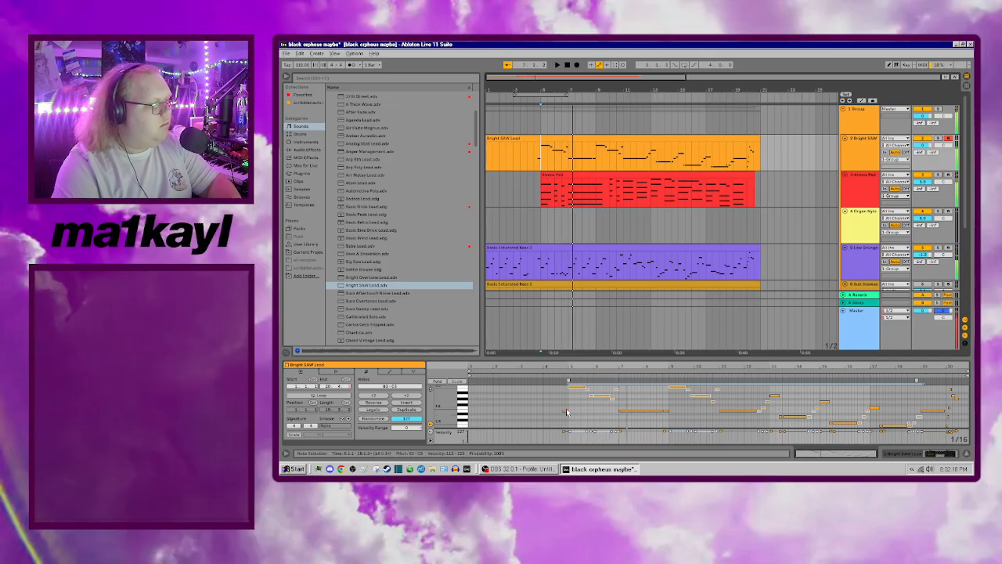
click(574, 407)
drag(558, 410, 663, 414)
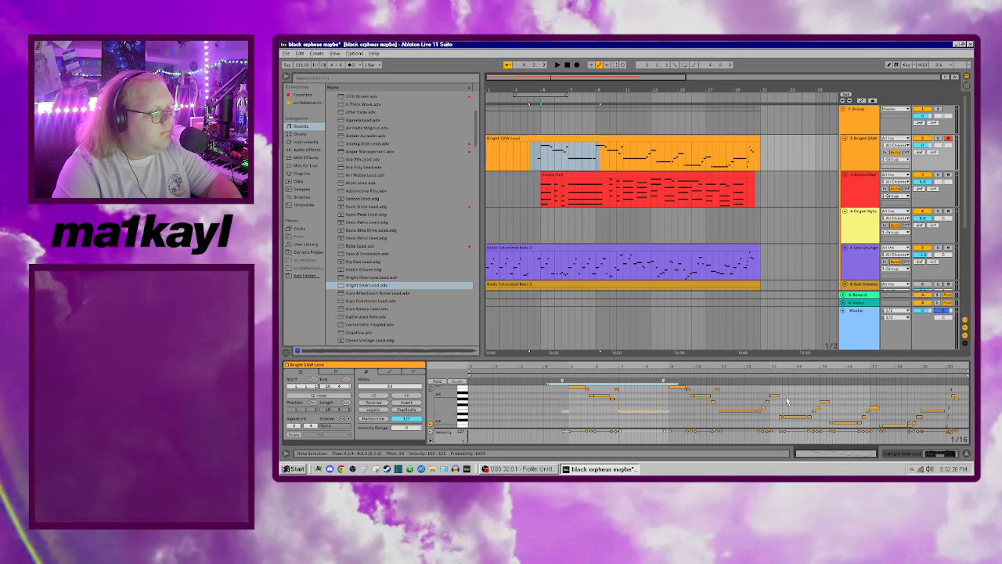
click(620, 158)
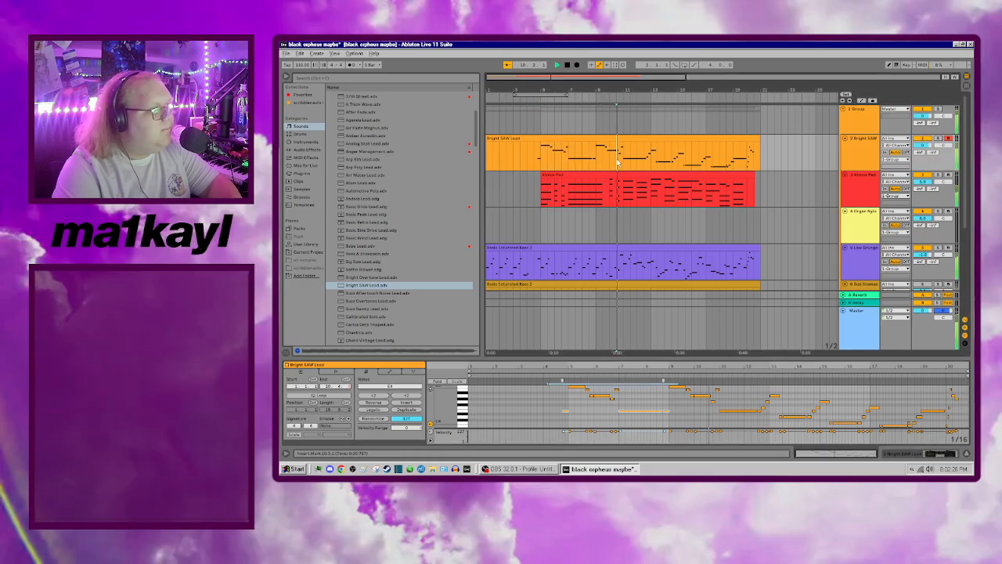
key(space)
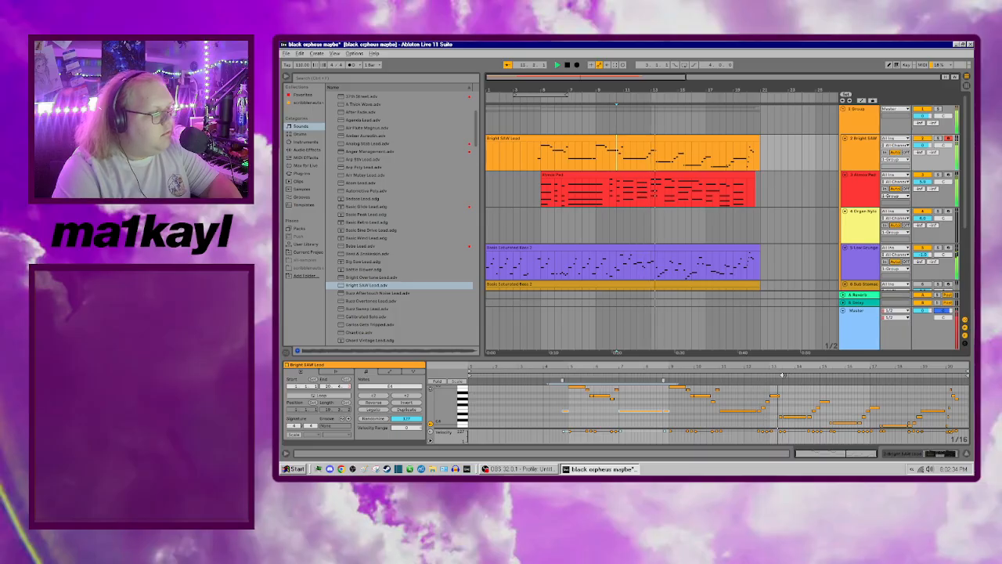
key(space)
Step: Select the phrase-opening notes and long notes between bars 13 and 18 of the lead clip and quantize them to 1/8
drag(773, 388, 787, 422)
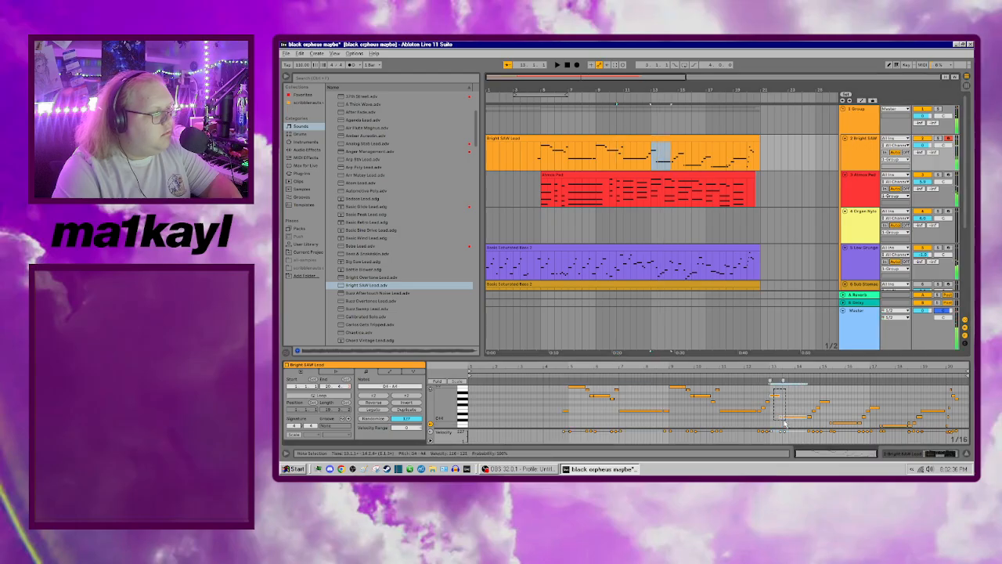
drag(831, 391, 883, 428)
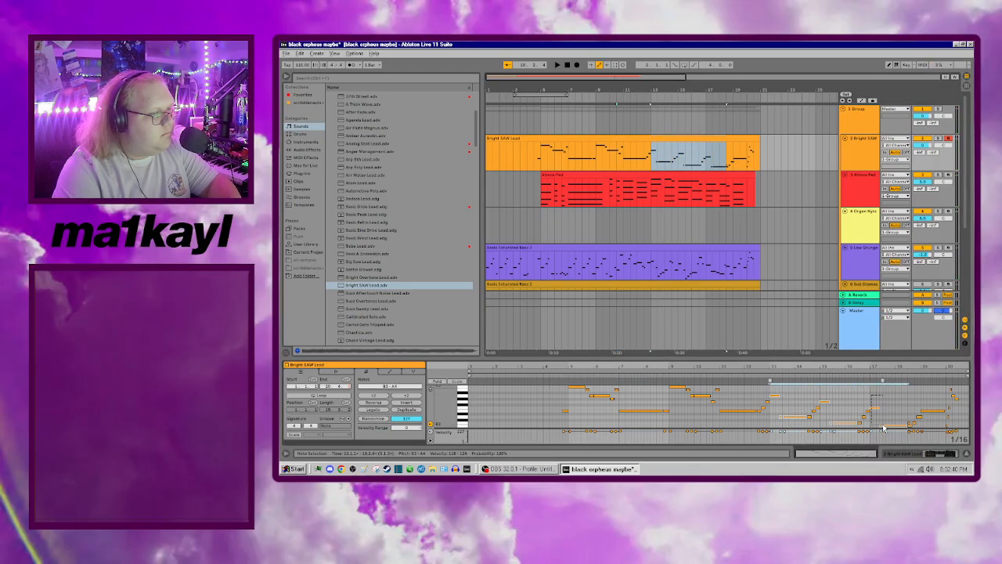
right_click(886, 391)
click(816, 248)
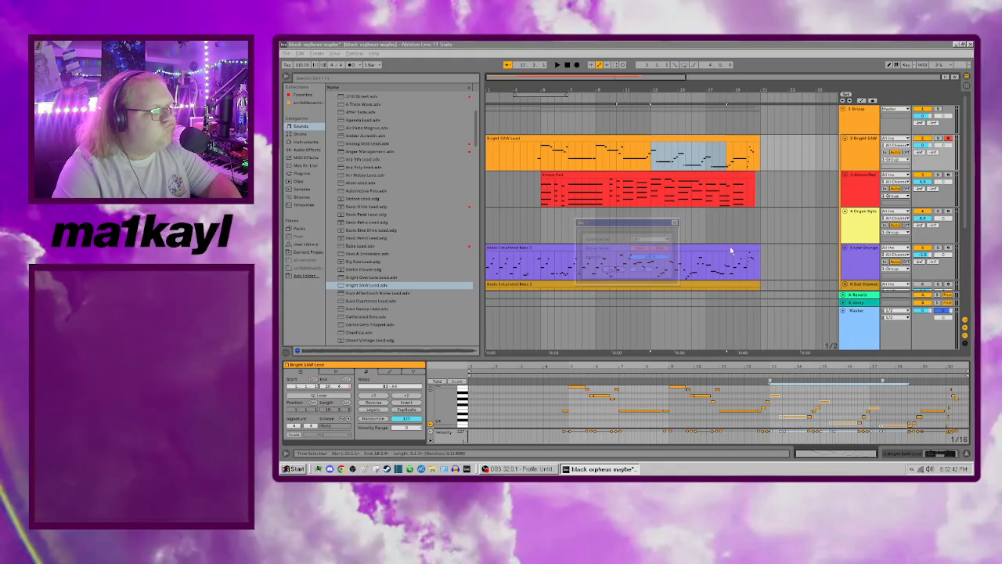
click(649, 238)
click(650, 266)
click(613, 270)
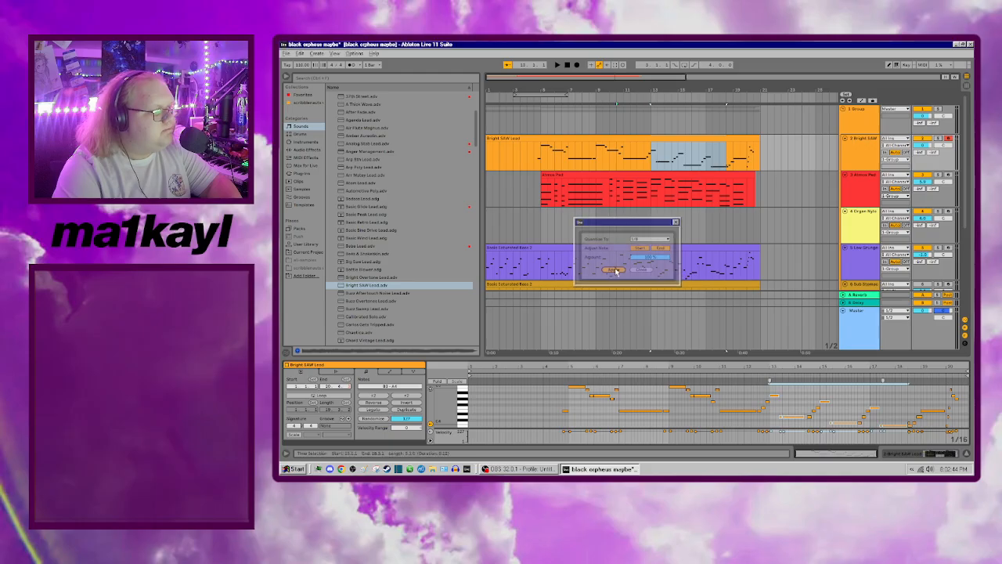
Step: Quantize the pickup note just before bar 5 and play the arrangement from bar 13
right_click(565, 416)
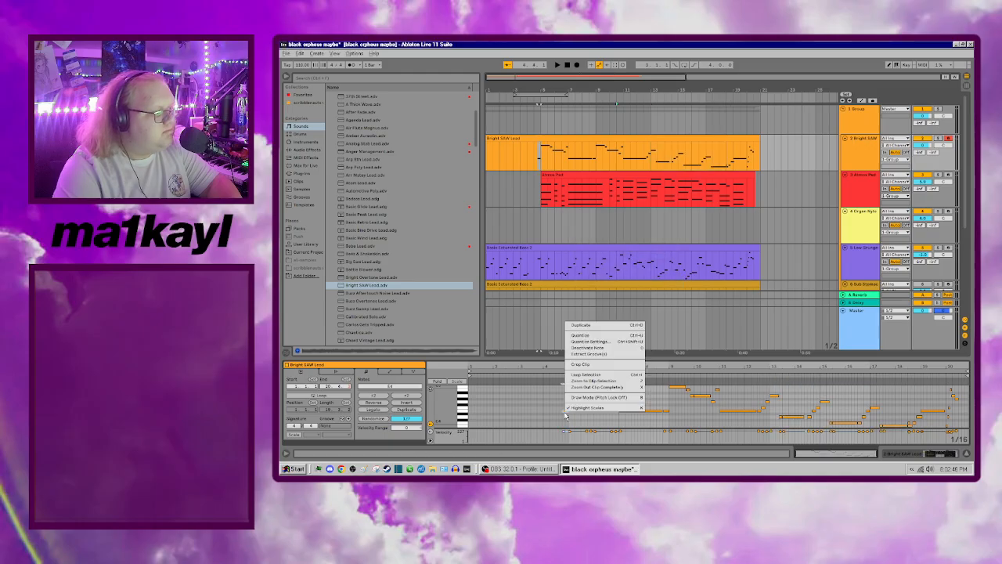
click(576, 335)
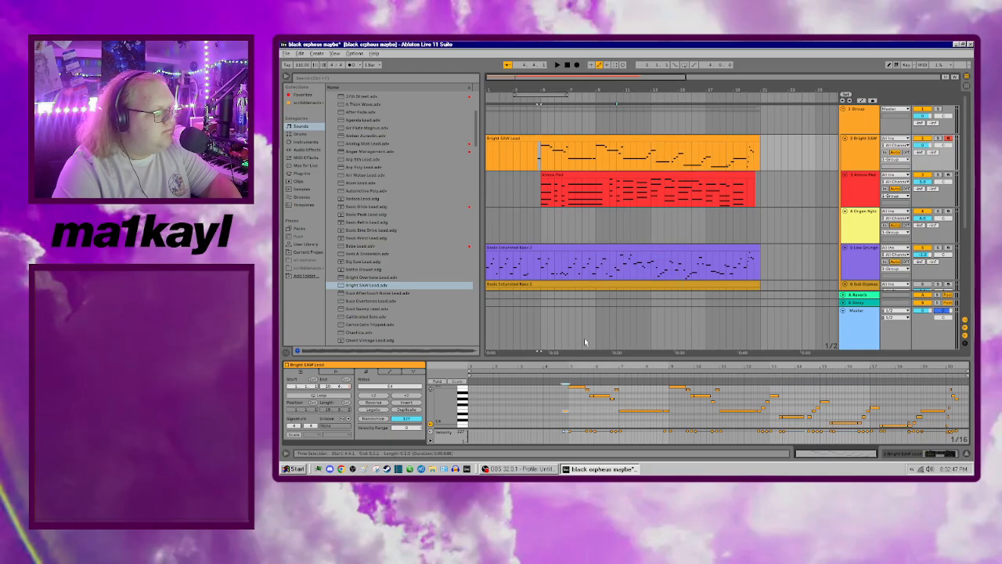
click(684, 405)
click(647, 160)
key(space)
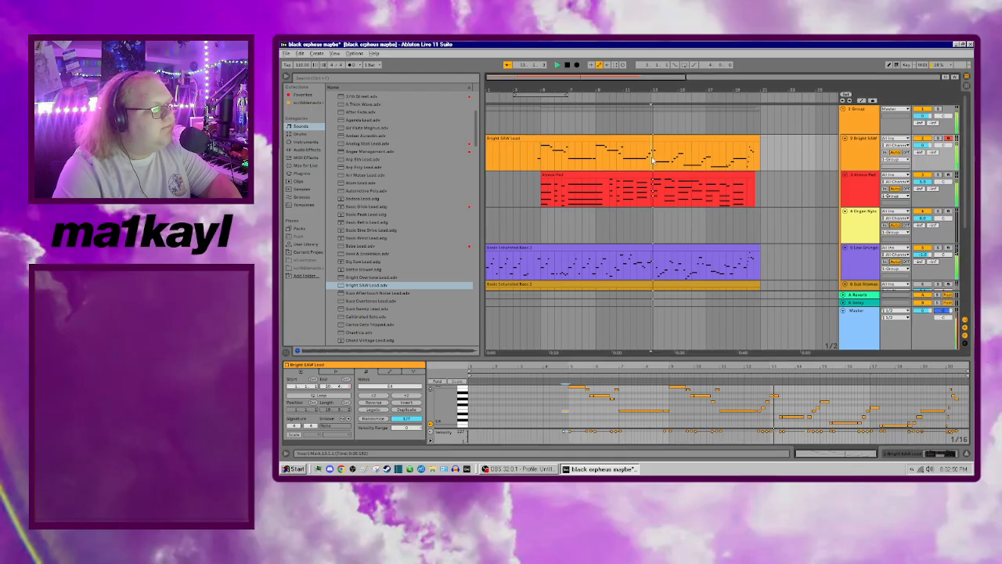
Step: Trim the end of the short A4 note just before bar 6 in the lead clip and audition the phrase from bar 5
click(783, 413)
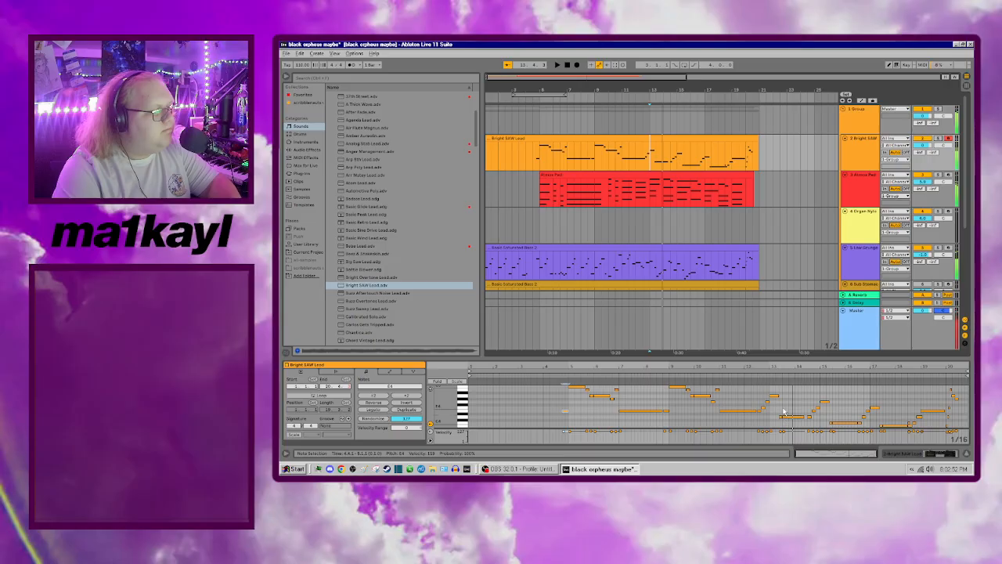
scroll(590, 406, up, 5)
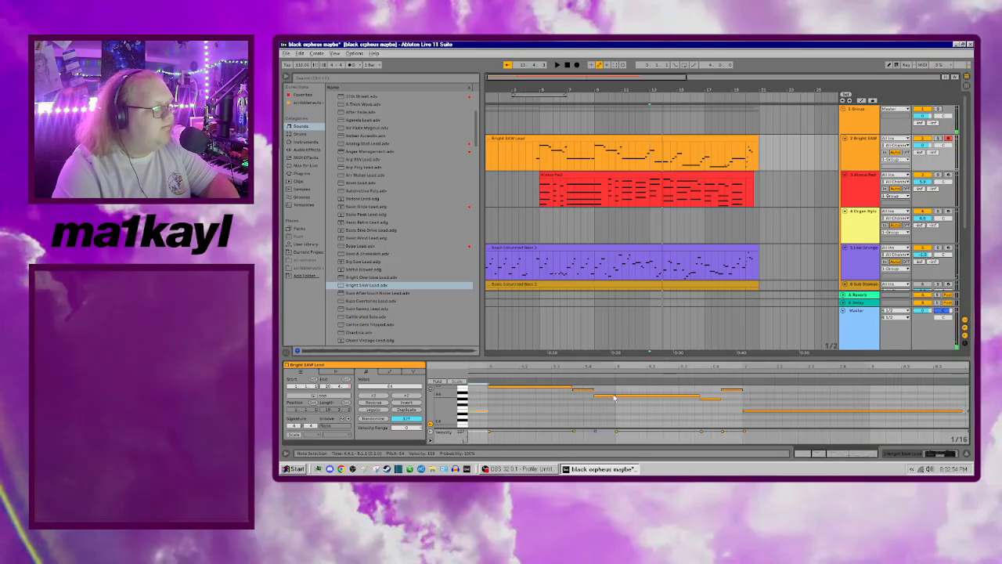
click(616, 396)
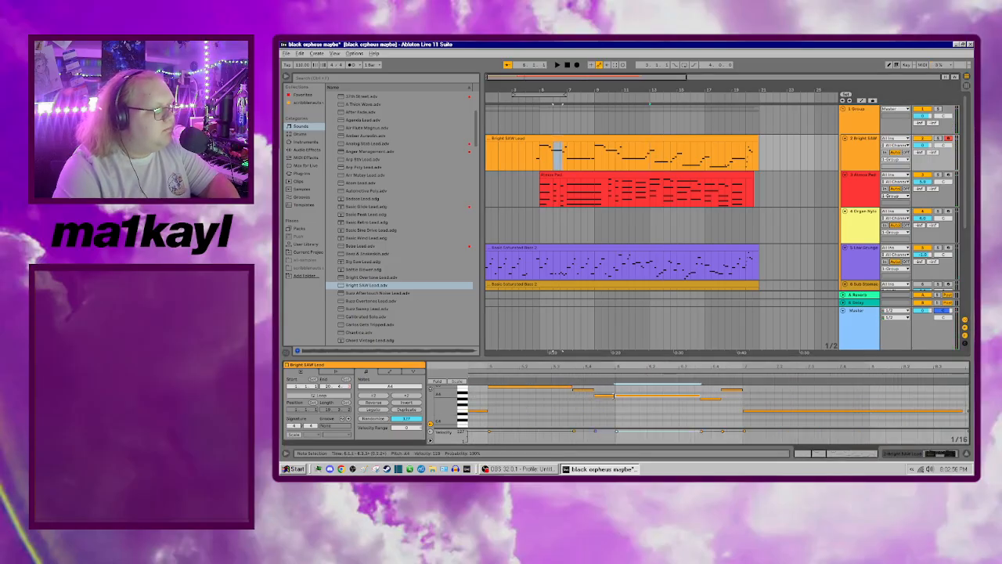
click(609, 396)
click(541, 162)
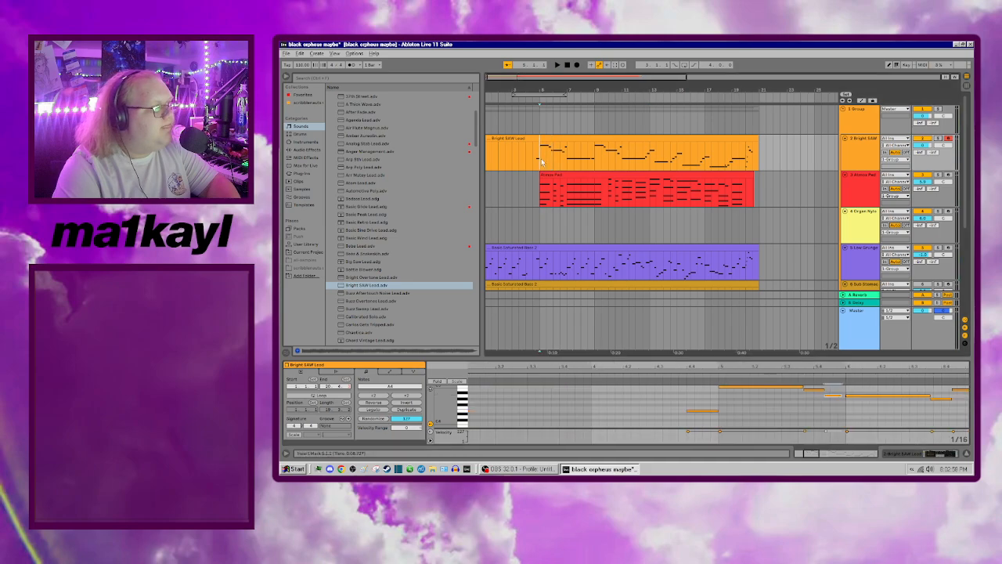
key(space)
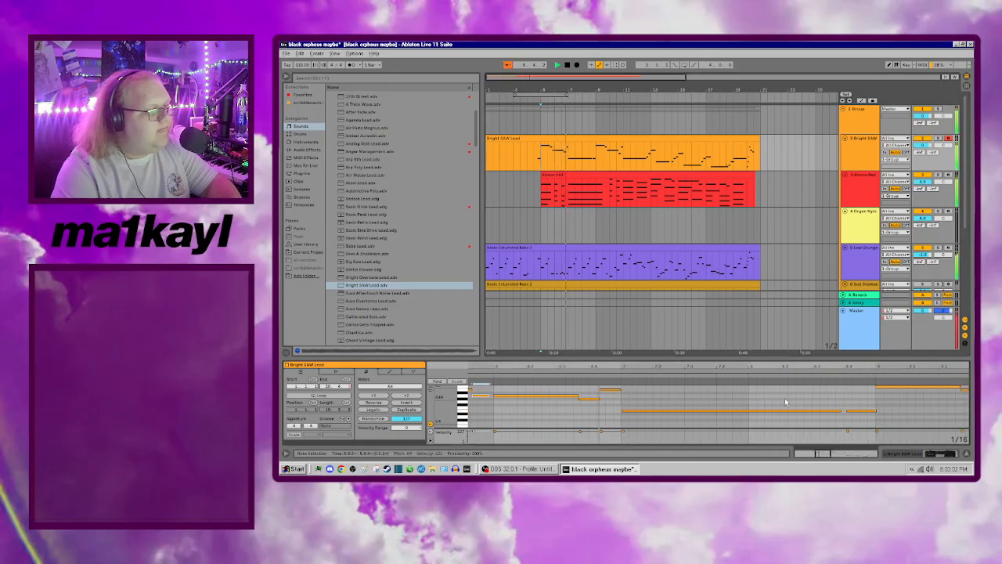
key(space)
Step: Trim the ends of the short repeated notes that lead into long notes of the same pitch between bars 9 and 18
scroll(890, 397, up, 3)
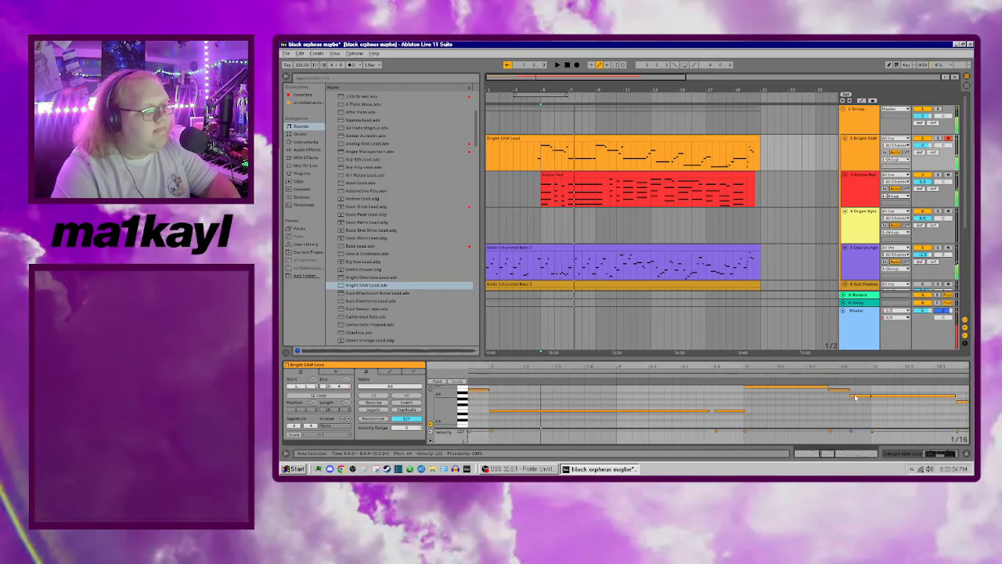
click(869, 396)
scroll(890, 423, right, 8)
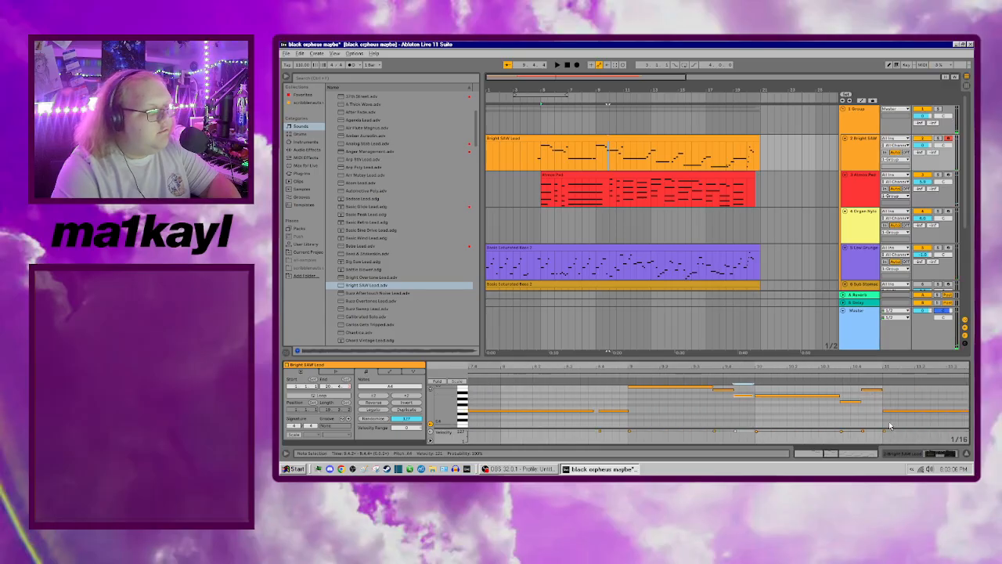
scroll(892, 410, right, 3)
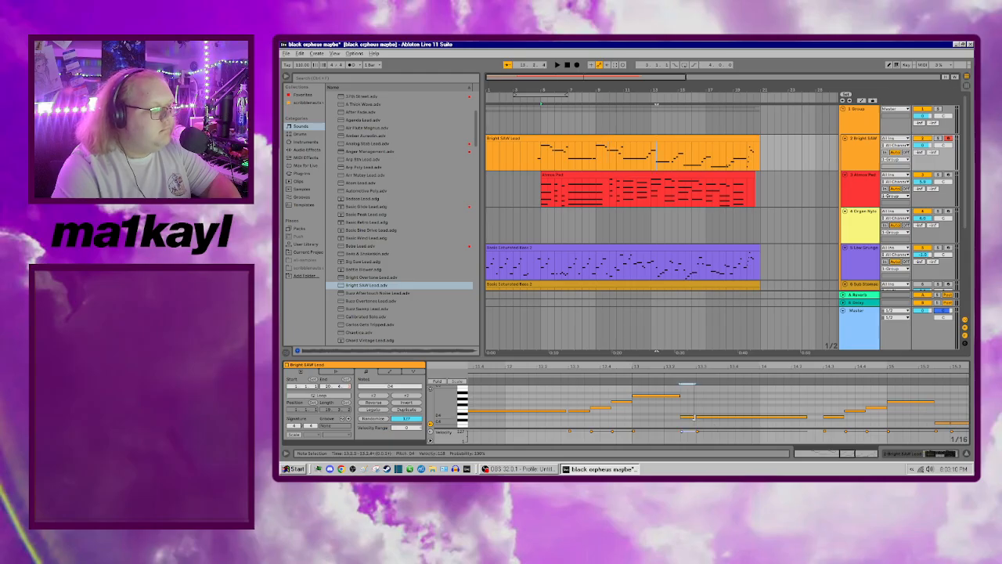
scroll(764, 406, right, 3)
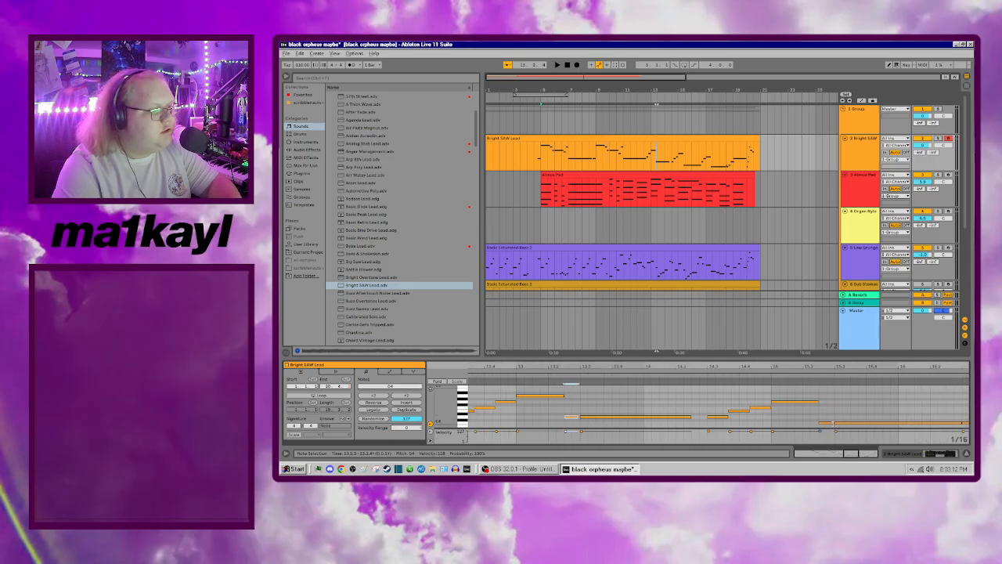
click(831, 423)
scroll(876, 395, right, 3)
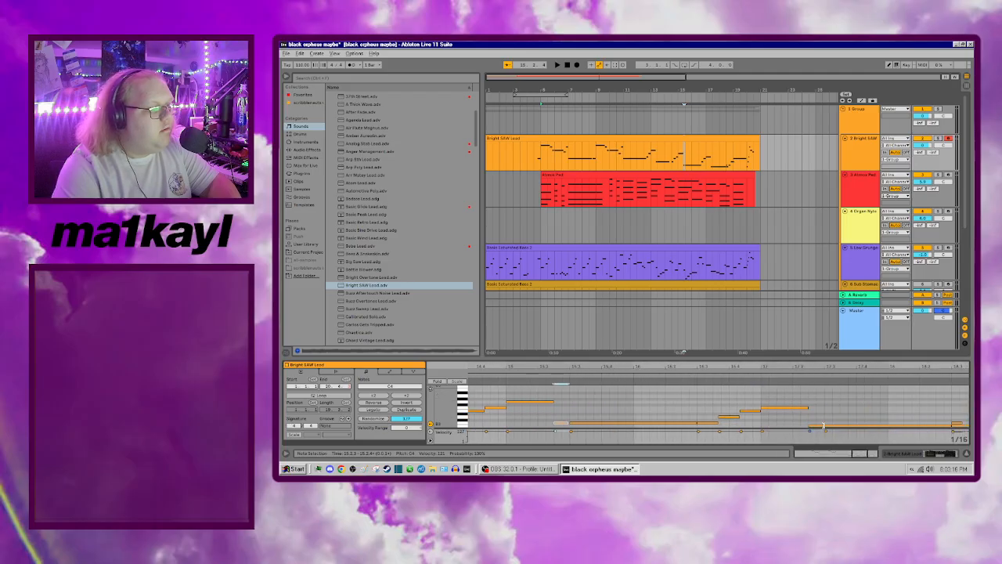
scroll(826, 428, right, 8)
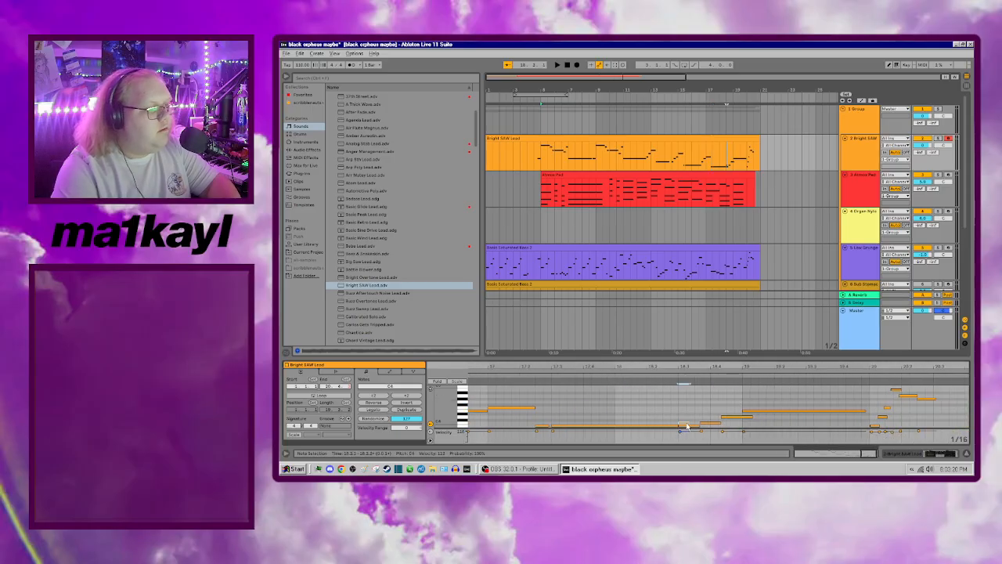
Step: Select the closing run of lead notes at bar 20 and quantize their starts and ends to 1/16 at 100%
drag(950, 396, 880, 399)
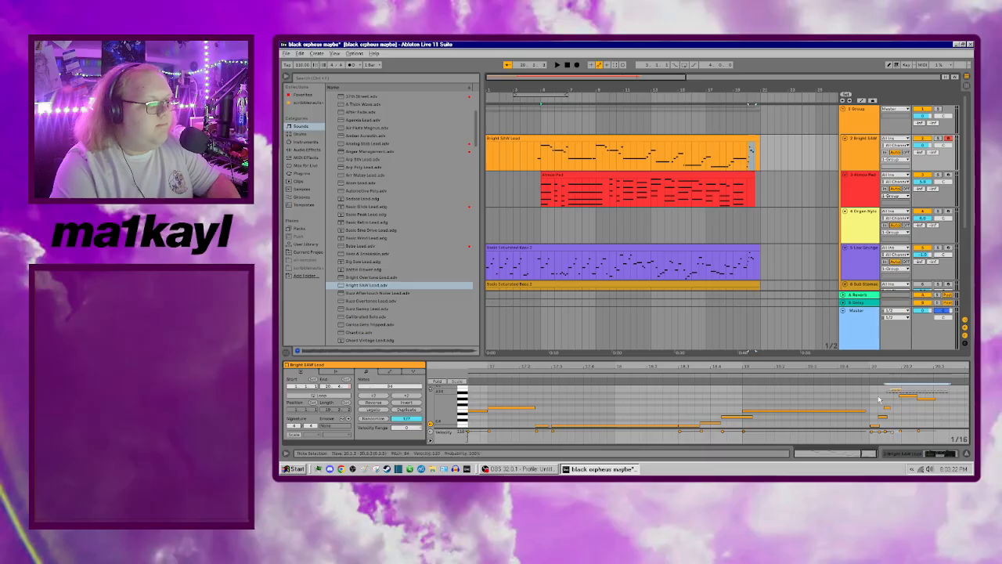
right_click(877, 399)
click(765, 254)
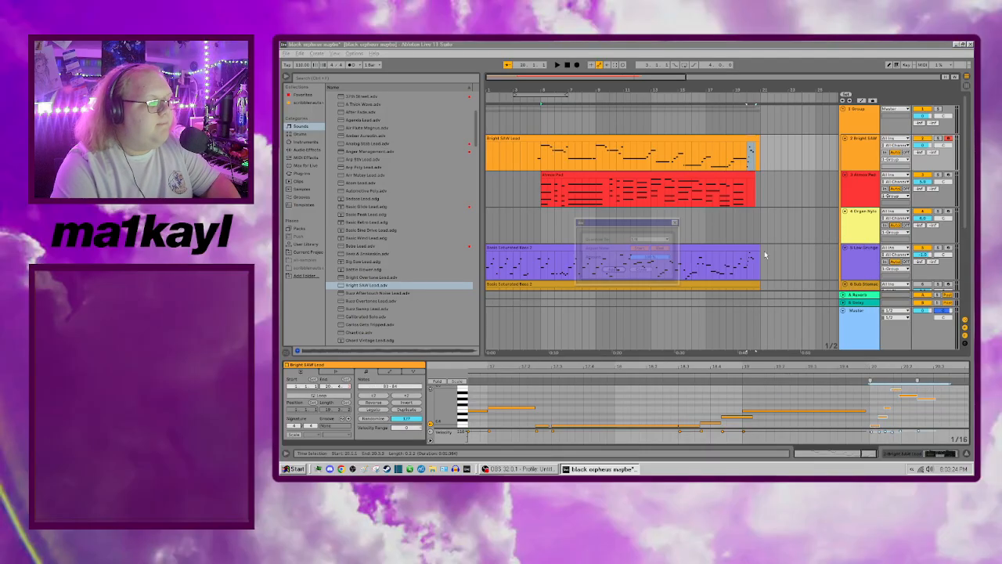
click(656, 239)
click(650, 277)
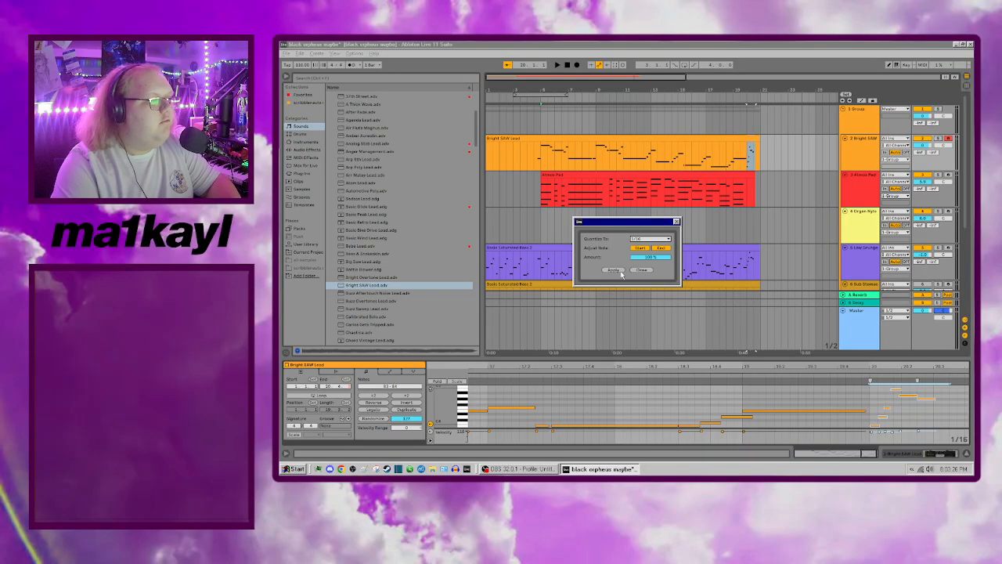
click(615, 270)
Step: Trim the end of the long lead note in bar 19 and play the ending from bar 20
drag(734, 157, 747, 157)
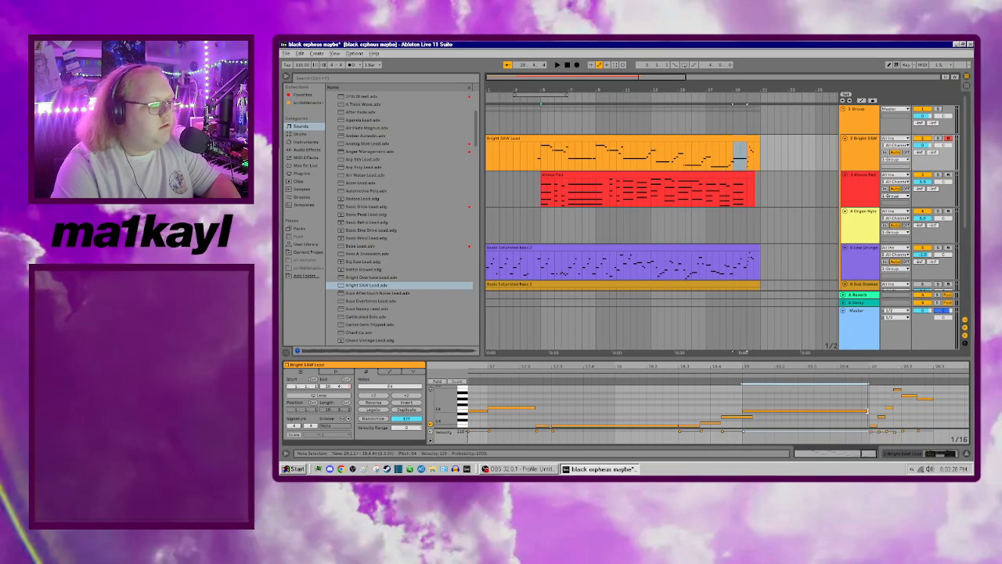
click(746, 156)
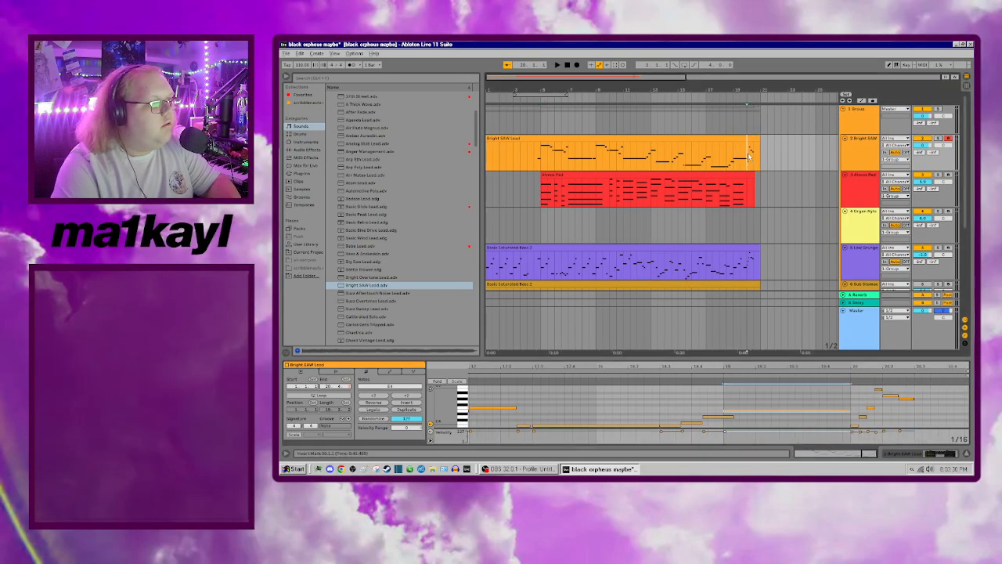
key(space)
key(space)
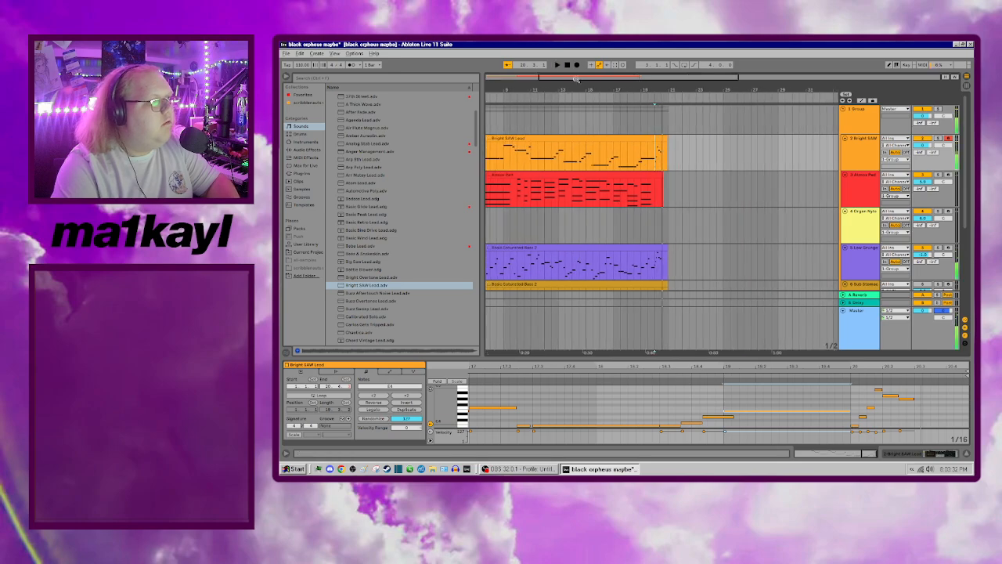
Step: Arm the Vibrance Kit track and rehearse the drum part along with the arrangement from the start
scroll(813, 231, down, 5)
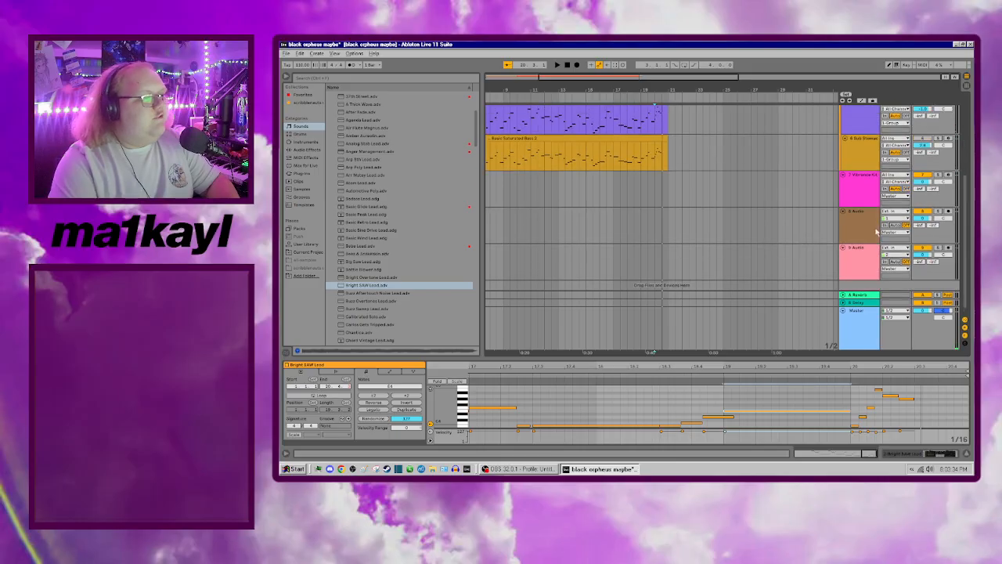
click(948, 200)
click(575, 65)
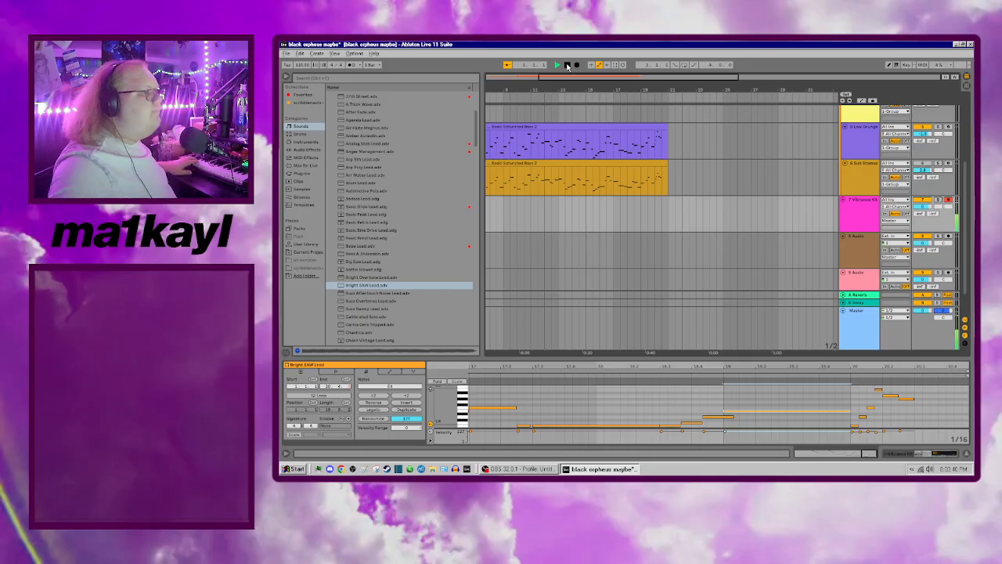
scroll(569, 155, up, 3)
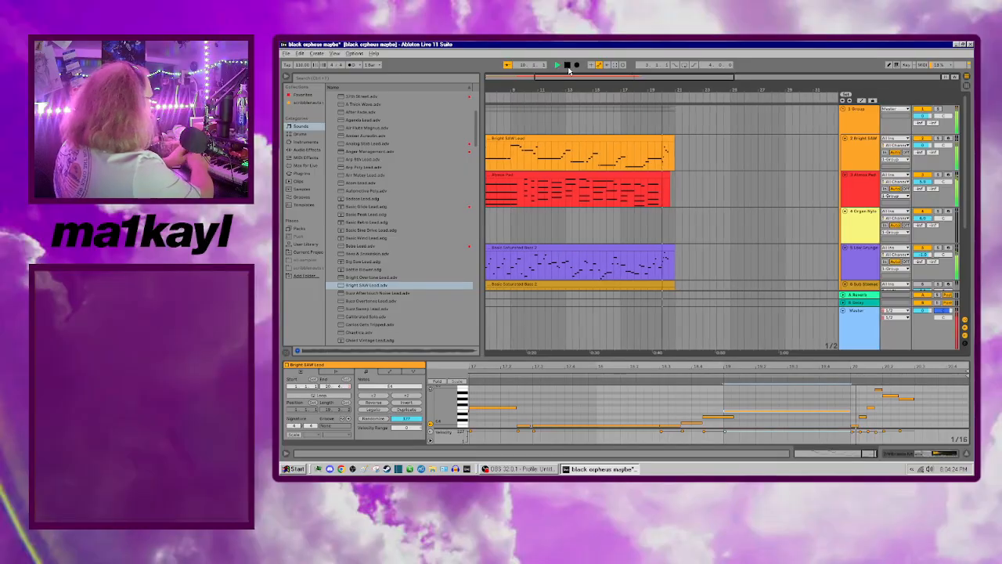
click(568, 68)
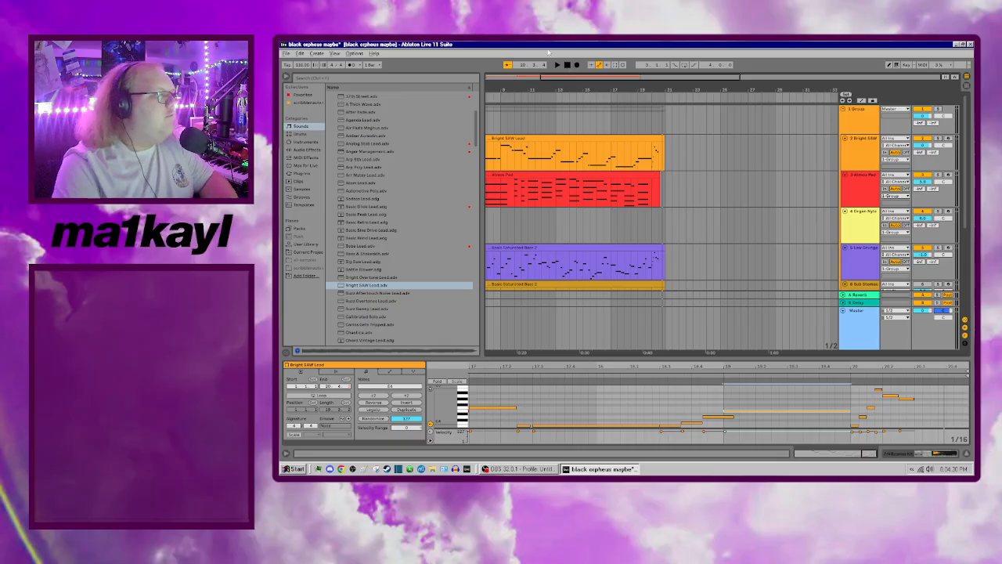
Step: Record a drum performance on the Vibrance Kit track from bar 1 to about bar 21
scroll(587, 146, down, 2)
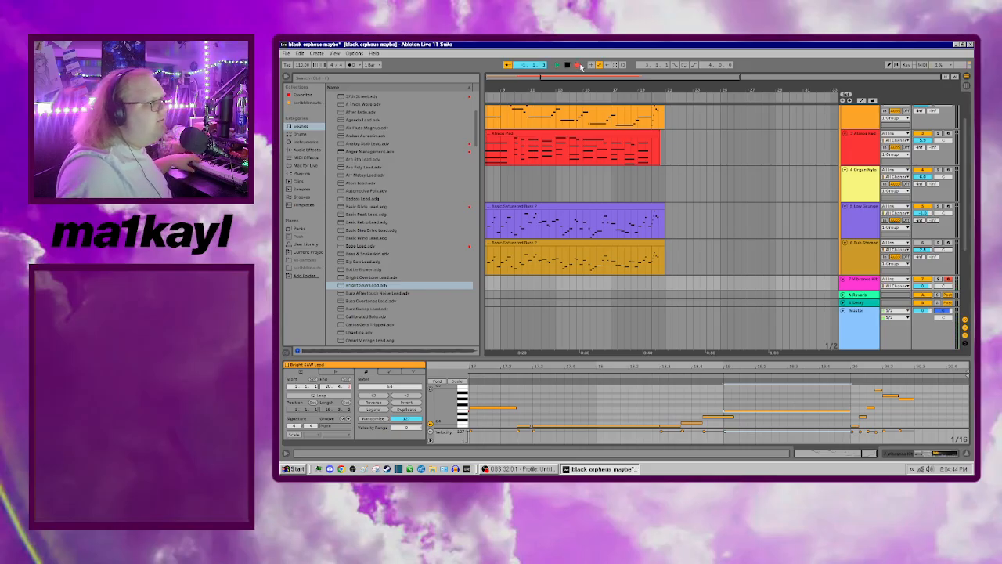
click(579, 65)
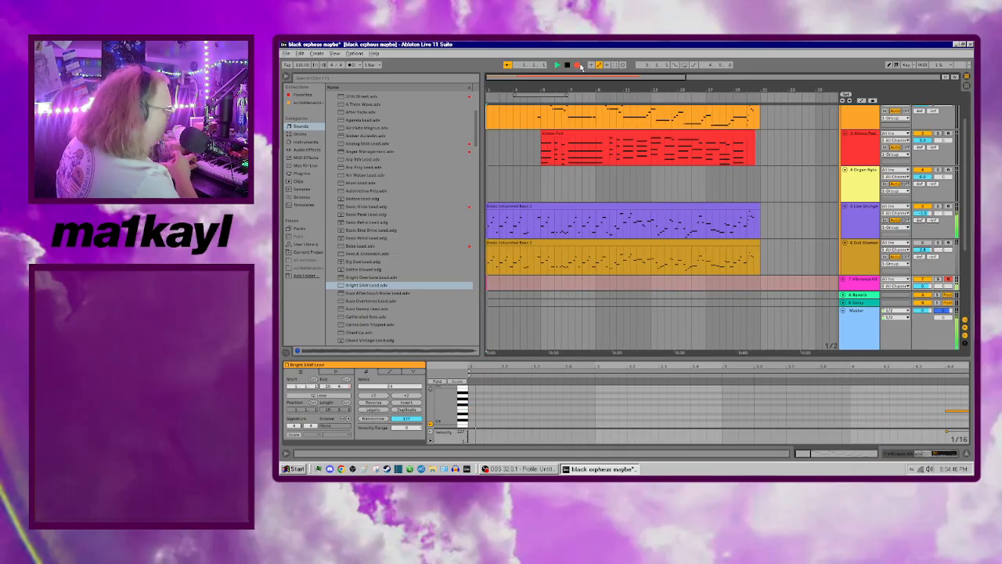
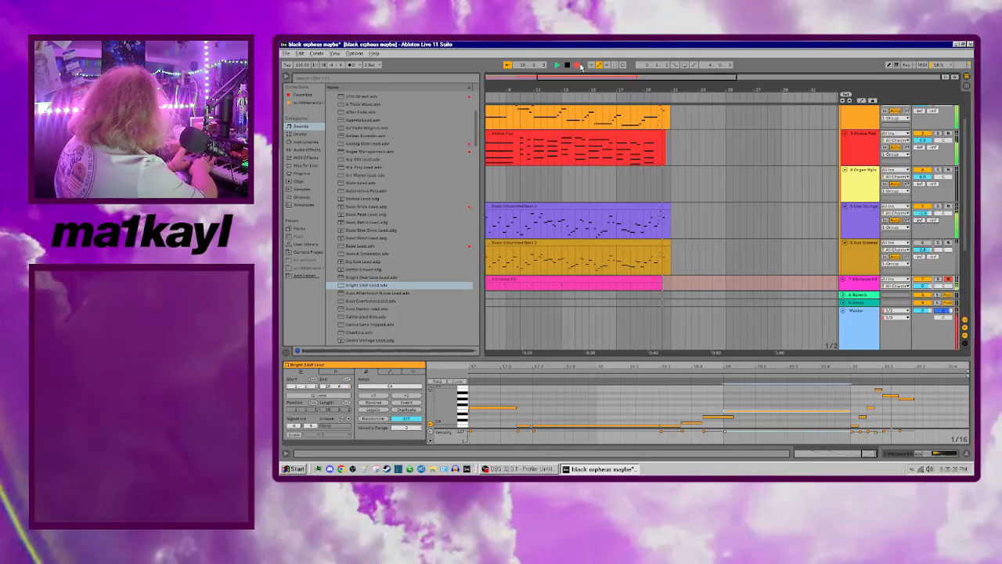
key(space)
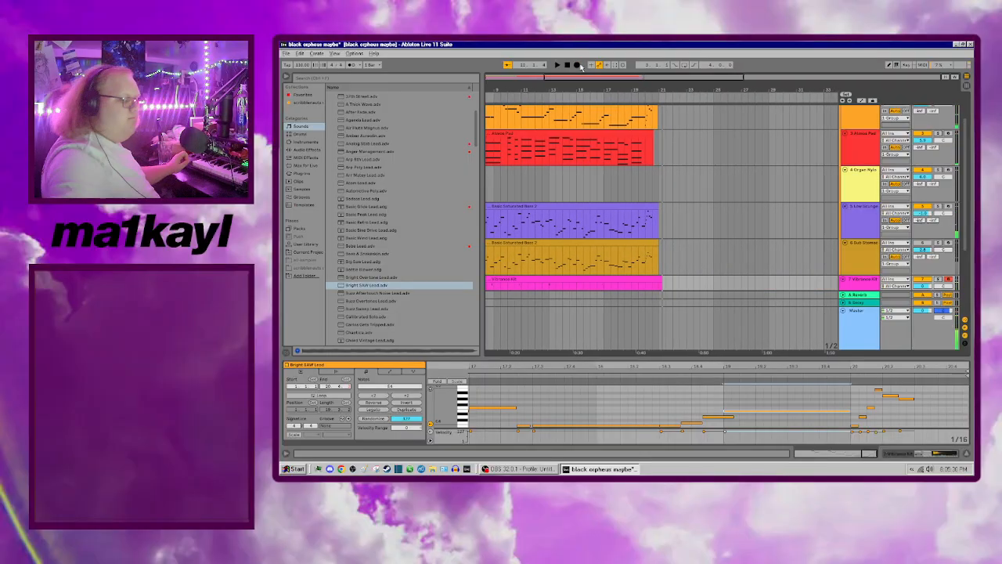
Step: Open the recorded Vibrance Kit clip, select all its notes and quantize them
scroll(640, 253, down, 2)
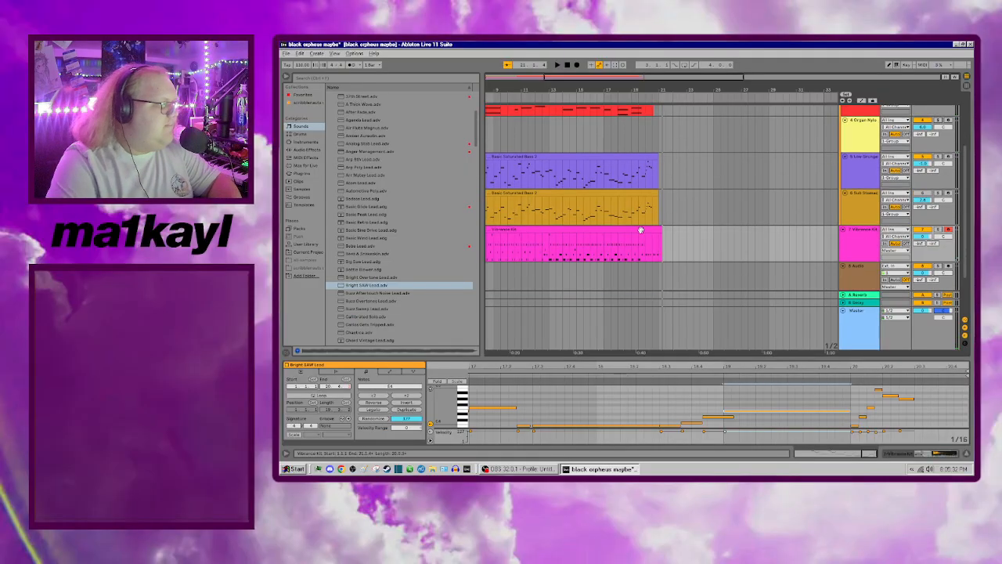
click(639, 230)
right_click(690, 381)
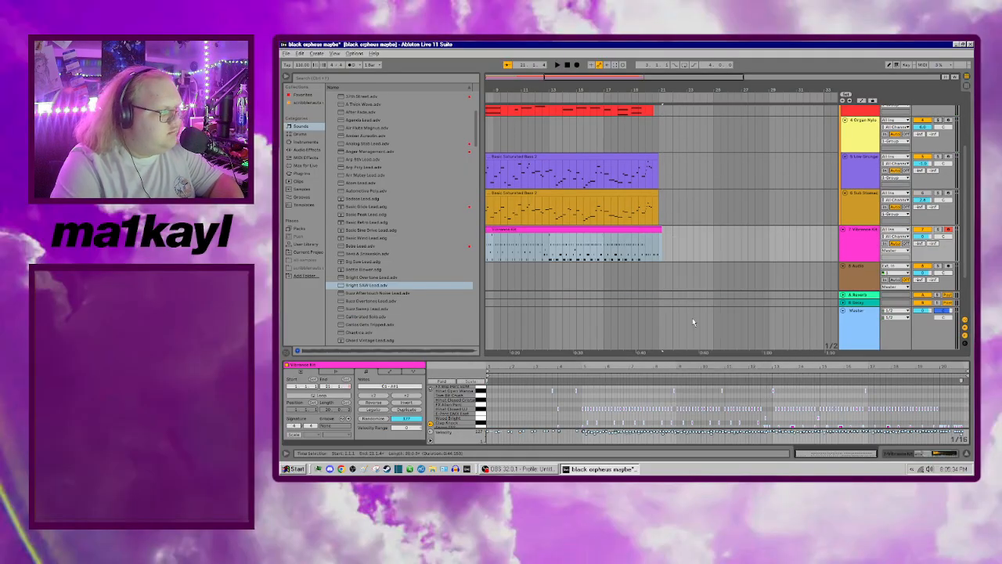
right_click(652, 399)
click(696, 249)
Step: Listen to the quantized drums with the arrangement from bar 1 to bar 7 while following their notes
key(space)
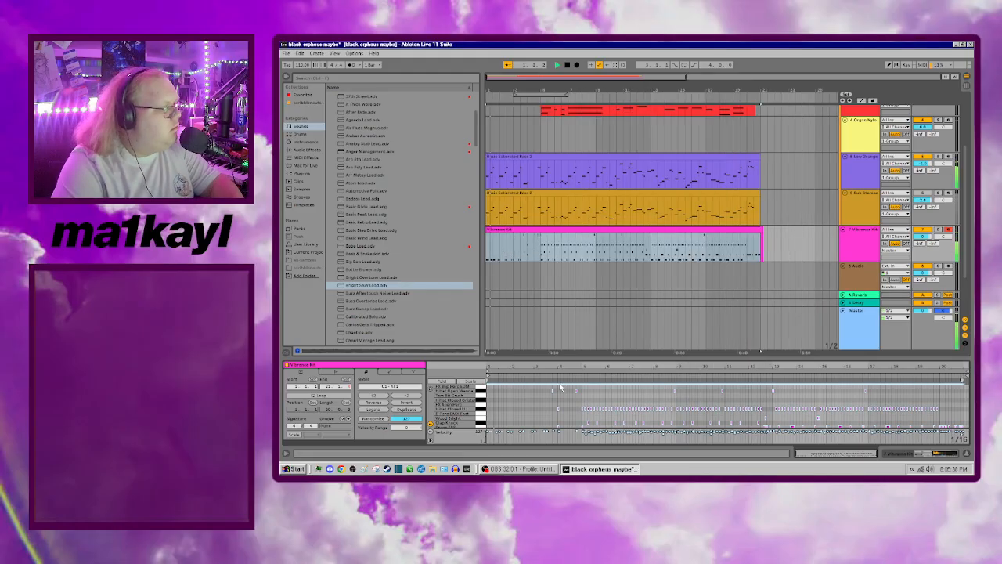
scroll(549, 404, down, 2)
scroll(540, 412, up, 5)
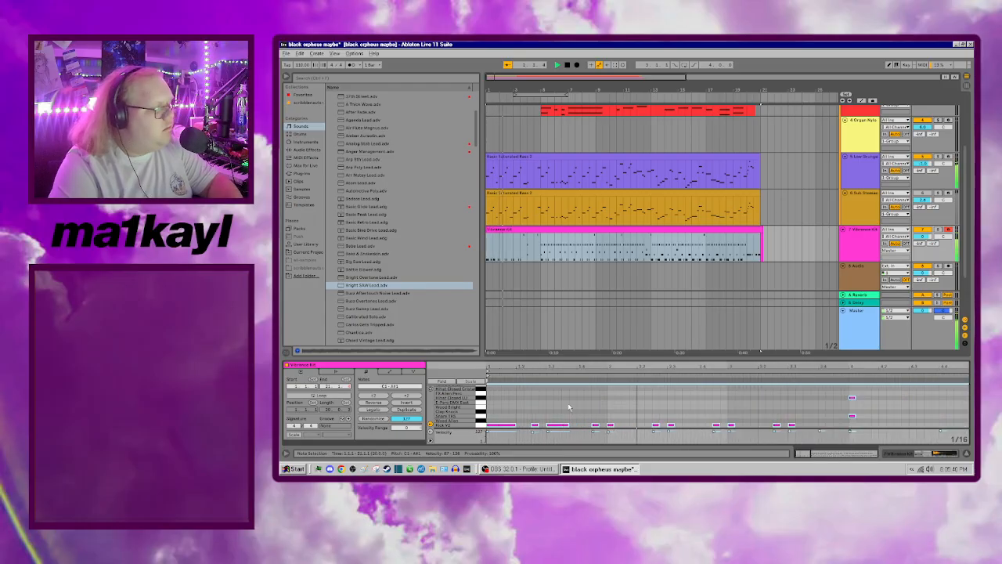
scroll(676, 428, down, 5)
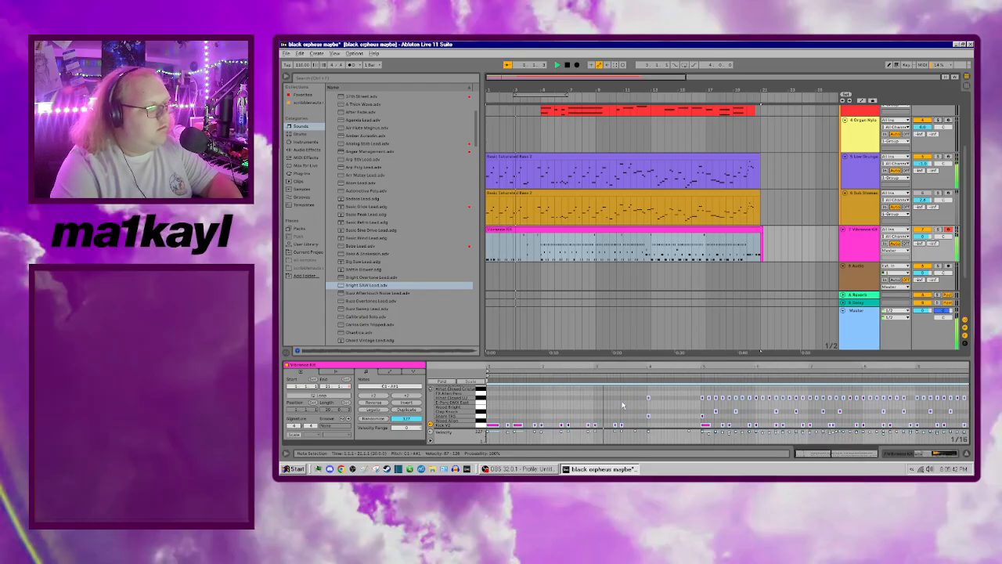
scroll(624, 404, up, 5)
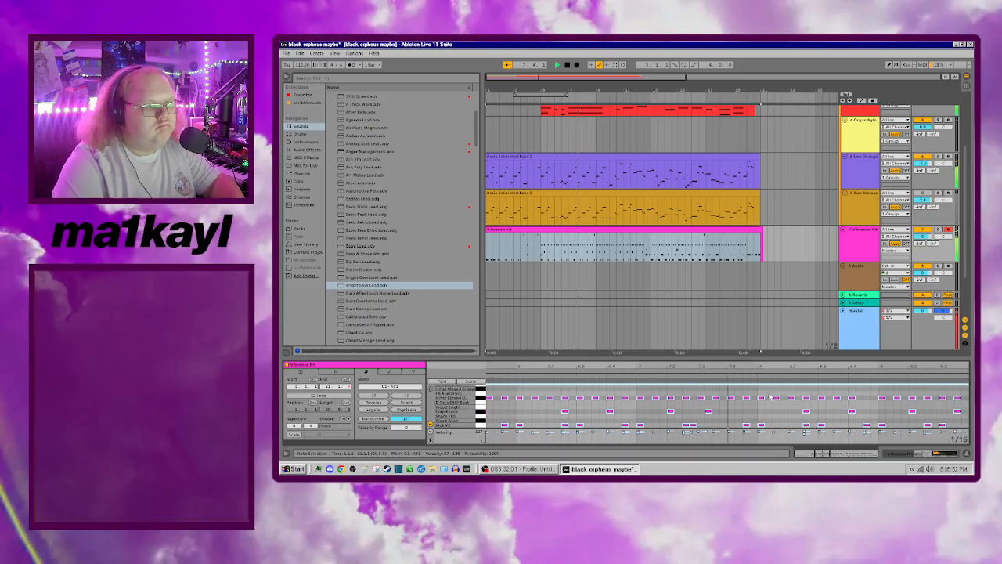
key(space)
Step: Adjust the kick and clap hits around beat 7.3 of the drum clip and check the drum part up to bar 14
click(667, 415)
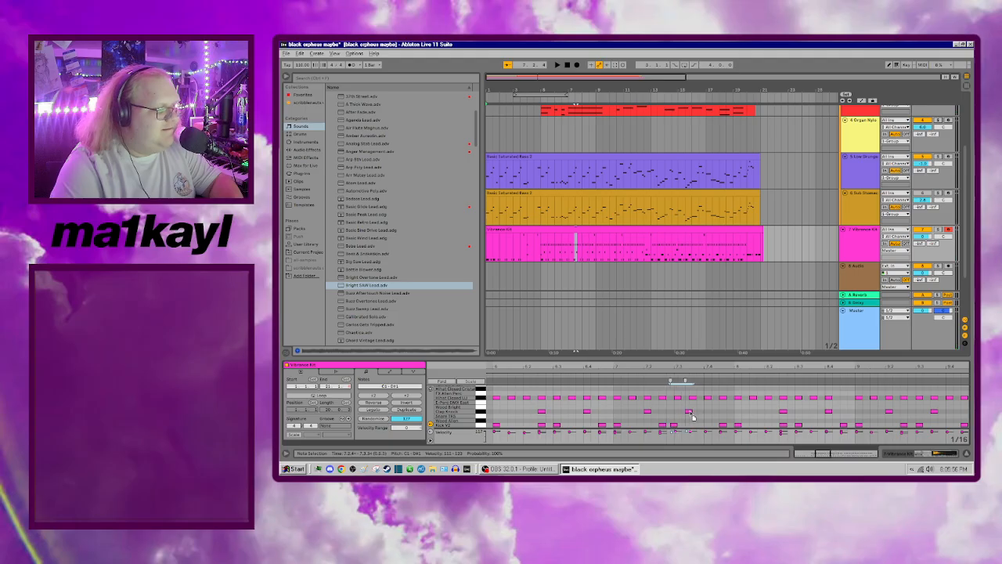
key(space)
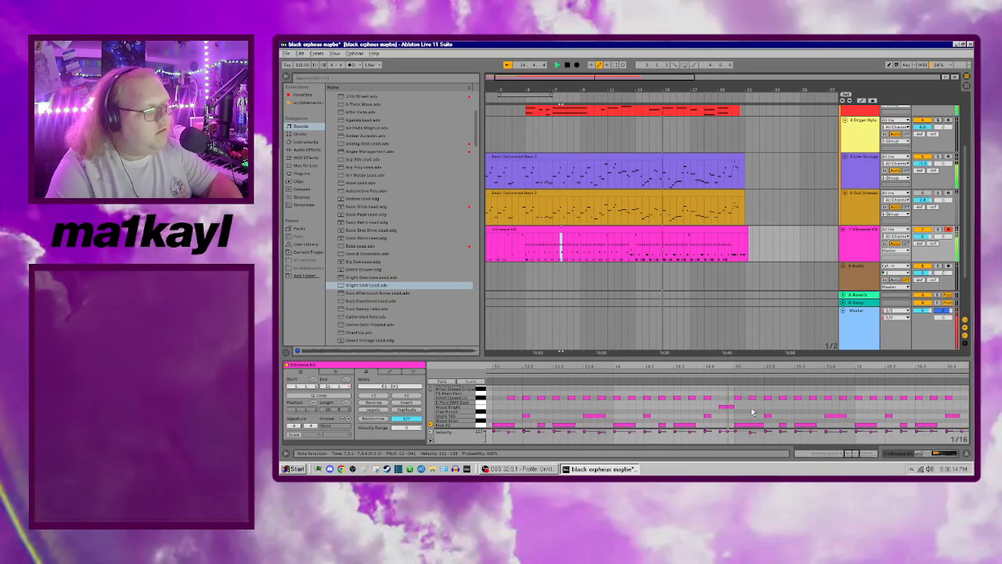
key(space)
click(645, 400)
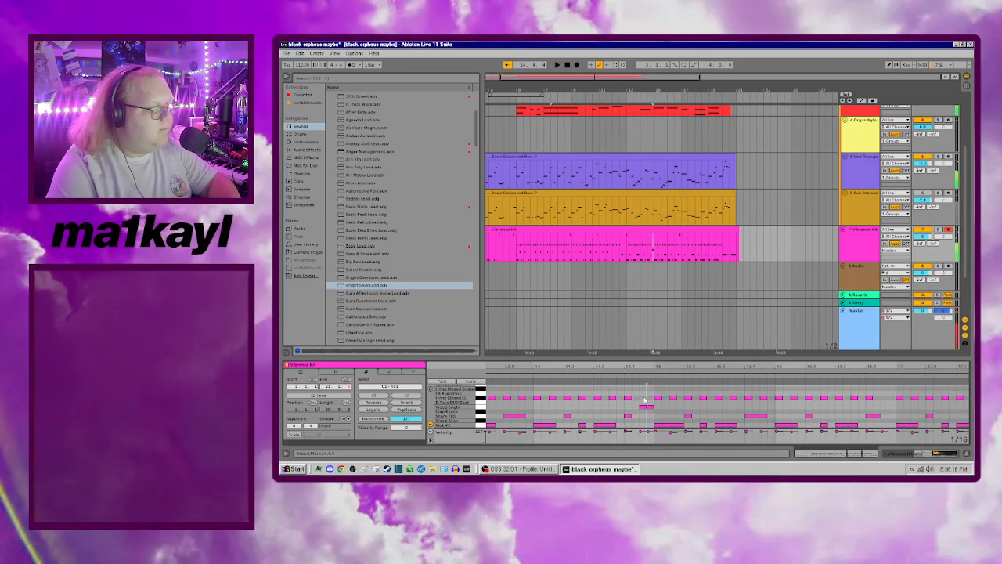
scroll(649, 404, left, 5)
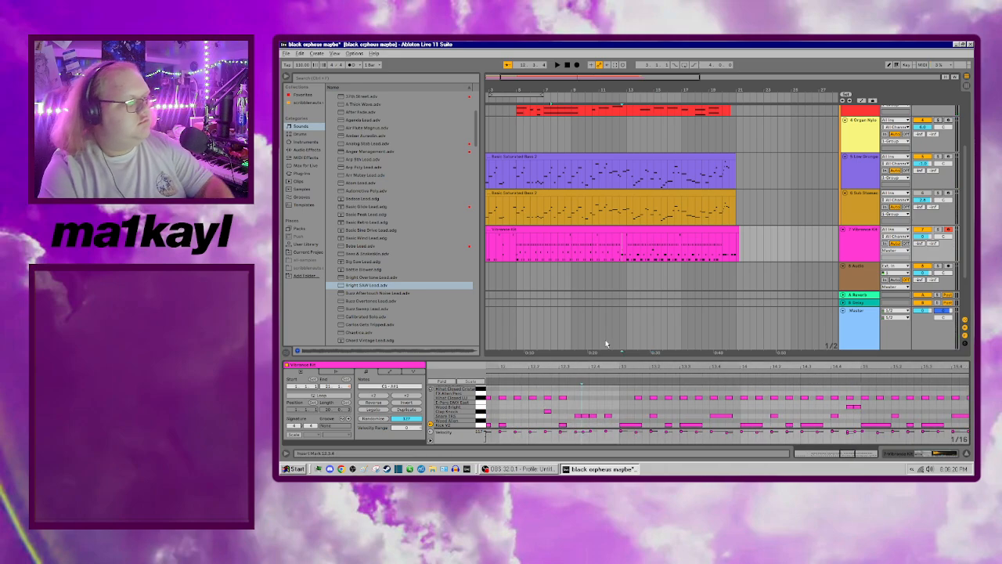
Step: Listen to the drum part with the arrangement from bar 12 to the end while following its notes
key(space)
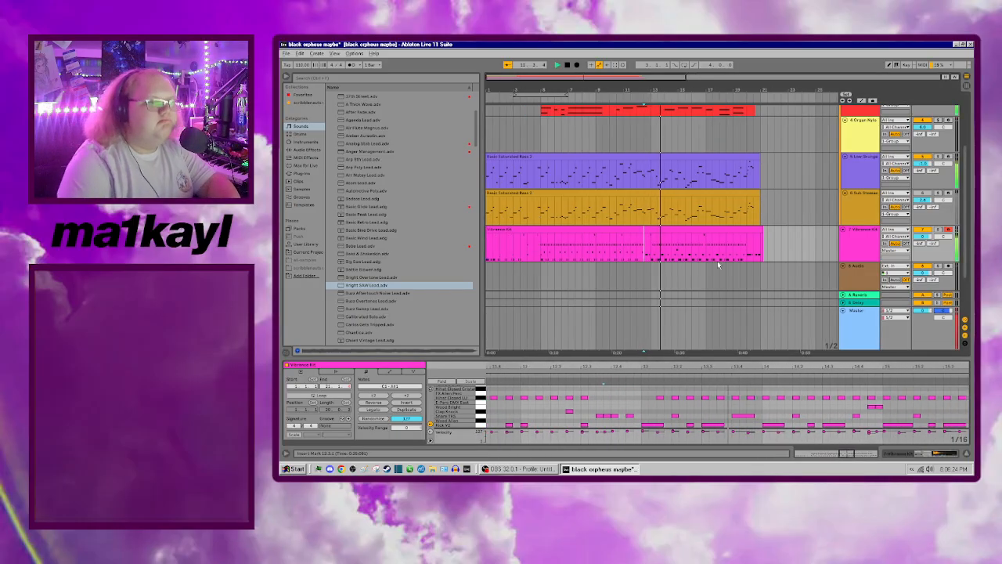
scroll(697, 263, down, 3)
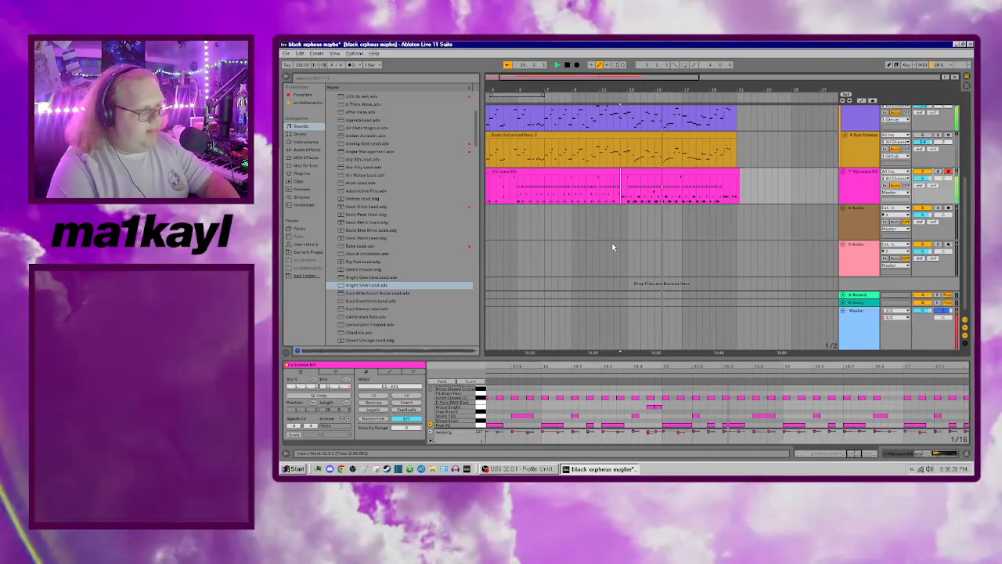
scroll(769, 413, up, 2)
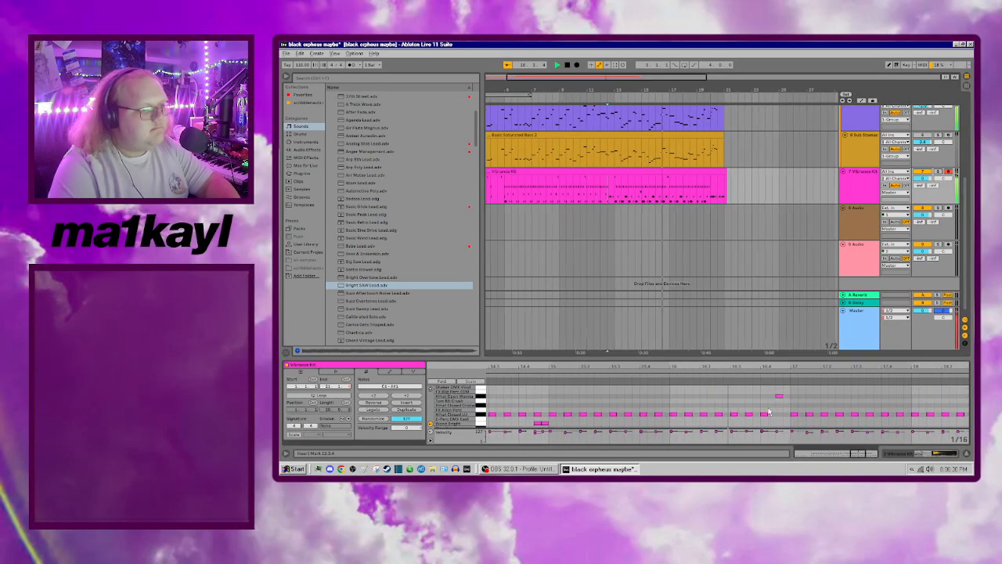
scroll(769, 413, down, 3)
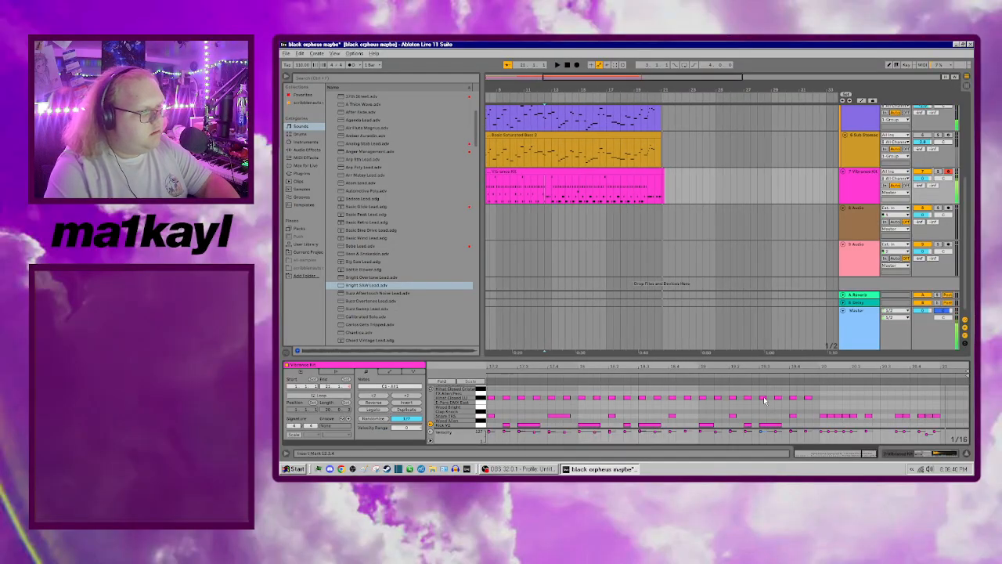
scroll(606, 247, left, 3)
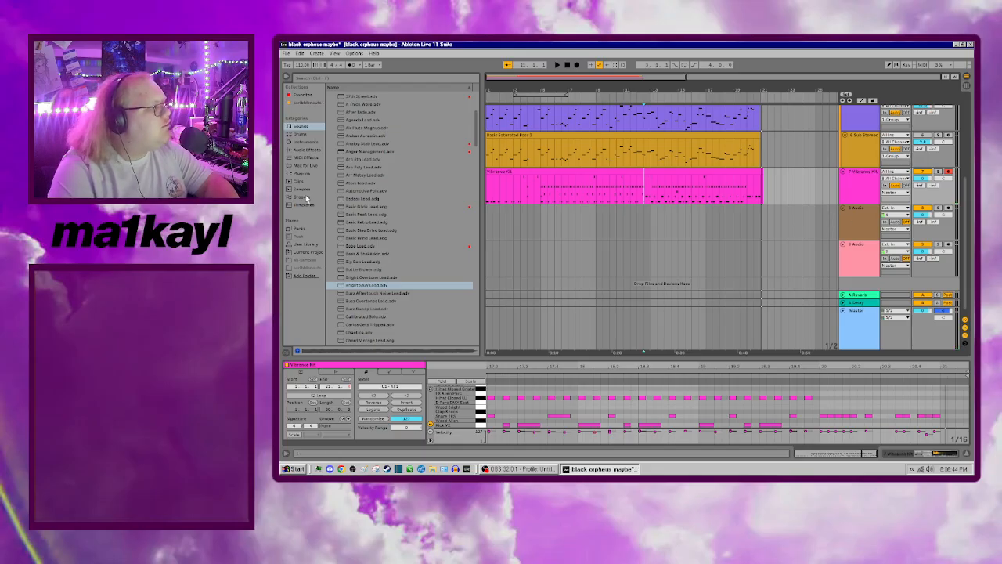
Step: Search the samples for "crash" and audition several splash, ride and cymbal sounds
click(305, 190)
click(341, 77)
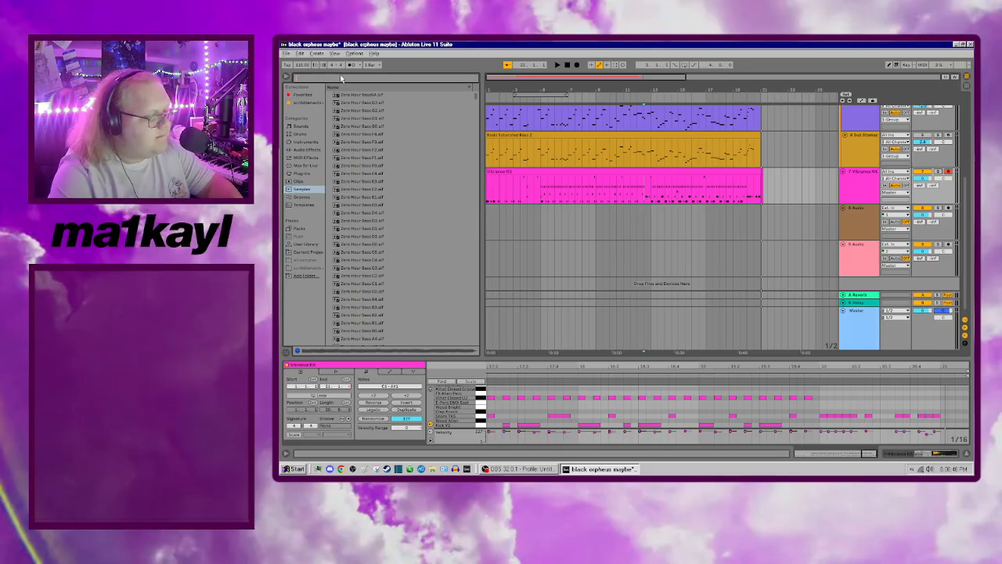
text(crash)
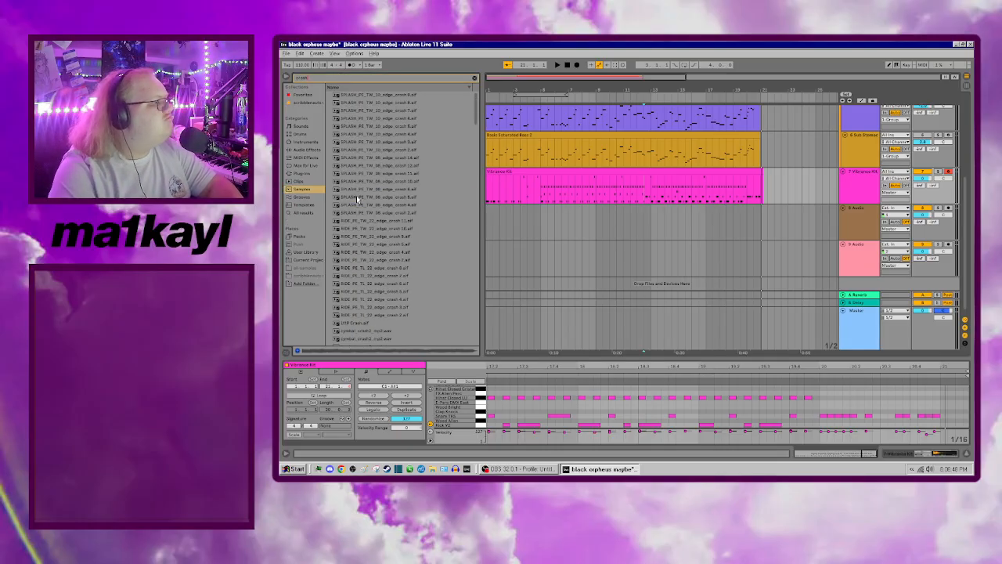
click(357, 197)
click(364, 222)
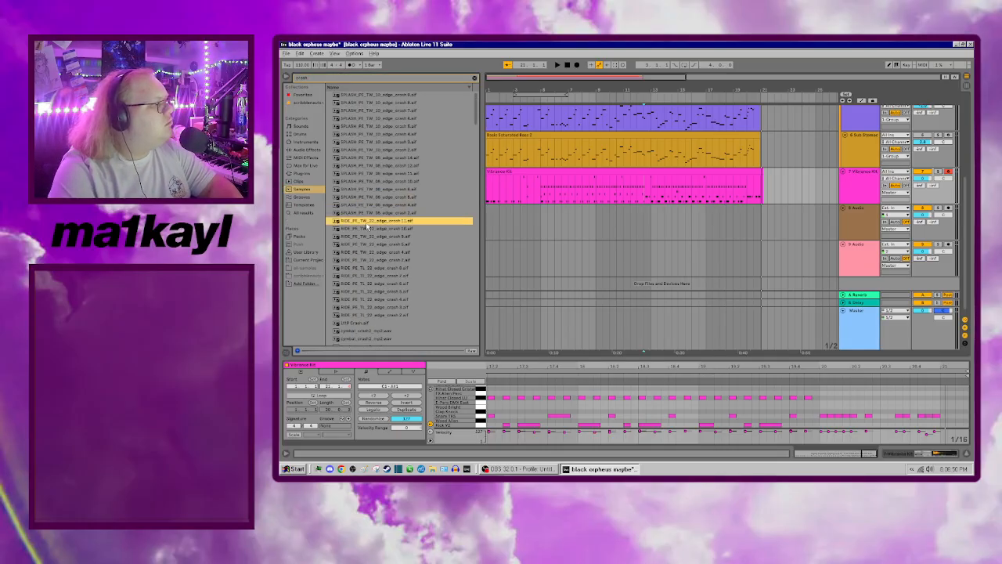
click(356, 330)
scroll(400, 311, down, 2)
click(376, 289)
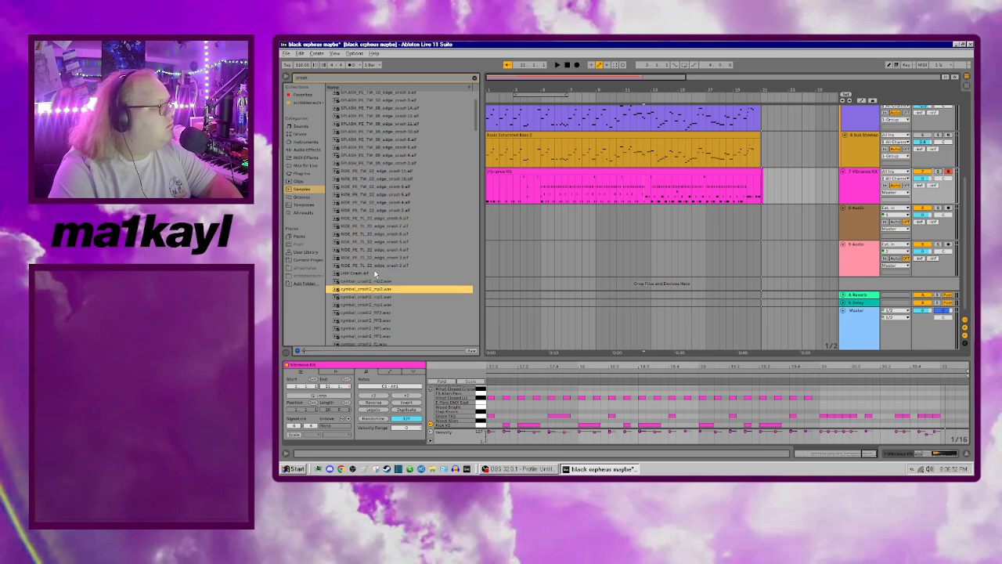
click(375, 274)
Step: Audition crash samples further down the results, including Crash 707
scroll(419, 230, down, 10)
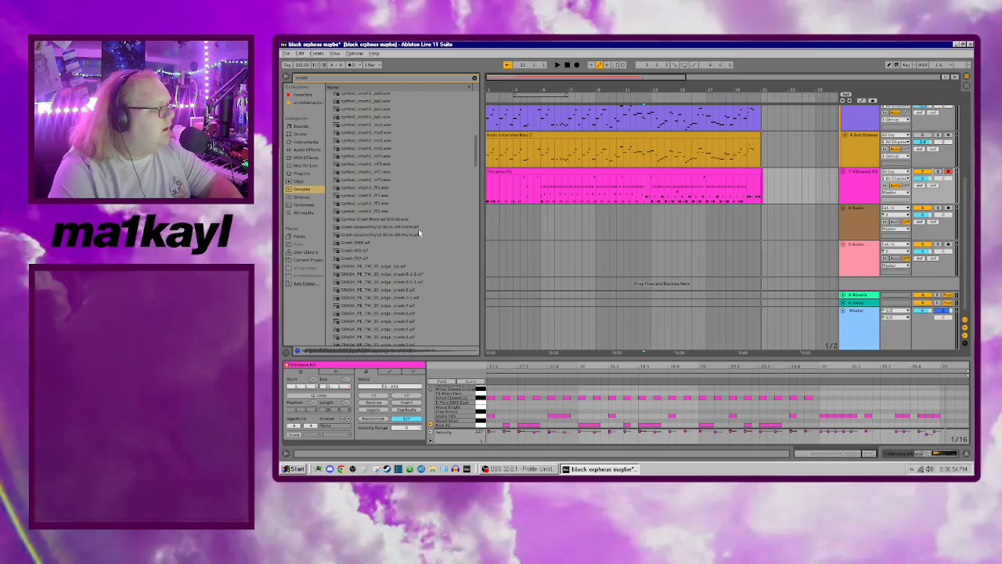
scroll(418, 229, down, 2)
click(394, 241)
click(385, 225)
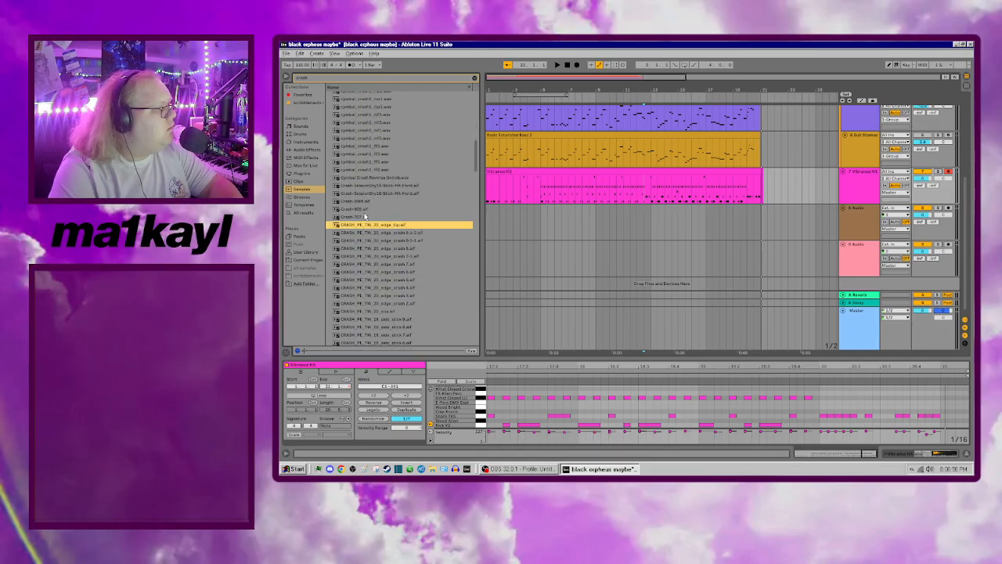
click(365, 210)
click(363, 217)
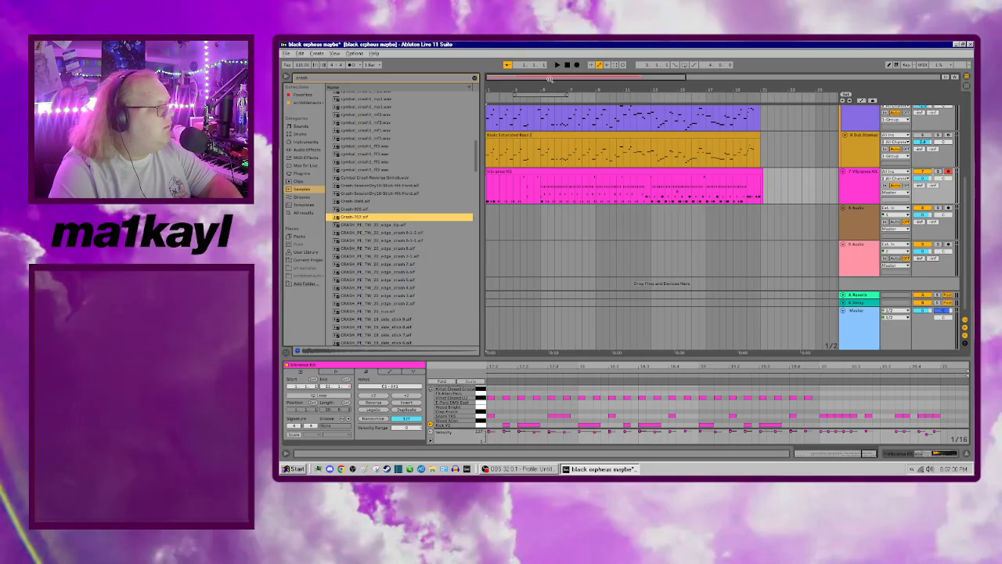
Step: Play from bar 1 and place Crash 707 at bars 5 and 9 and a different crash sample at bar 13 on the empty audio track
key(space)
mouse_move(359, 222)
mouse_down()
mouse_move(543, 239)
mouse_move(544, 227)
mouse_up()
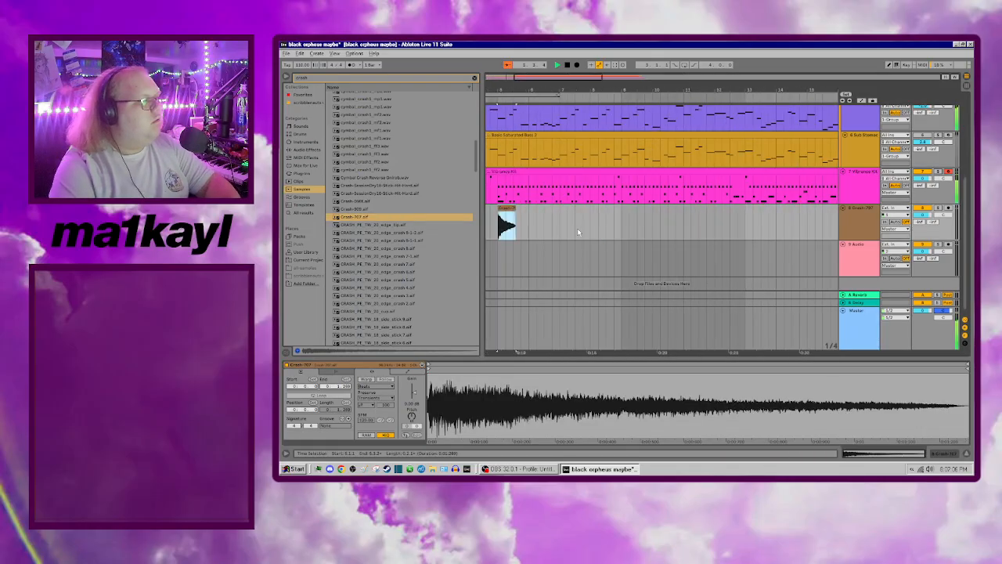
scroll(544, 226, up, 3)
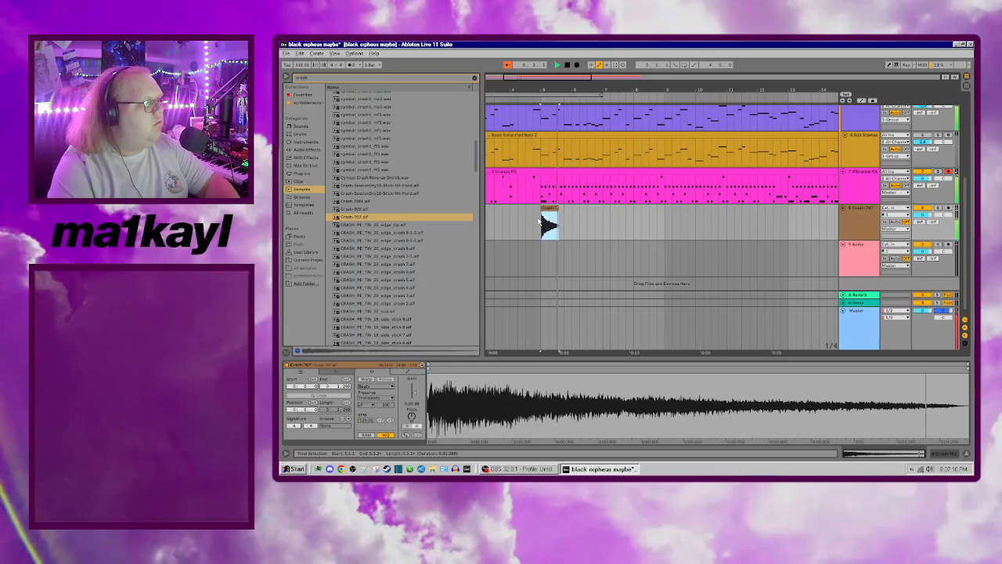
drag(376, 220, 669, 225)
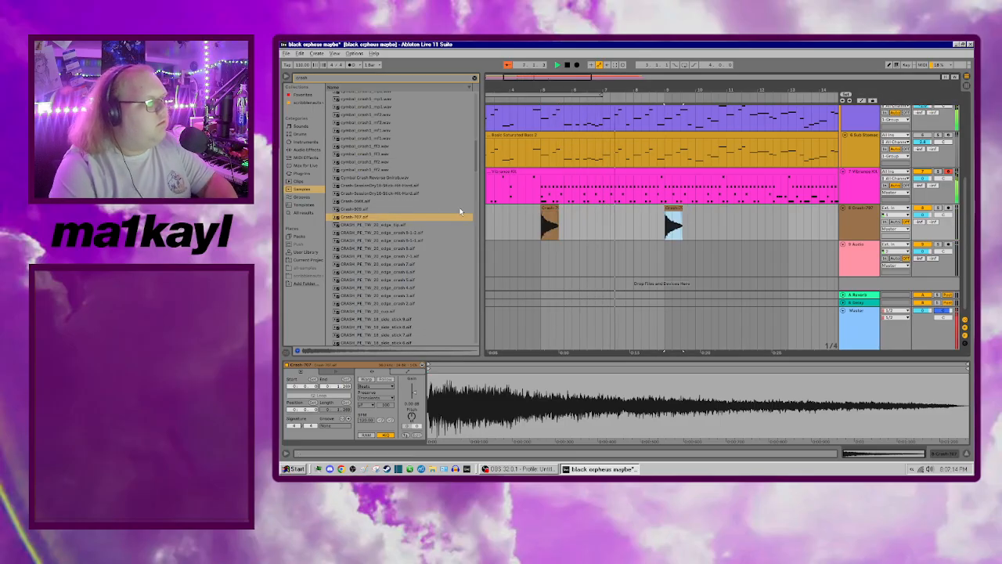
drag(365, 209, 792, 220)
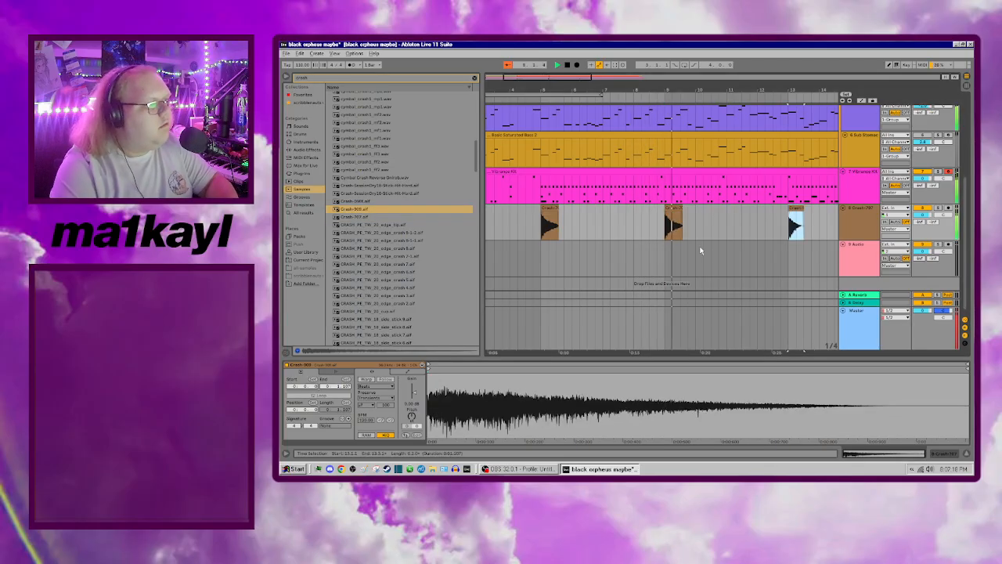
Step: Add the bar 13 crash sample again at bar 17 and place Crash 707 at 20.2.3 on the crash track
scroll(699, 248, right, 10)
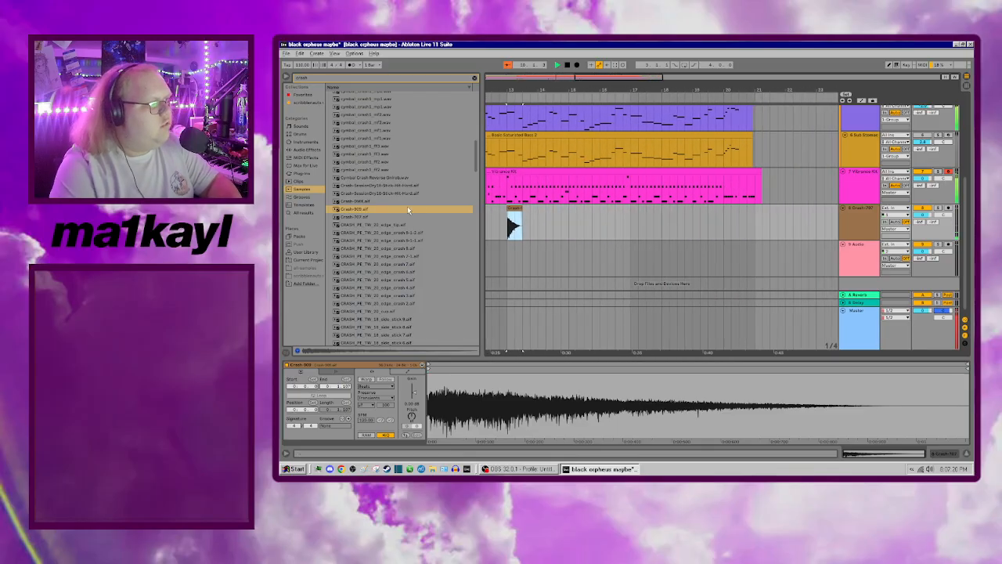
drag(358, 211, 636, 227)
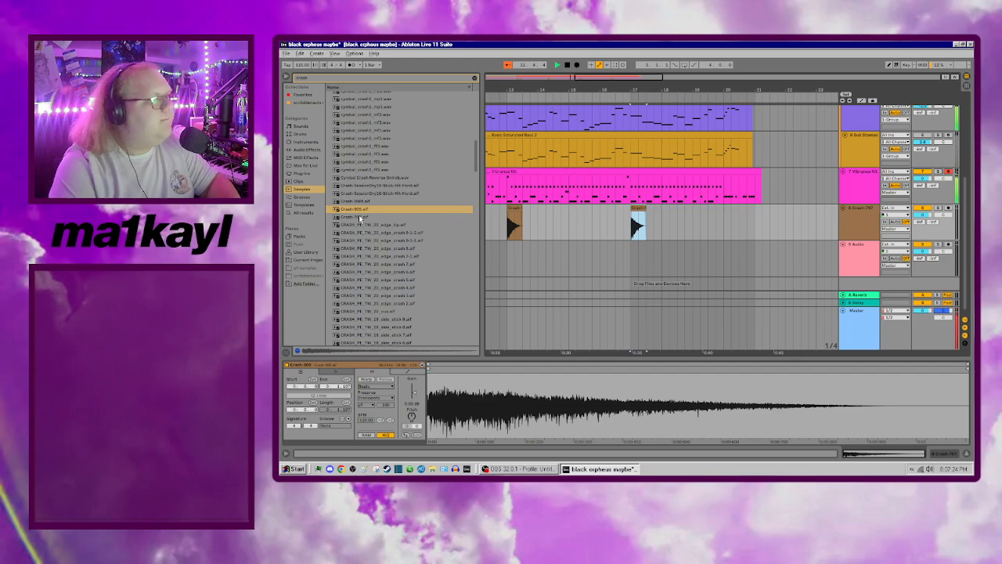
drag(359, 218, 739, 224)
scroll(761, 213, up, 5)
drag(629, 209, 649, 217)
scroll(584, 255, down, 6)
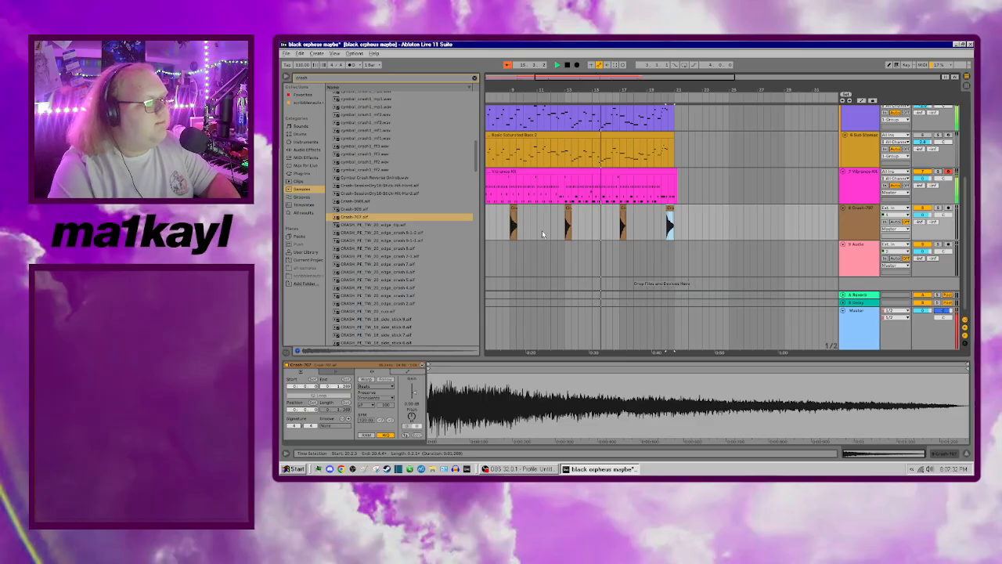
scroll(544, 233, left, 2)
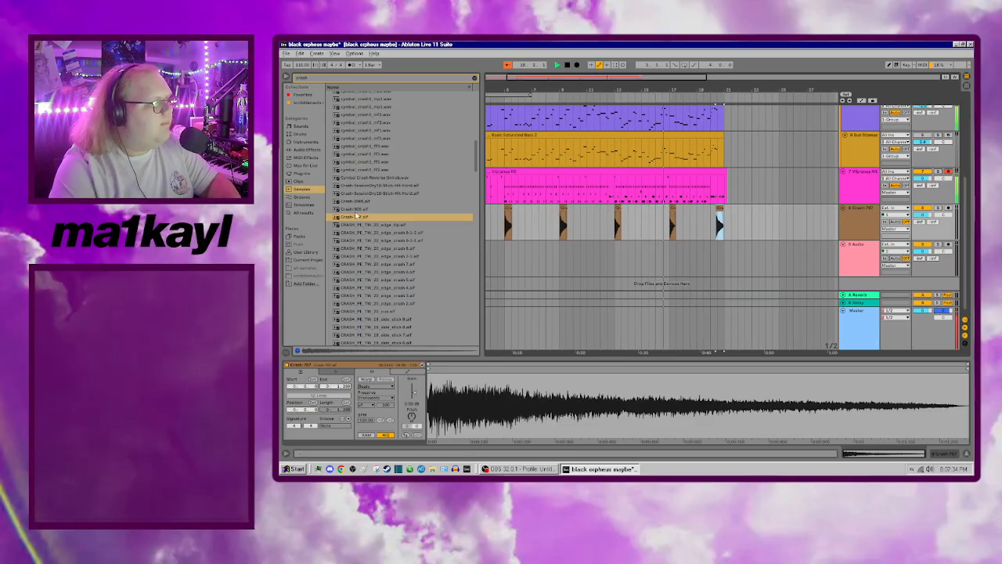
Step: Add another Crash 707 at bar 15 and let the arrangement play to the end
drag(356, 221, 644, 233)
scroll(644, 232, up, 4)
scroll(643, 227, down, 2)
scroll(655, 148, right, 2)
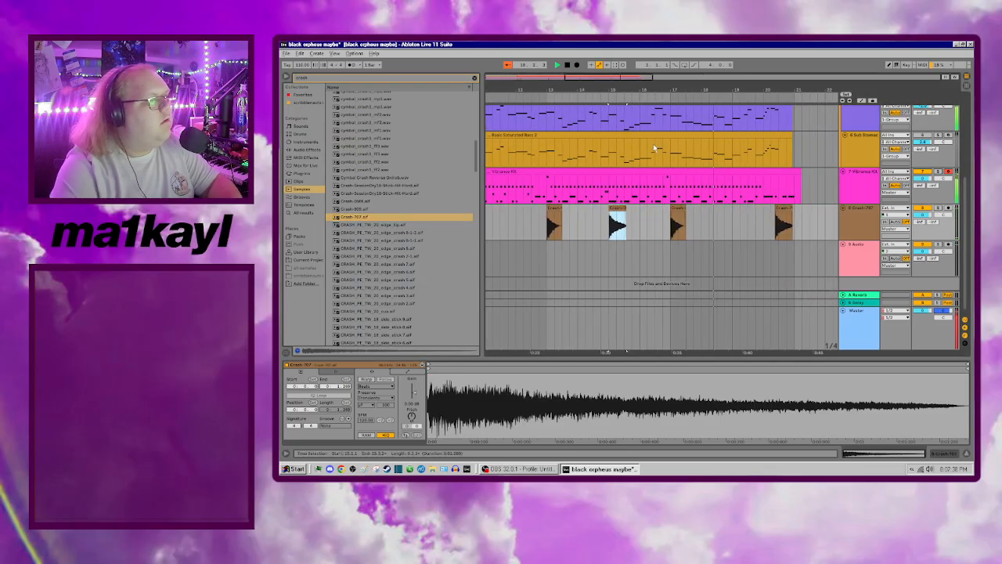
scroll(684, 234, right, 4)
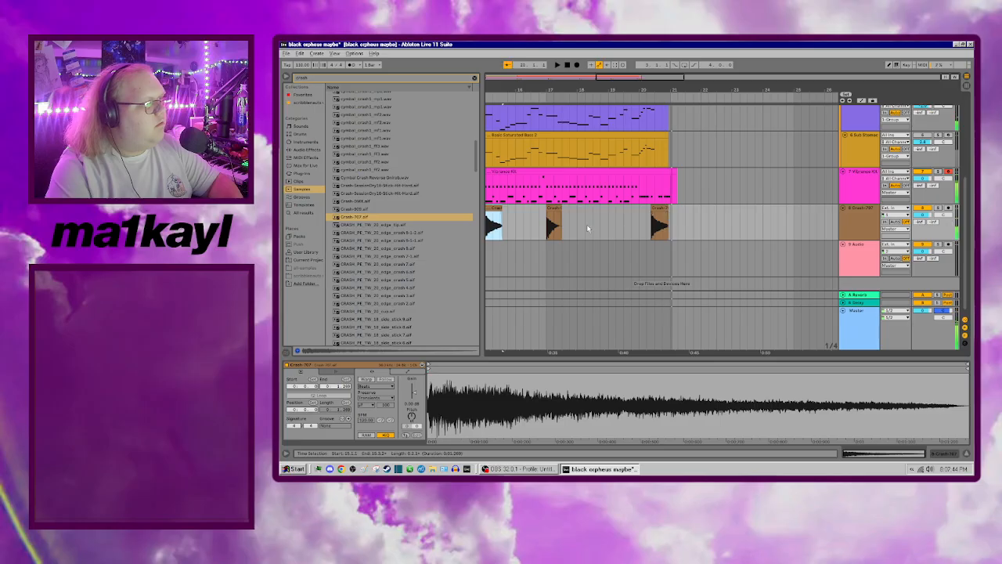
Step: Play the section from bar 13 to about bar 20 to check the crash hits
scroll(581, 230, left, 4)
click(538, 219)
key(space)
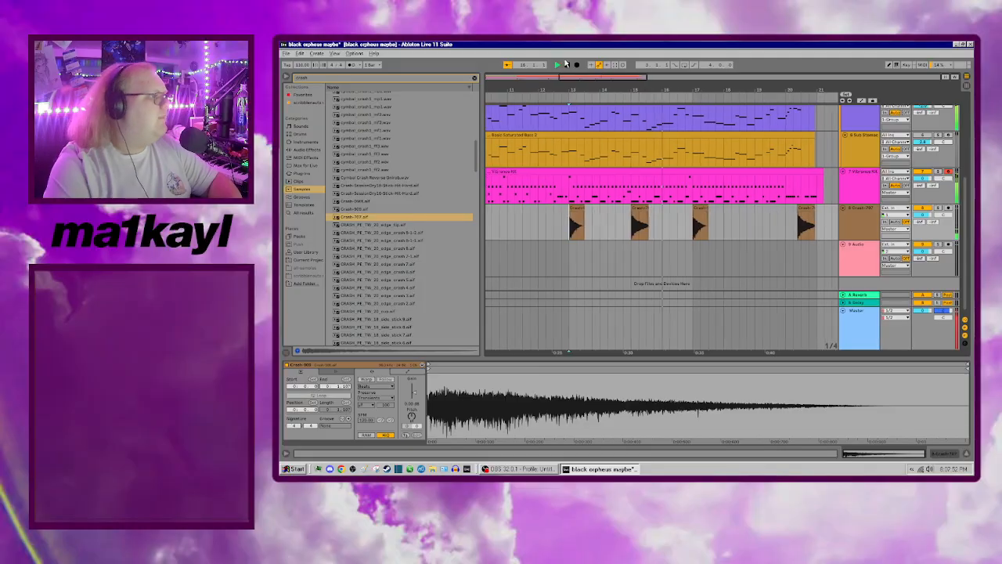
scroll(788, 245, up, 2)
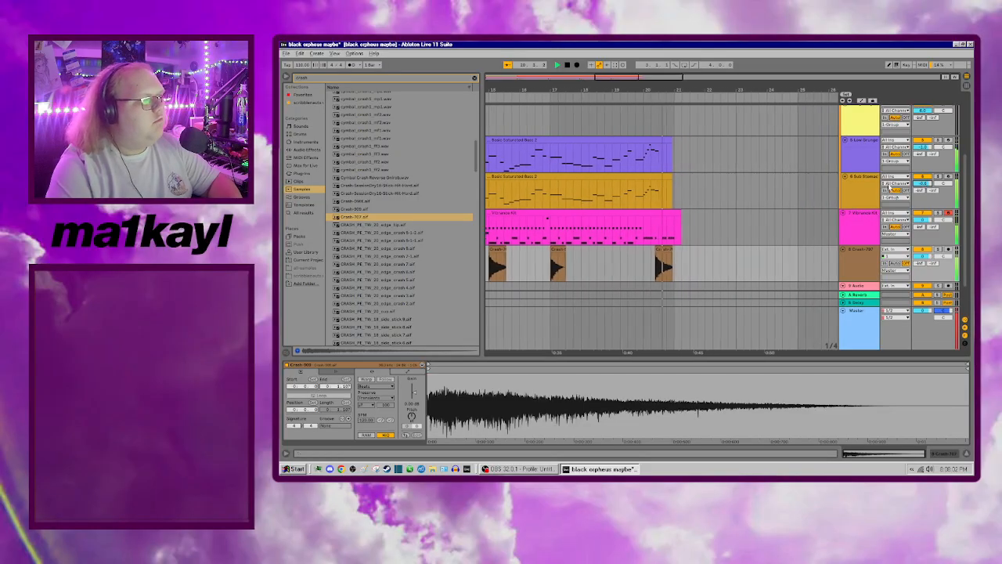
key(space)
Step: Trim the start of the Basic Saturated Bass 2 clip on track 6 to 2.4.1 and move that track out of the group
click(569, 67)
key(space)
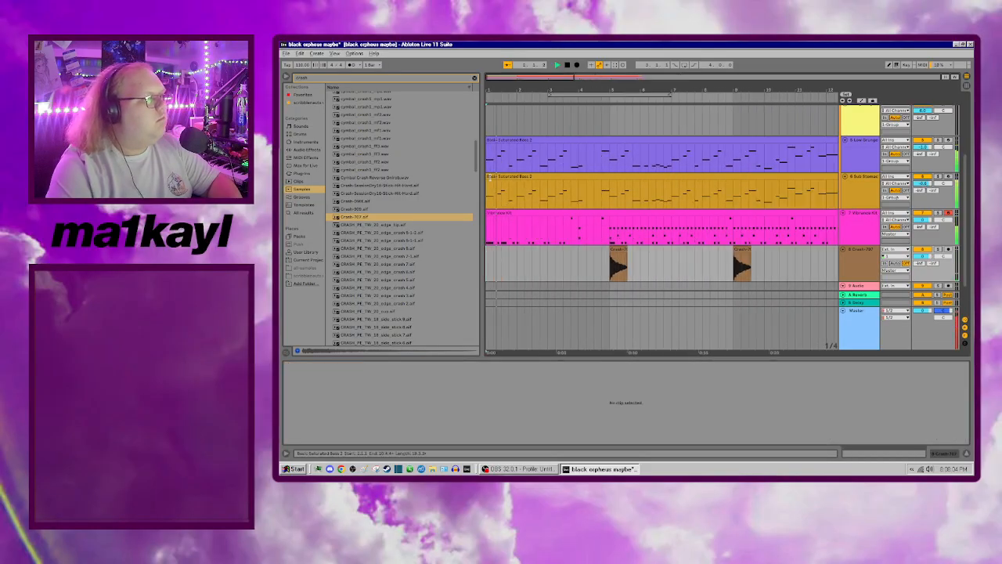
drag(489, 178, 539, 179)
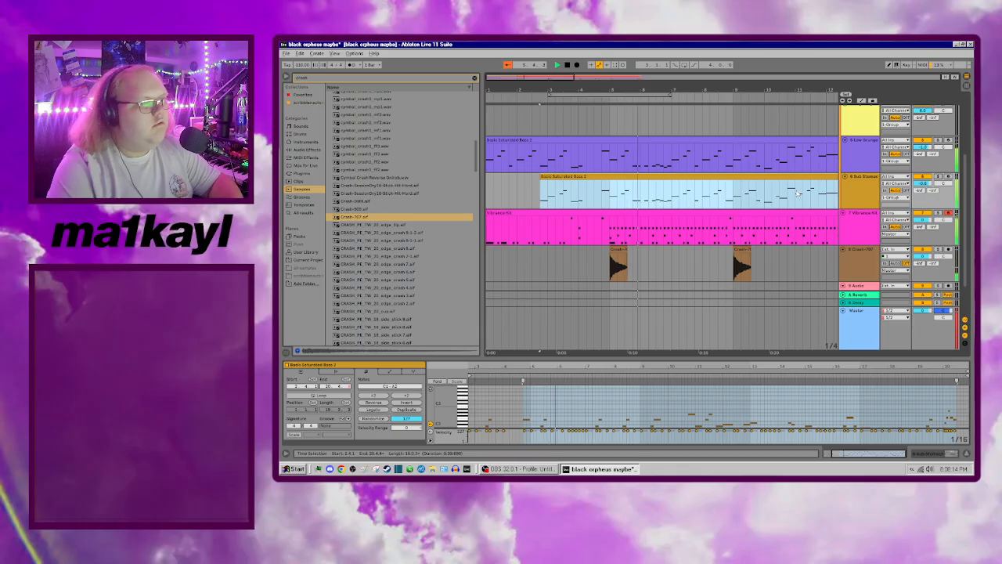
click(861, 218)
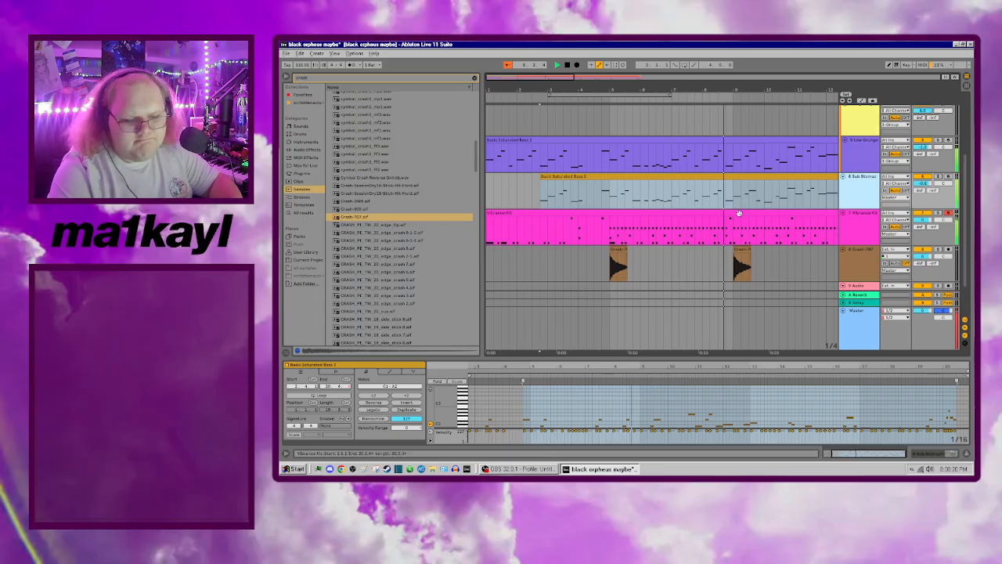
Step: Listen to the arrangement up to about bar 14 while looking over the lead, chord, bass, drum and crash tracks
scroll(738, 212, up, 5)
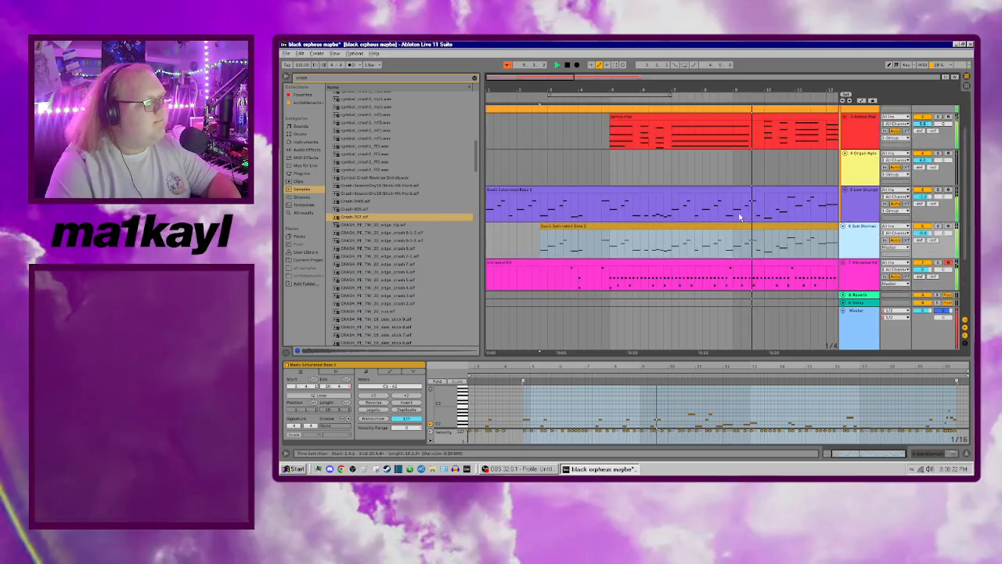
ctrl+scroll(738, 212, down, 4)
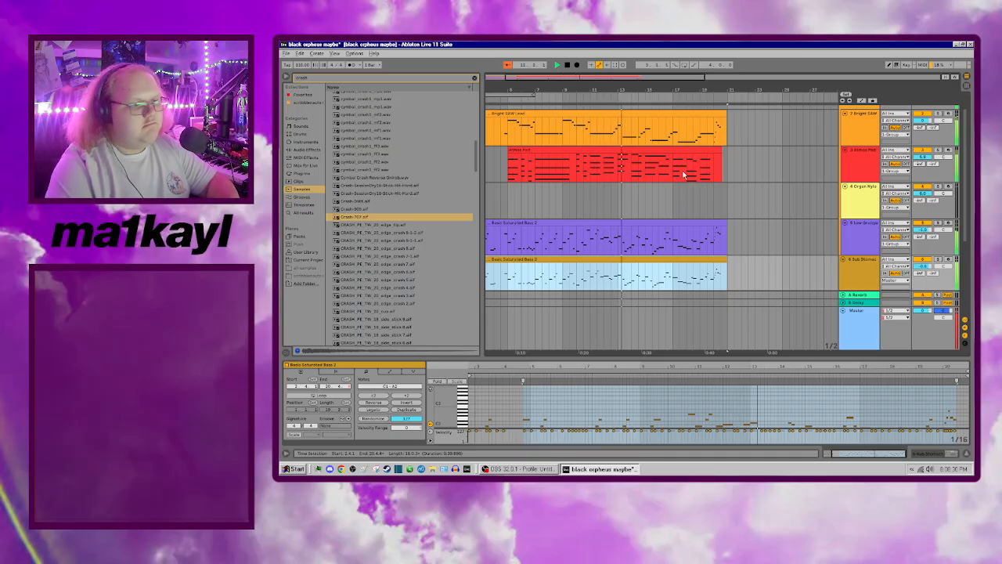
scroll(688, 229, down, 3)
scroll(650, 223, down, 2)
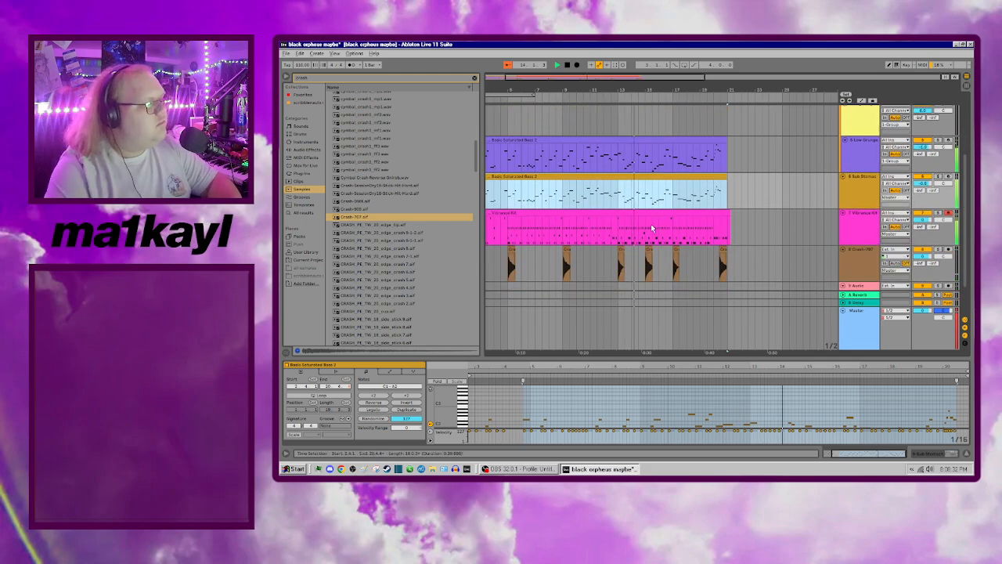
ctrl+scroll(631, 219, up, 3)
Step: Open the Vibrance Kit clip and delete its closed hi-hat notes from bar 13 to bar 20
click(828, 213)
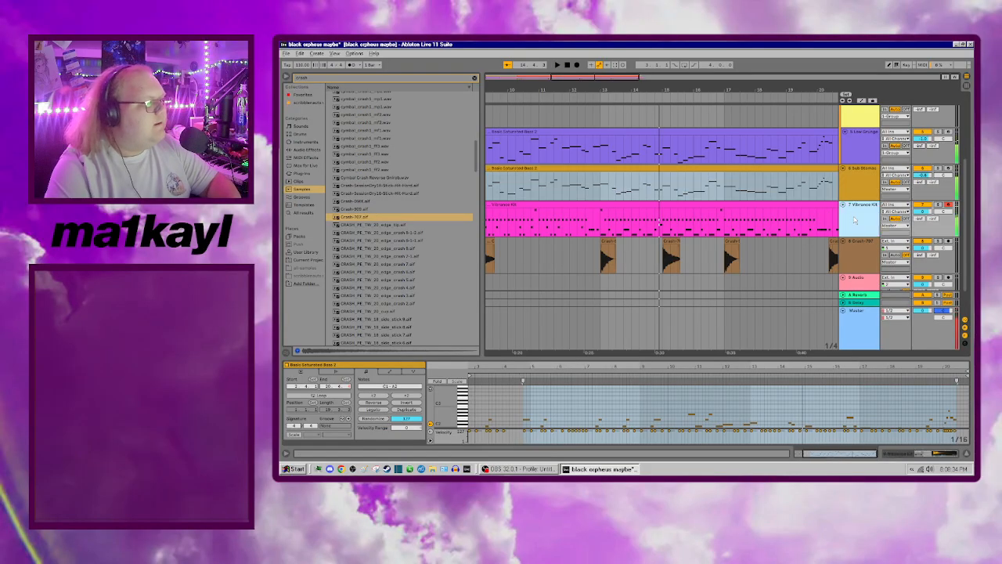
click(659, 205)
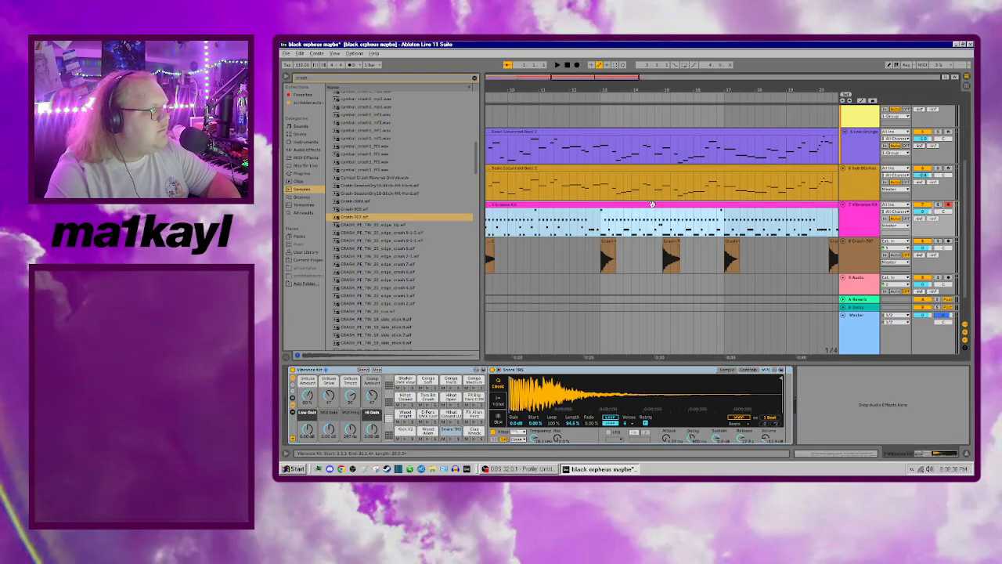
drag(774, 394, 943, 407)
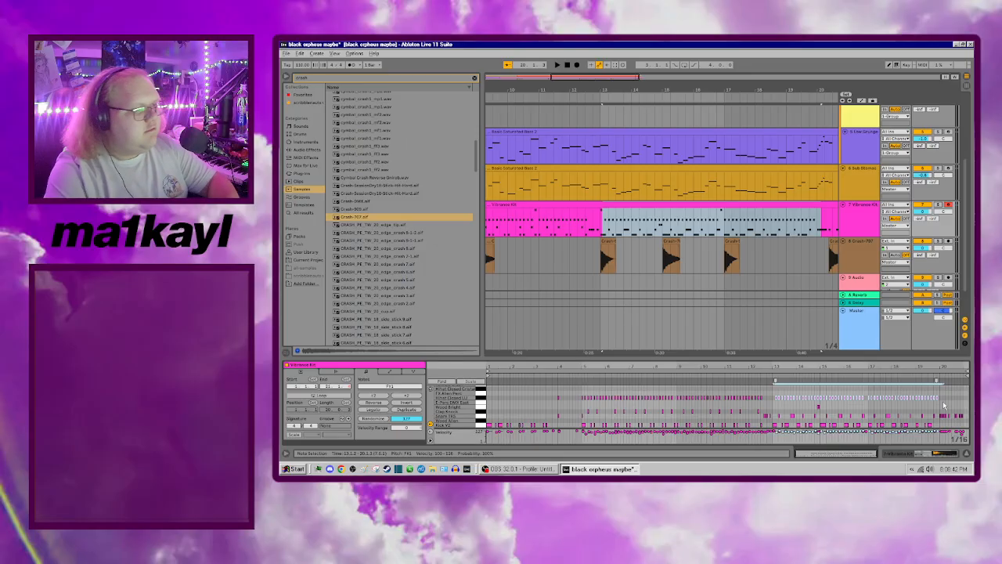
key(Delete)
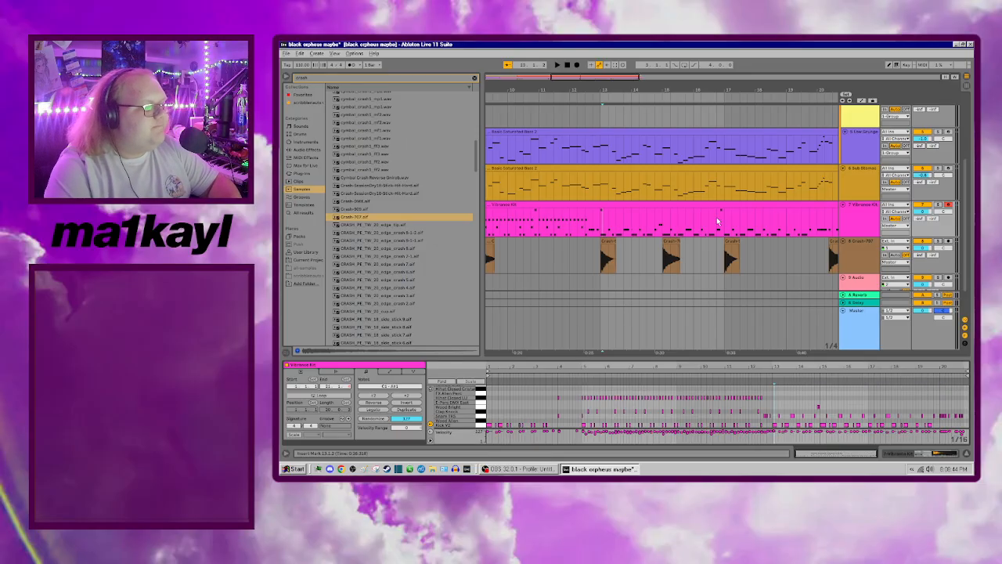
click(861, 208)
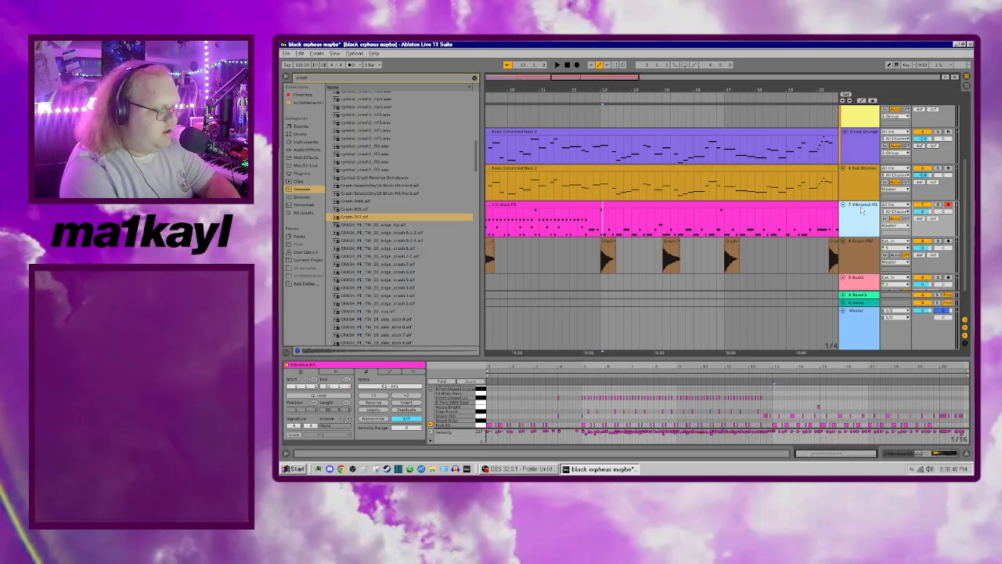
Step: Add a MIDI track below the Vibrance Kit track and load the 707 Core Kit drum rack onto it
key(ctrl+shift+t)
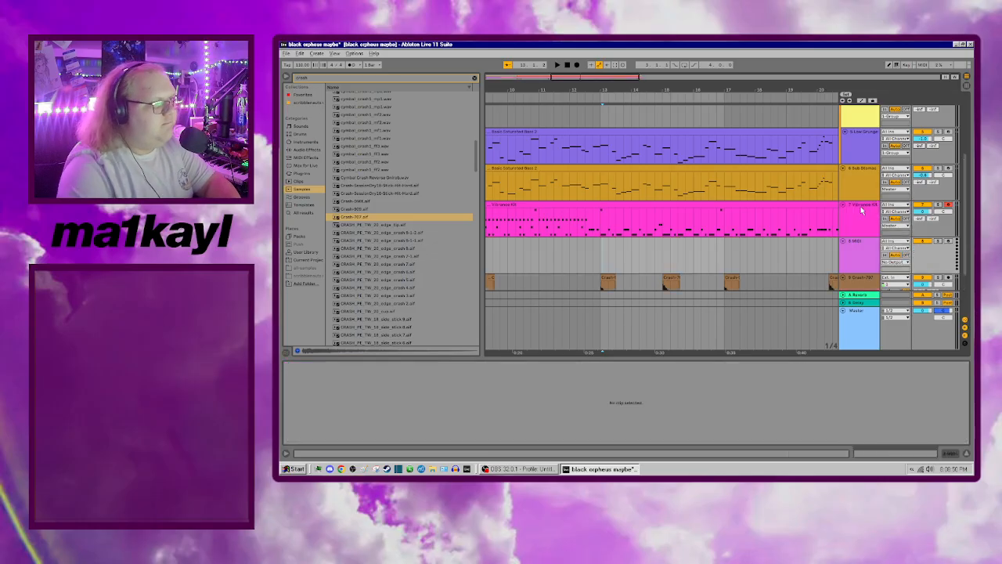
click(866, 256)
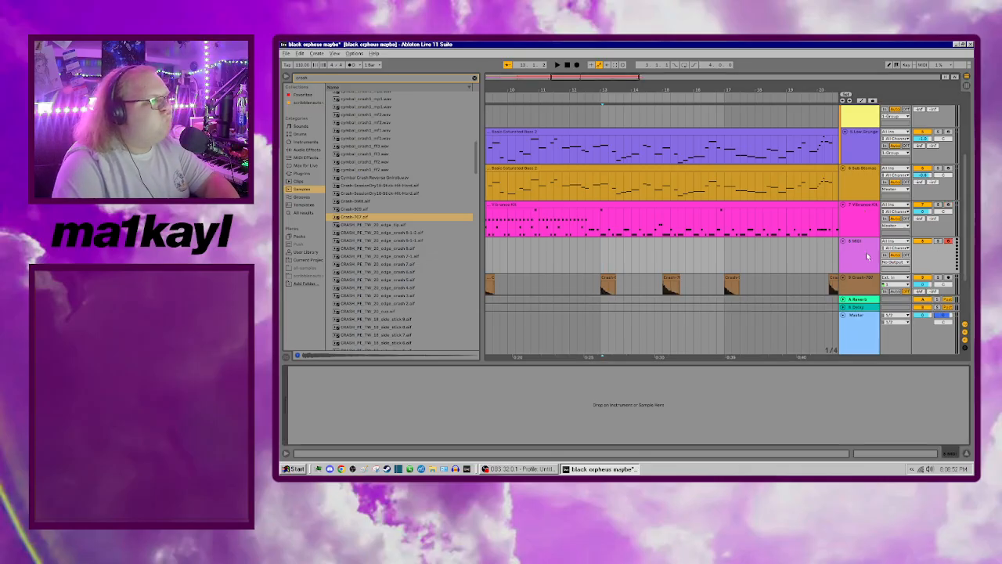
click(474, 77)
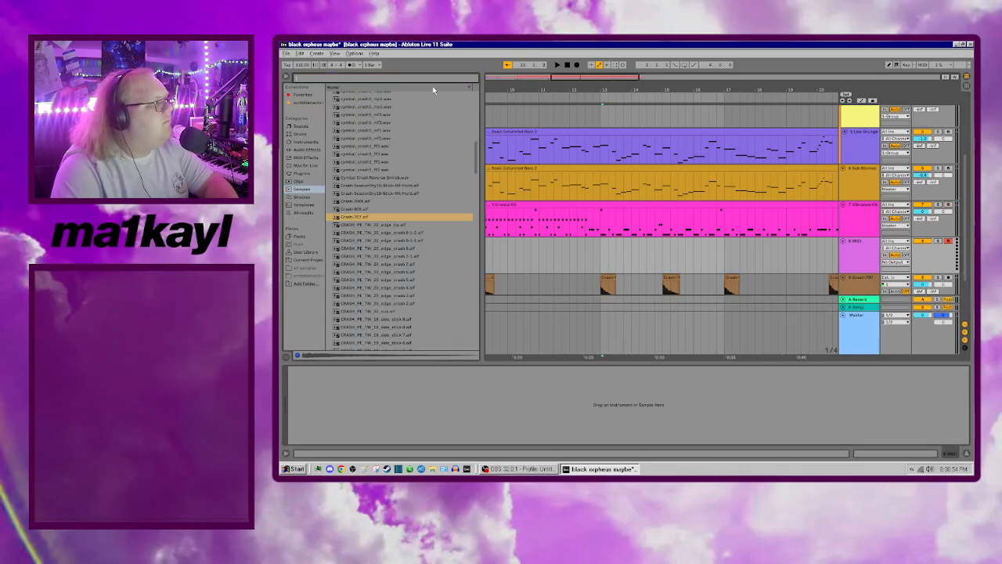
click(301, 127)
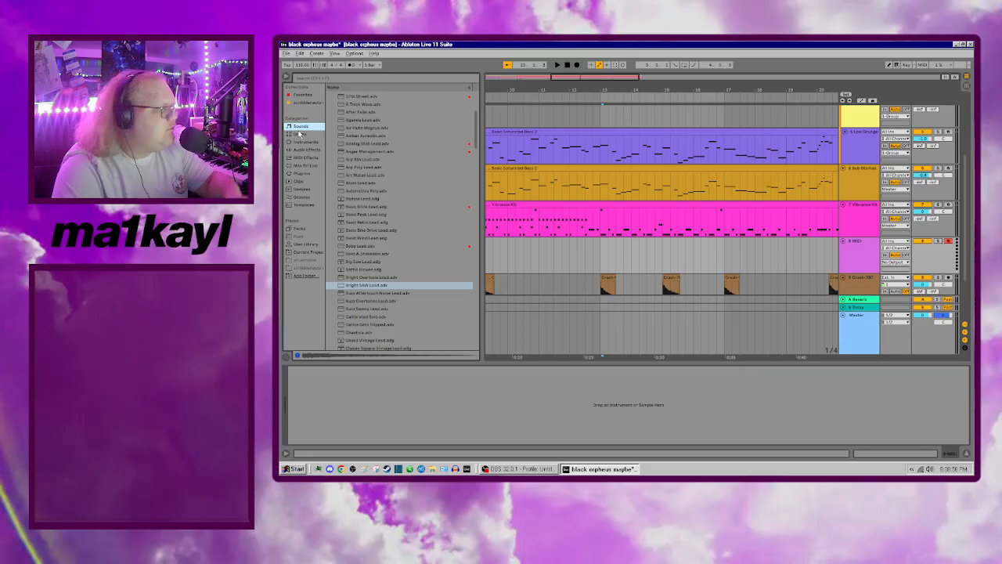
key(ctrl+t)
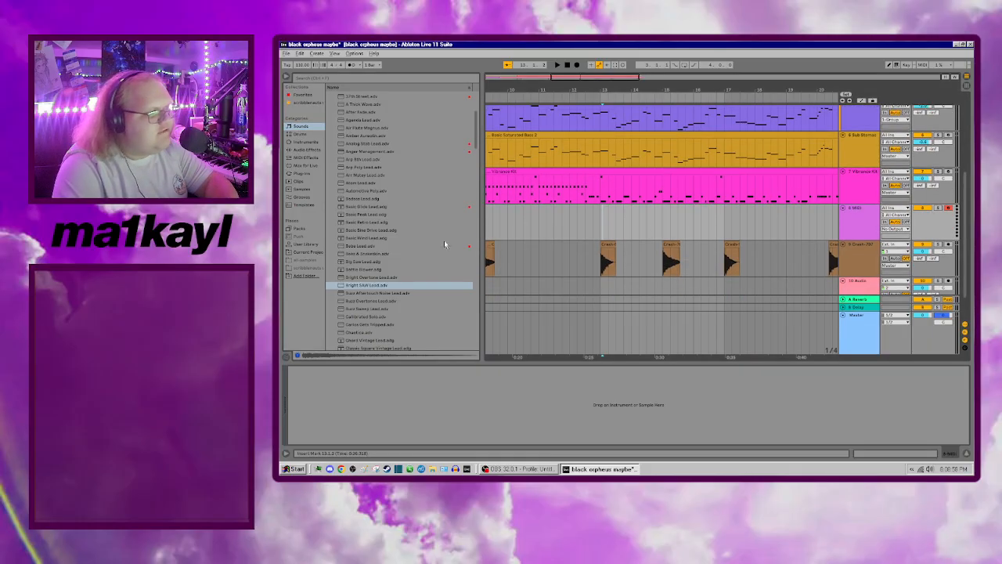
click(300, 134)
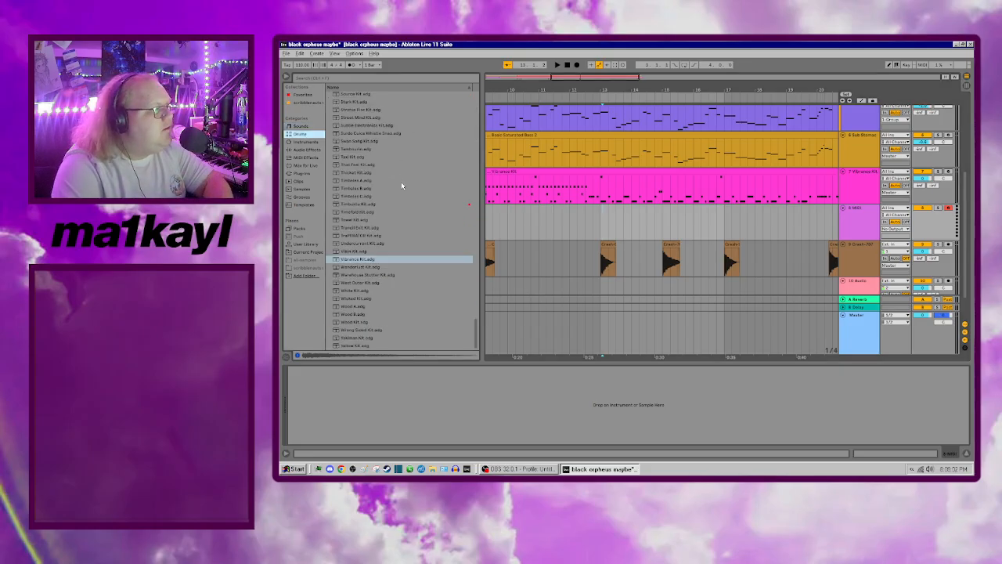
scroll(400, 181, up, 4)
drag(477, 323, 487, 89)
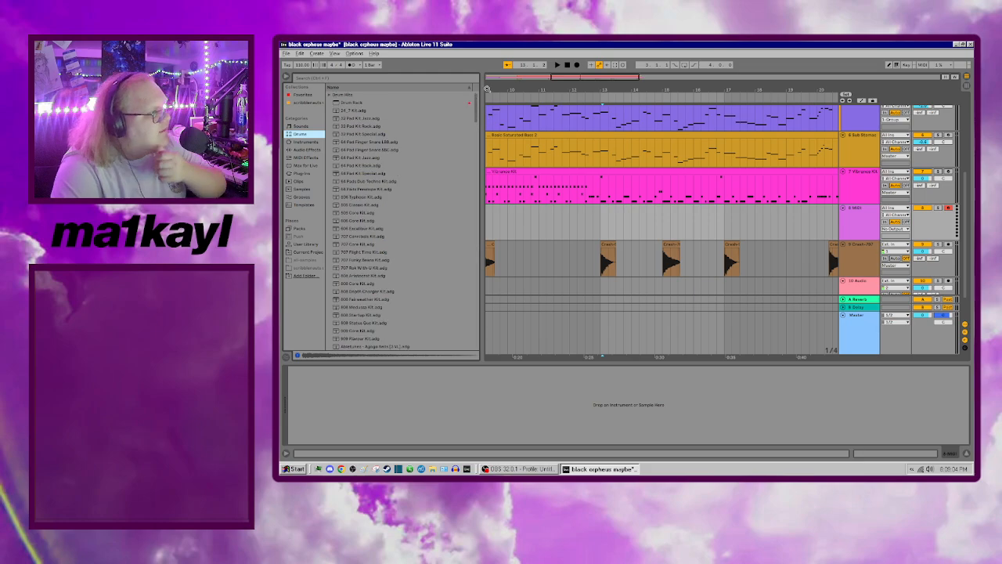
click(364, 243)
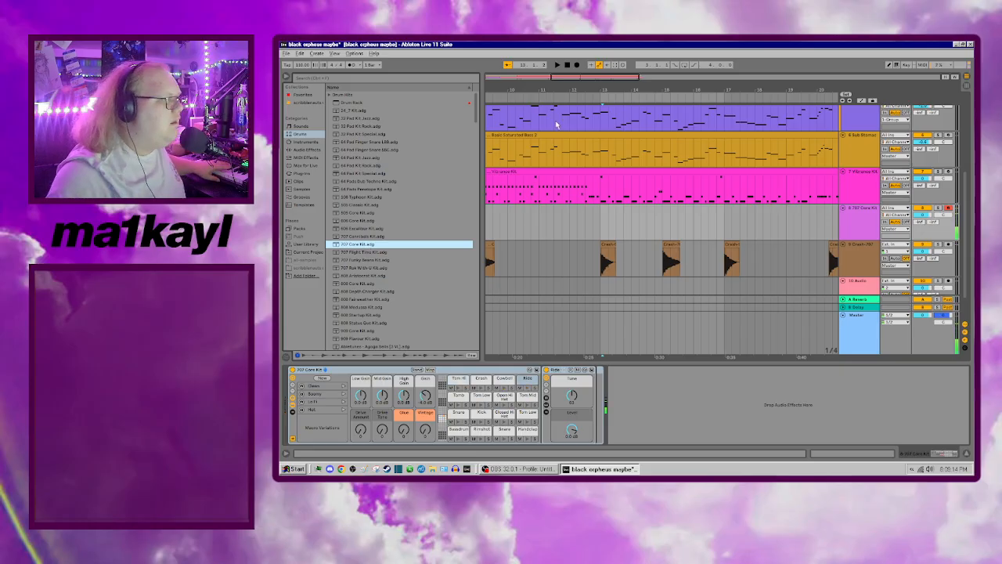
Step: Play the section from bar 13 and delete the open hi-hat notes between about bar 13 and bar 17 in the Vibrance Kit clip
click(541, 217)
key(space)
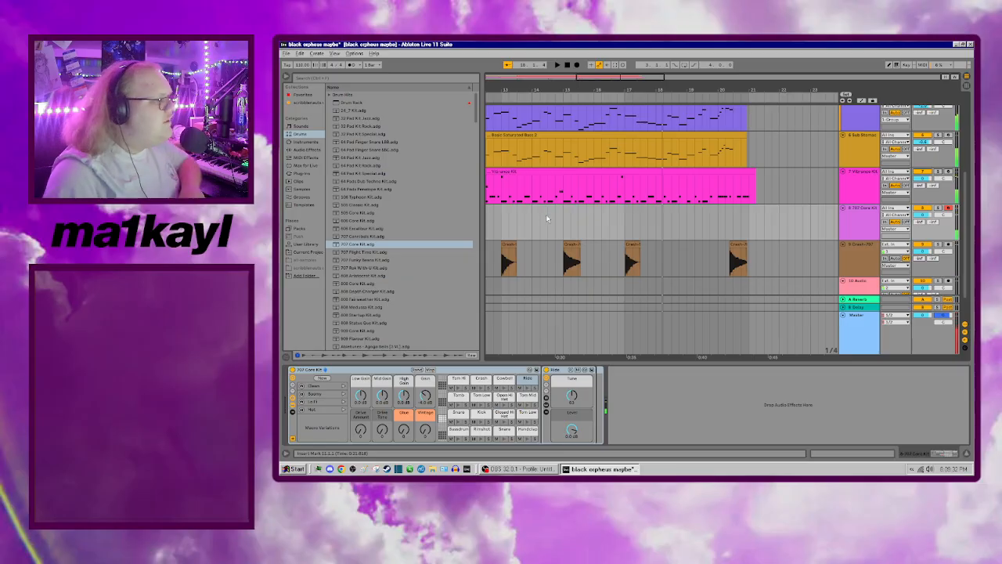
click(605, 170)
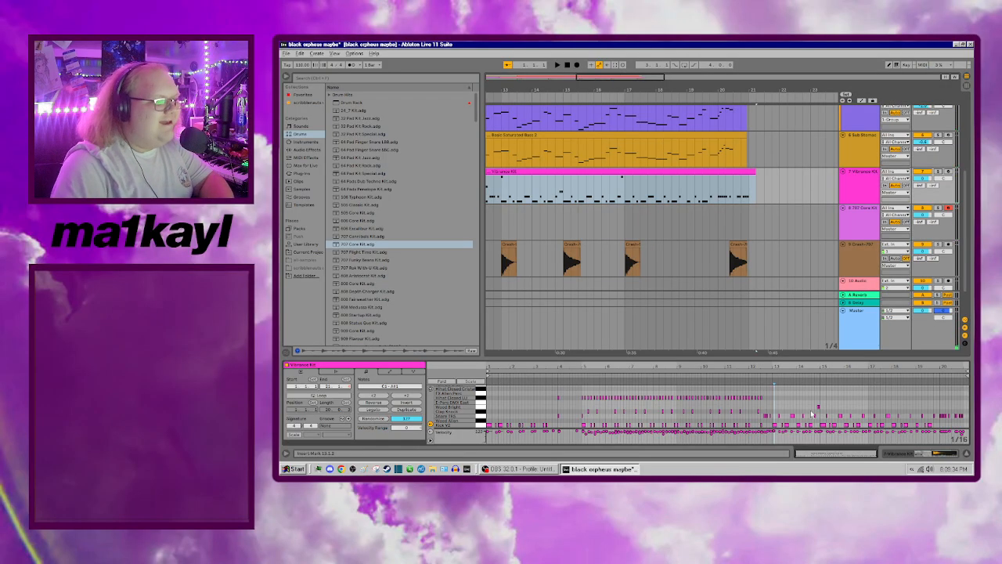
scroll(834, 405, up, 3)
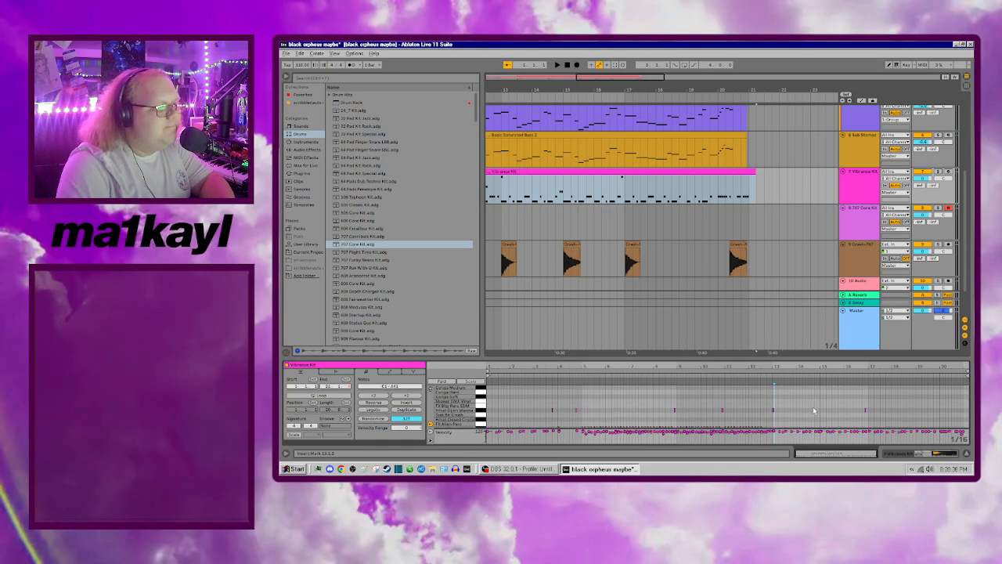
drag(877, 407, 748, 411)
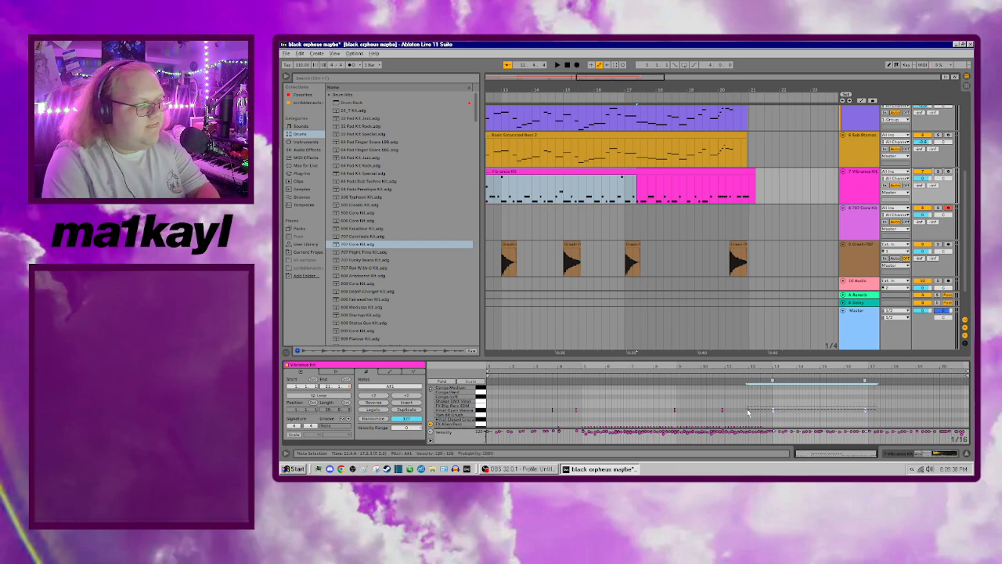
click(748, 411)
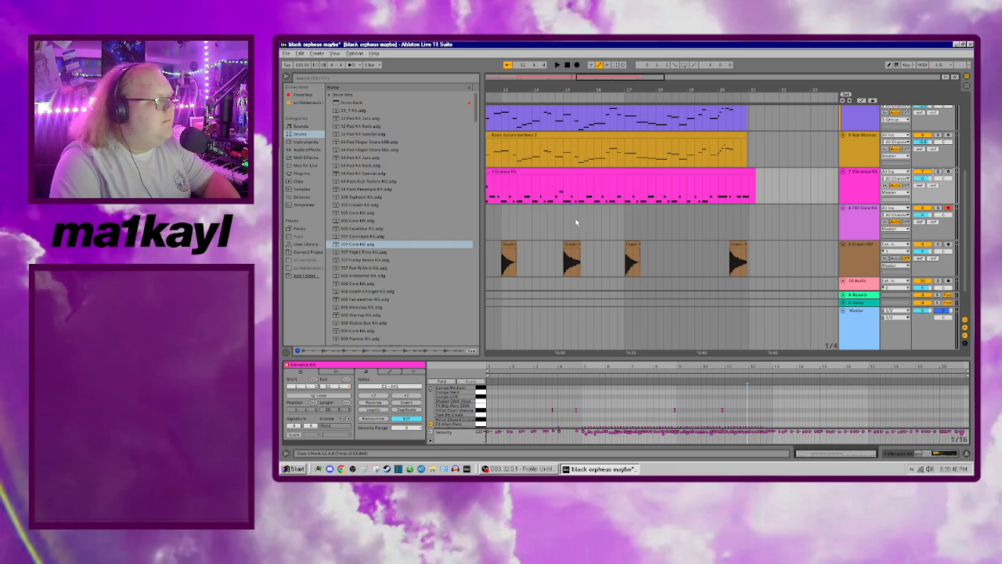
Step: Record a ride cymbal part on the 707 Core Kit track from bar 13 to about bar 20
scroll(591, 228, left, 5)
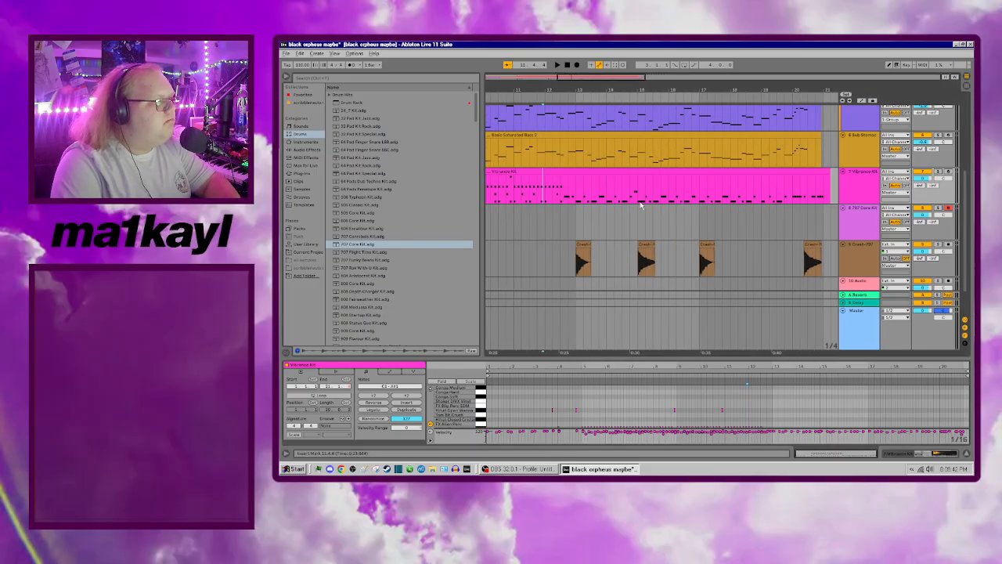
scroll(548, 222, left, 2)
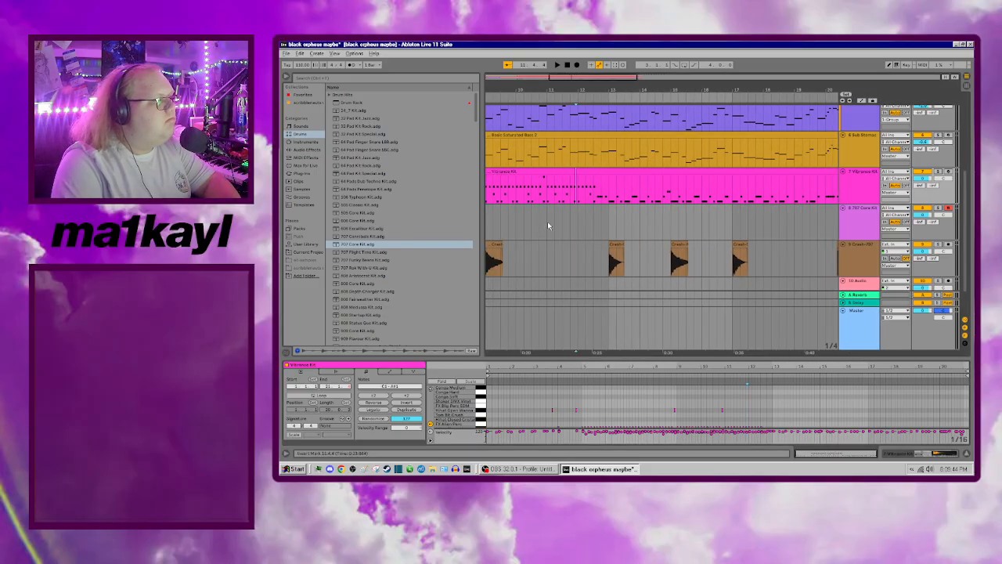
click(607, 225)
scroll(626, 223, left, 2)
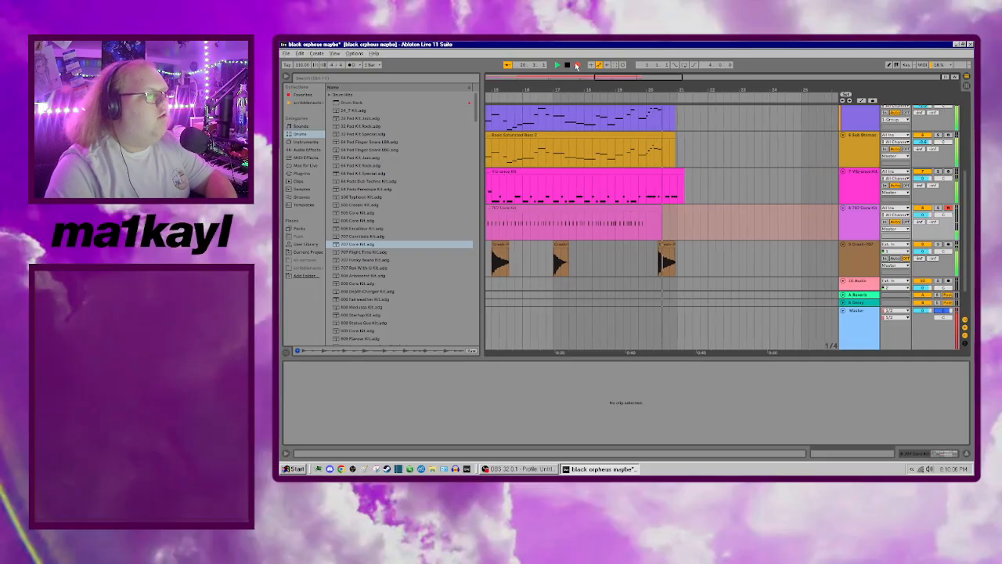
key(space)
Step: Quantize all the recorded ride notes in the 707 Core Kit clip and play the section back
right_click(695, 435)
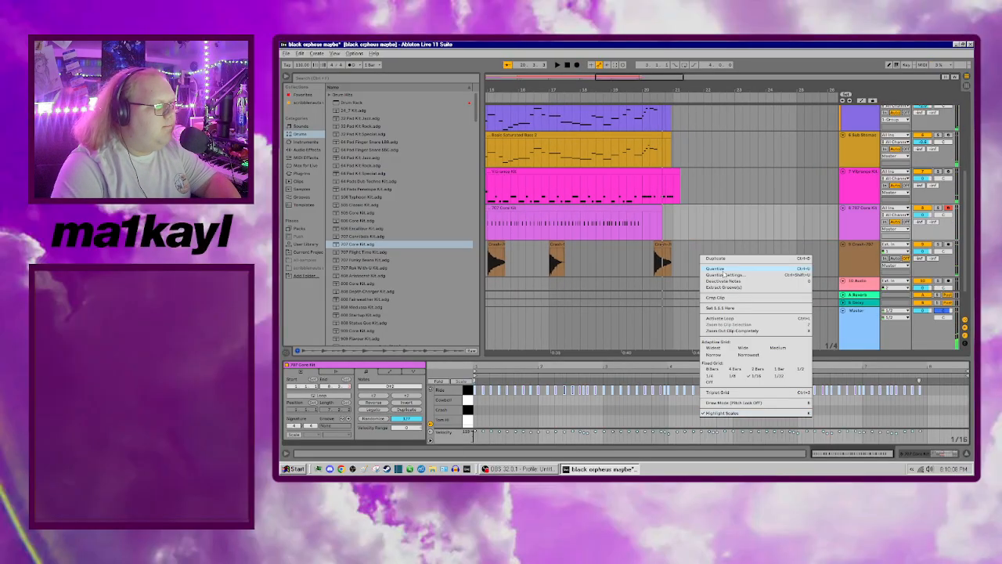
click(725, 275)
click(618, 268)
key(space)
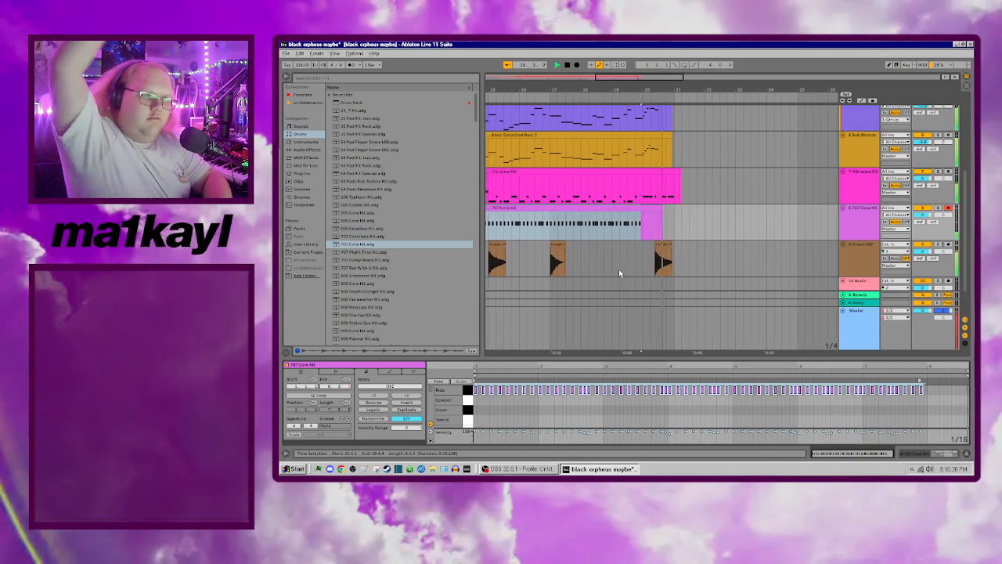
Step: Listen to the arrangement from bar 1 while looking over the bass, pad and drum tracks
click(568, 64)
scroll(671, 226, down, 3)
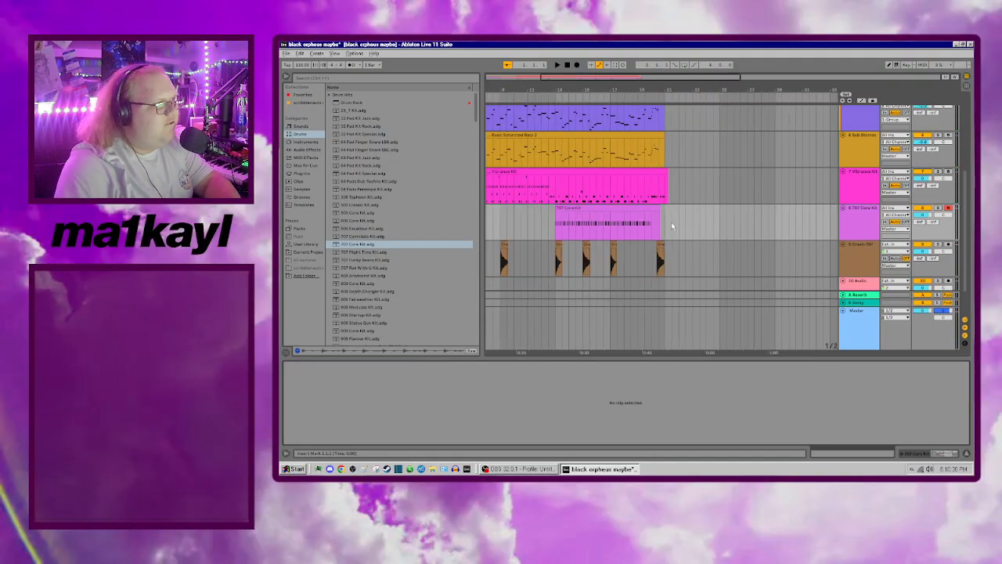
key(space)
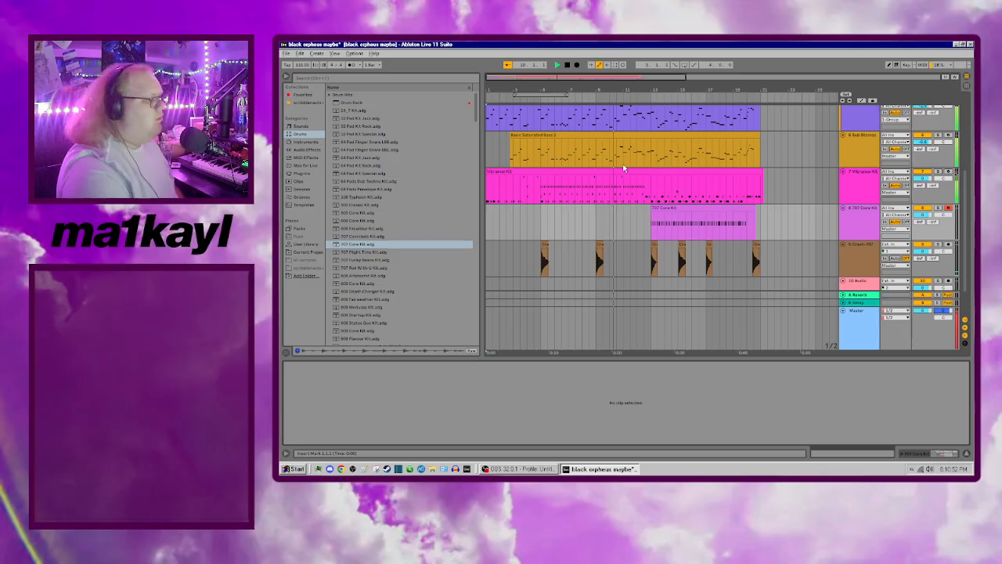
scroll(624, 167, up, 5)
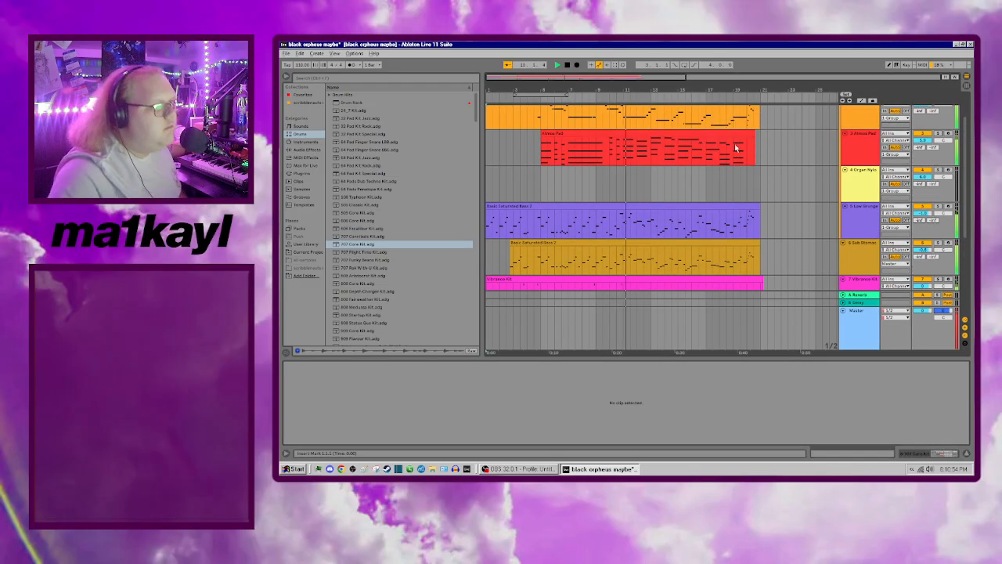
Step: Arm the Organ Nylon track for recording and play the arrangement from bar 5 to try out its sound
click(948, 170)
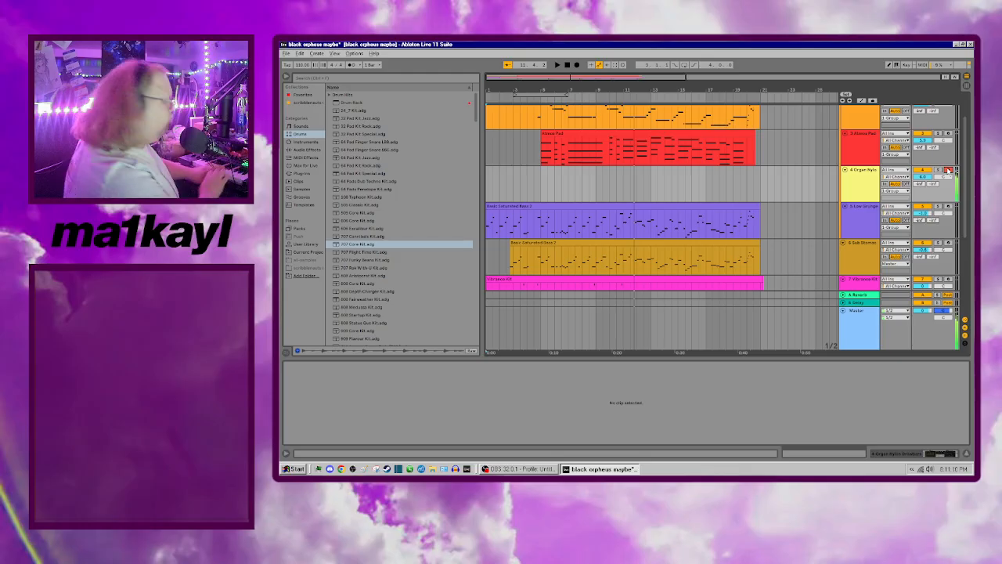
click(539, 175)
key(space)
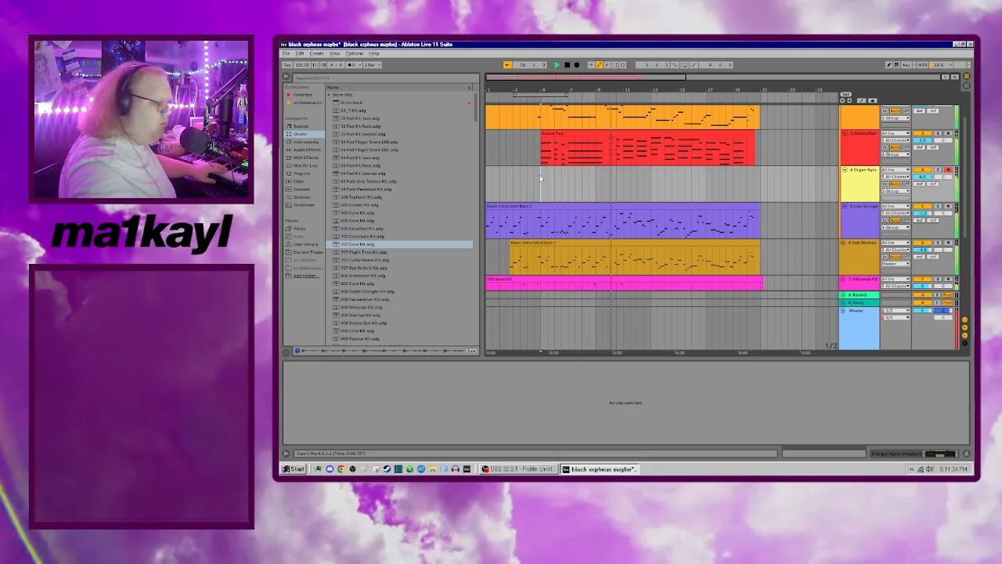
Step: Replace the Organ Nylon instrument on track 4 with the Orchestral Hit synth keys preset and lower the track's volume
click(860, 180)
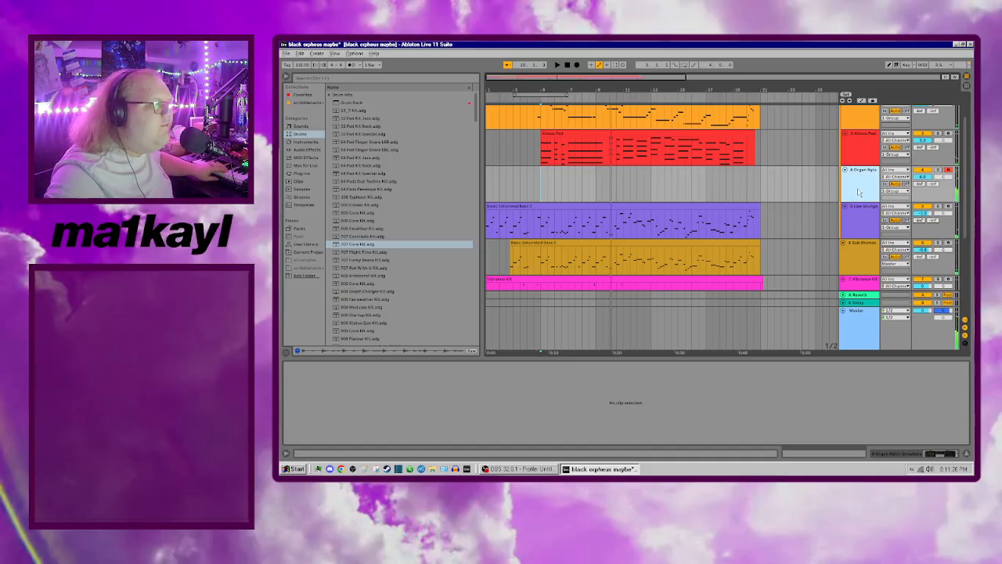
click(301, 126)
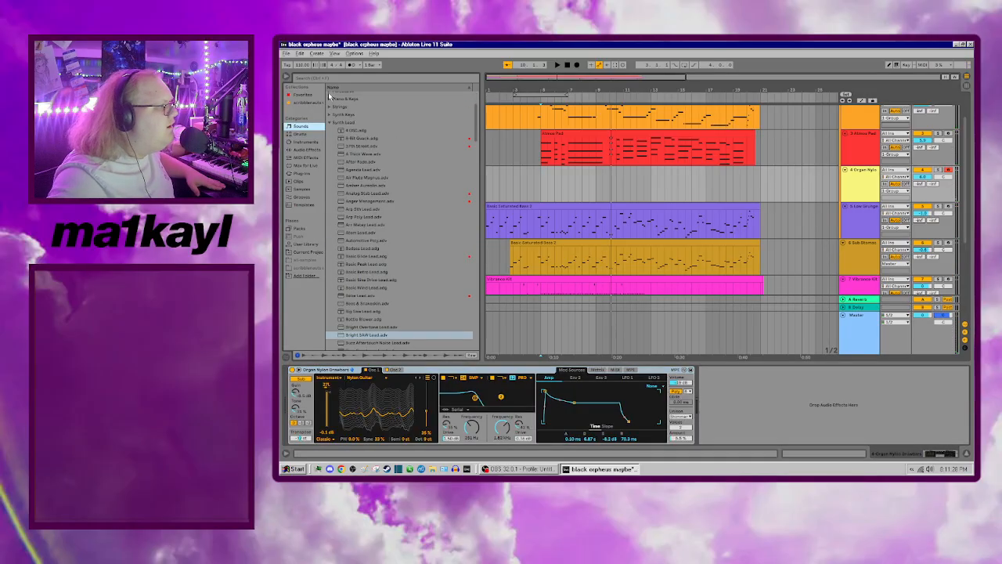
key(ctrl+f)
text(scribble)
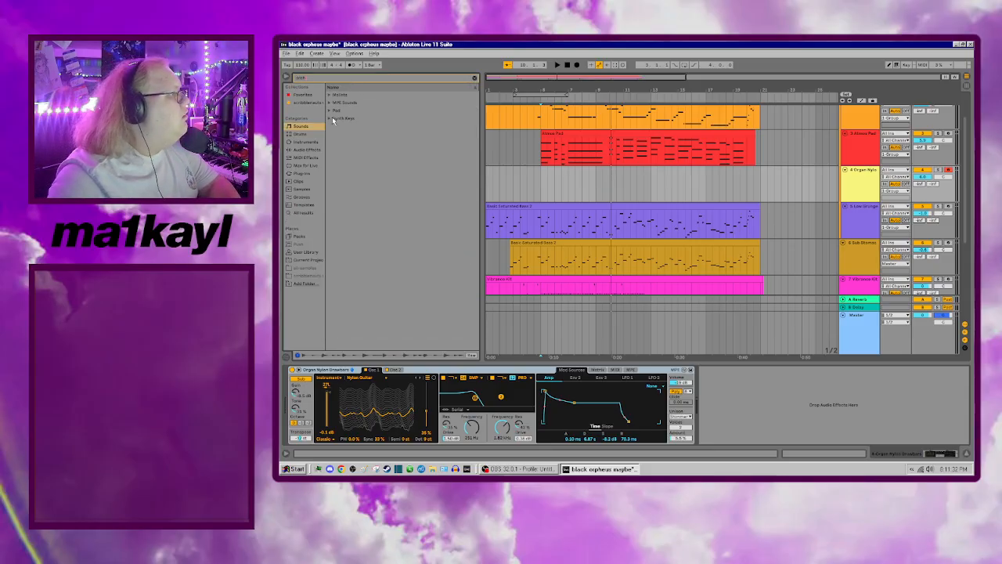
click(332, 117)
click(359, 126)
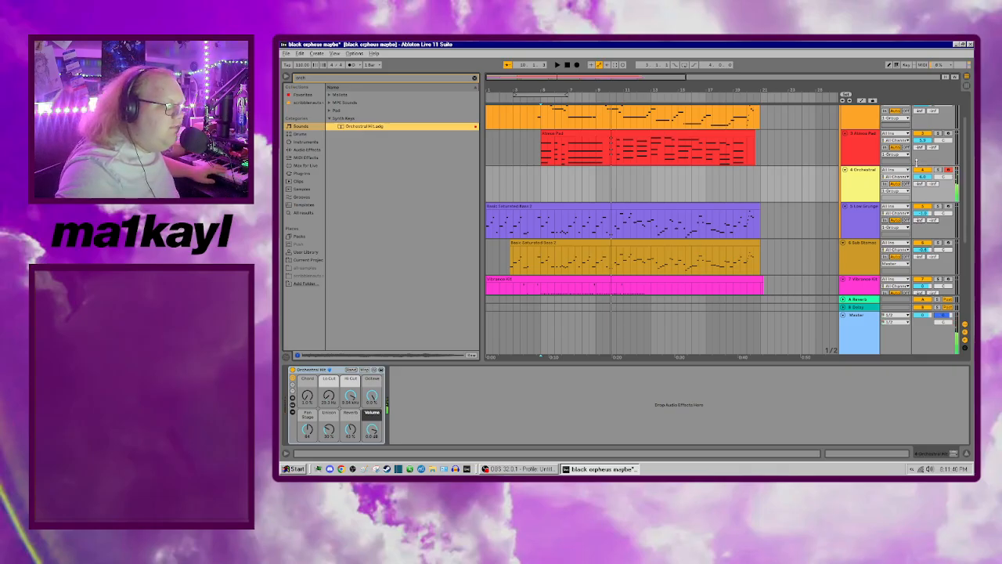
drag(922, 177, 923, 204)
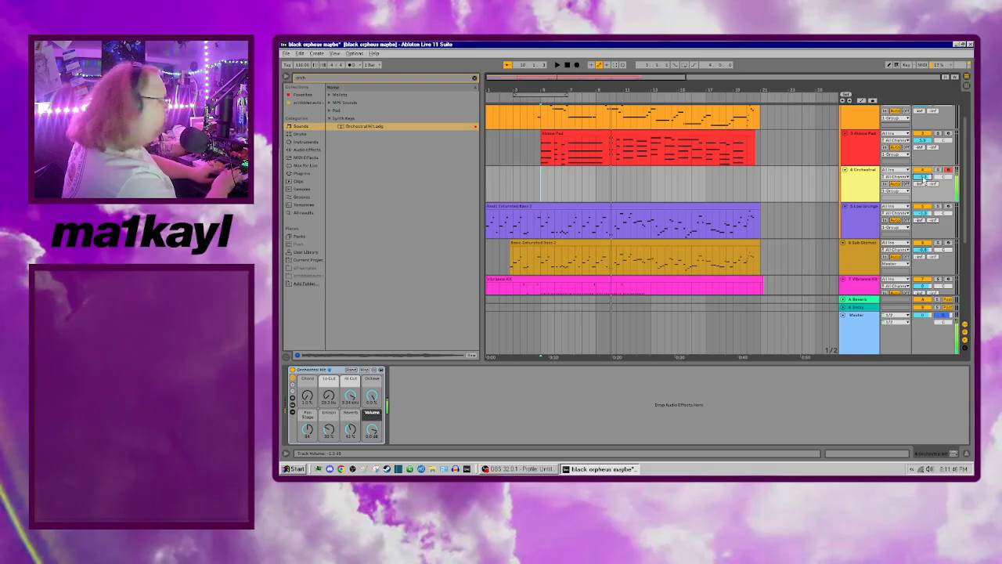
Step: Rehearse the Orchestral Hit part from bar 5 and record it up to about bar 9
key(space)
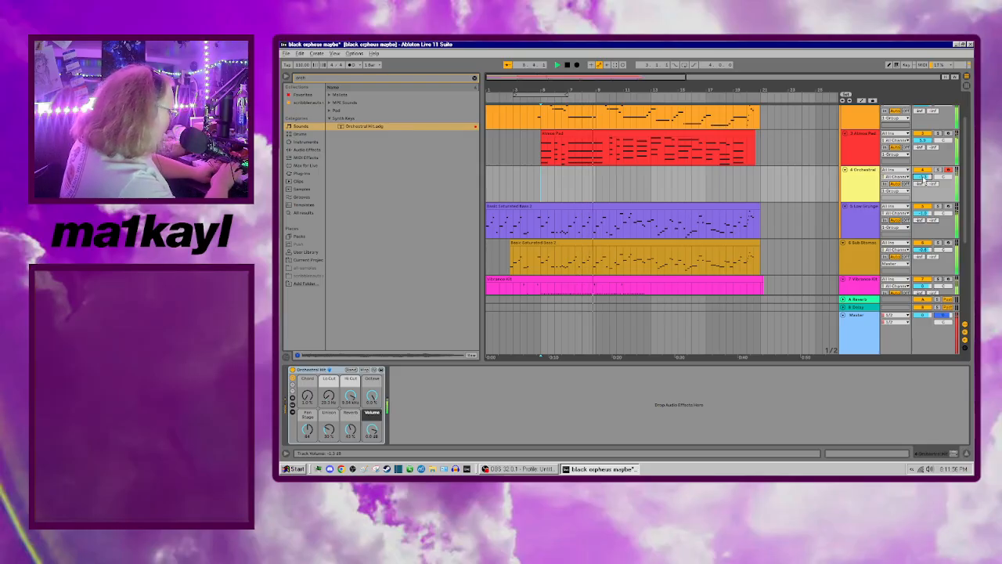
key(space)
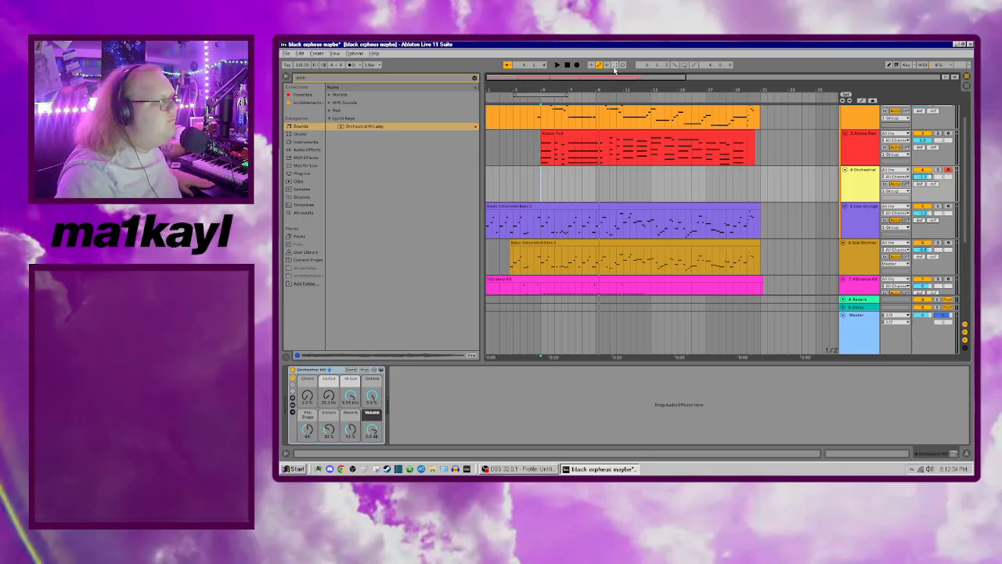
click(578, 66)
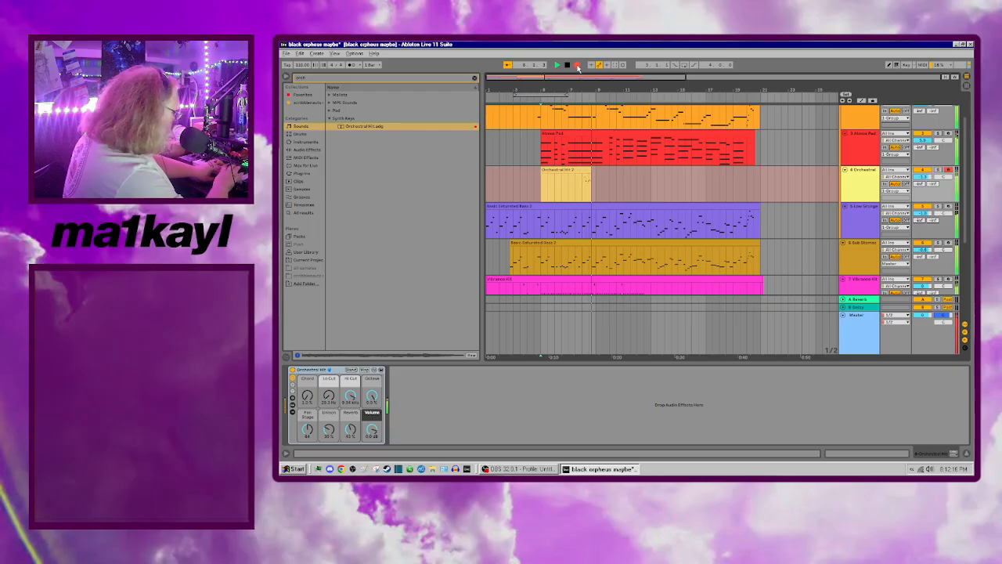
key(space)
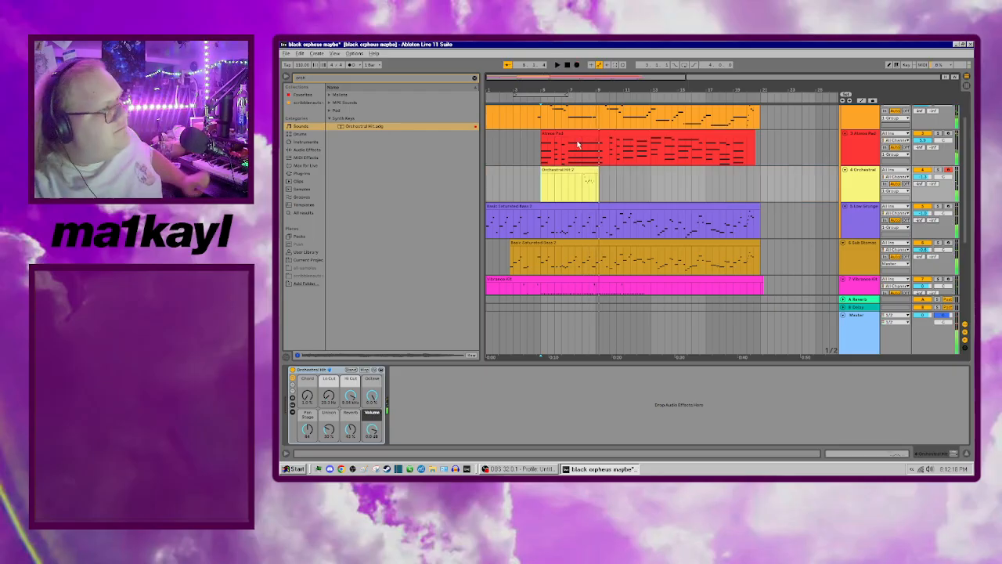
Step: Open the recorded Orchestral Hit clip and quantize the E4 and F4 notes near the end of its fourth bar
double_click(580, 176)
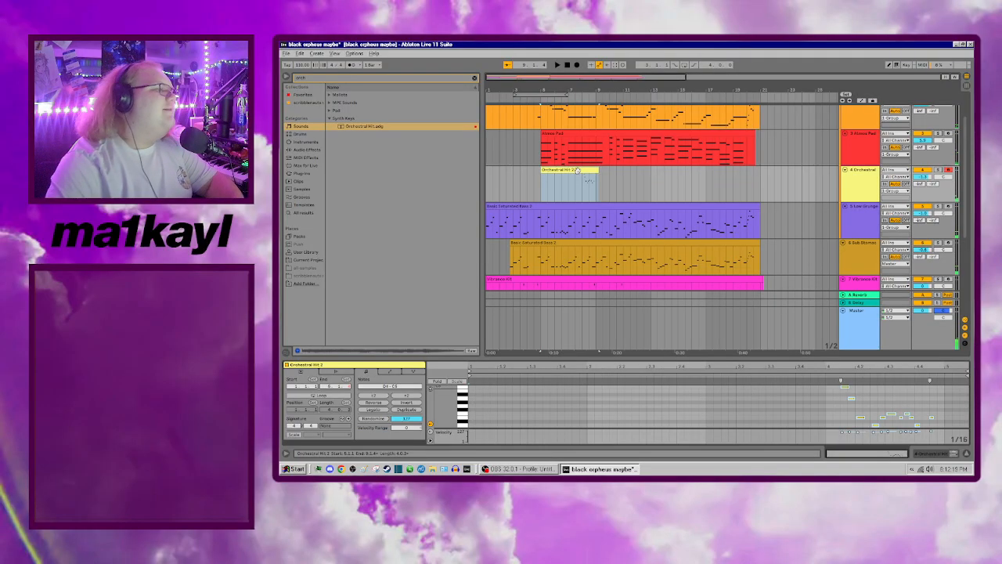
click(908, 407)
drag(911, 414, 901, 415)
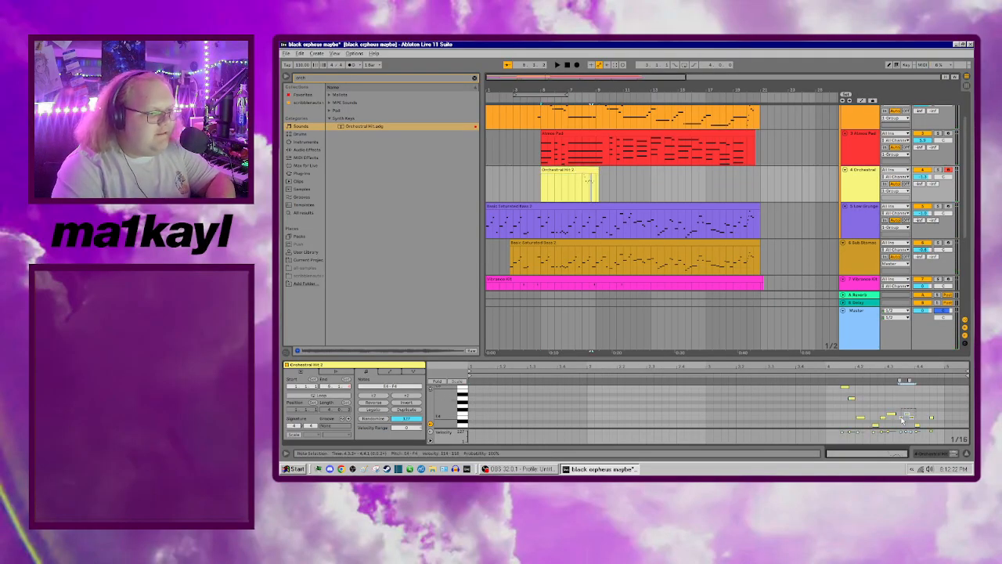
right_click(903, 402)
click(816, 261)
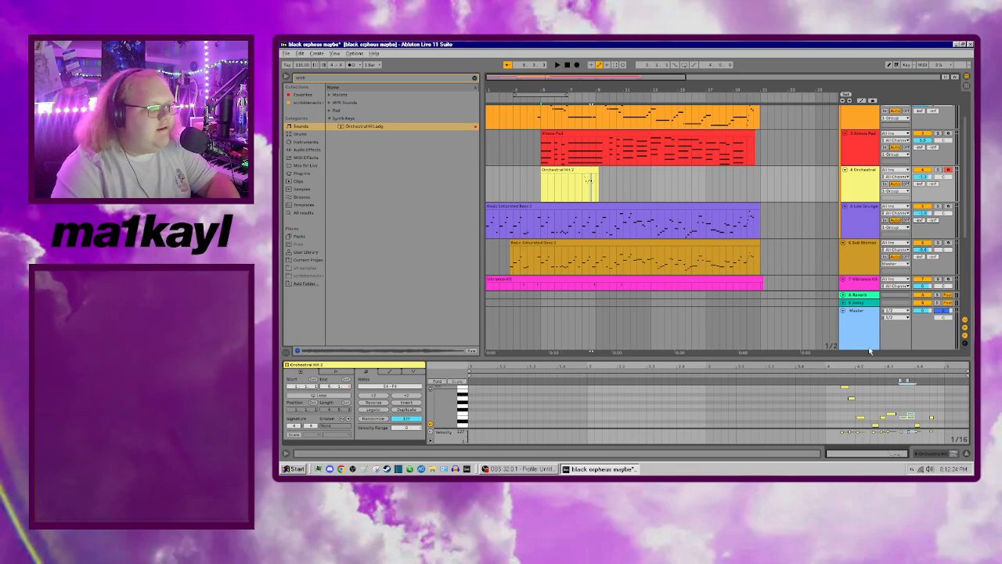
Step: Quantize the selected E4 and F4 notes near the end of the Orchestral Hit clip to 1/16T
right_click(904, 407)
click(828, 250)
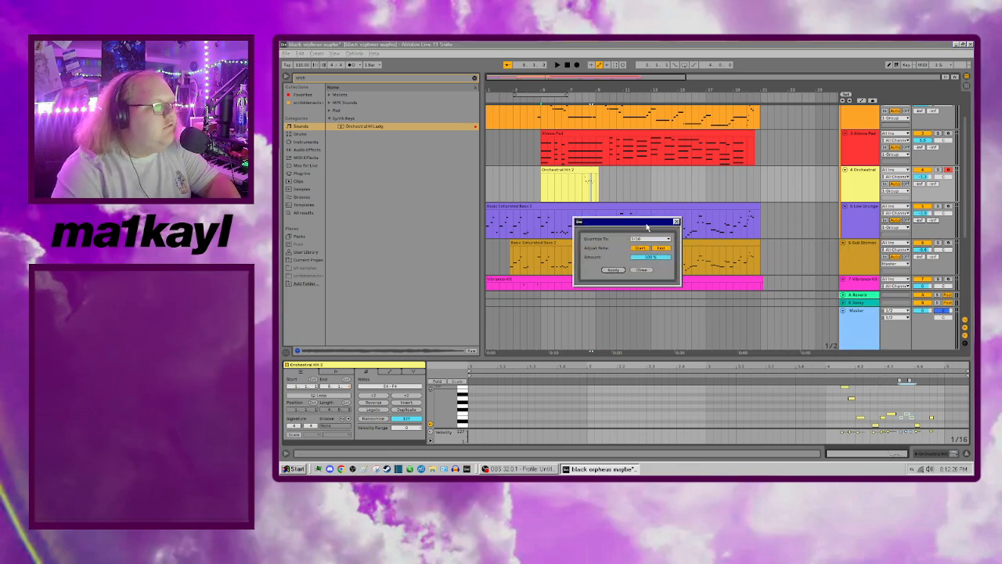
click(650, 238)
click(650, 282)
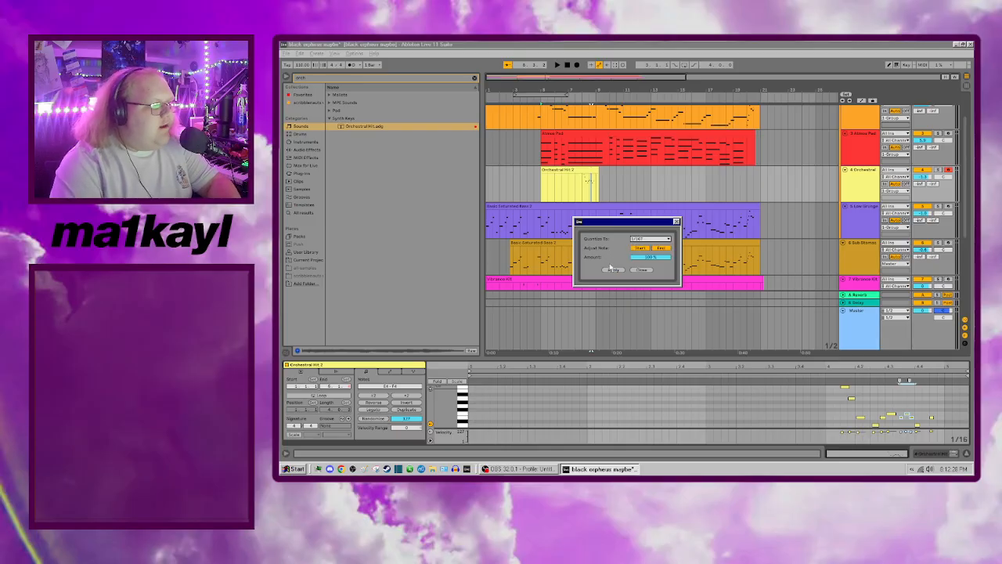
click(612, 270)
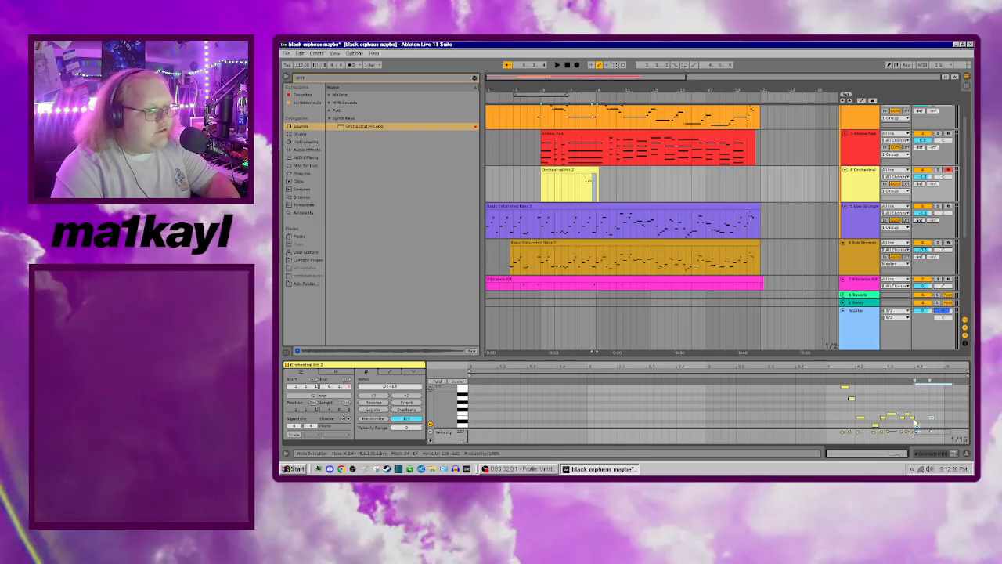
Step: Quantize all the notes in the fourth bar of the Orchestral Hit clip to 1/16
right_click(836, 410)
click(861, 265)
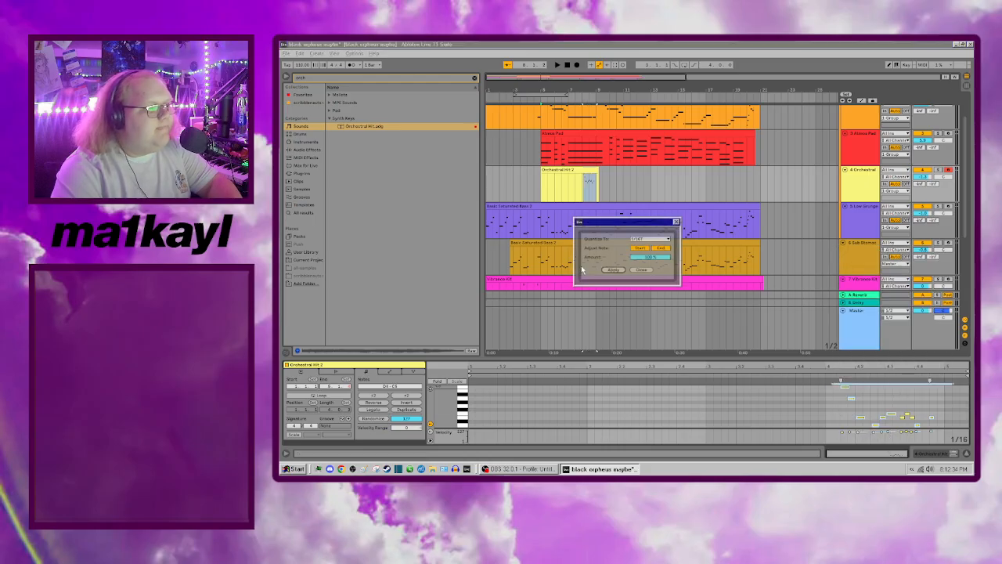
click(650, 239)
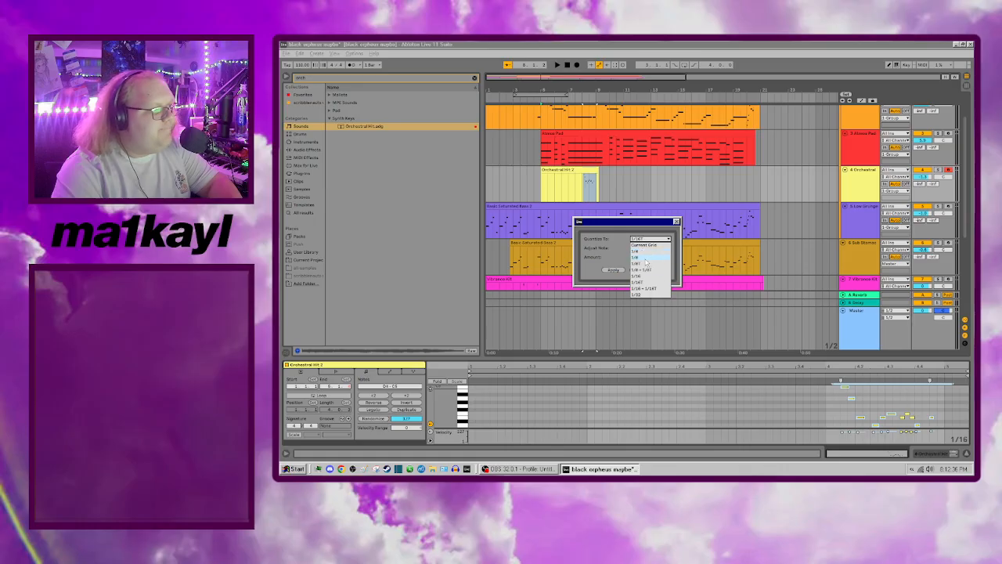
click(637, 277)
key(Return)
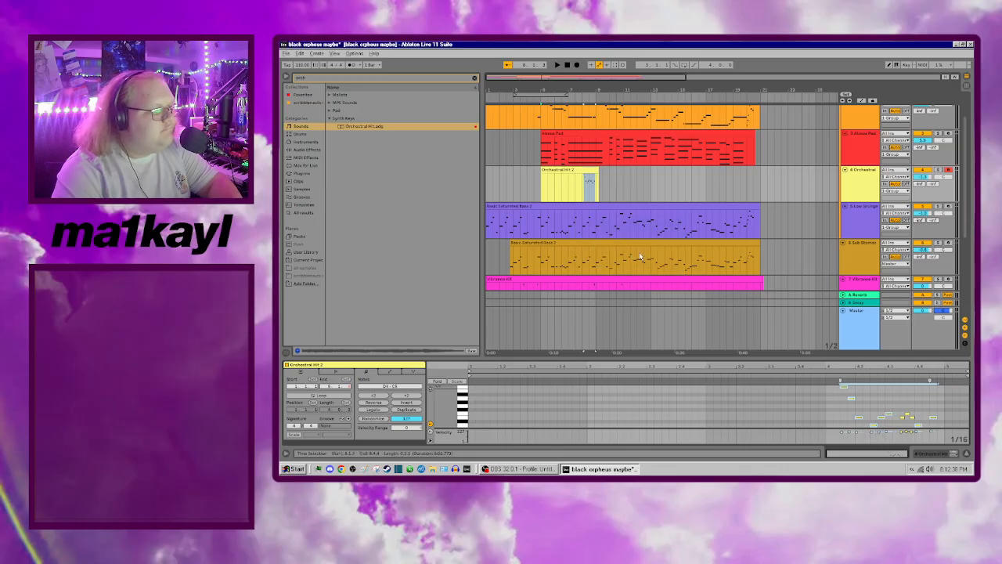
Step: Play the arrangement from bar 5 to check the quantized Orchestral Hit phrase
click(541, 190)
key(space)
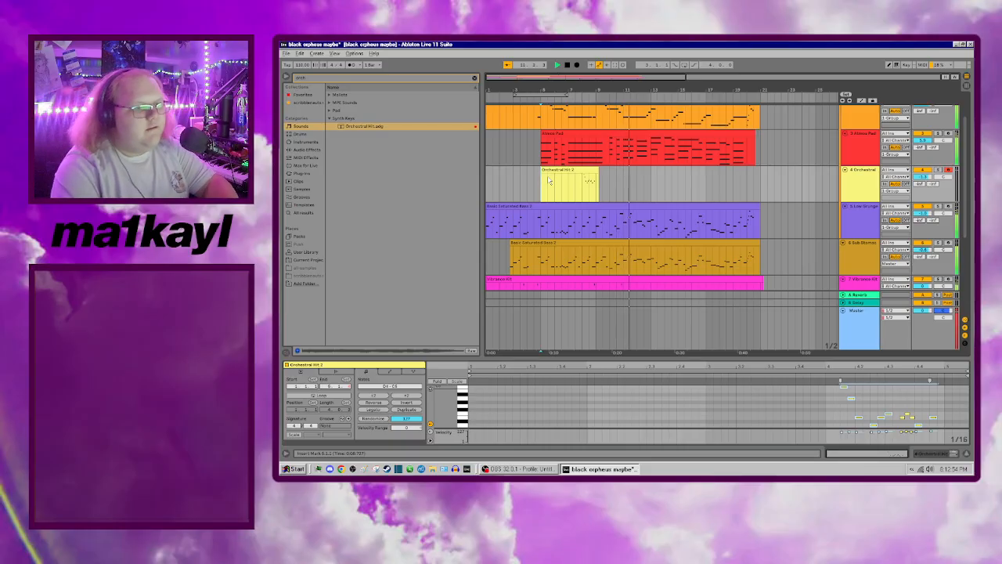
key(space)
Step: Try recording a further Orchestral Hit take from bar 10 to about bar 20, and undo the recording
click(609, 184)
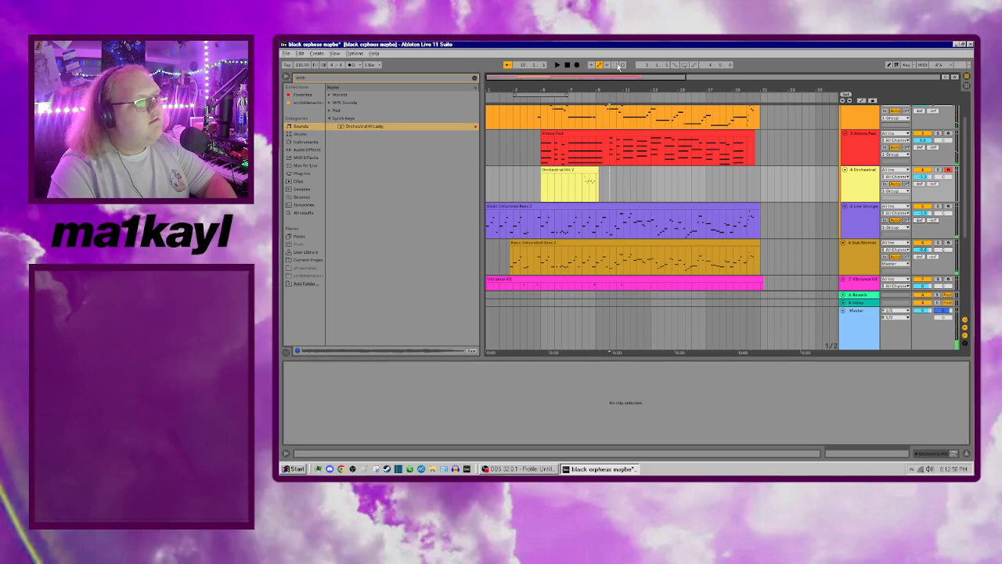
click(368, 65)
click(360, 65)
click(374, 82)
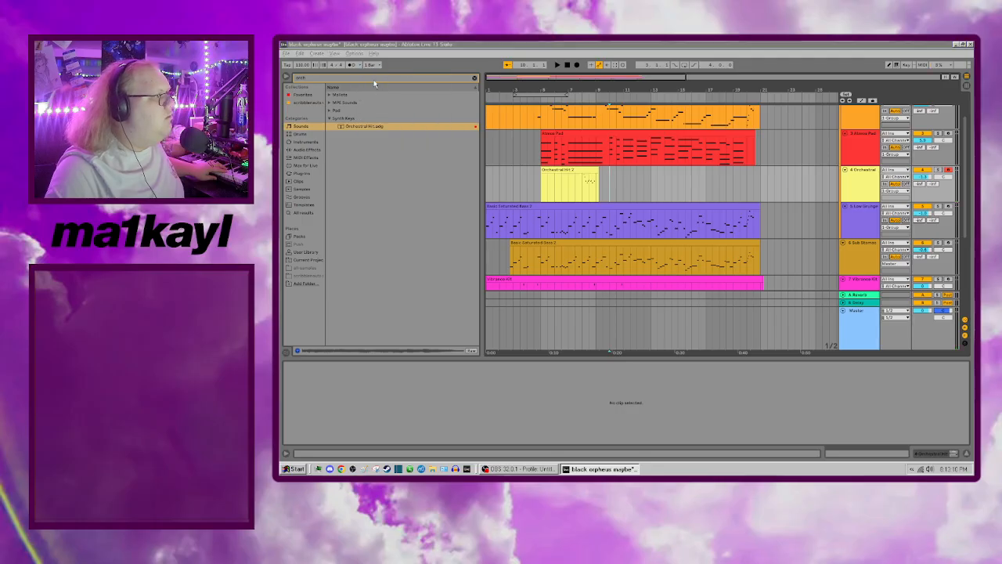
click(577, 65)
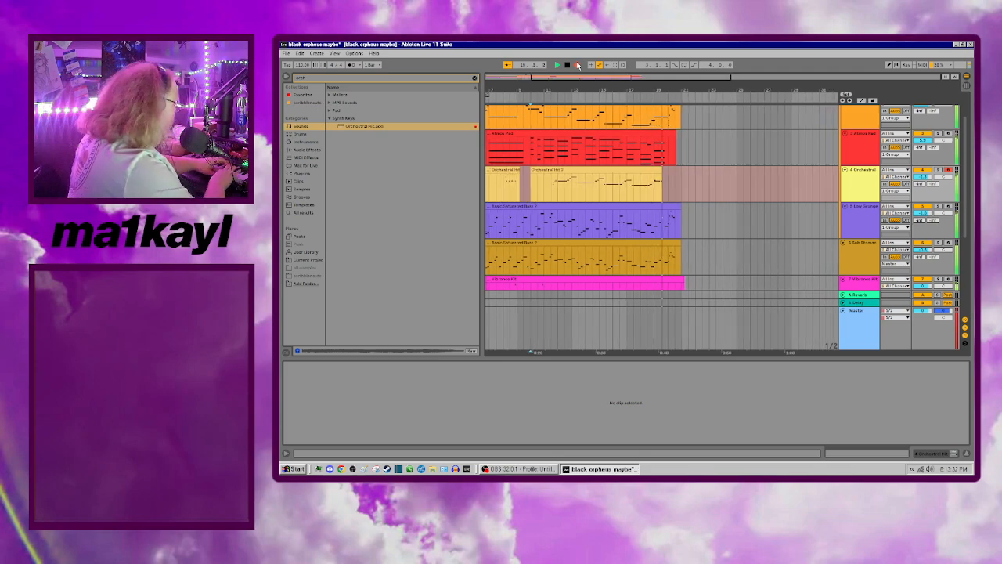
key(space)
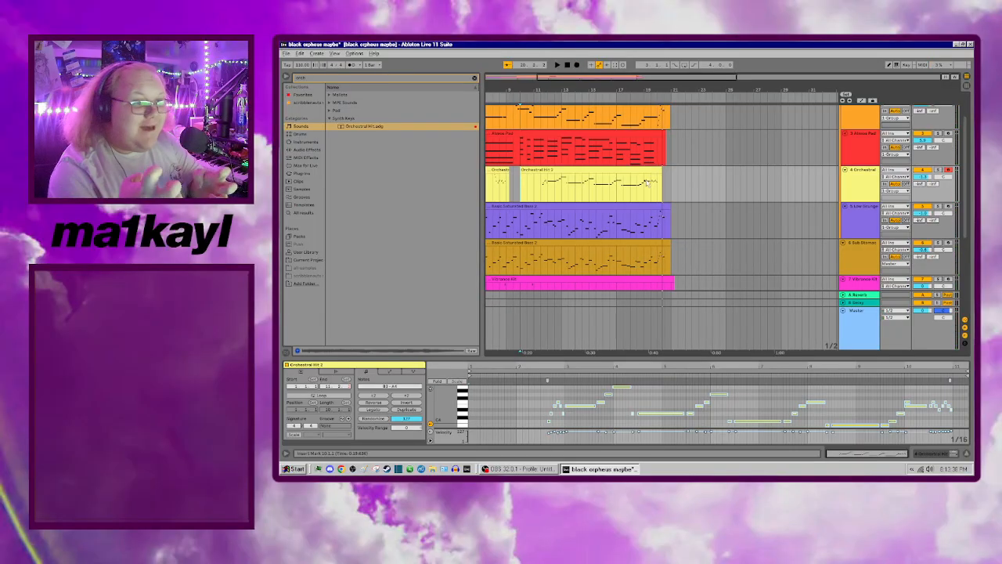
key(ctrl+z)
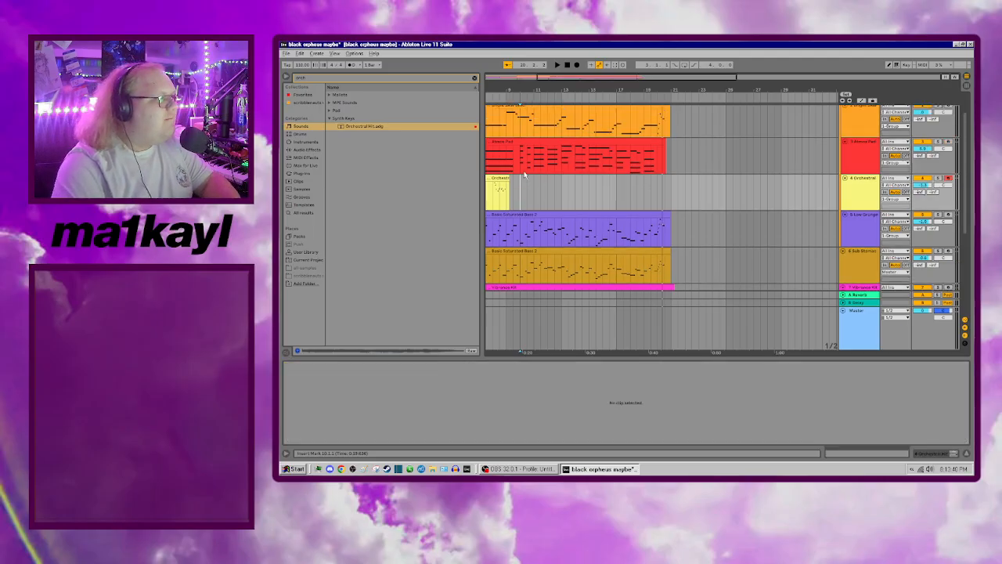
Step: Play the Bright SAW Lead part from about bar 11 to find the passage worth doubling
scroll(530, 157, up, 1)
click(533, 139)
key(space)
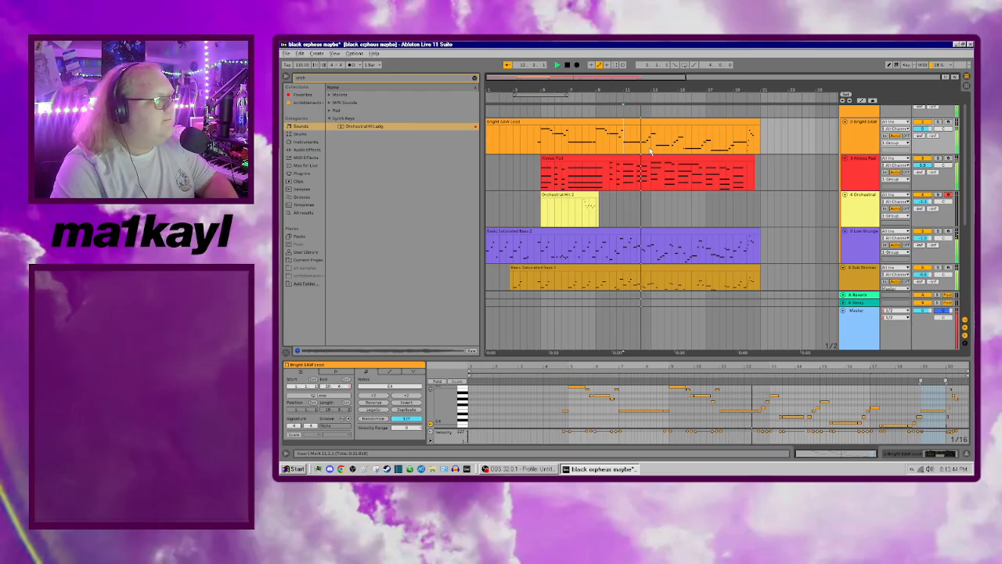
key(space)
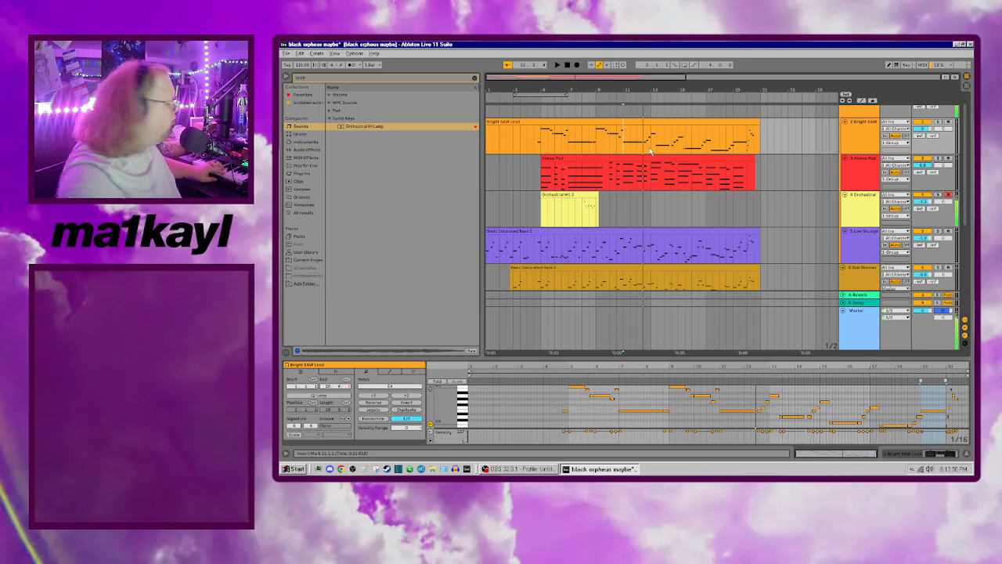
Step: Copy the Bright SAW Lead passage from 12.3.1 to 20.1.1 onto the Orchestral track at 12.3.1 and play it back
scroll(649, 151, up, 5)
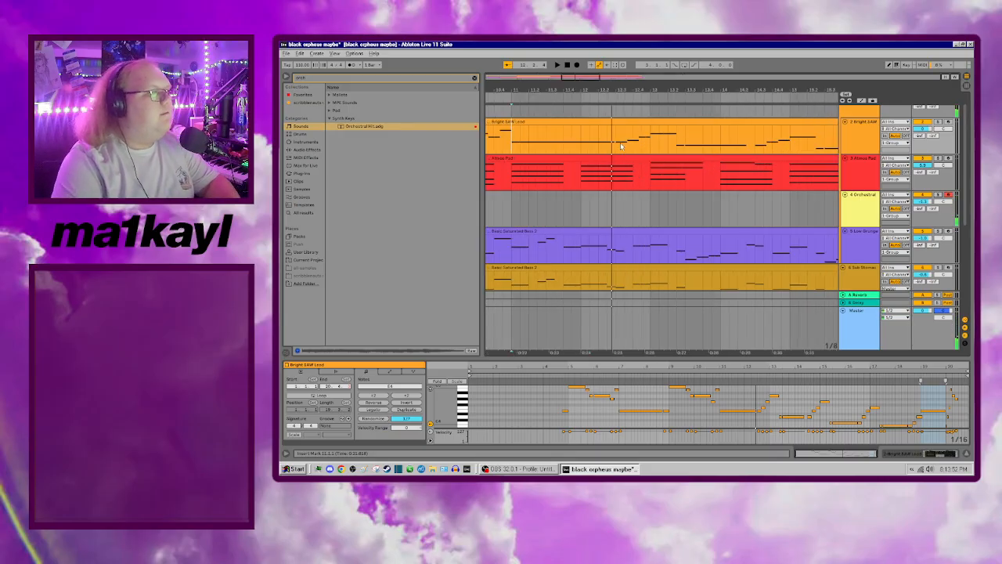
click(616, 146)
scroll(657, 146, down, 3)
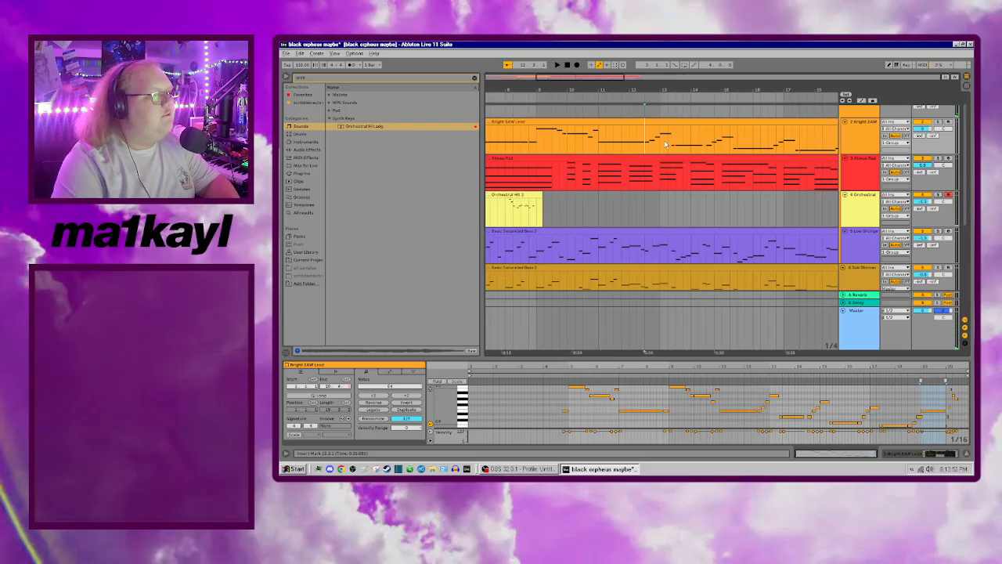
scroll(789, 144, right, 3)
shift+click(787, 143)
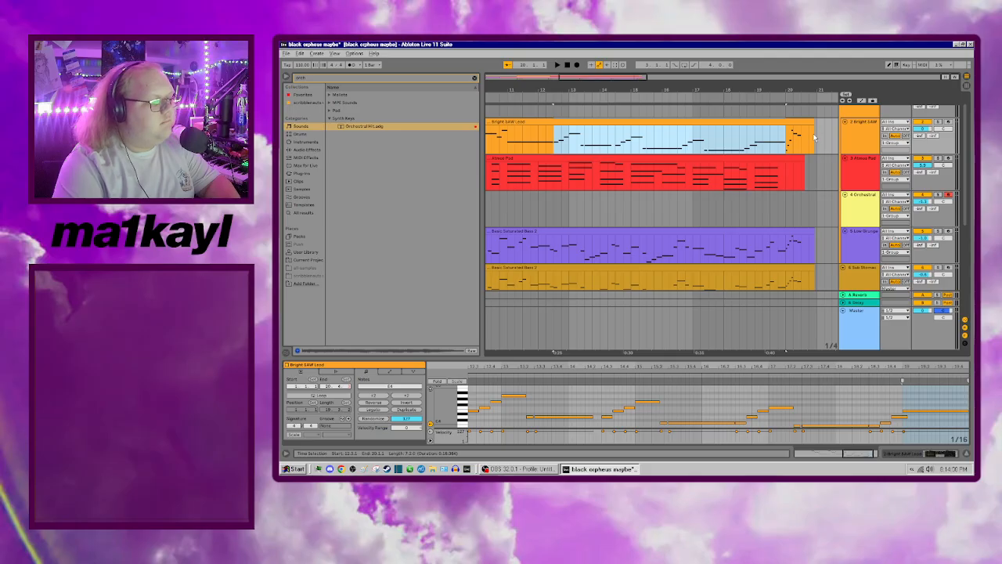
click(553, 206)
key(ctrl+v)
key(space)
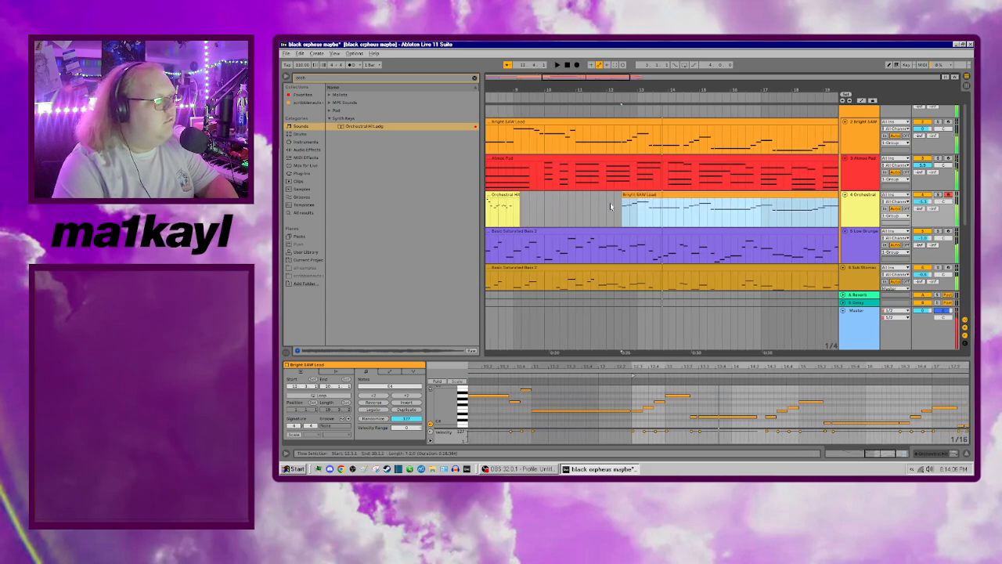
key(space)
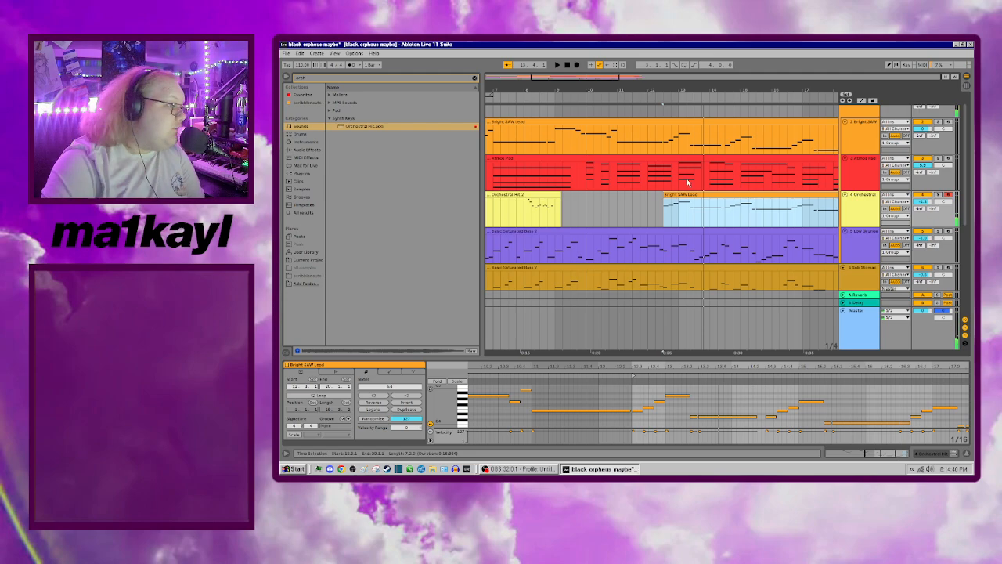
Step: Record an Orchestral Hit phrase from bar 10 up to the pasted Bright SAW Lead clip and quantize its notes
click(585, 207)
click(577, 65)
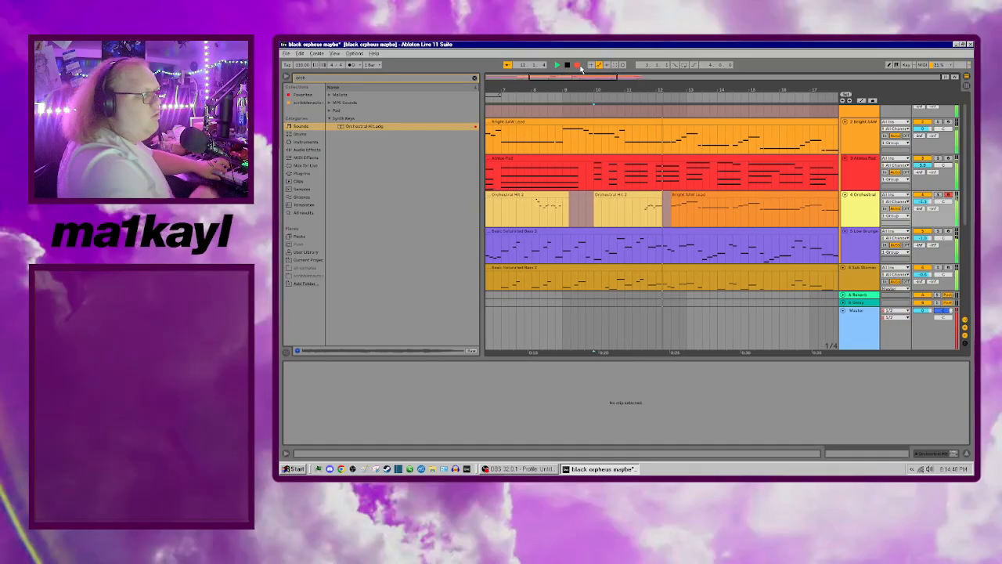
key(space)
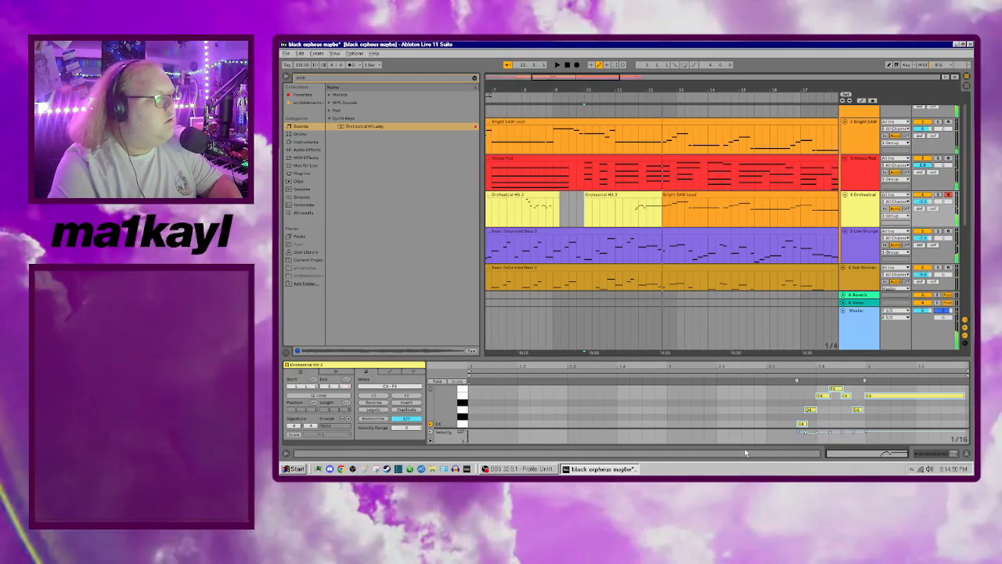
right_click(761, 417)
click(776, 256)
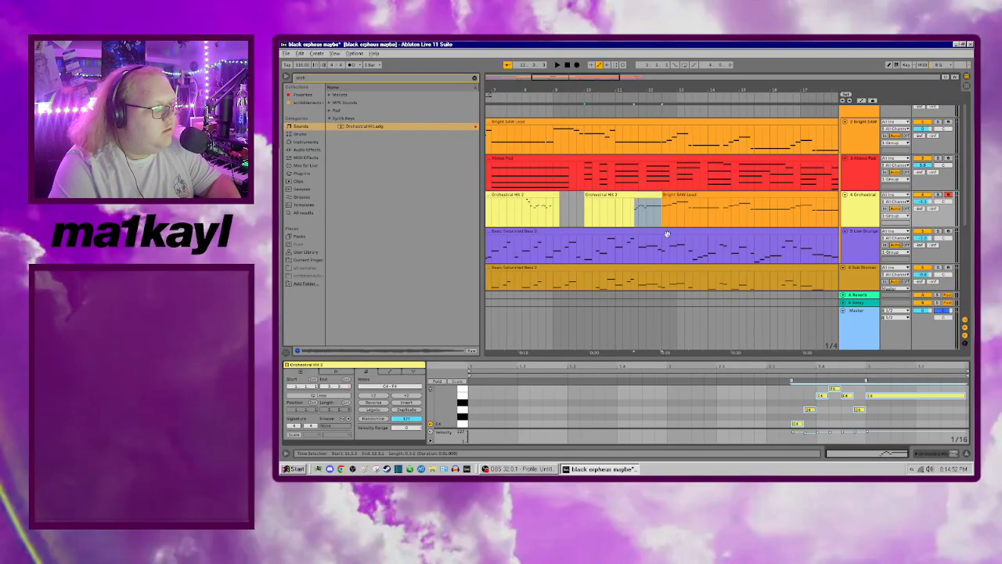
Step: Align the start of the Bright SAW Lead clip on the Orchestral track to 12.3.1 and play the arrangement from bar 5
scroll(667, 207, up, 5)
click(566, 202)
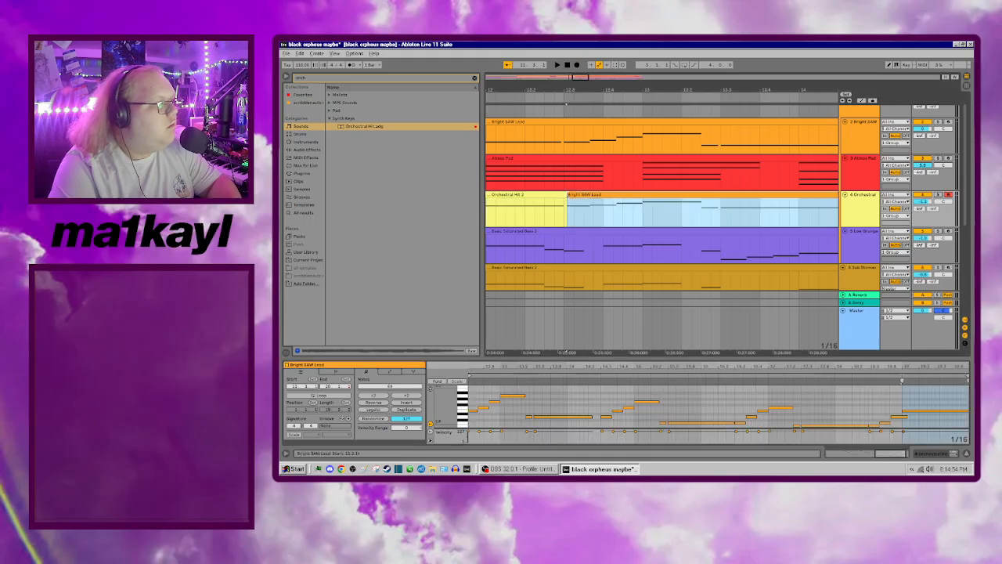
key(minus)
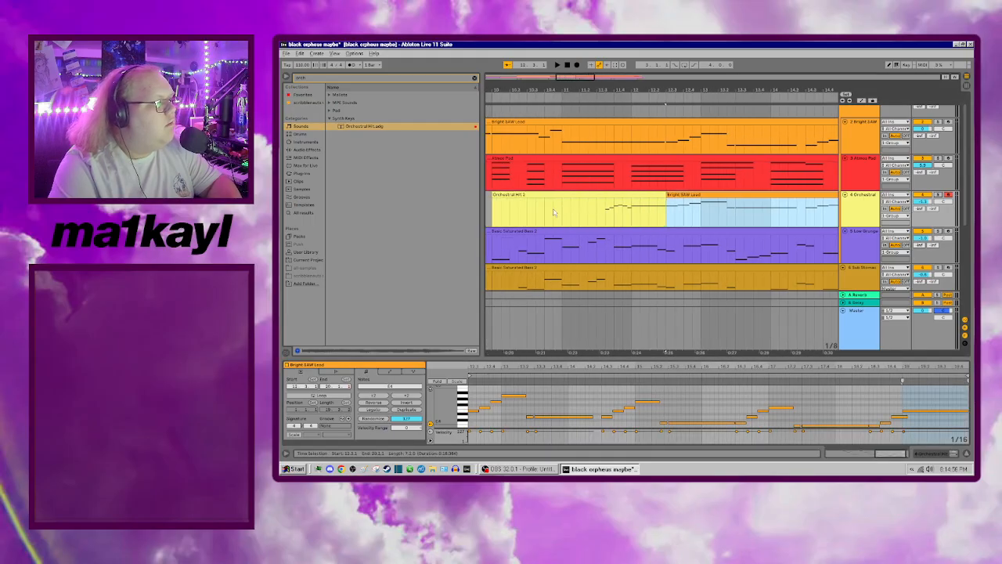
key(minus)
key(minus)
key(minus)
click(530, 193)
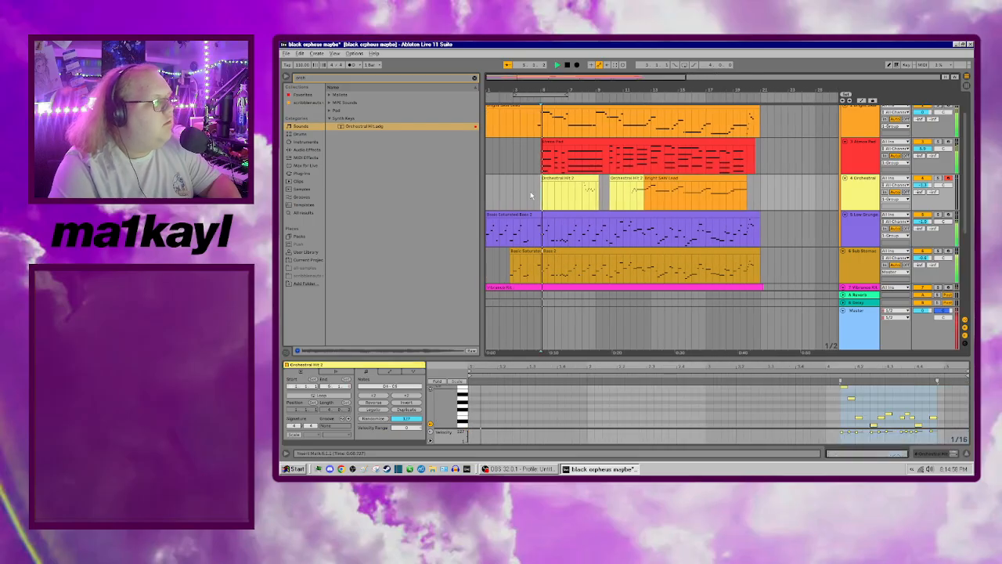
key(space)
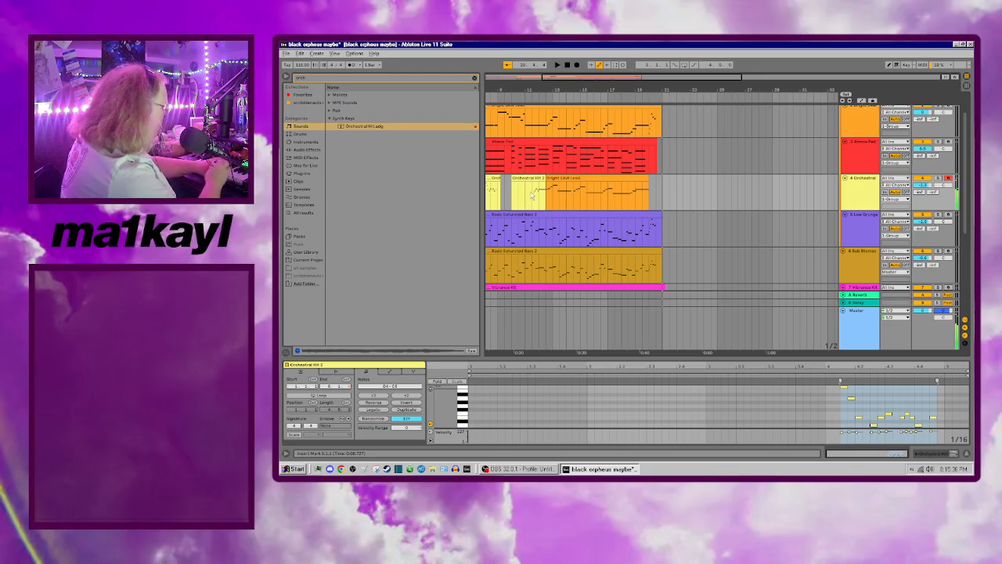
Step: Shorten the pasted Bright SAW Lead clip to end at 19.3.1 and record Orchestral Hit notes from there through bar 20
click(631, 201)
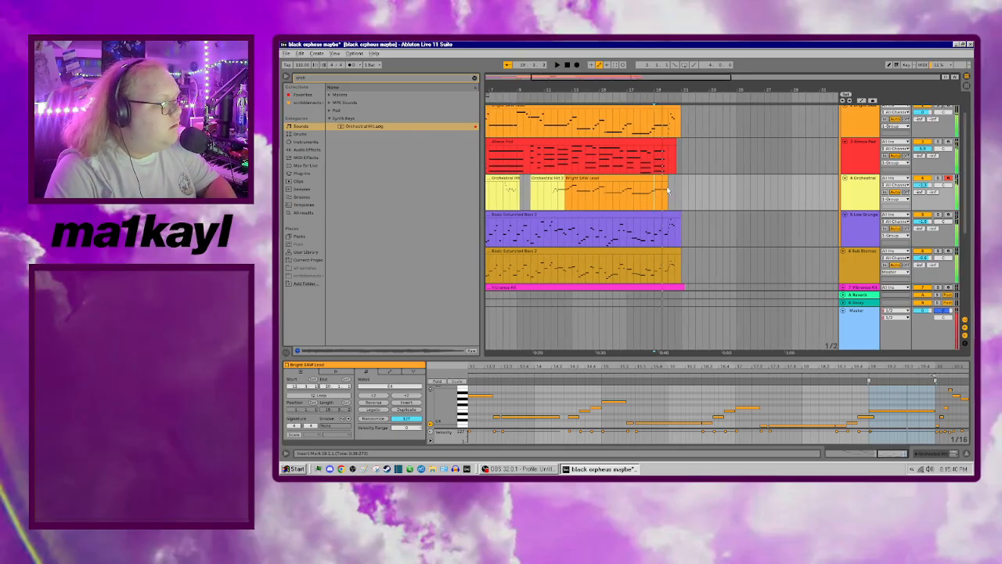
click(665, 179)
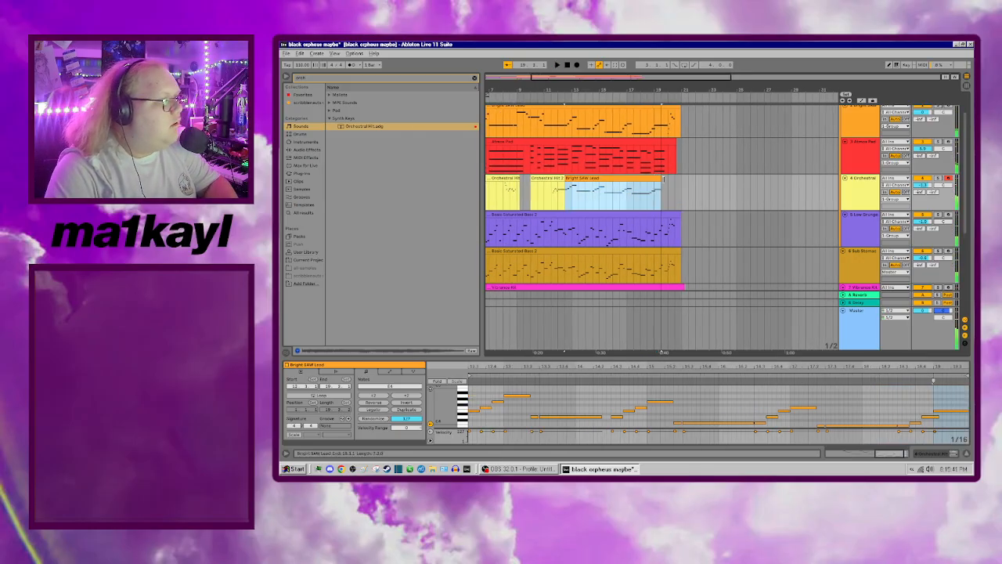
click(361, 68)
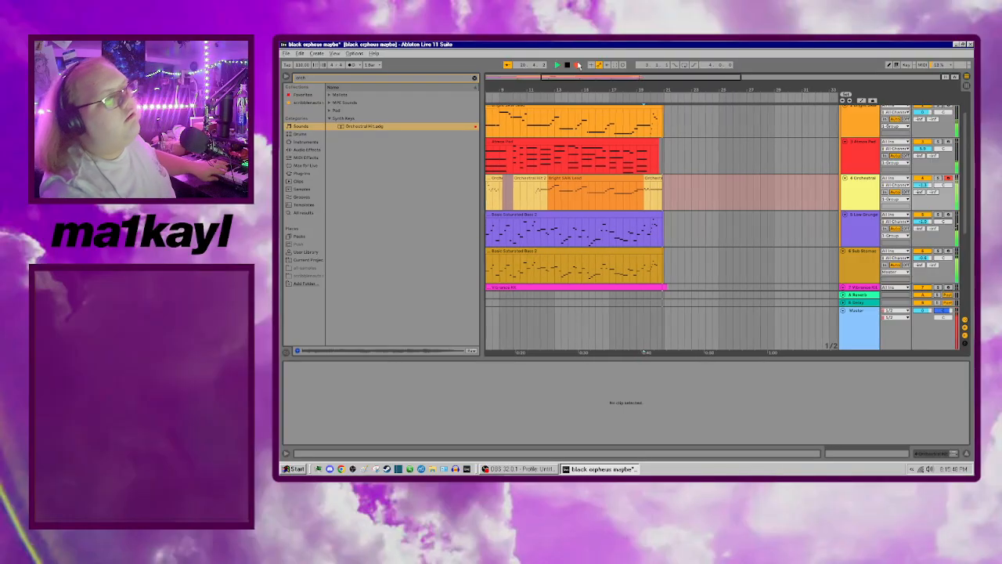
click(578, 65)
Step: Quantize the notes in the new Orchestral Hit clip at 19.3.1 and play from about bar 18 to check it
click(651, 179)
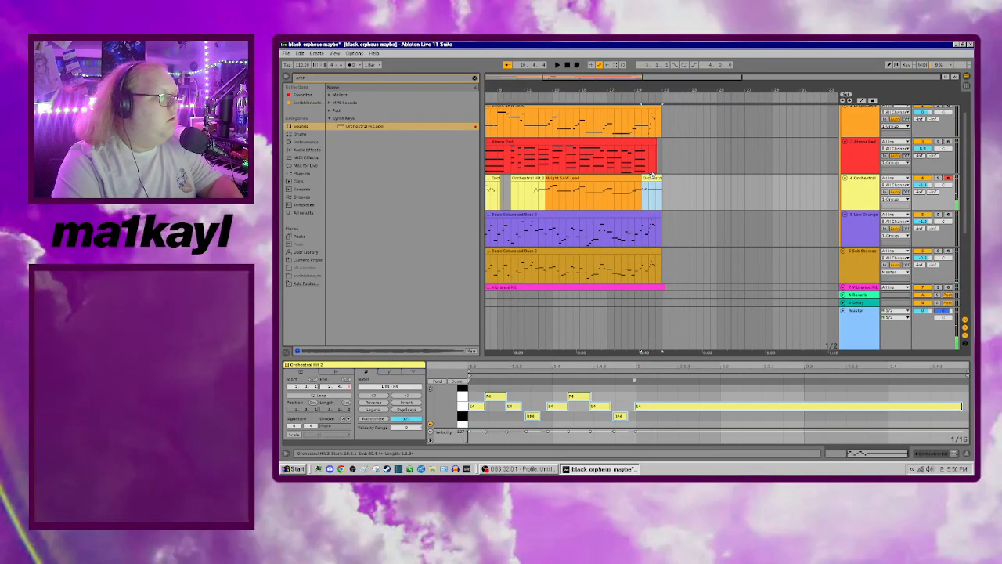
right_click(678, 414)
click(710, 270)
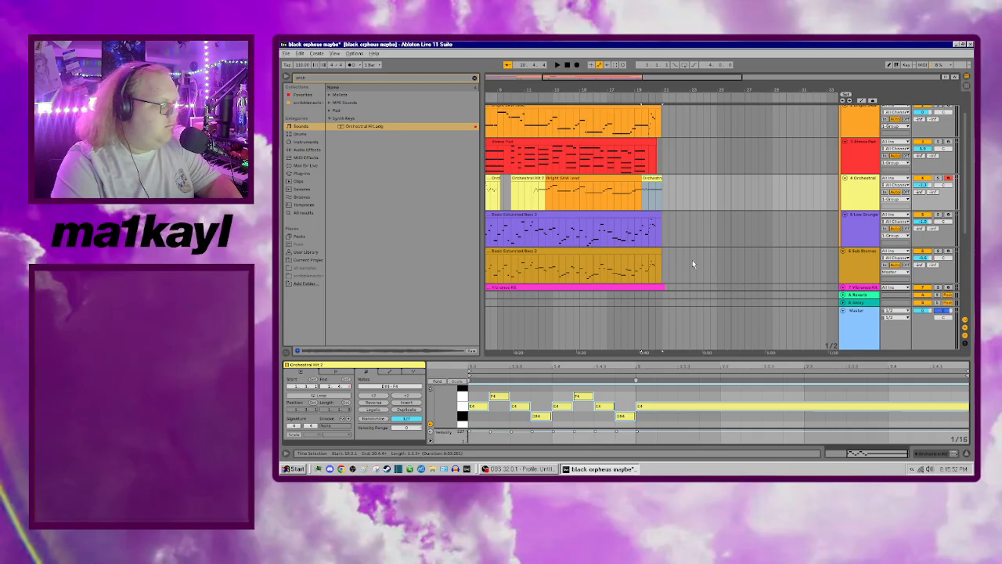
click(623, 196)
key(space)
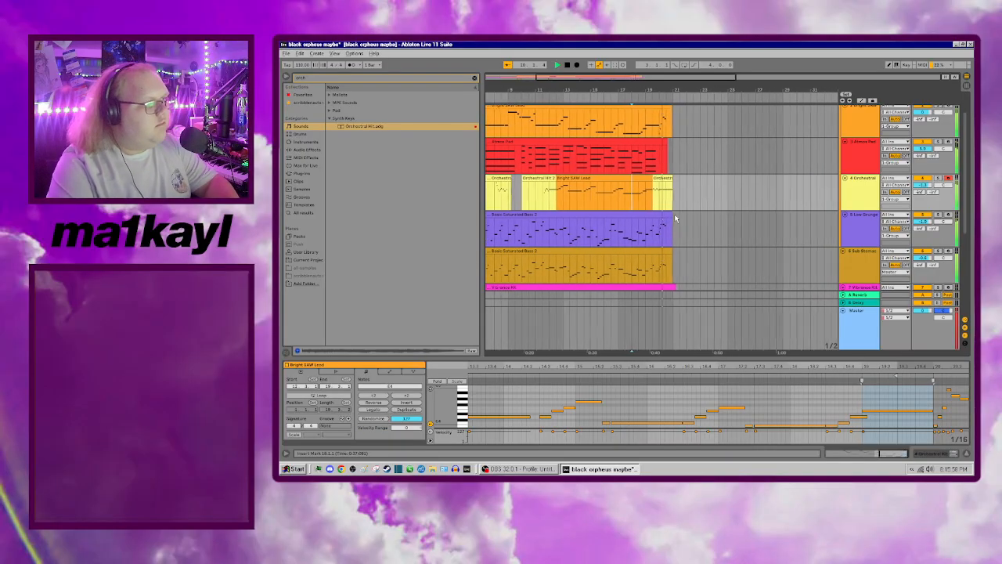
key(space)
Step: Trim the last Orchestral Hit clip to end at 20.1.1 and paste the Bright SAW Lead notes from 20.1.1 to 20.3.1 after it
scroll(667, 192, up, 3)
scroll(666, 186, up, 2)
click(666, 188)
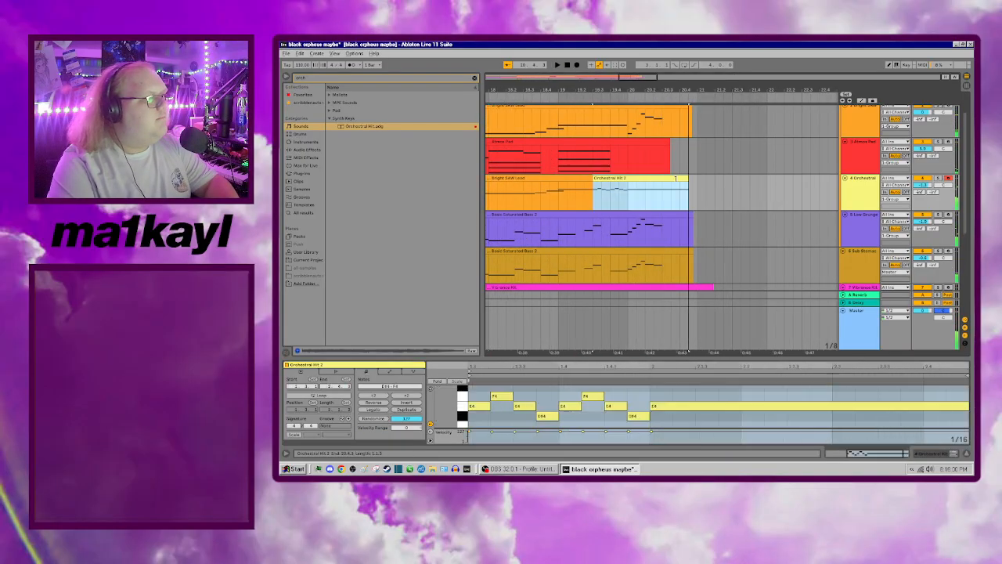
drag(630, 128, 660, 128)
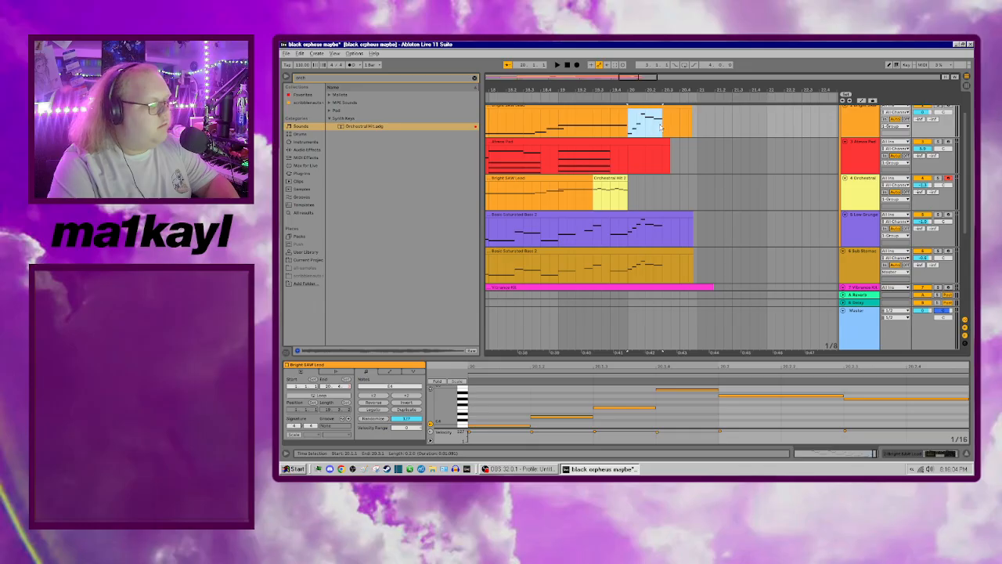
key(ctrl+c)
click(630, 198)
key(ctrl+v)
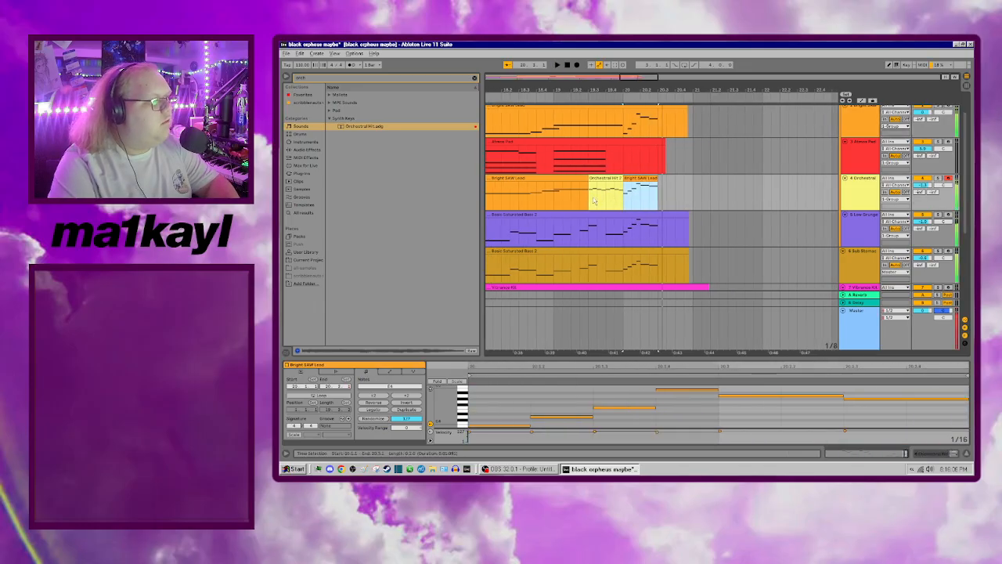
Step: Play the arrangement from the Orchestral Hit clip at 19.3.1 to check the transition into the pasted Bright SAW Lead passage
key(space)
click(592, 200)
key(space)
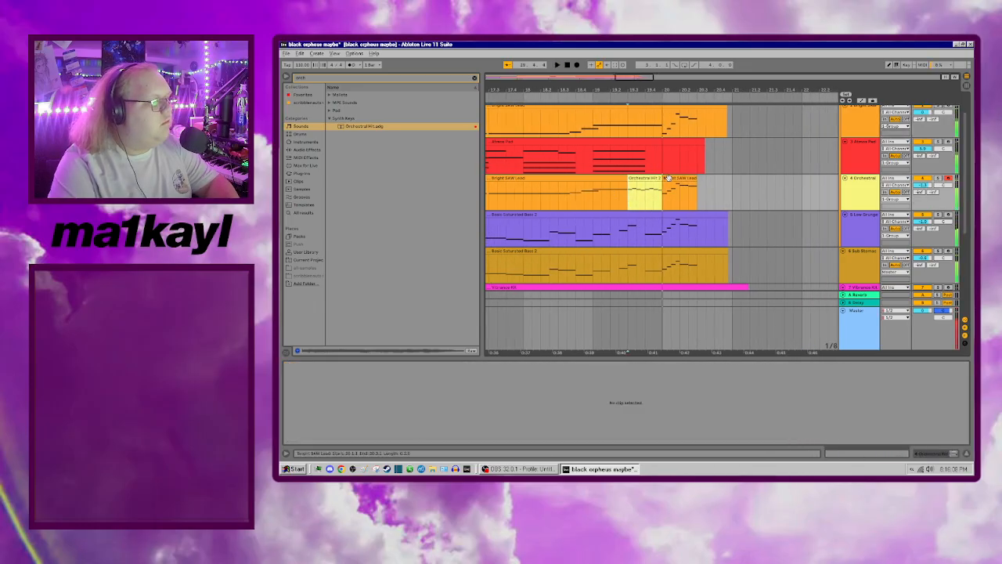
Step: Lower the notes at 20.1.4, 20.2.1 and 20.2.3 in the pasted Bright SAW Lead clip on the Orchestral track and play the passage
click(664, 185)
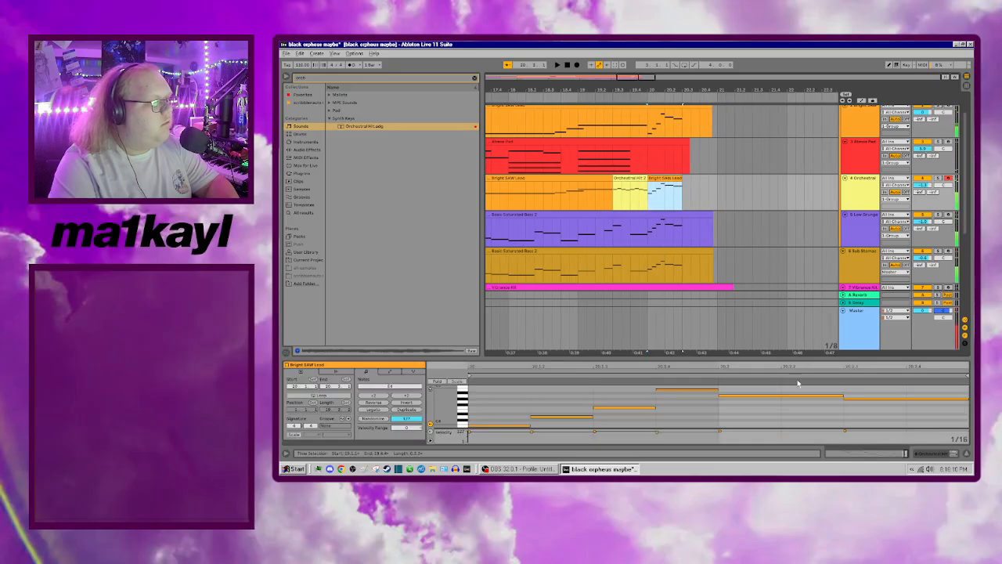
drag(676, 392, 677, 399)
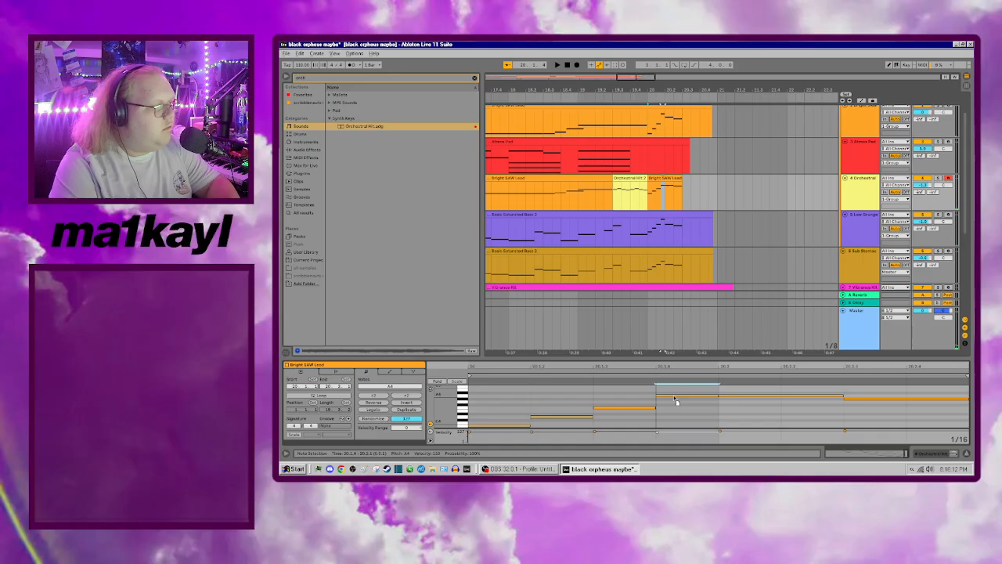
drag(748, 398, 749, 412)
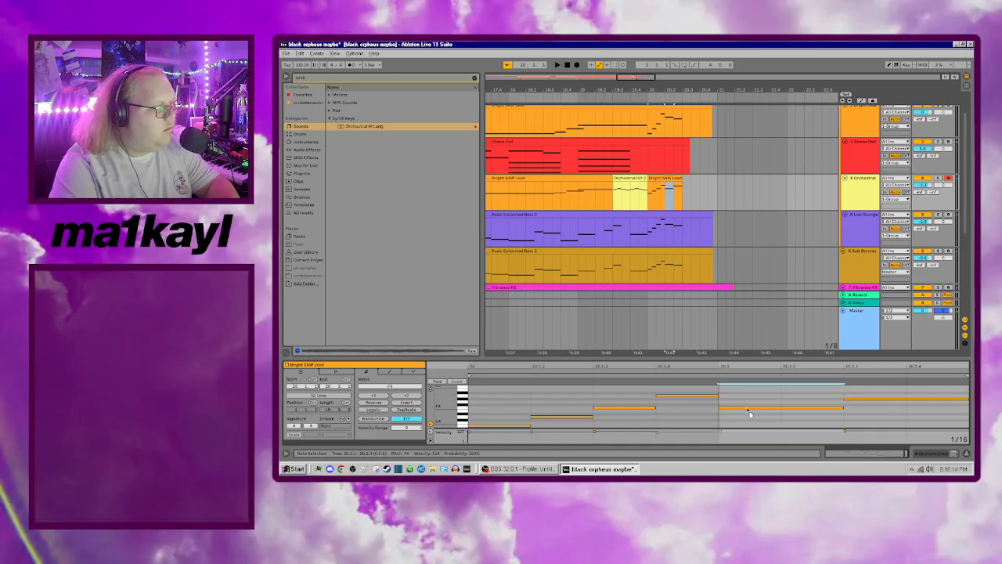
drag(853, 400, 853, 408)
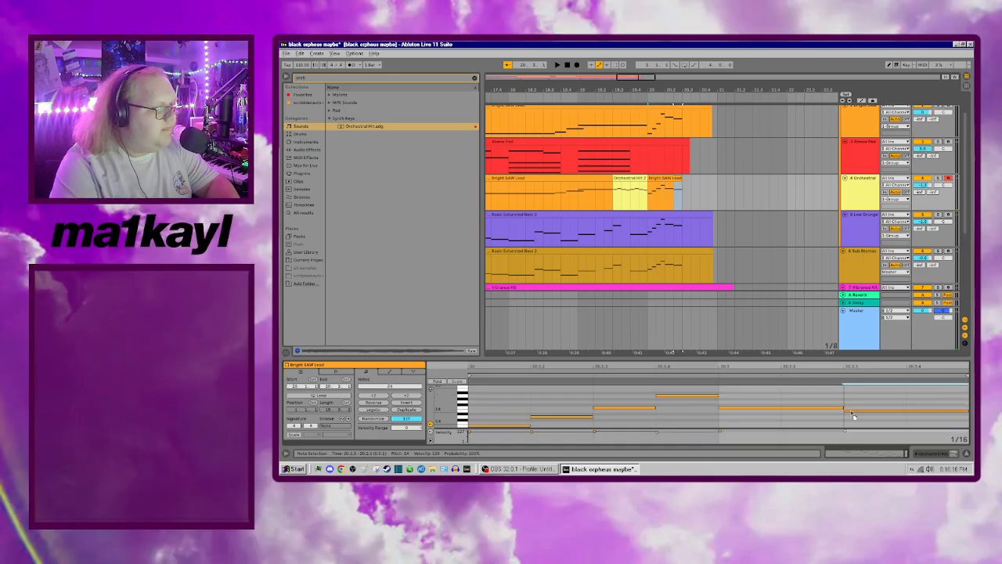
click(619, 205)
key(space)
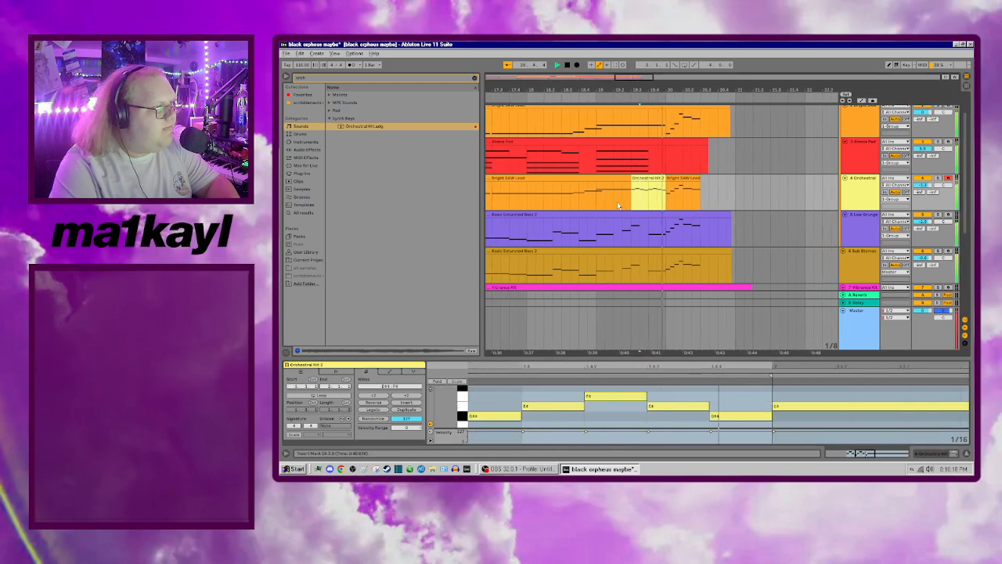
Step: Play the arrangement from its beginning to about bar 4 to review the intro
key(space)
key(minus)
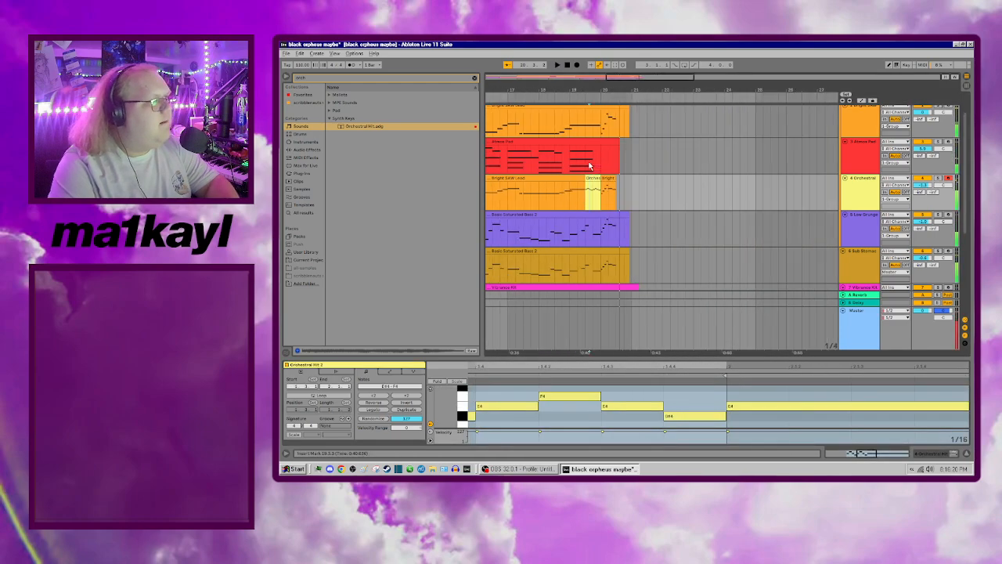
key(minus)
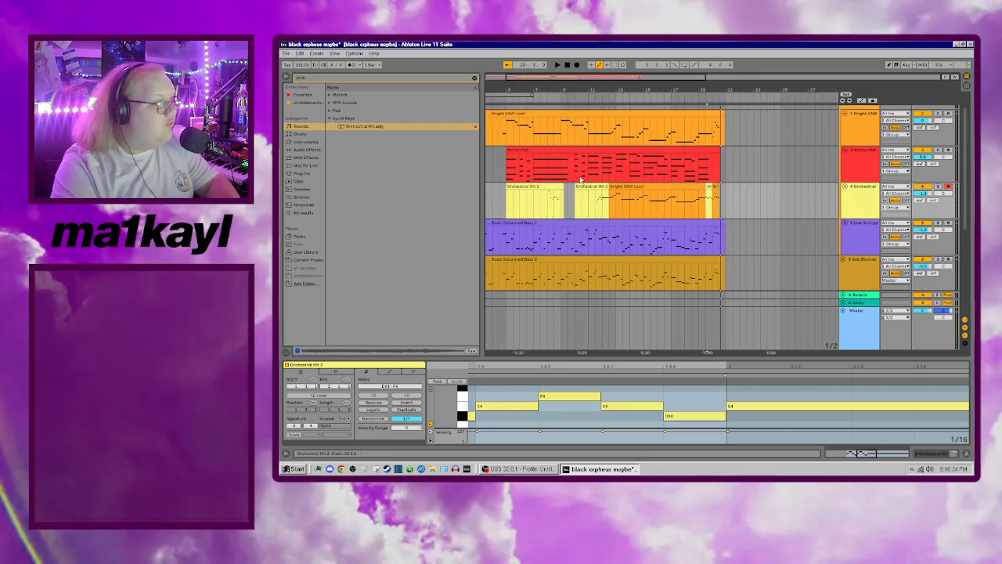
click(568, 65)
key(space)
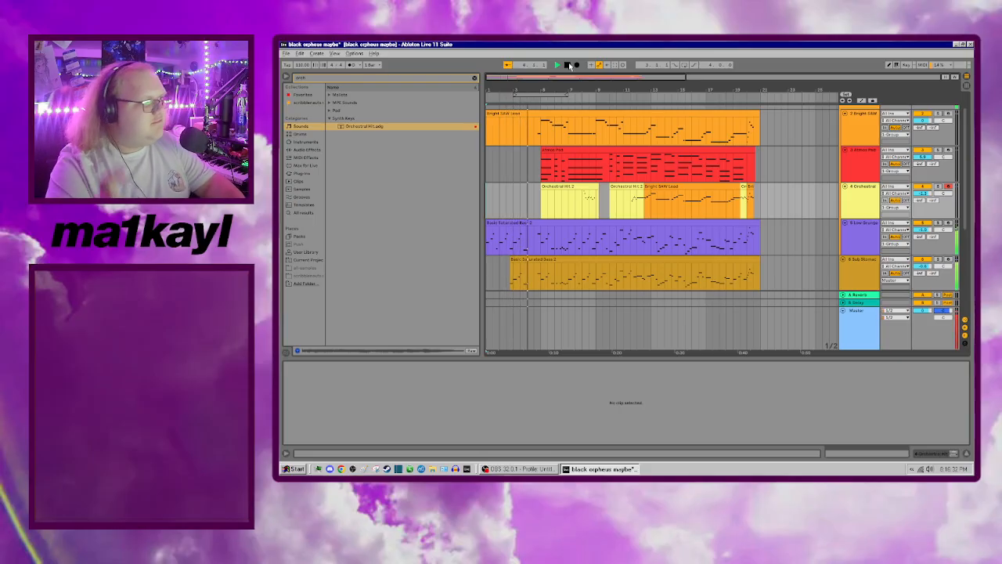
click(569, 65)
Step: Copy the crash clip at 13.1.1 on the Crash track to the start of bar 4 and play from the beginning
scroll(553, 204, down, 5)
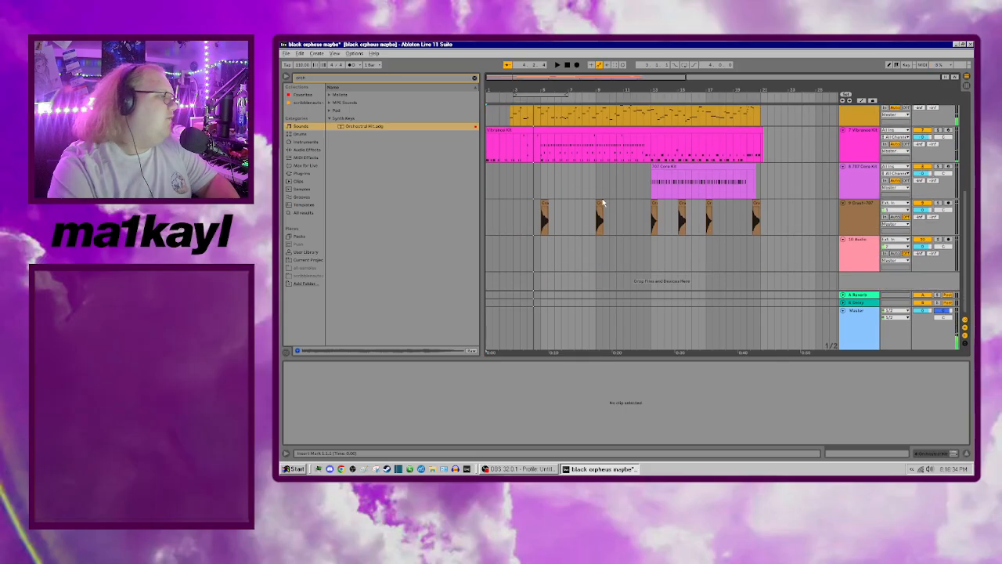
click(599, 203)
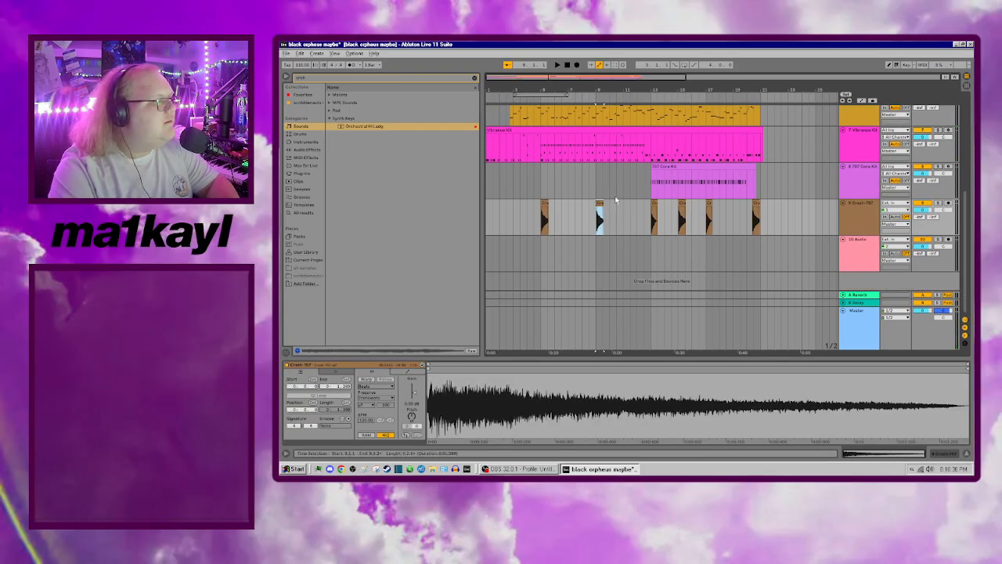
click(655, 203)
key(ctrl+c)
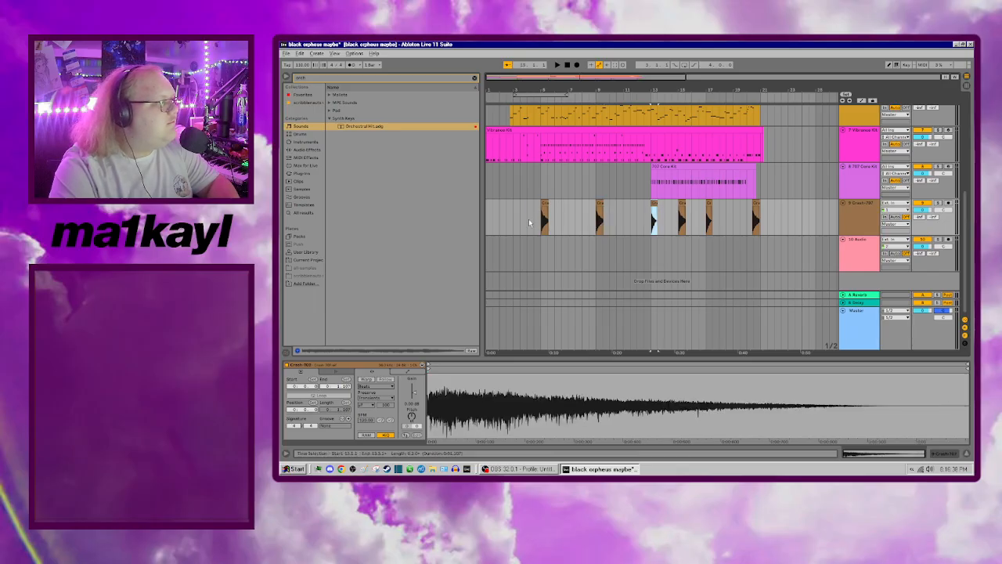
click(529, 219)
key(ctrl+v)
key(space)
key(space)
click(566, 66)
key(space)
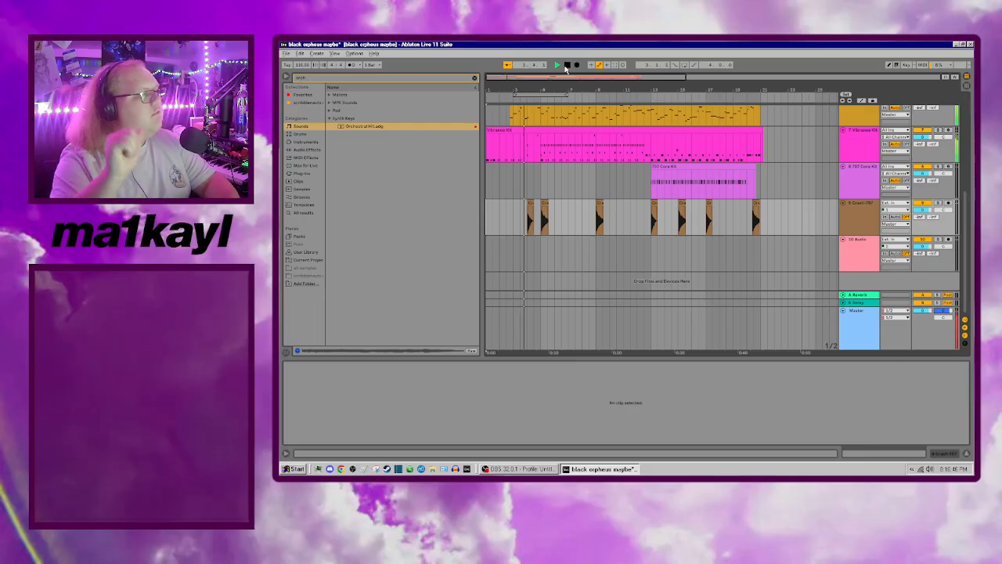
Step: Open the Vibrance Kit clip's notes and select the kick note at the start of bar 4
click(525, 130)
scroll(658, 397, down, 3)
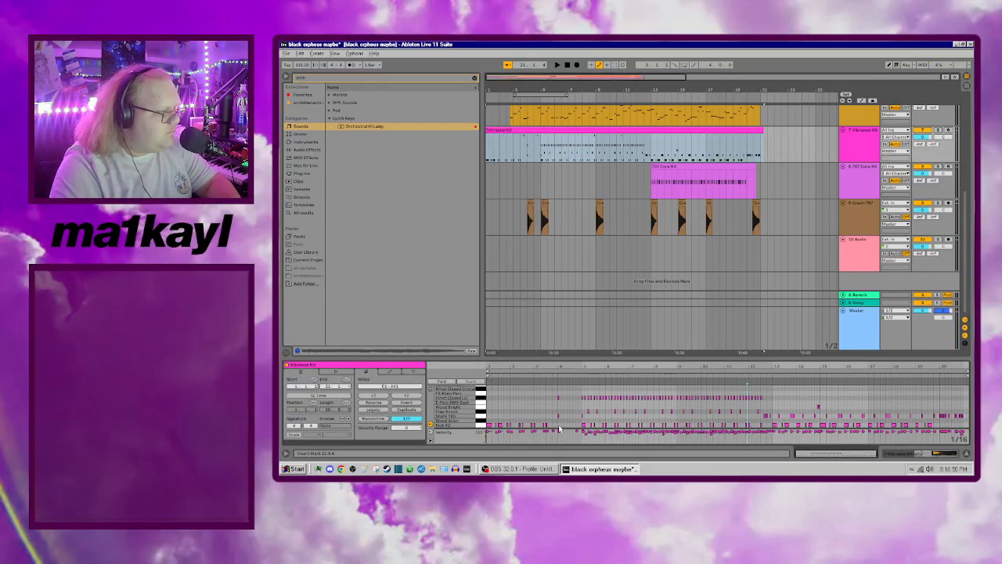
click(559, 428)
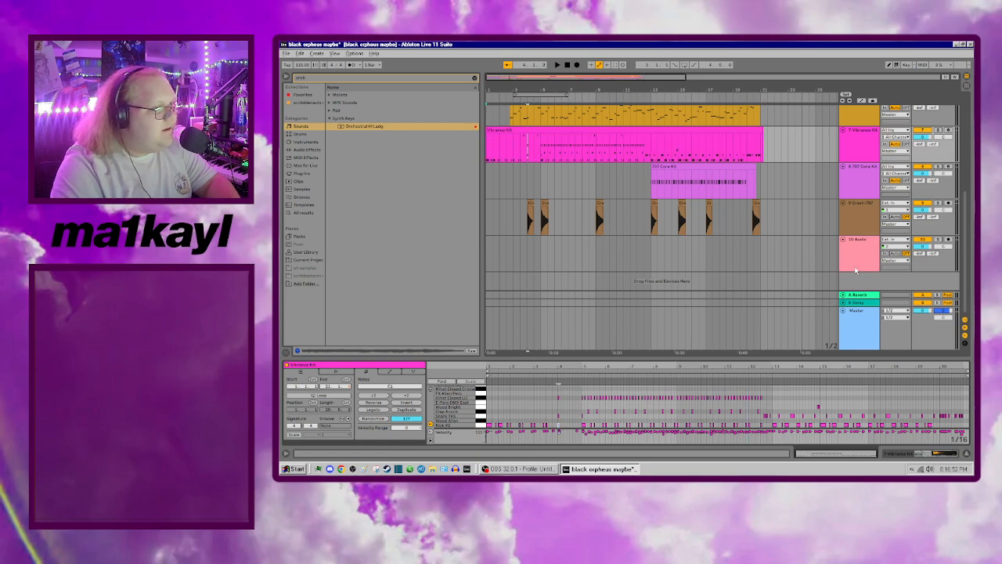
Step: Place the Riser White Noise sample from Favorites on audio track 10, running from bar 2 to bar 4
click(865, 264)
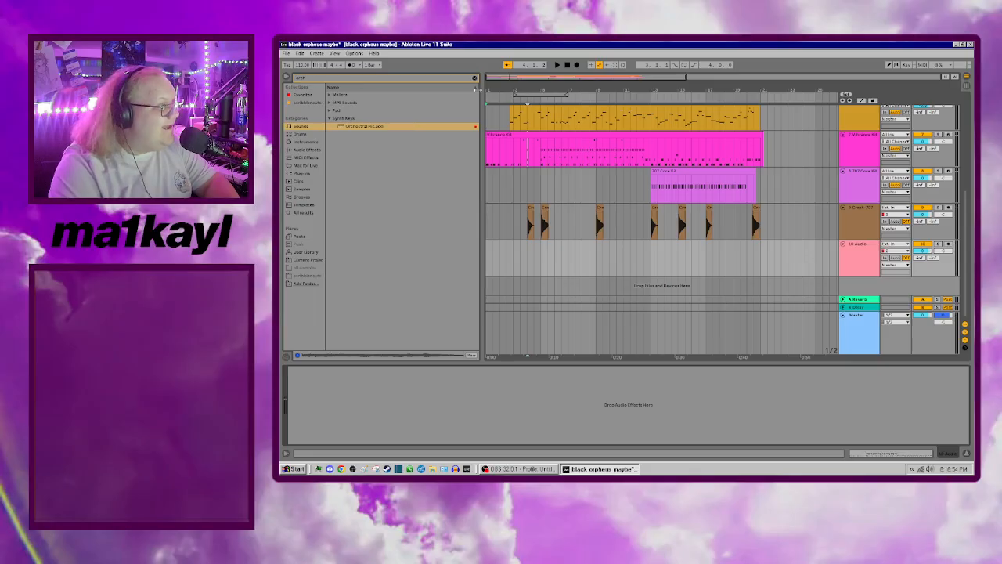
click(474, 80)
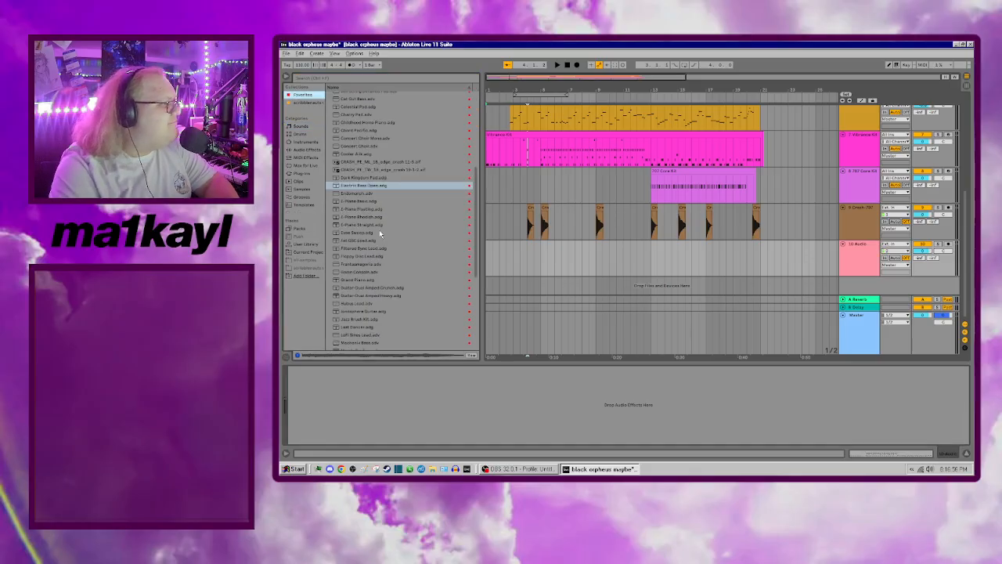
scroll(381, 233, down, 7)
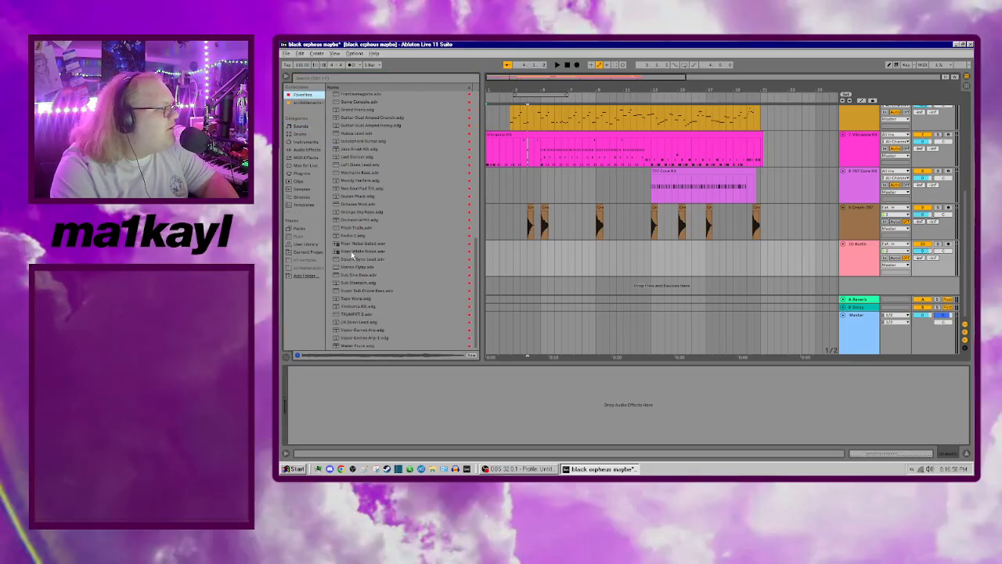
drag(357, 252, 497, 258)
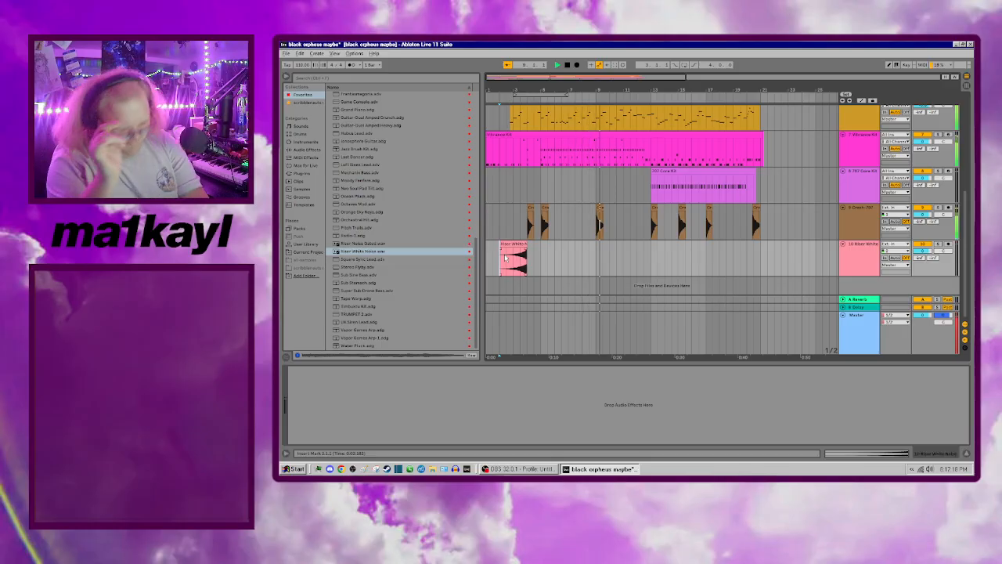
Step: Review the tracks while the arrangement plays through to its end and save the Live Set
scroll(504, 254, up, 10)
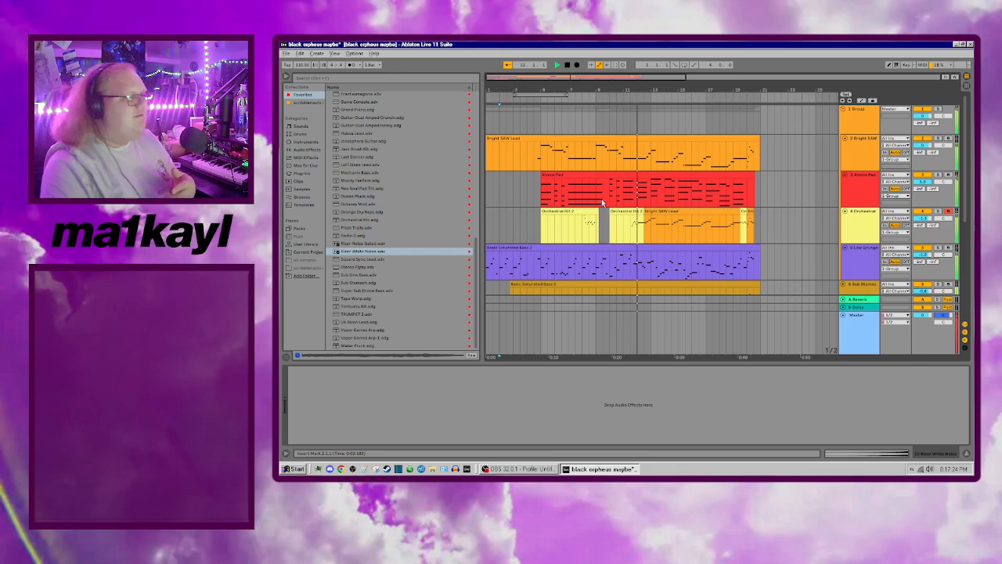
scroll(602, 198, down, 3)
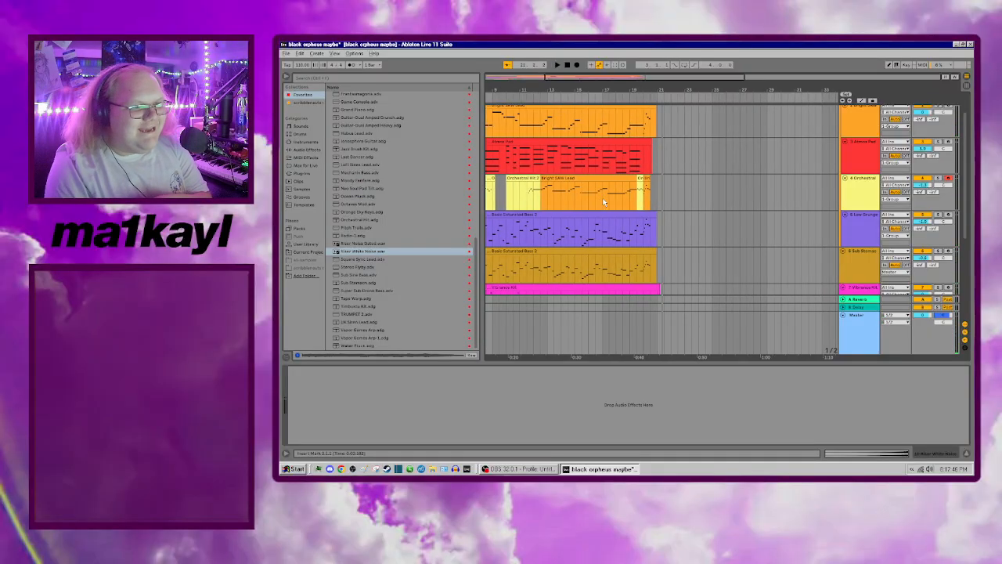
click(286, 53)
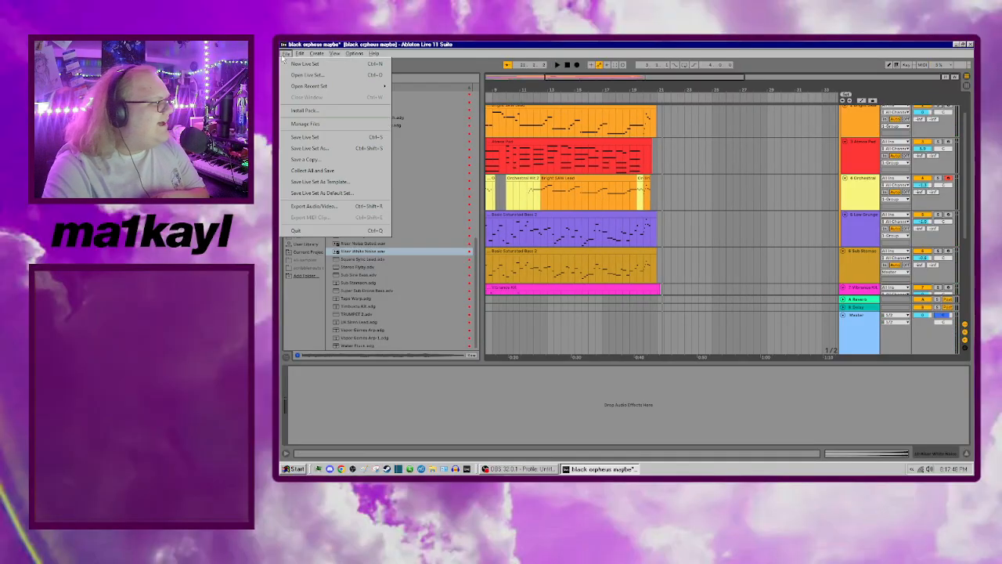
click(332, 139)
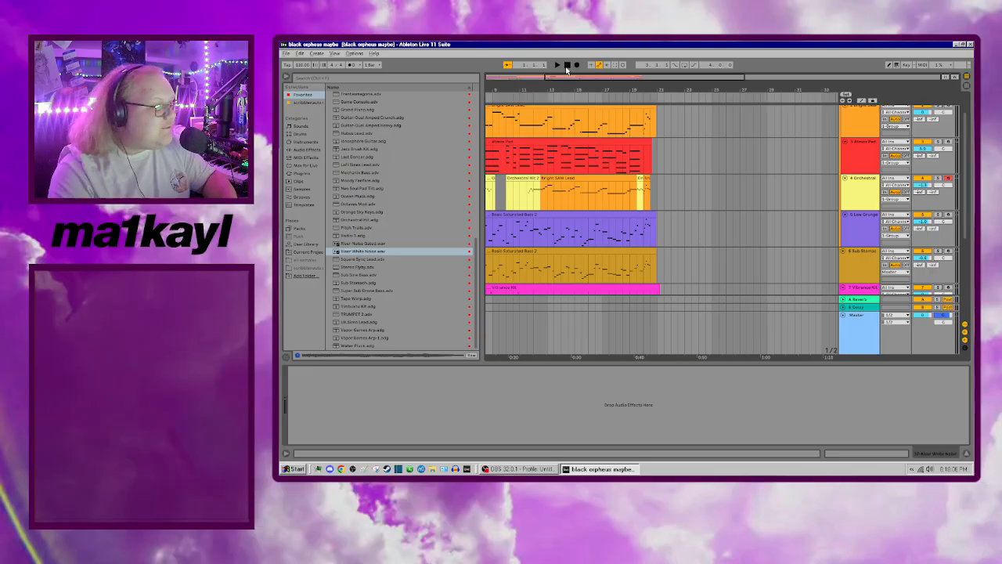
Step: Hide the device view to enlarge the arrangement and arm the Vibrance Kit track for recording
scroll(579, 210, down, 3)
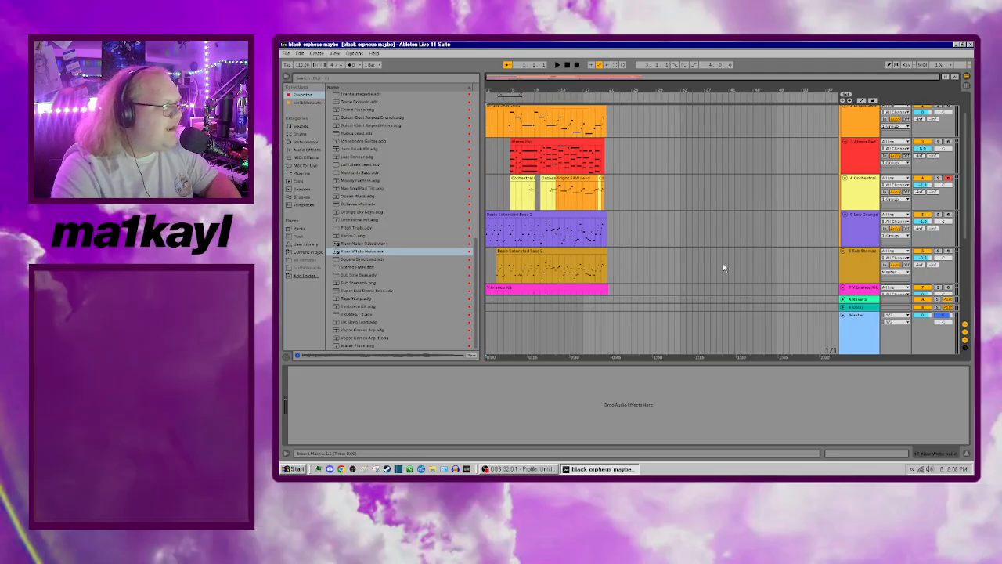
click(966, 454)
scroll(693, 336, down, 3)
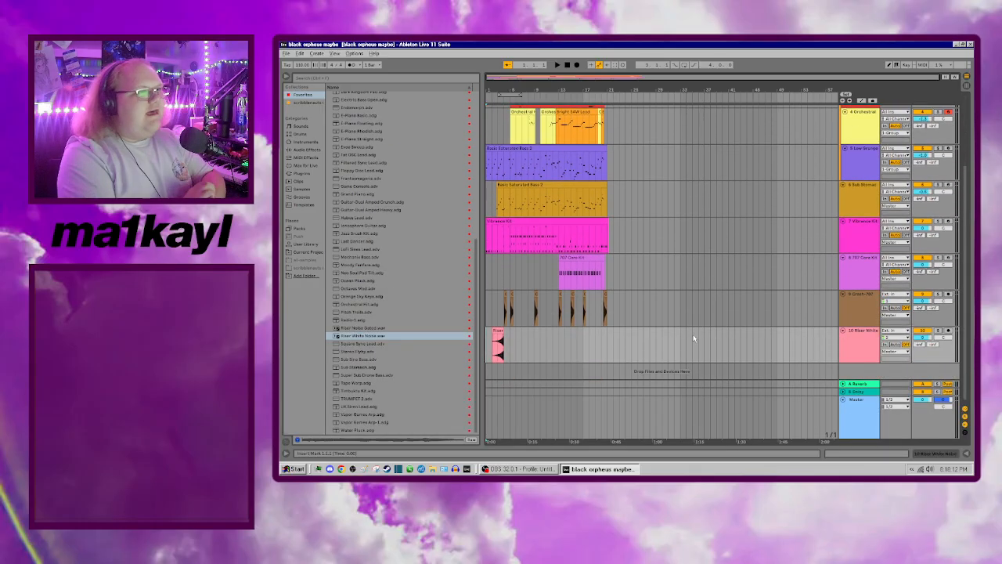
click(948, 222)
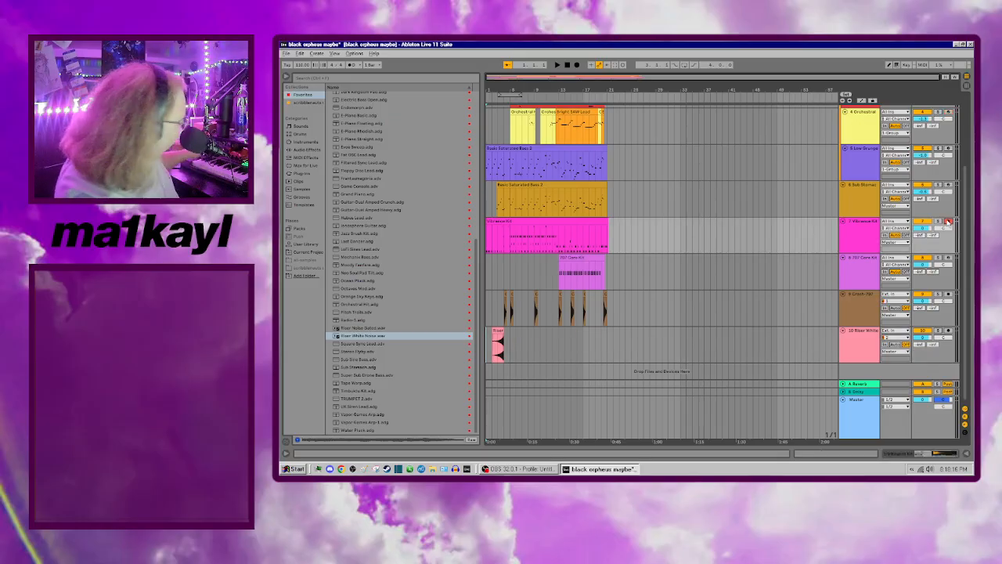